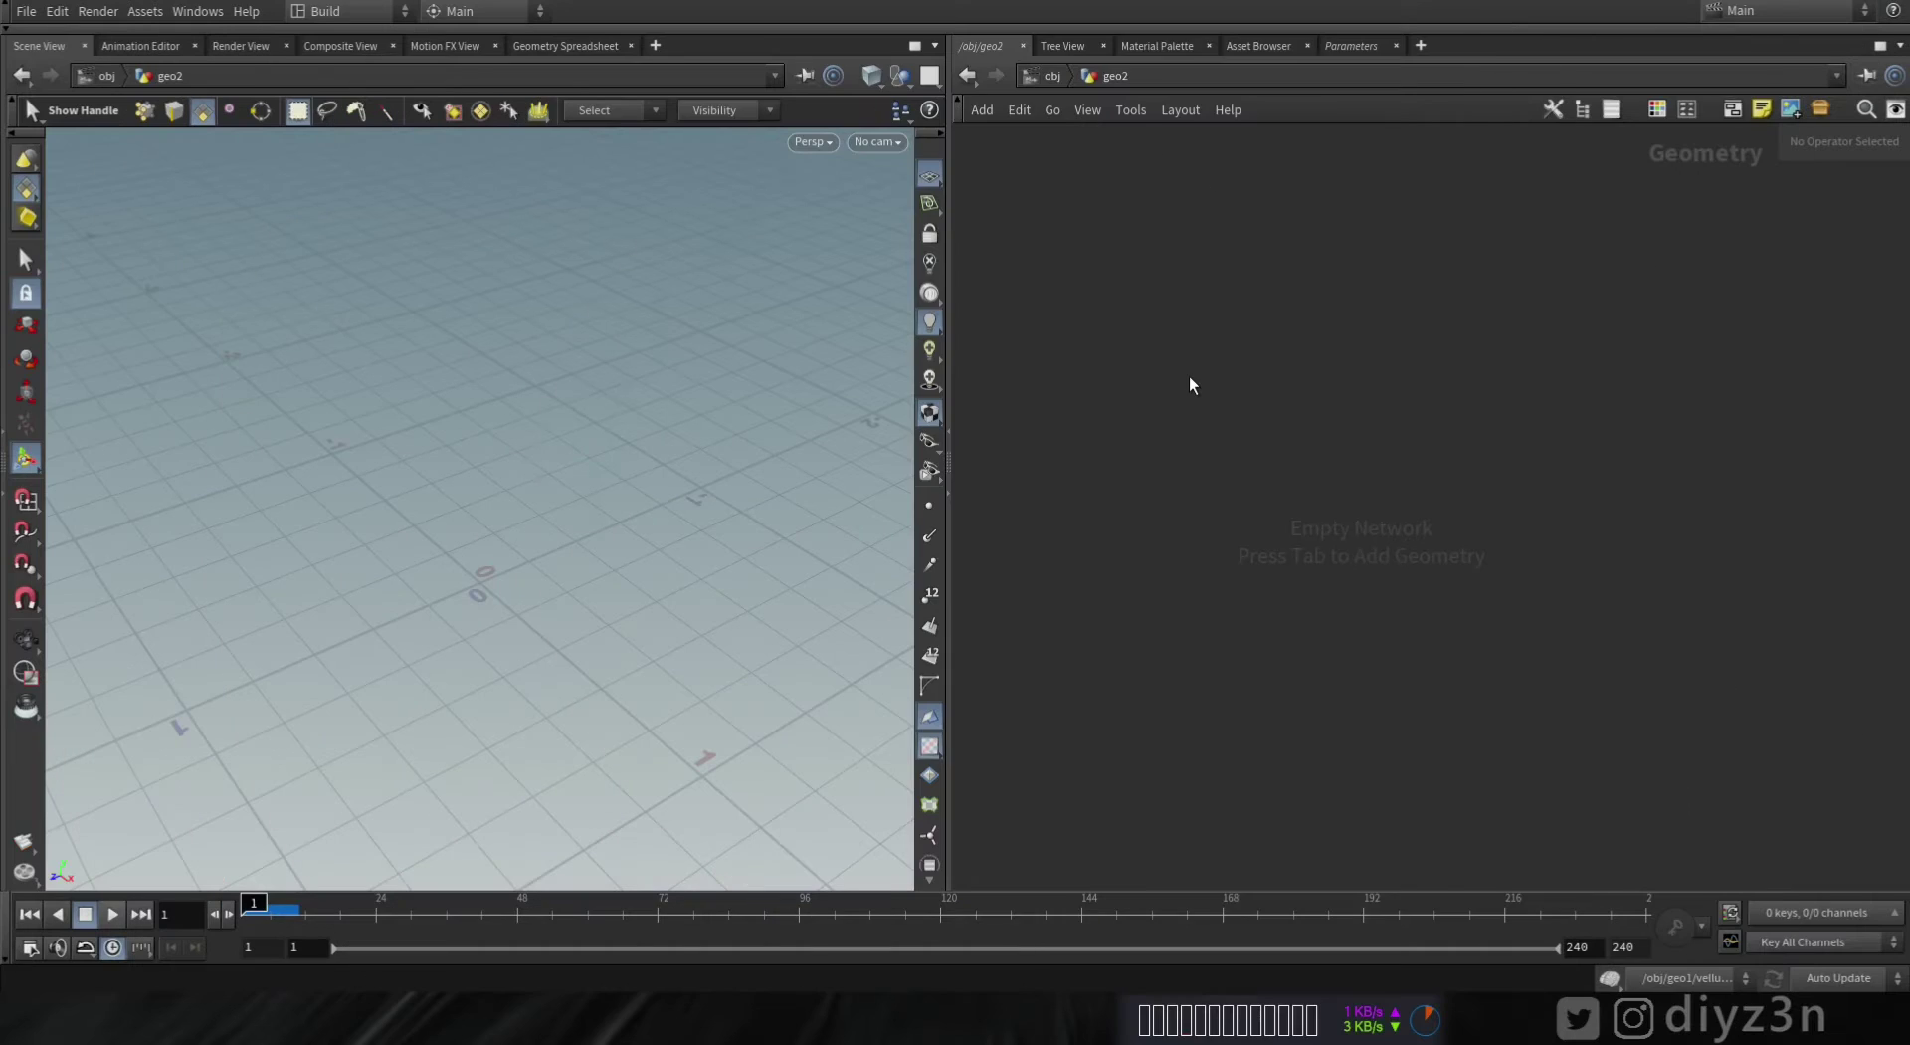
- Add a Sphere node to the empty geometry network and set its uniform scale to 0.5
{"action": "key", "text": "Tab"}
{"action": "type", "text": "sp"}
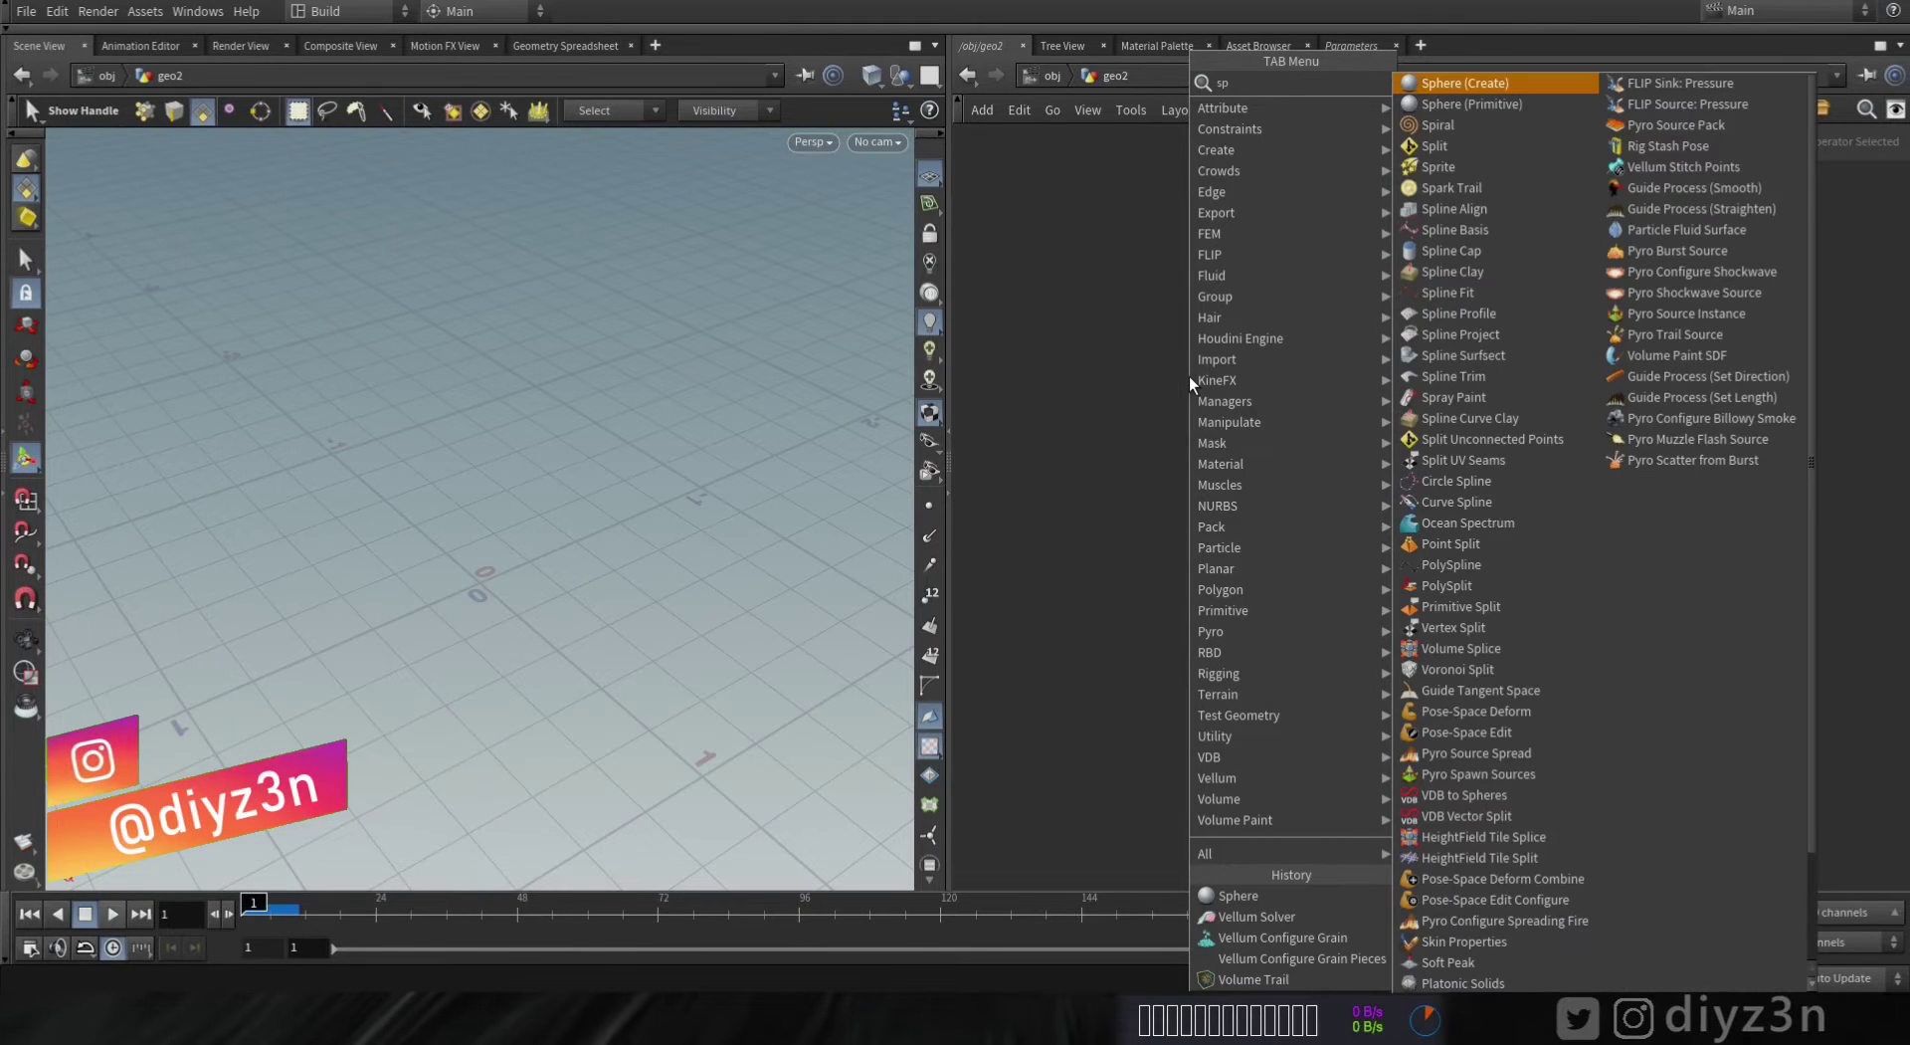
{"action": "left_click", "coordinate": [1472, 81]}
{"action": "left_click", "coordinate": [1189, 400]}
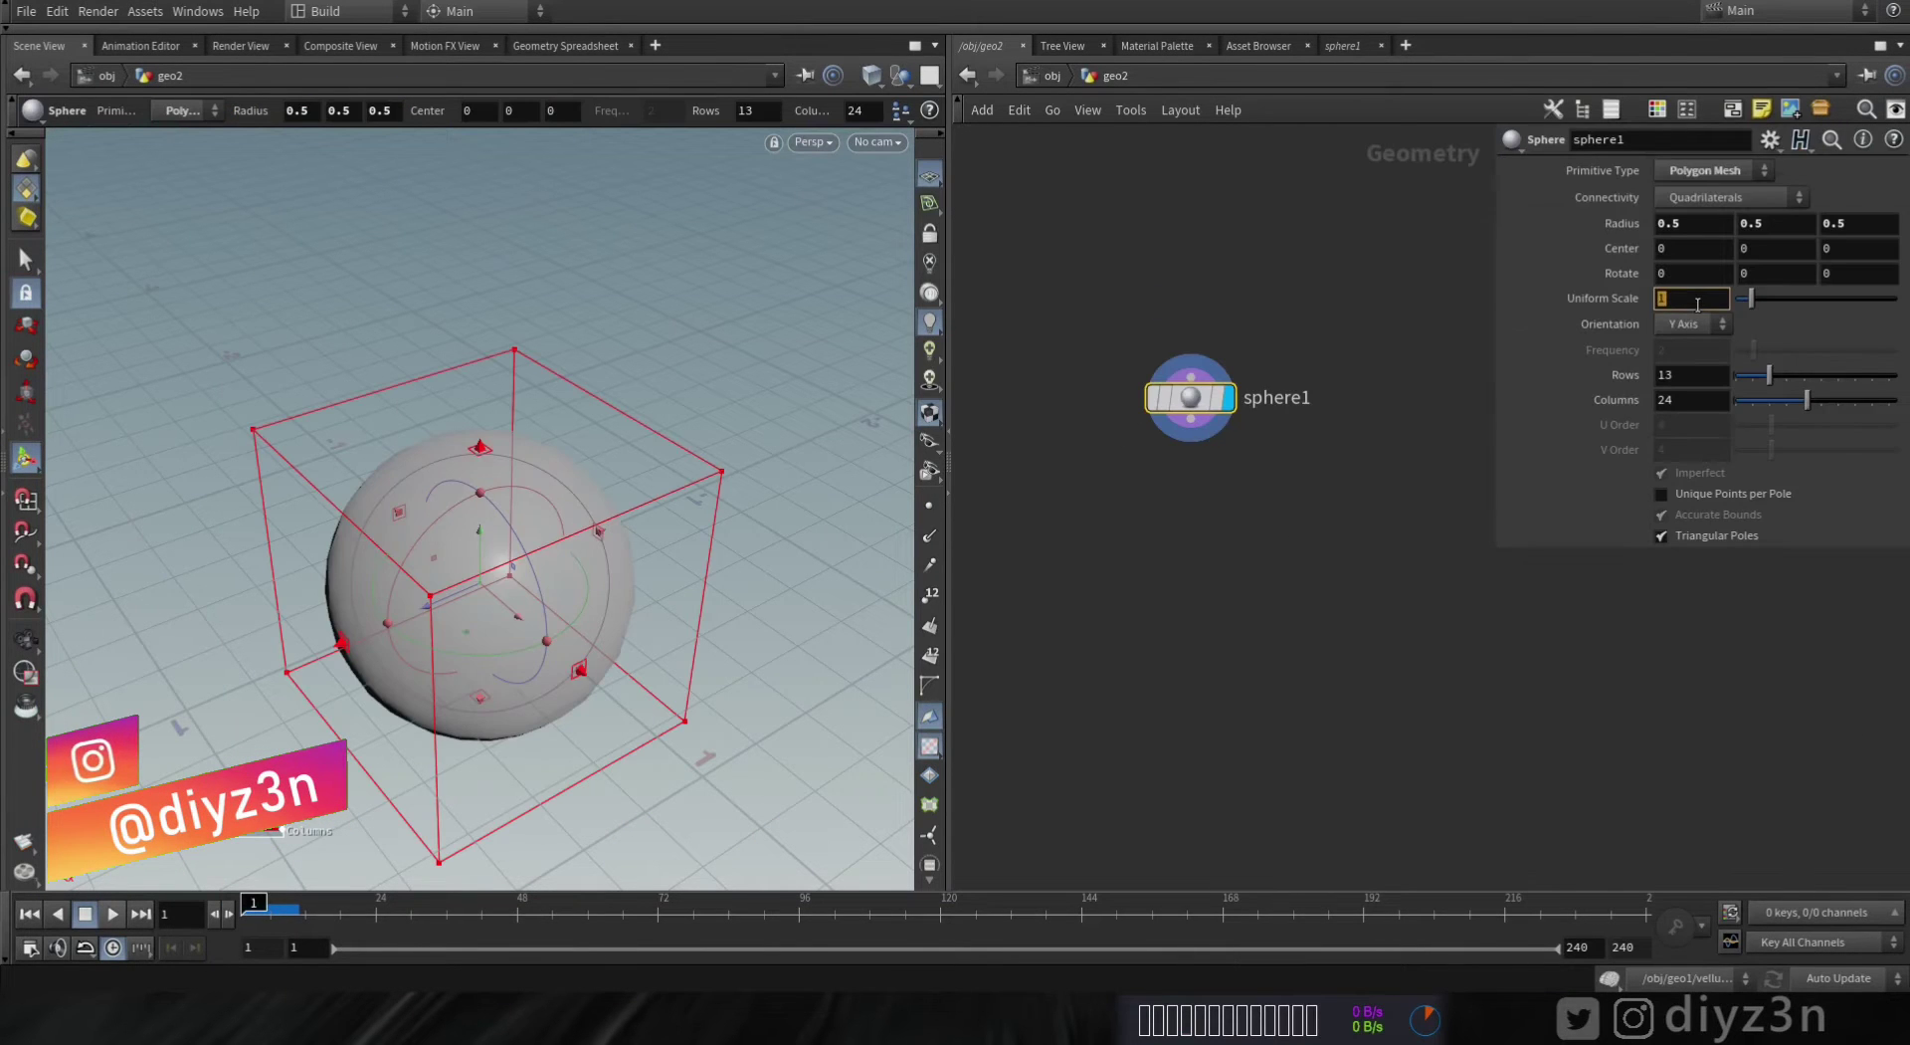
{"action": "key", "text": "Return"}
- Flatten the sphere vertically to a Y radius of about 0.18, with its centre at about 0.065 in Y
{"action": "left_click_drag", "start_coordinate": [661, 780], "coordinate": [652, 789], "text": "alt"}
{"action": "middle_click_drag", "start_coordinate": [653, 789], "coordinate": [611, 659], "text": "alt"}
{"action": "left_click_drag", "start_coordinate": [589, 770], "coordinate": [555, 615], "text": "alt"}
{"action": "key", "text": "ctrl+z"}
{"action": "left_click_drag", "start_coordinate": [529, 529], "coordinate": [524, 503]}
{"action": "mouse_move", "coordinate": [590, 634]}
{"action": "left_mouse_down", "text": "alt"}
{"action": "mouse_move", "coordinate": [580, 587]}
{"action": "mouse_move", "coordinate": [583, 642]}
{"action": "left_mouse_up", "text": "alt"}
- Add a Vellum Configure Grain node fed by the sphere
{"action": "key", "text": "Tab"}
{"action": "type", "text": "gra"}
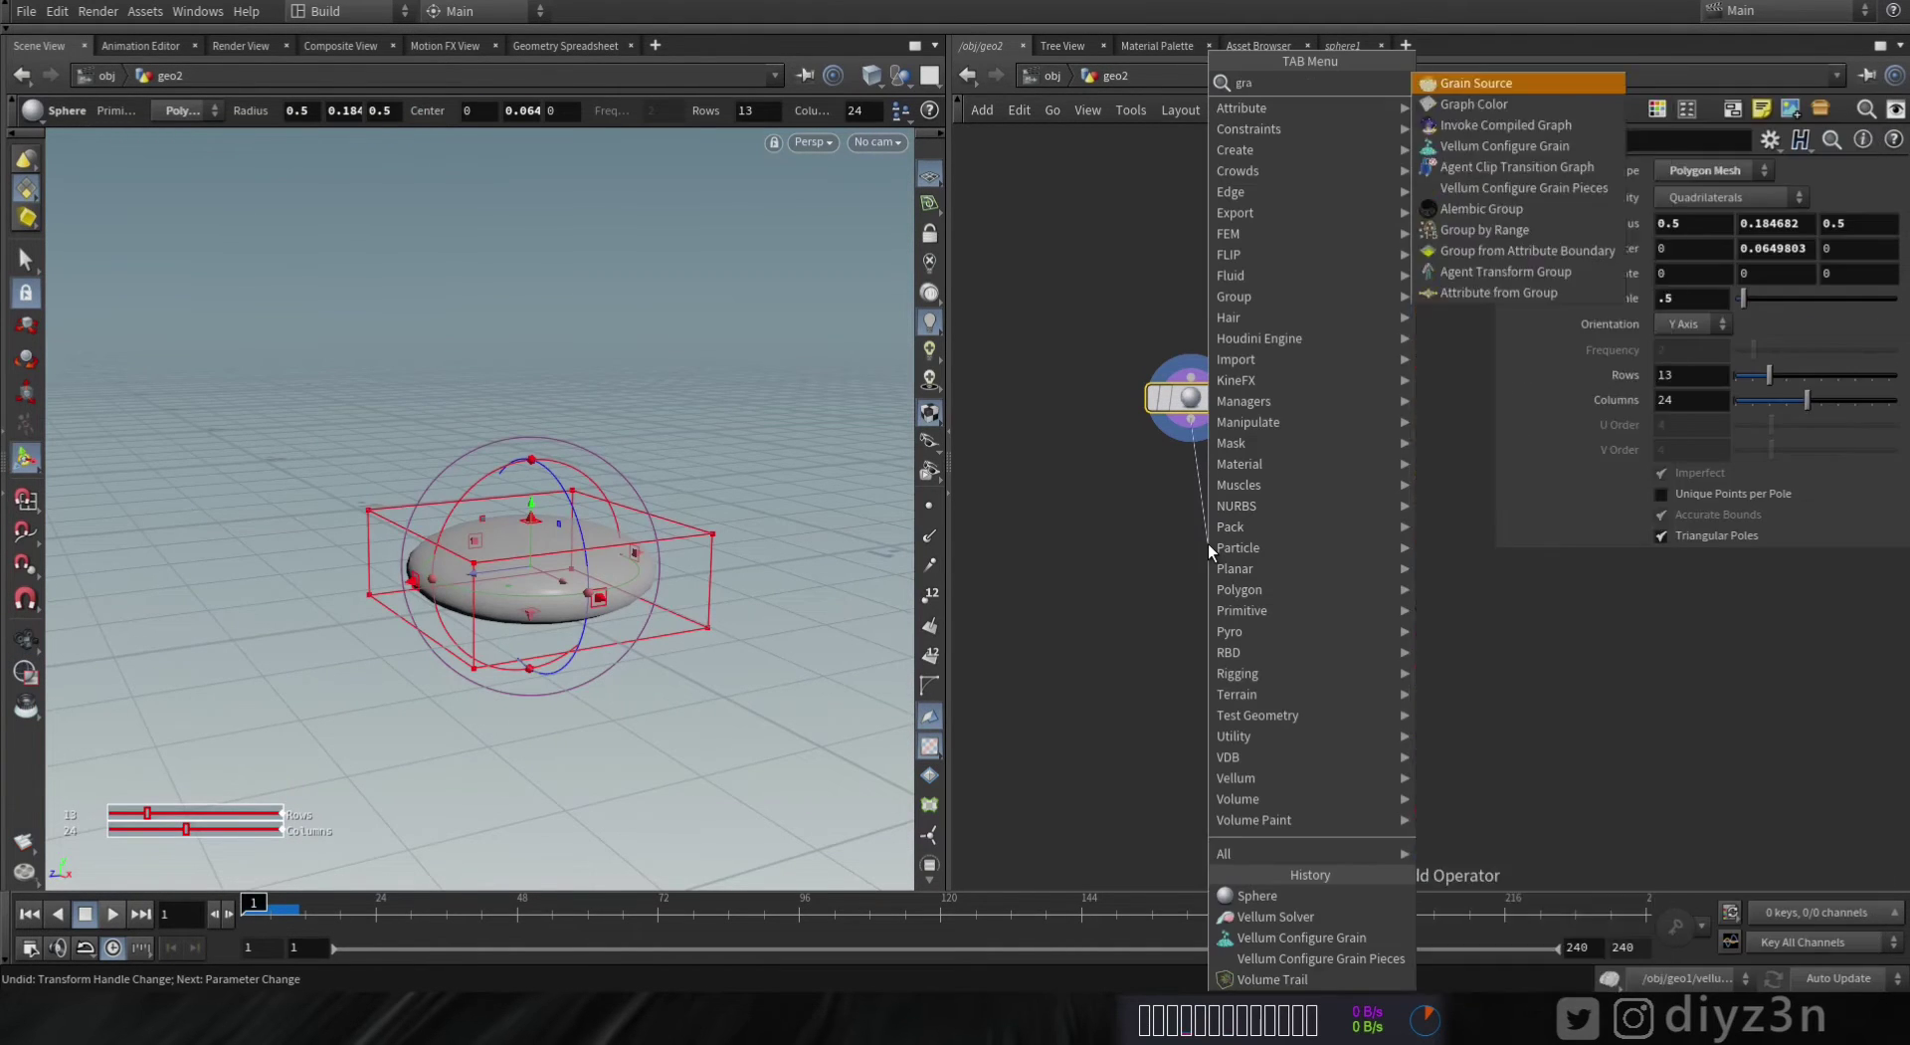
{"action": "left_click", "coordinate": [1544, 147]}
{"action": "left_click", "coordinate": [1220, 539]}
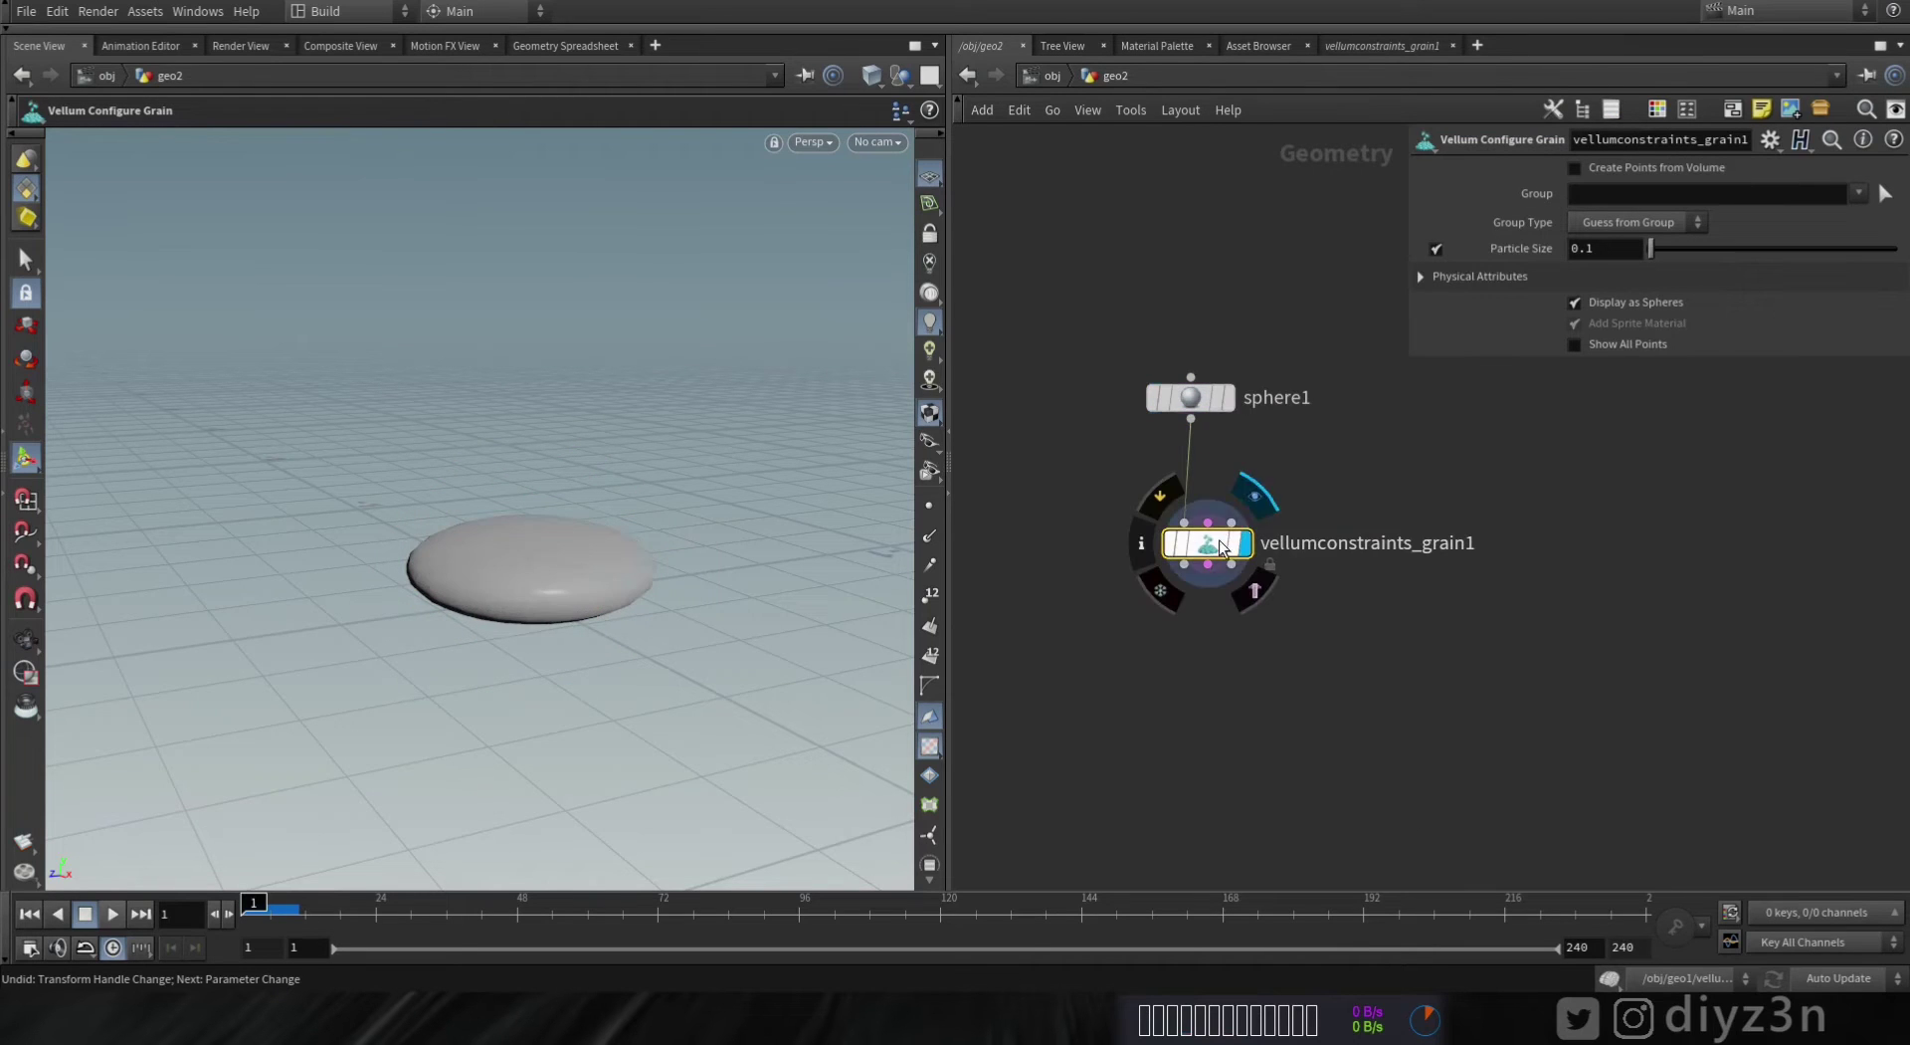
- Make the grain node create points from volume with a particle size of 0.01
{"action": "left_click", "coordinate": [1574, 168]}
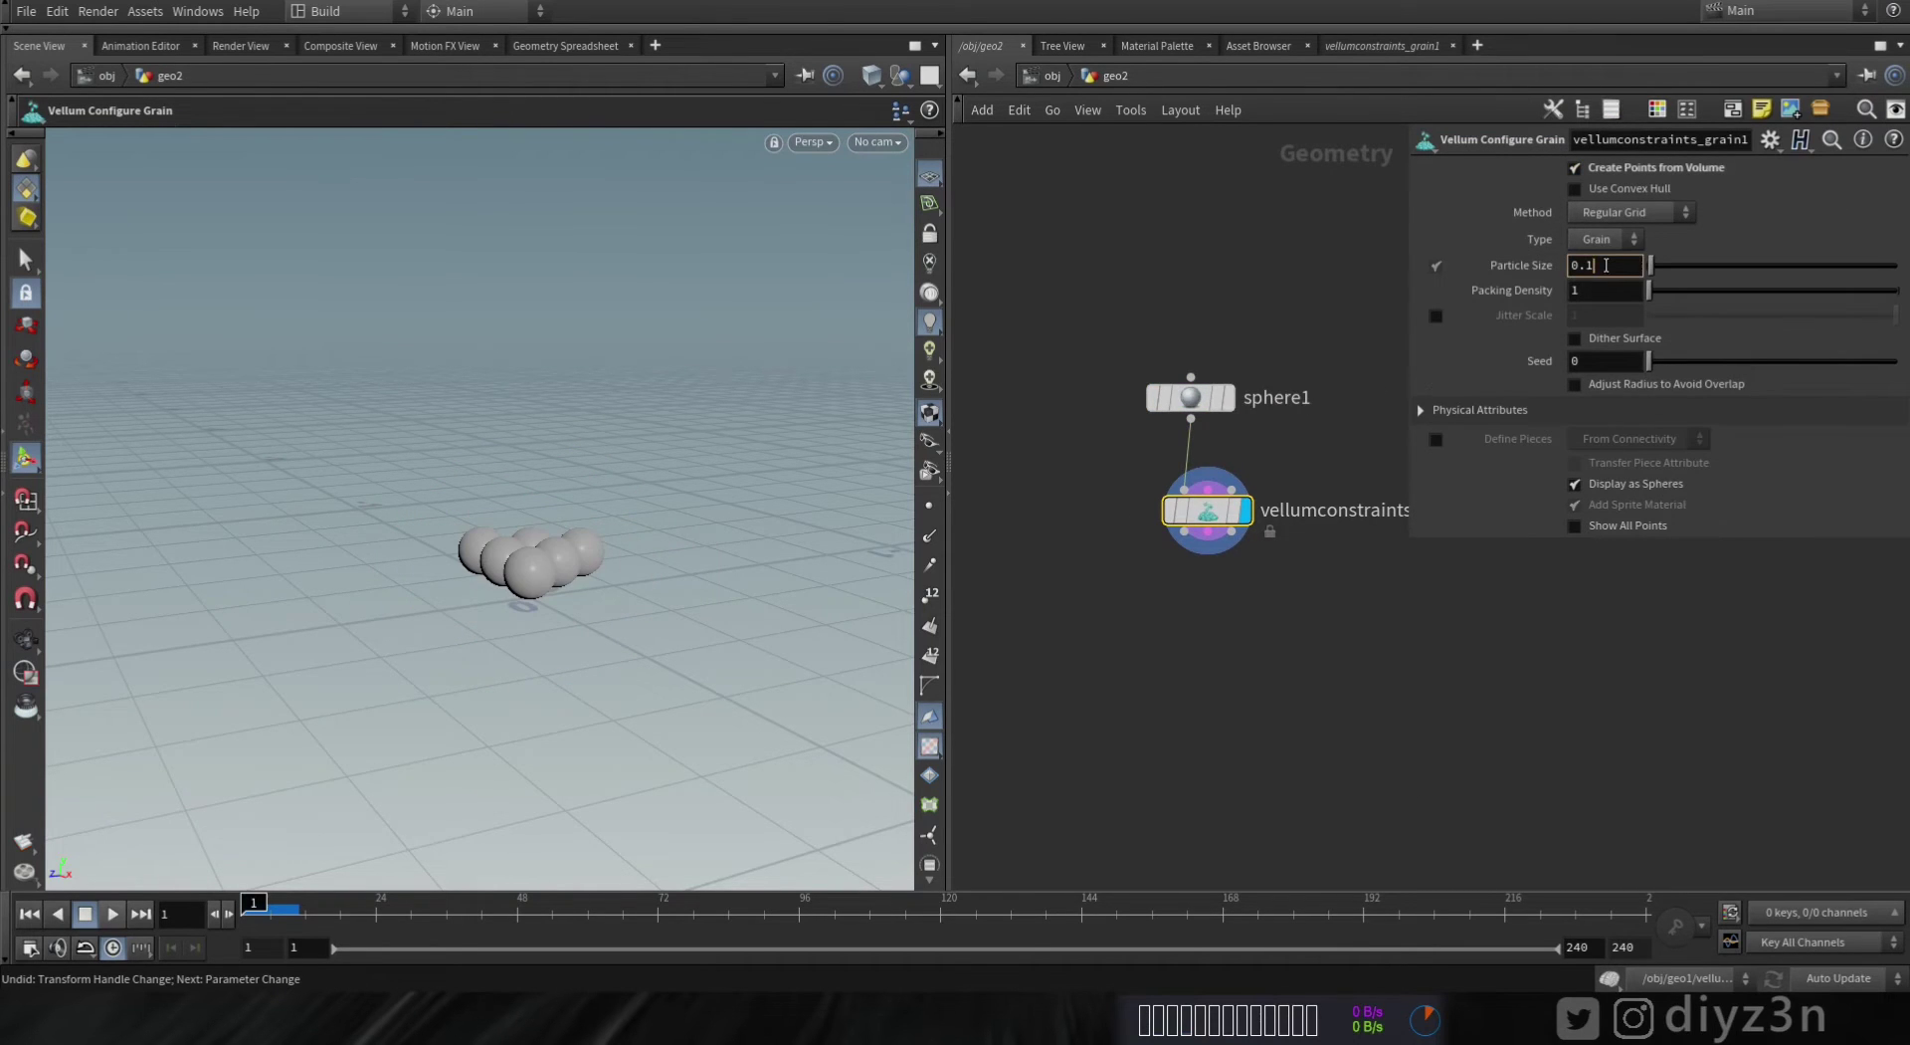
{"action": "key", "text": "Return"}
{"action": "left_click_drag", "start_coordinate": [509, 567], "coordinate": [557, 637], "text": "alt"}
- Add a Vellum Solver connected below the grain configuration node
{"action": "left_click", "coordinate": [1192, 543]}
{"action": "left_click", "coordinate": [1186, 635]}
{"action": "type", "text": "velu"}
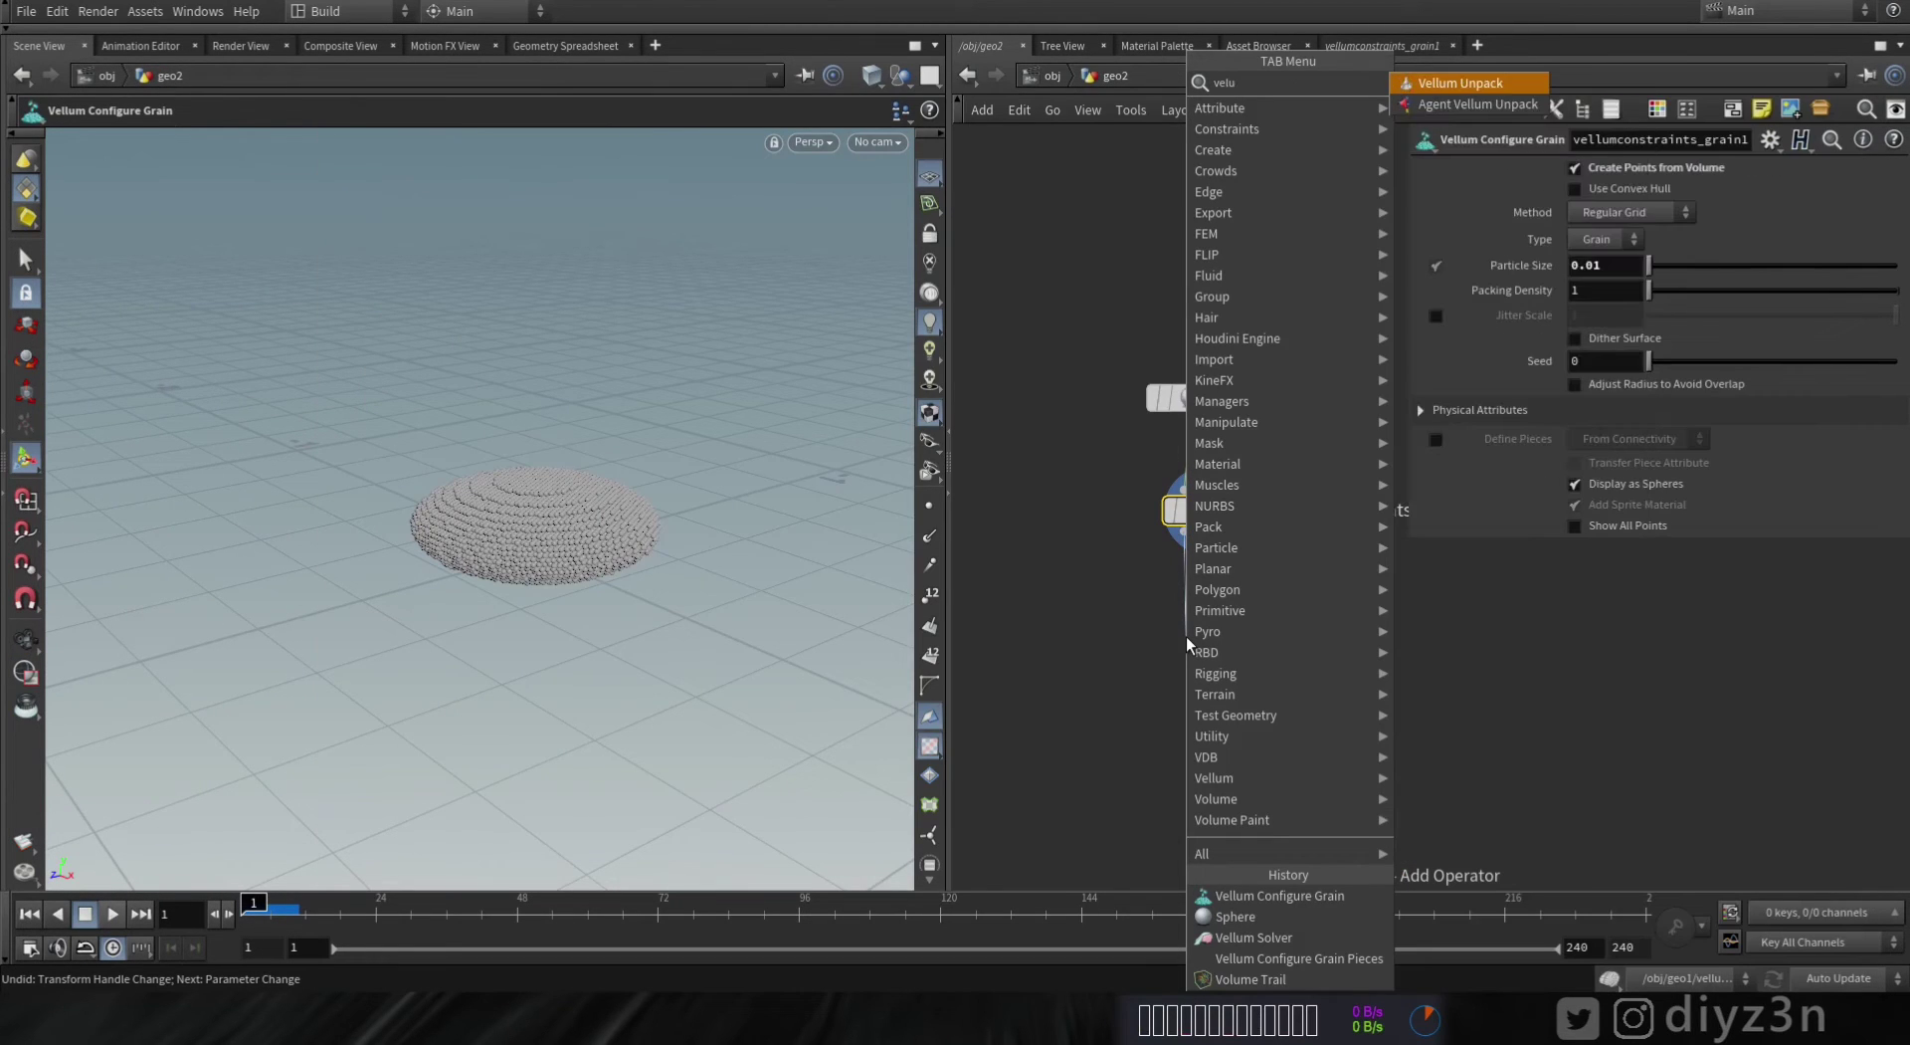
{"action": "key", "text": "Down"}
{"action": "key", "text": "Down"}
{"action": "key", "text": "Down"}
{"action": "key", "text": "Down"}
{"action": "key", "text": "Down"}
{"action": "key", "text": "Return"}
{"action": "left_click", "coordinate": [1207, 637]}
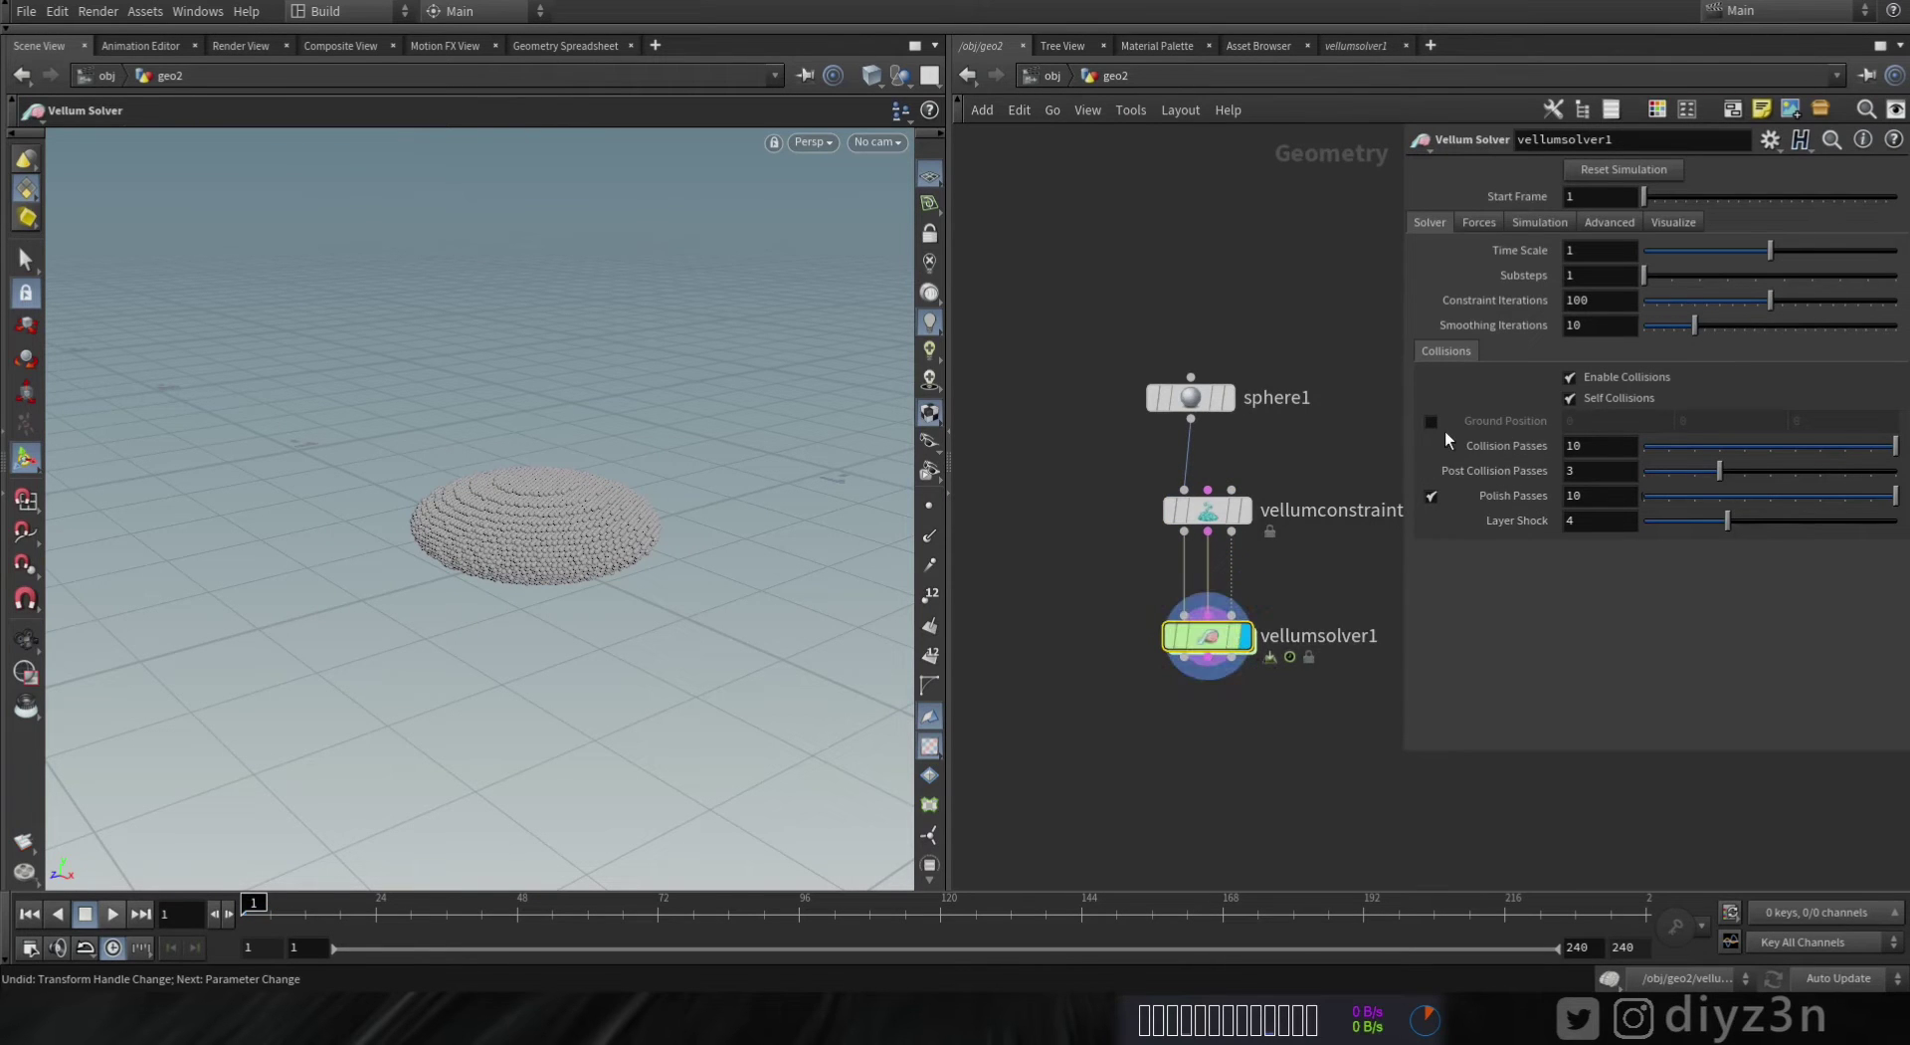
- Enable the solver's ground position at the origin and play the simulation
{"action": "left_click", "coordinate": [1429, 420]}
{"action": "mouse_move", "coordinate": [1198, 635]}
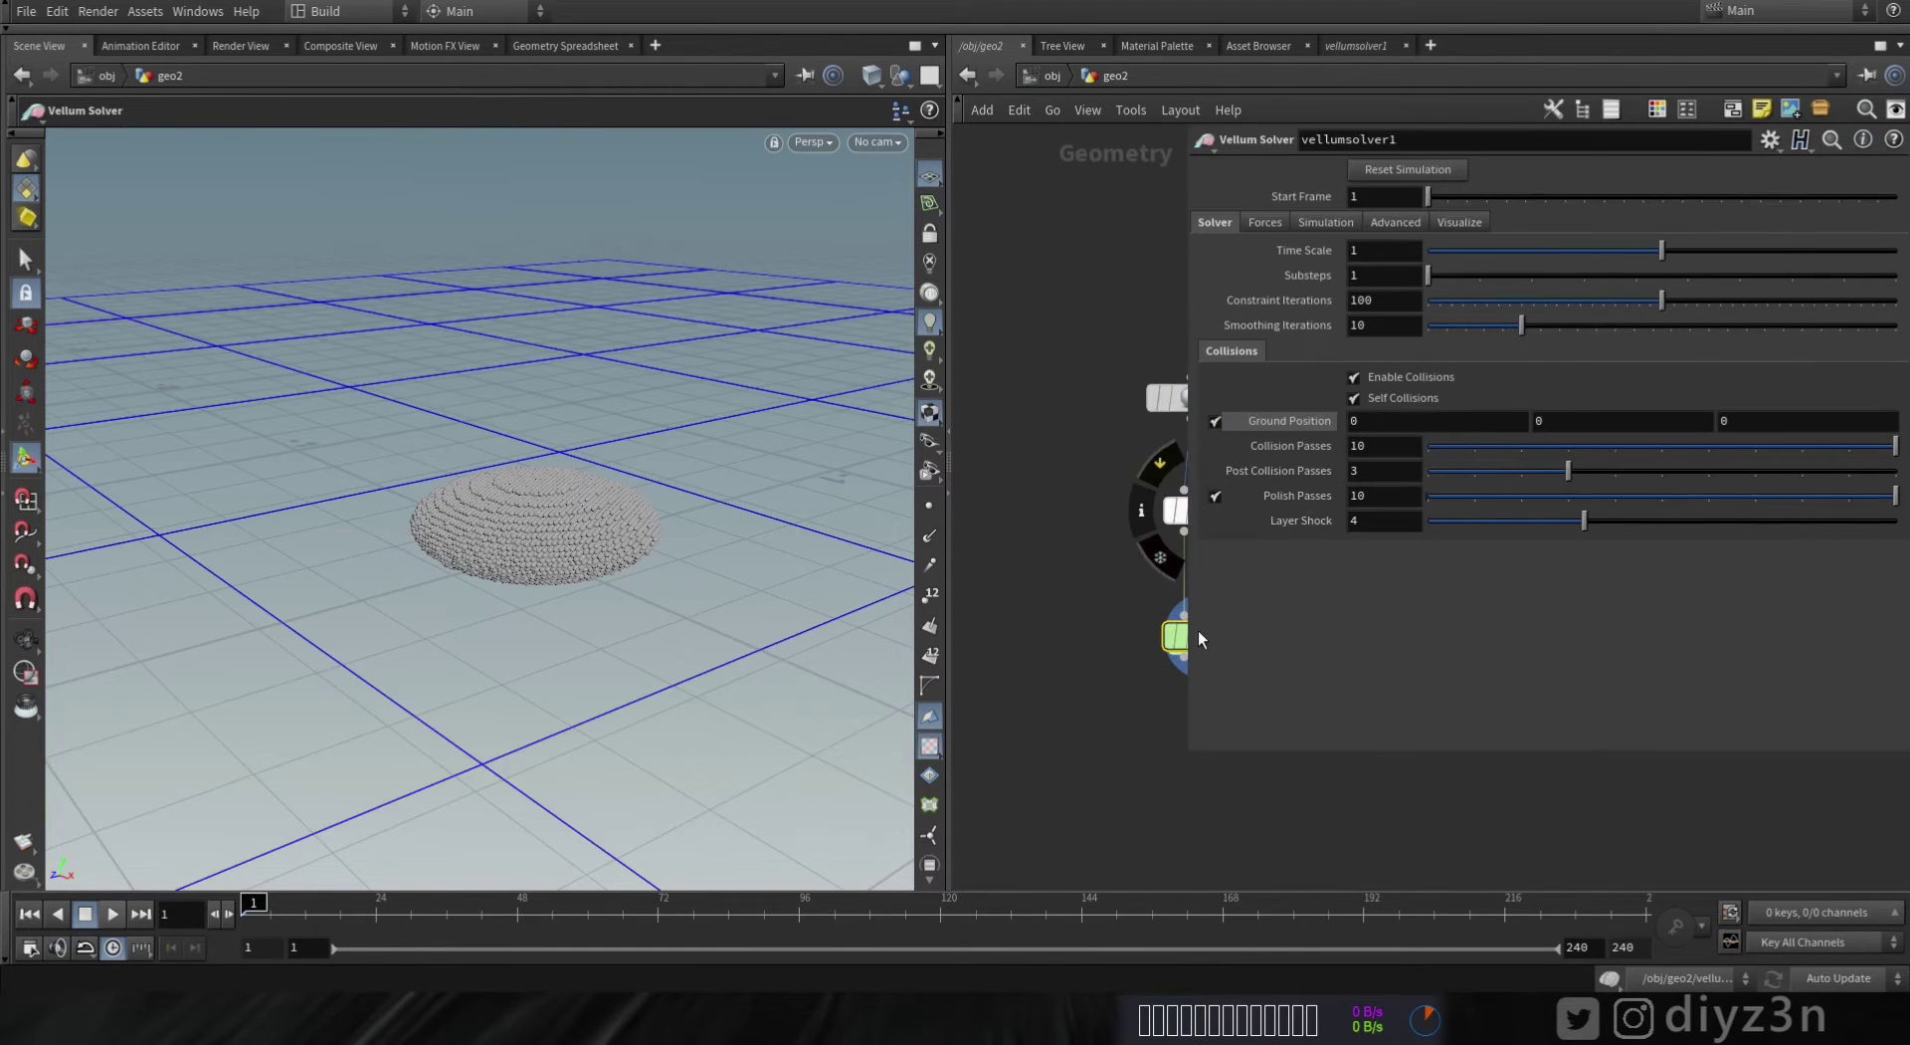
{"action": "left_click", "coordinate": [112, 913]}
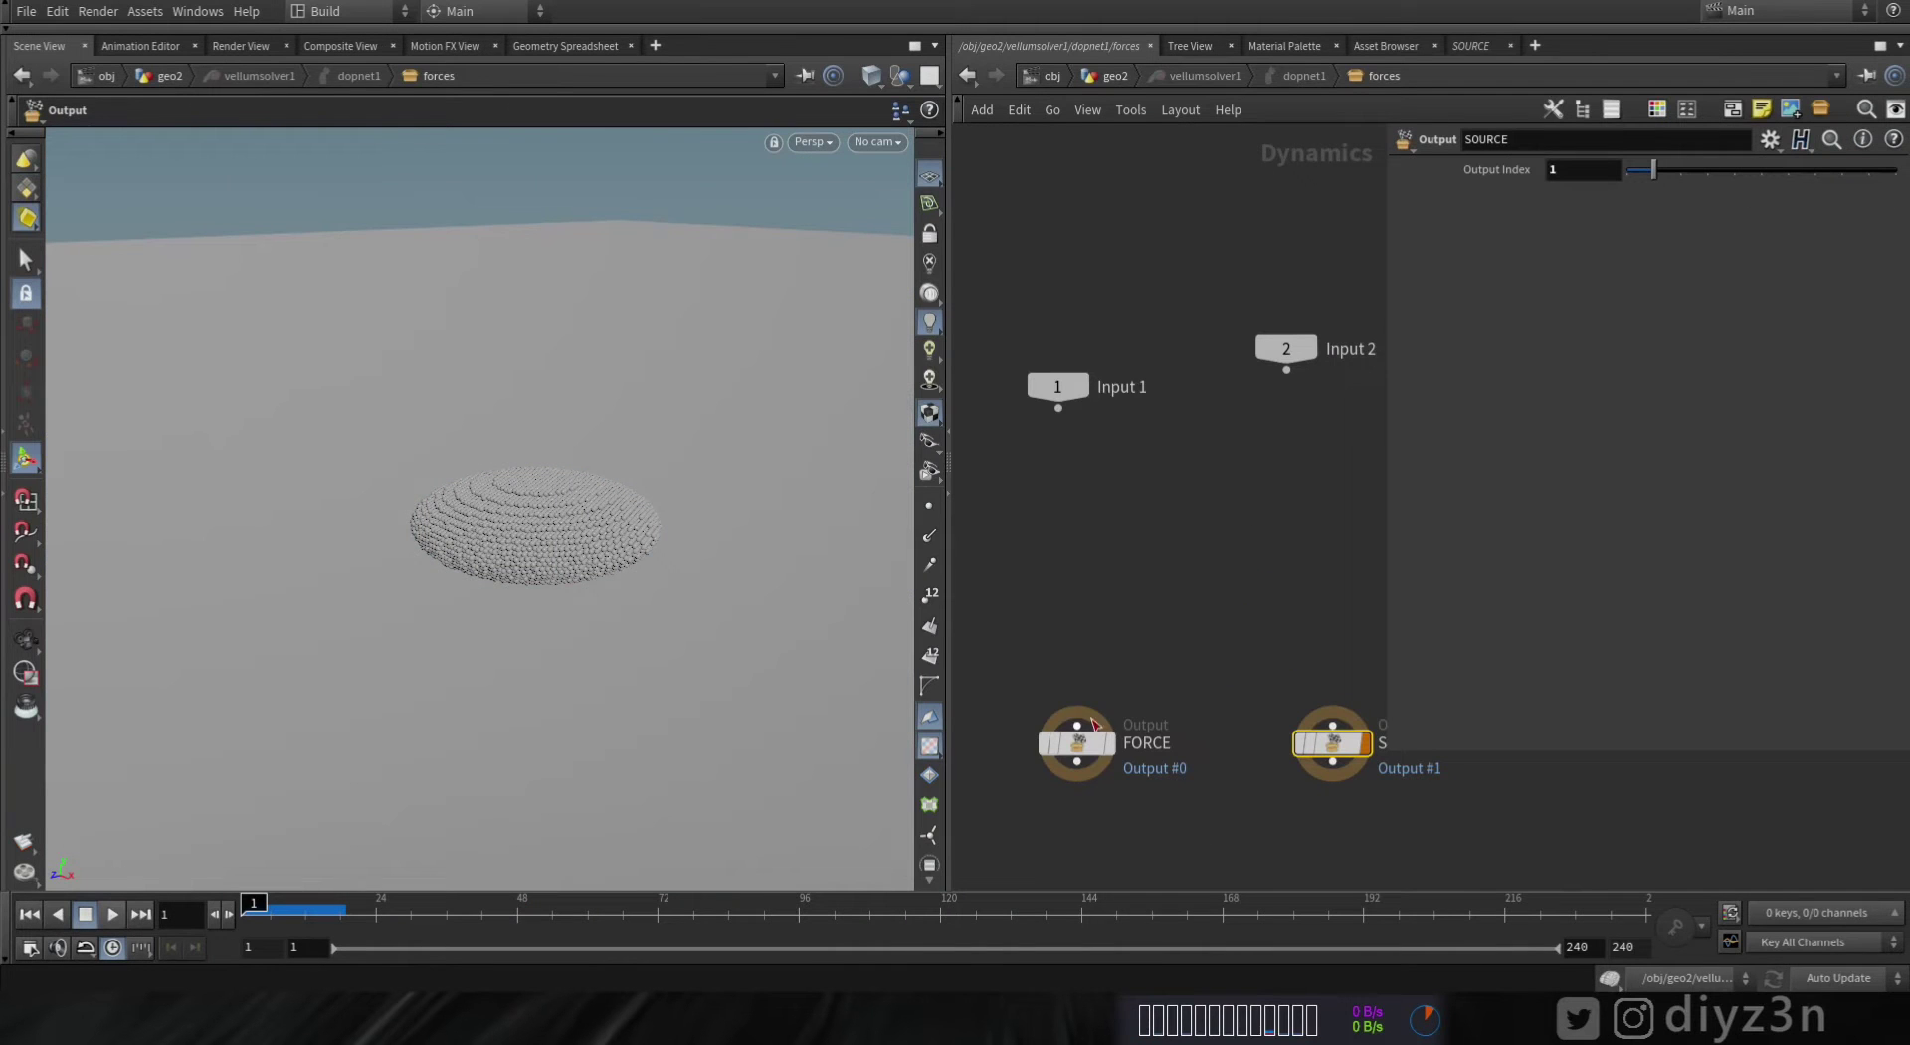
- In the solver's forces network, wire a POP Force into the FORCE output and set its Y force to 70
{"action": "left_click", "coordinate": [1078, 725]}
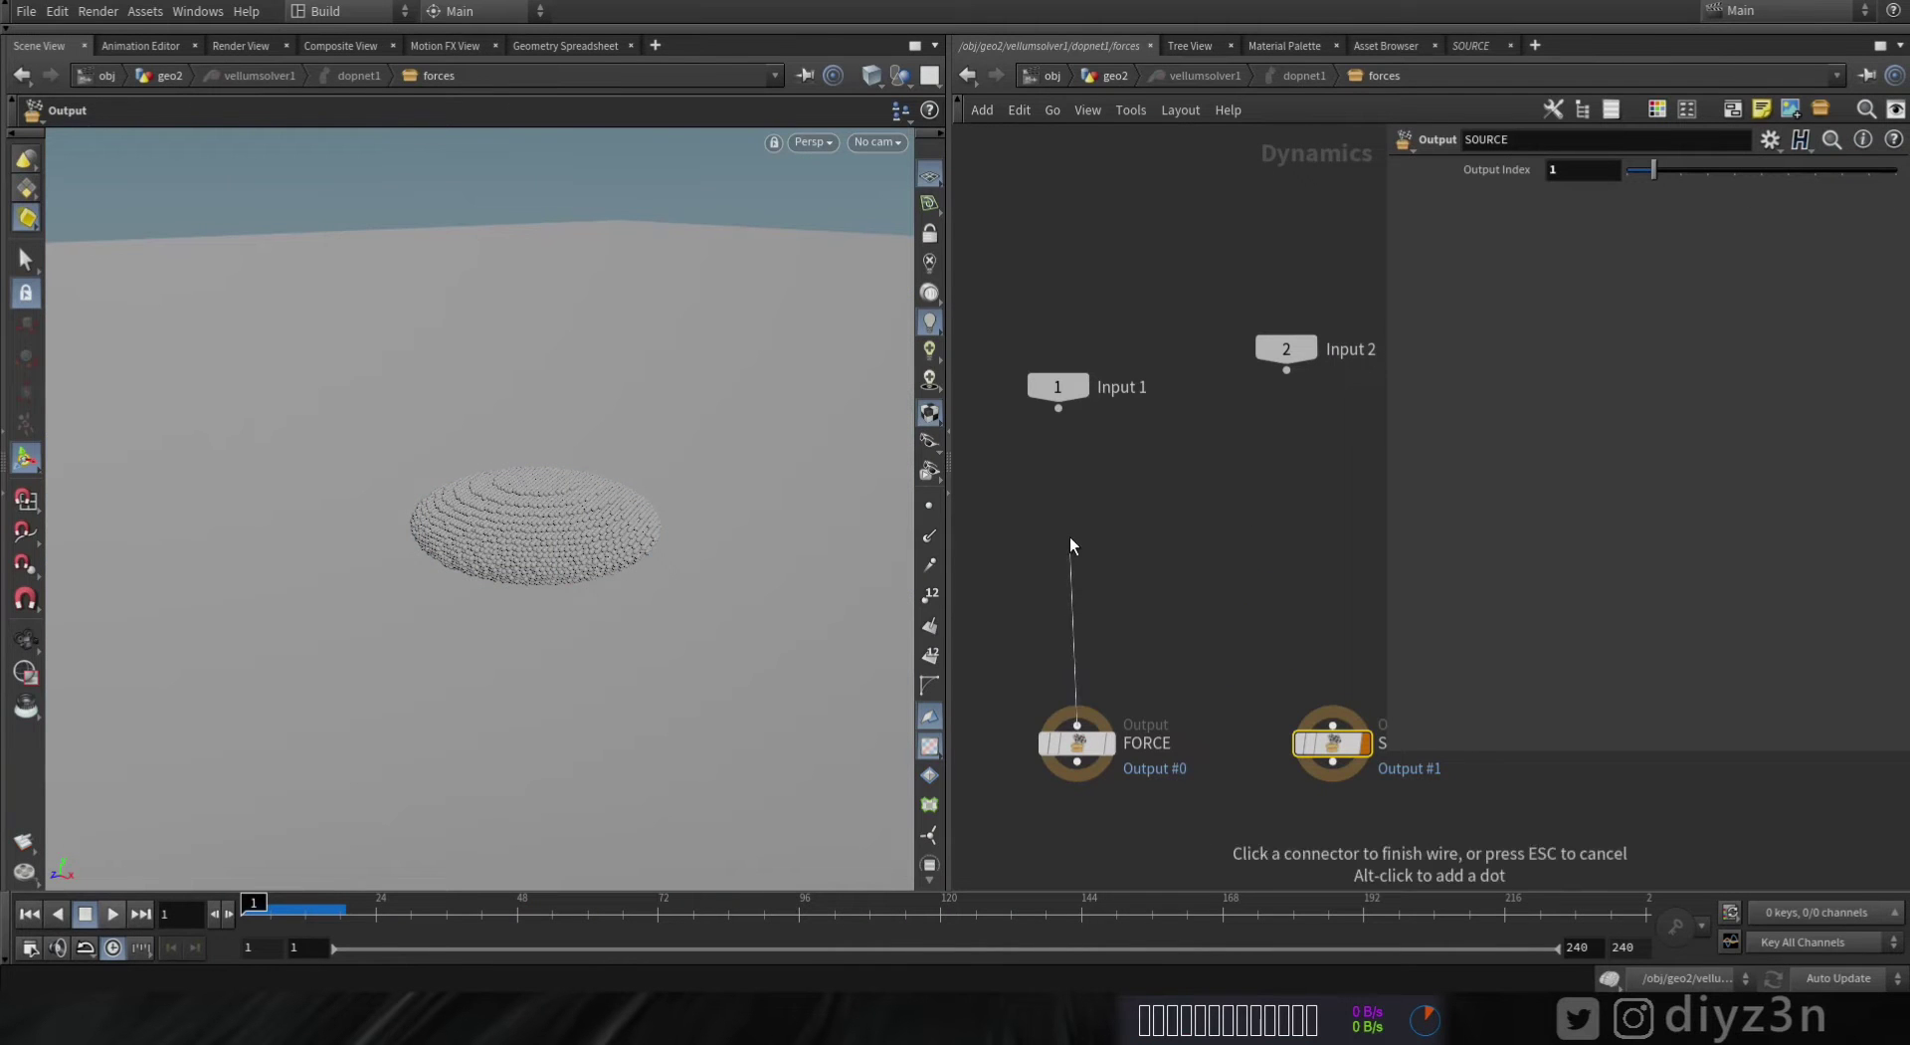
{"action": "key", "text": "Tab"}
{"action": "type", "text": "pop"}
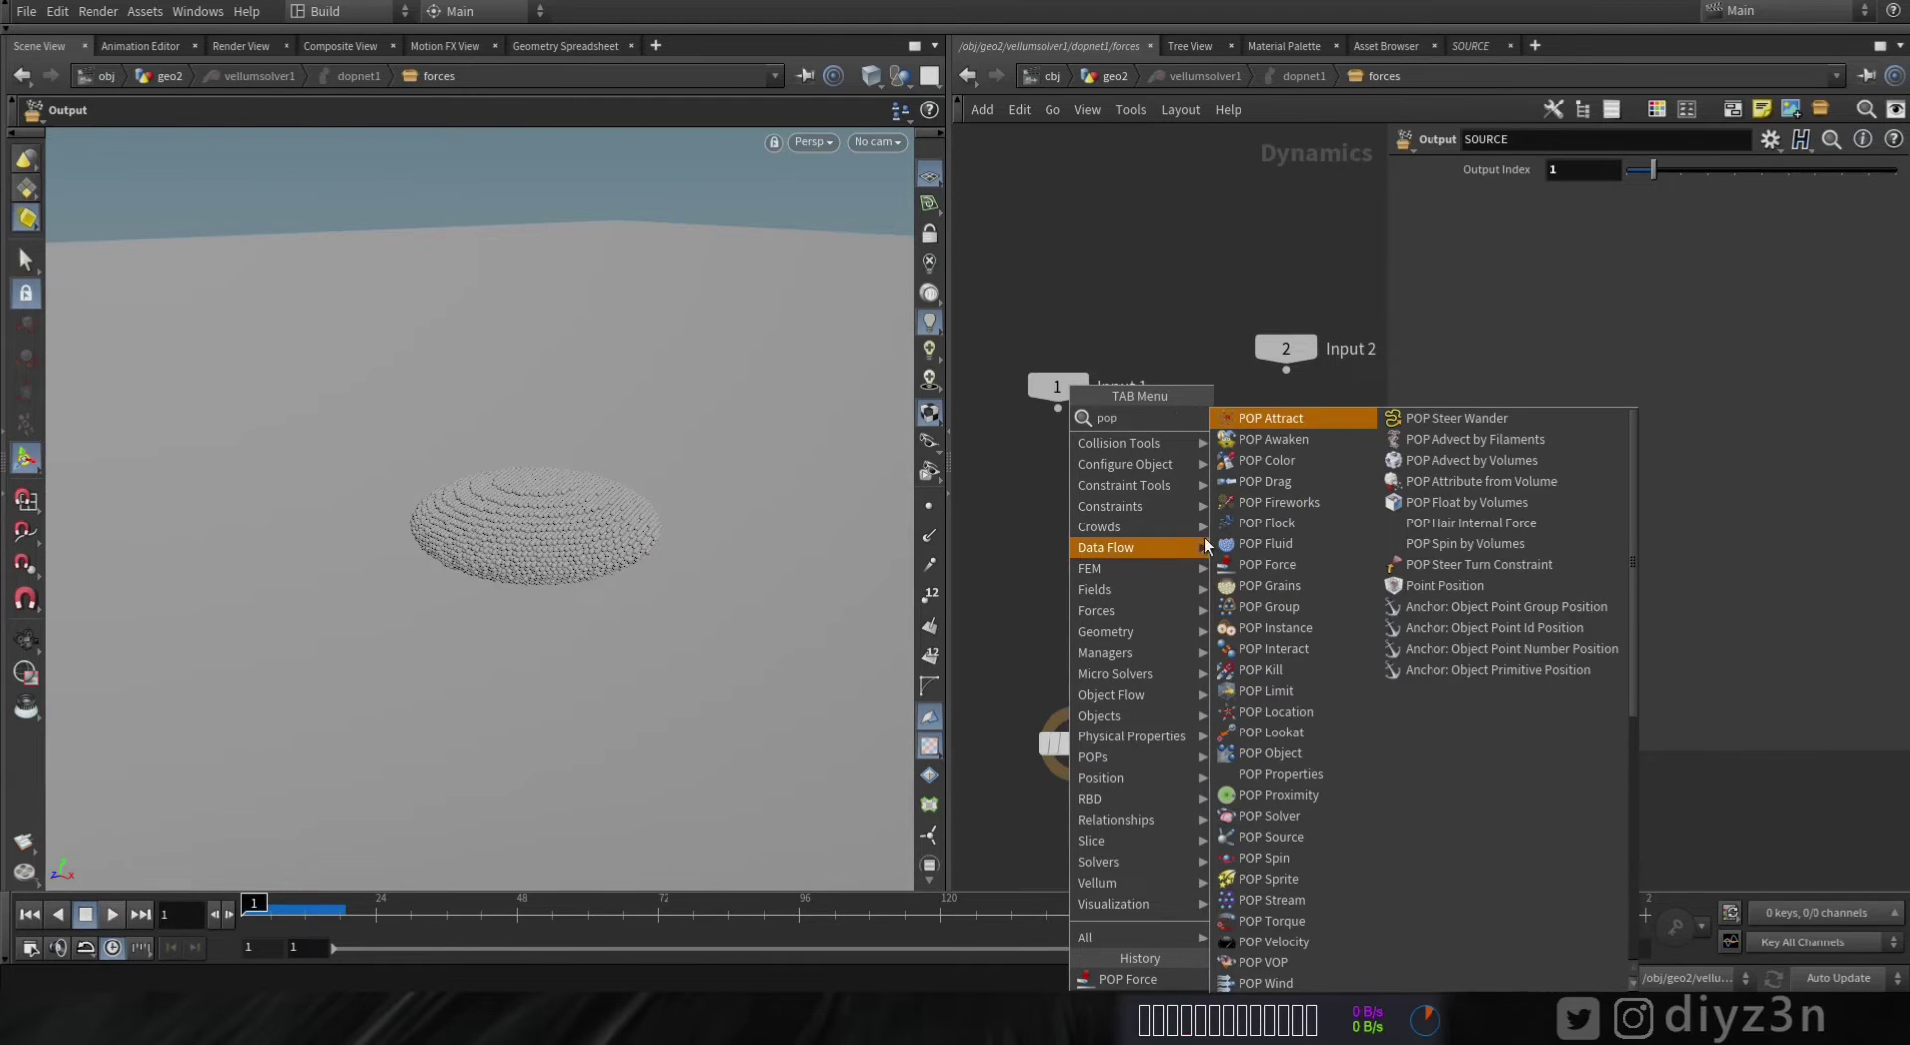
{"action": "left_click", "coordinate": [1268, 564]}
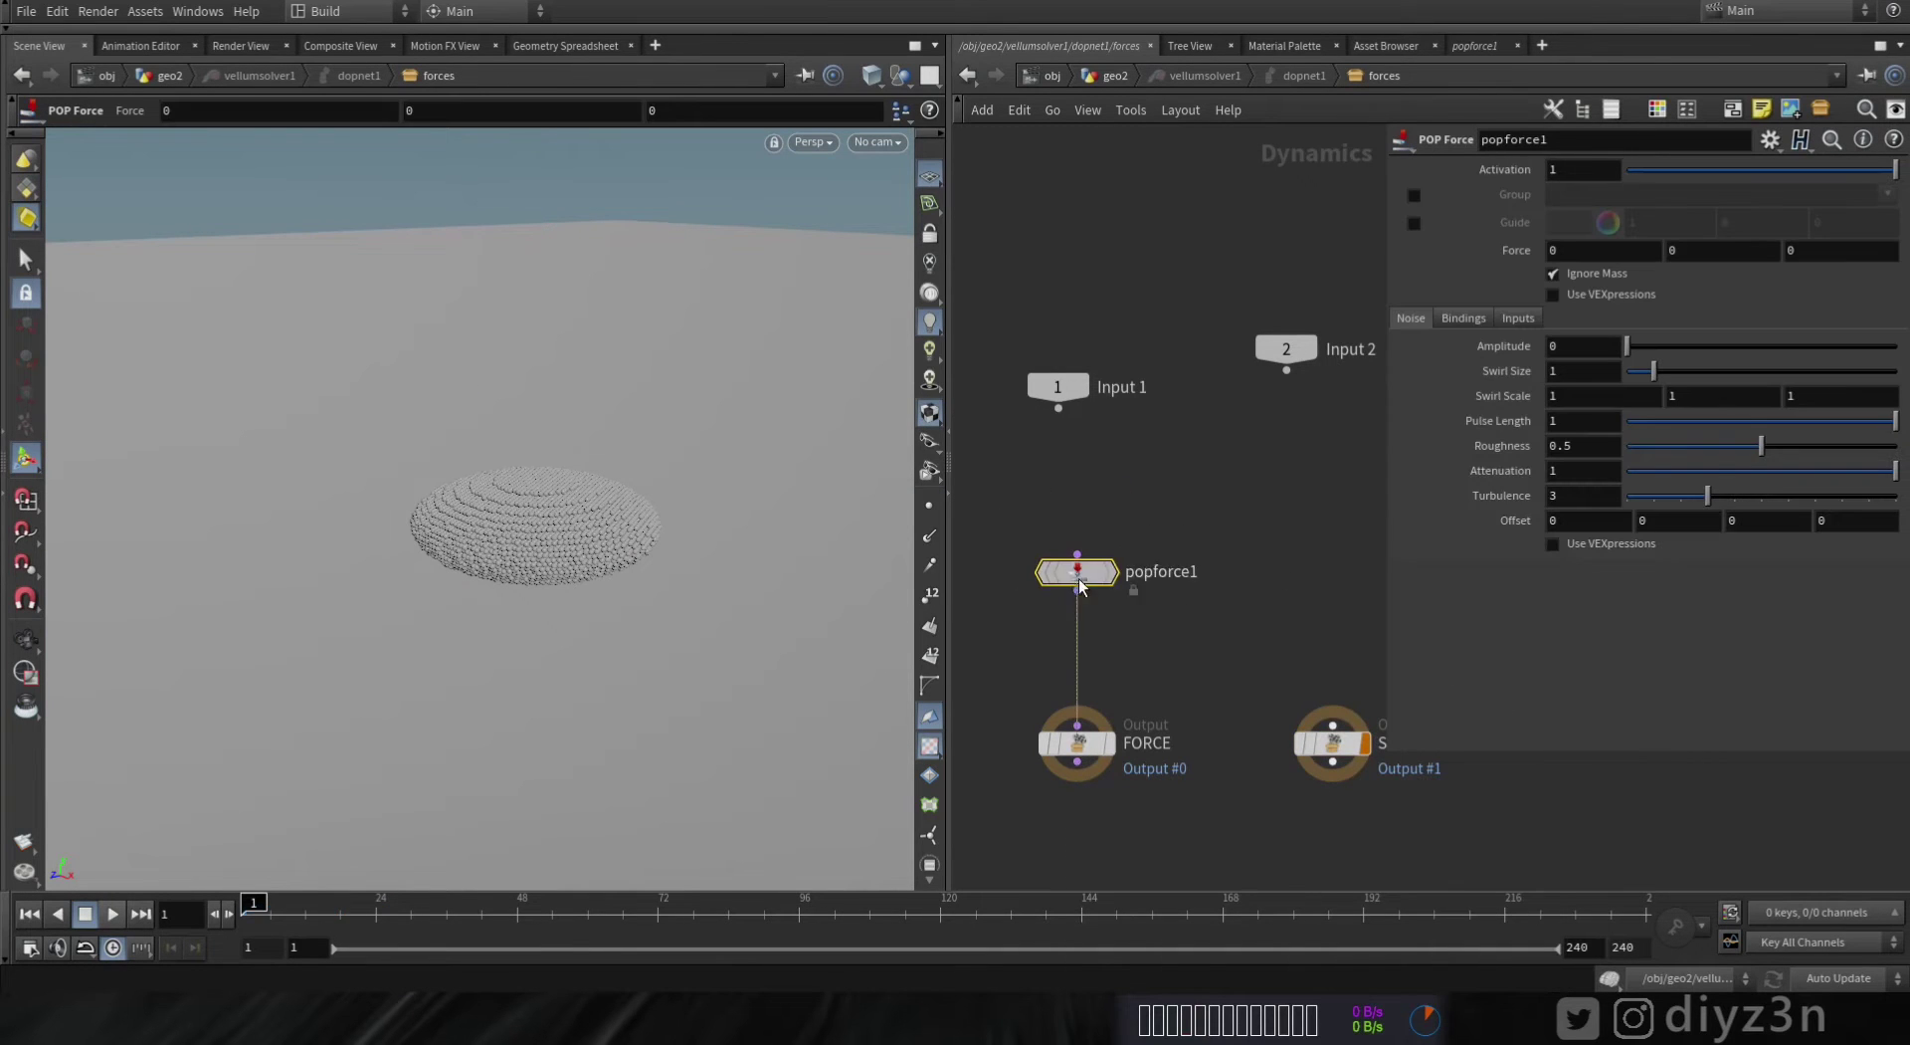
{"action": "left_click", "coordinate": [1078, 661]}
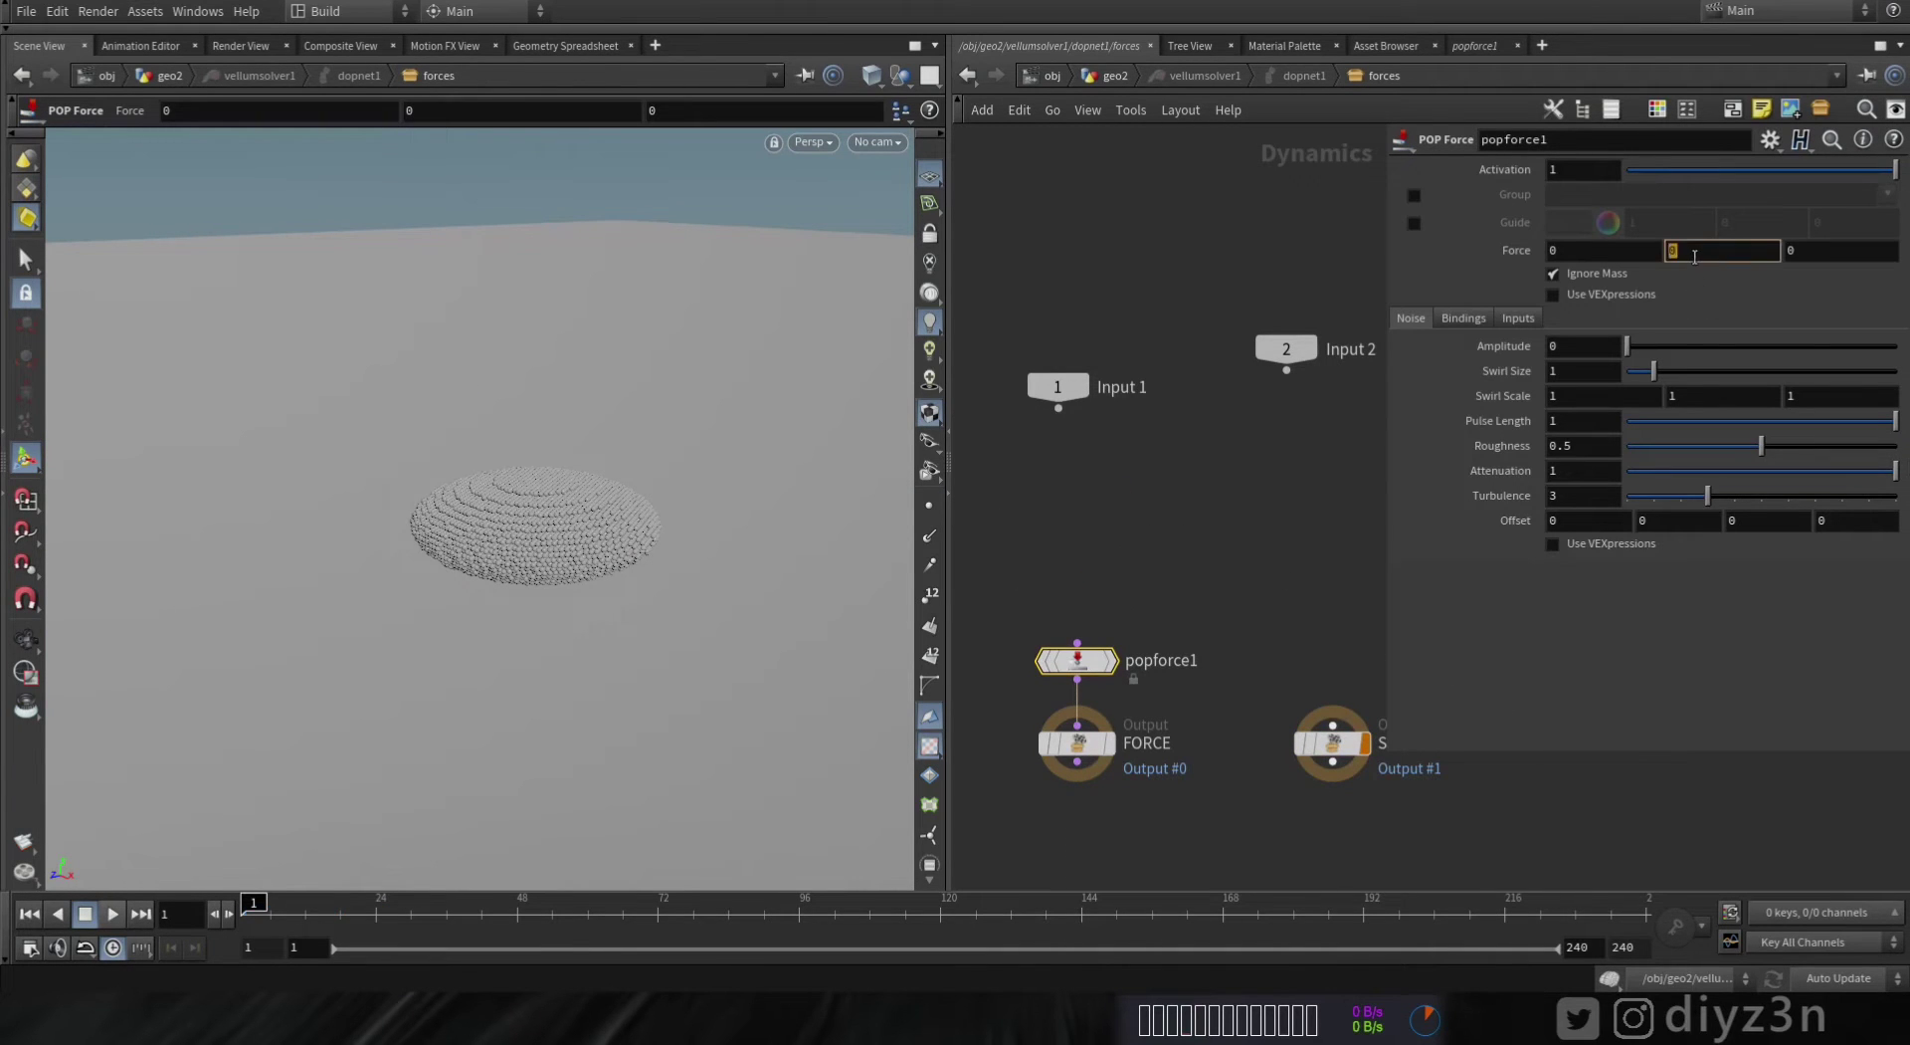
- Play the simulation with the upward force, turn on point display, replay it and return to the first frame
{"action": "left_click", "coordinate": [112, 914]}
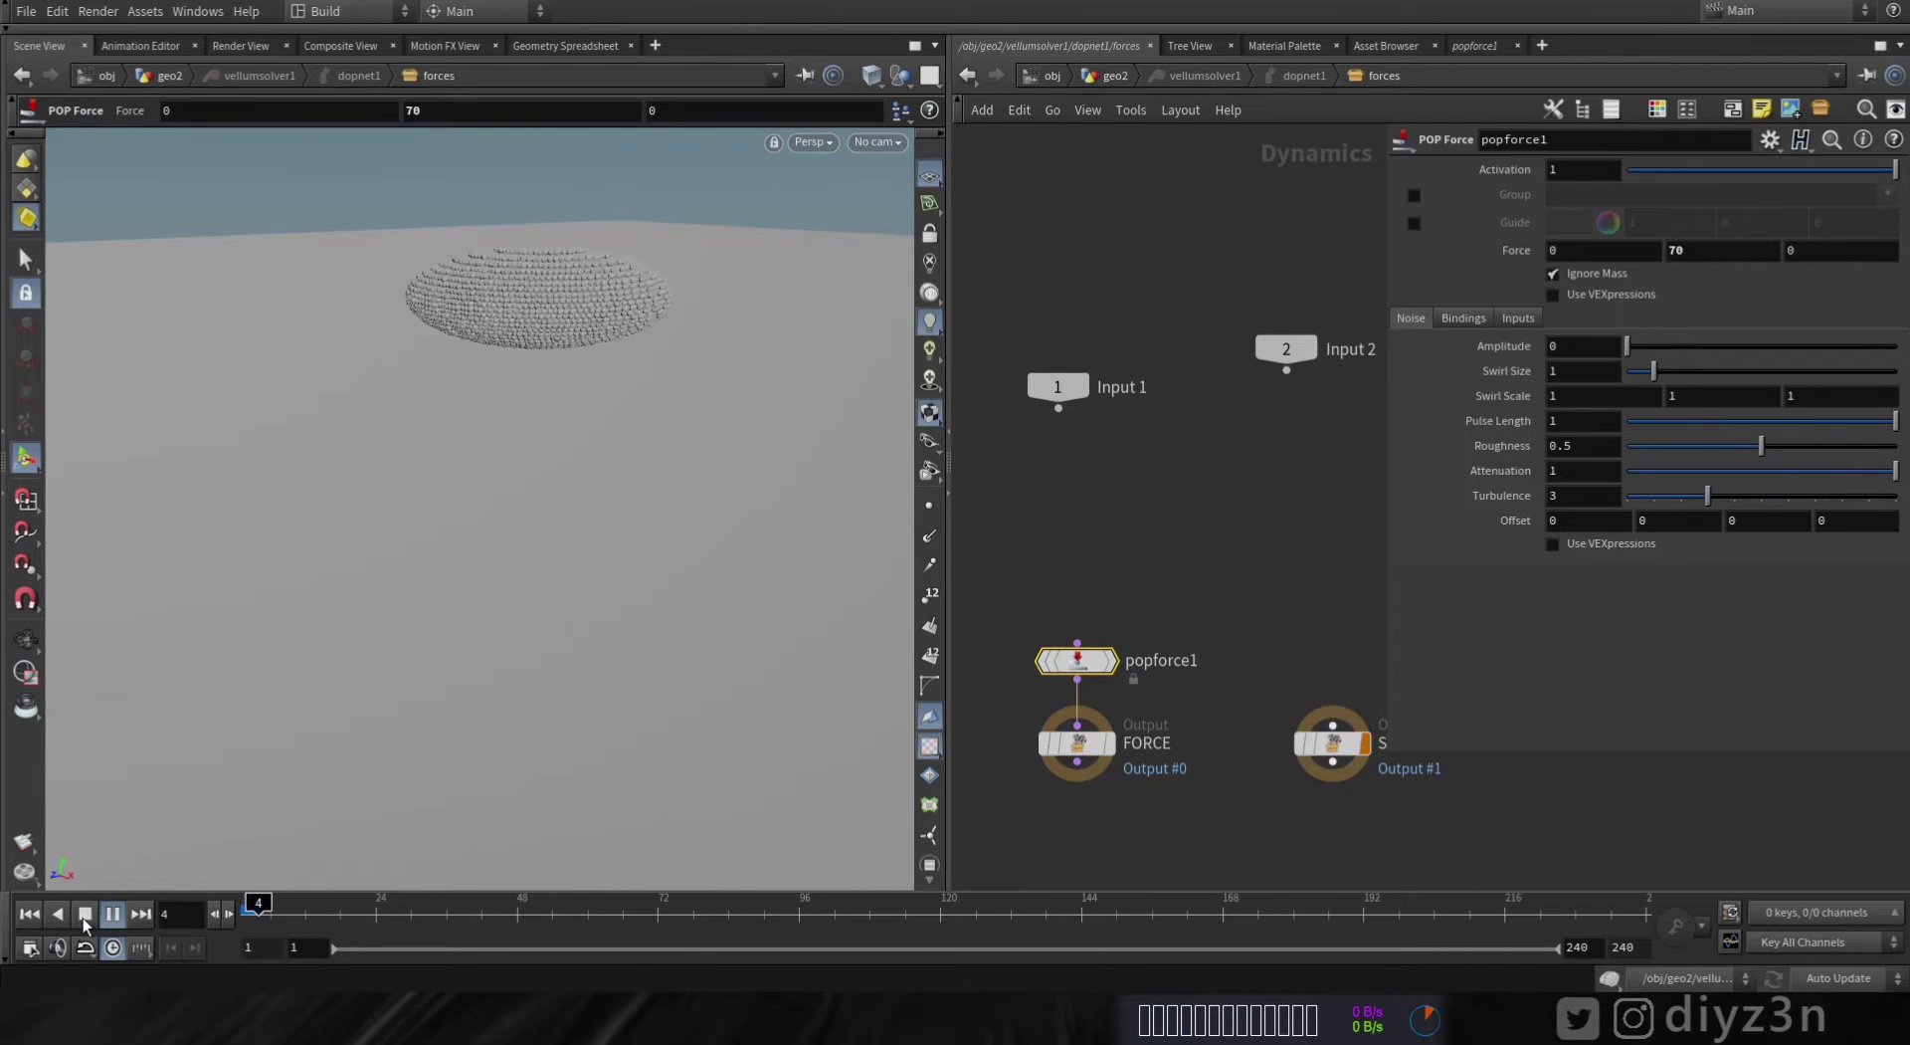
{"action": "left_click", "coordinate": [30, 914]}
{"action": "left_click", "coordinate": [931, 507]}
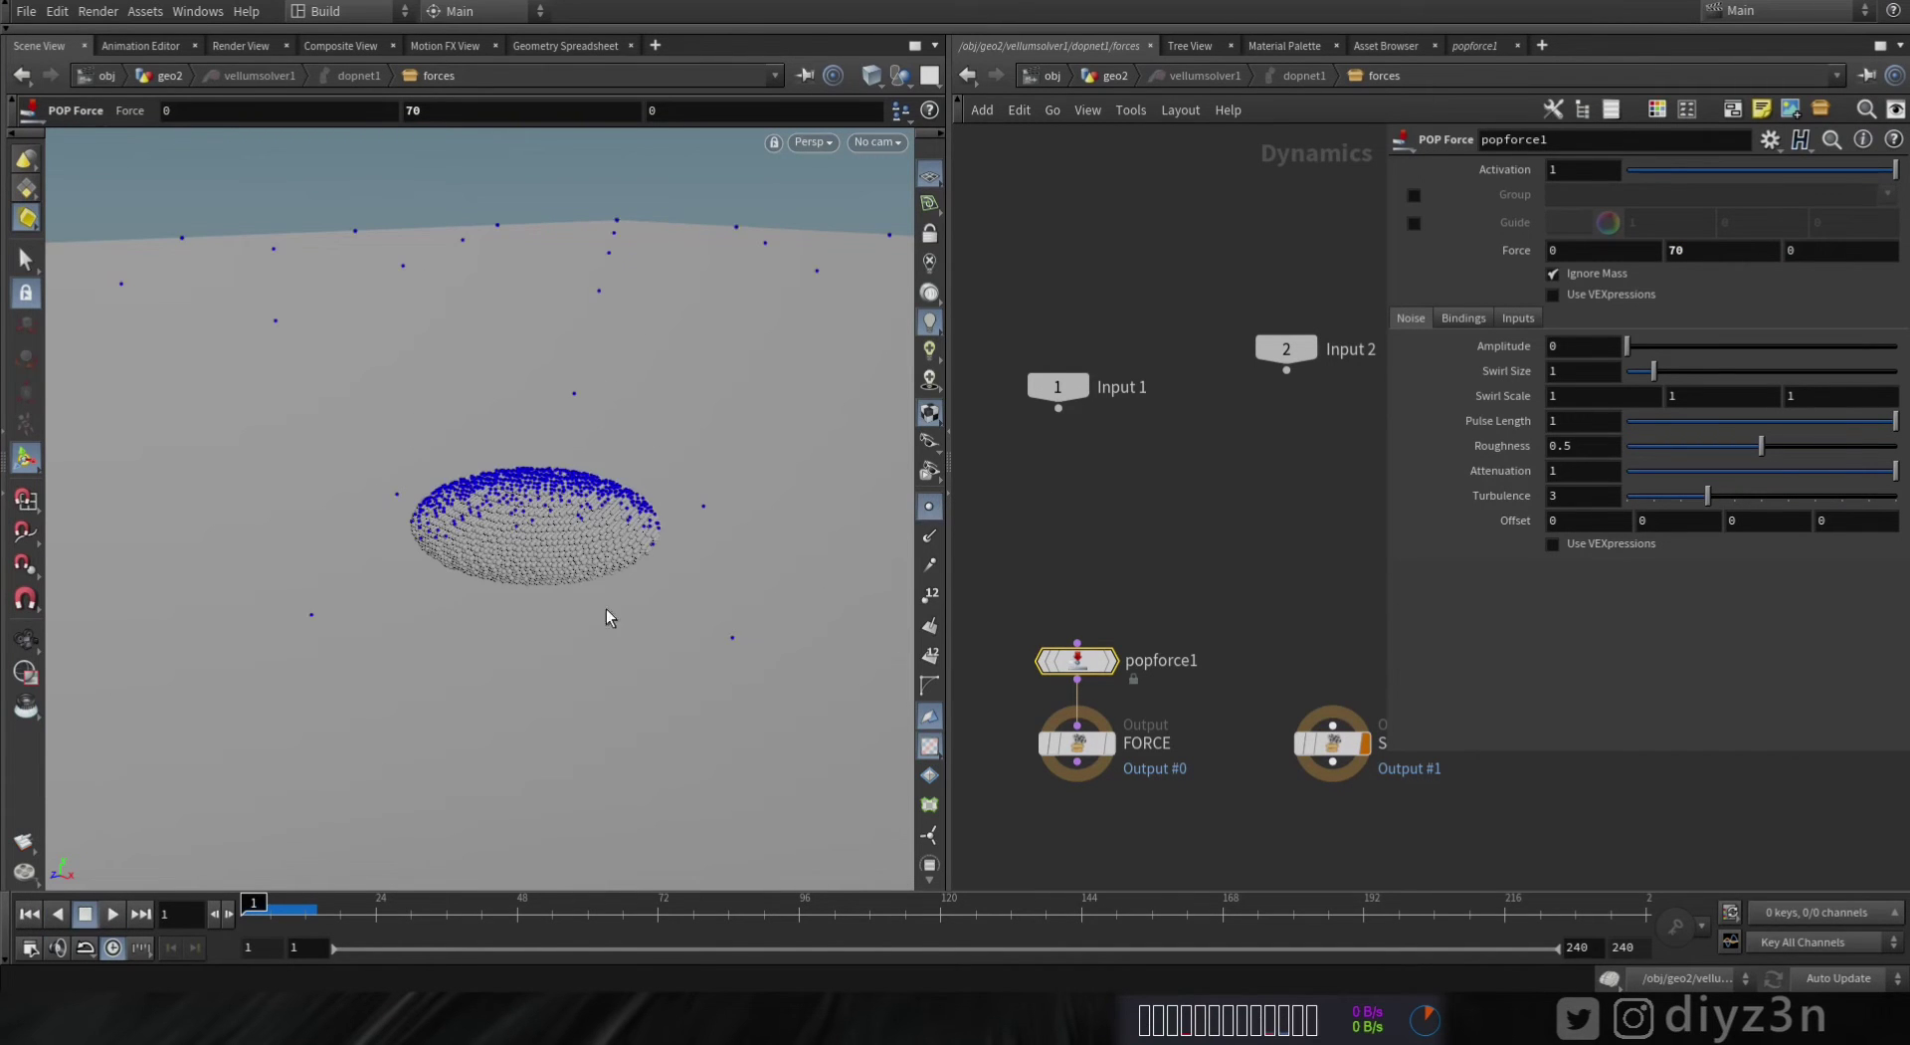
{"action": "middle_click_drag", "start_coordinate": [726, 368], "coordinate": [708, 516], "text": "alt"}
{"action": "mouse_move", "coordinate": [707, 517]}
{"action": "left_mouse_down", "text": "alt"}
{"action": "mouse_move", "coordinate": [695, 503]}
{"action": "mouse_move", "coordinate": [691, 525]}
{"action": "left_mouse_up", "text": "alt"}
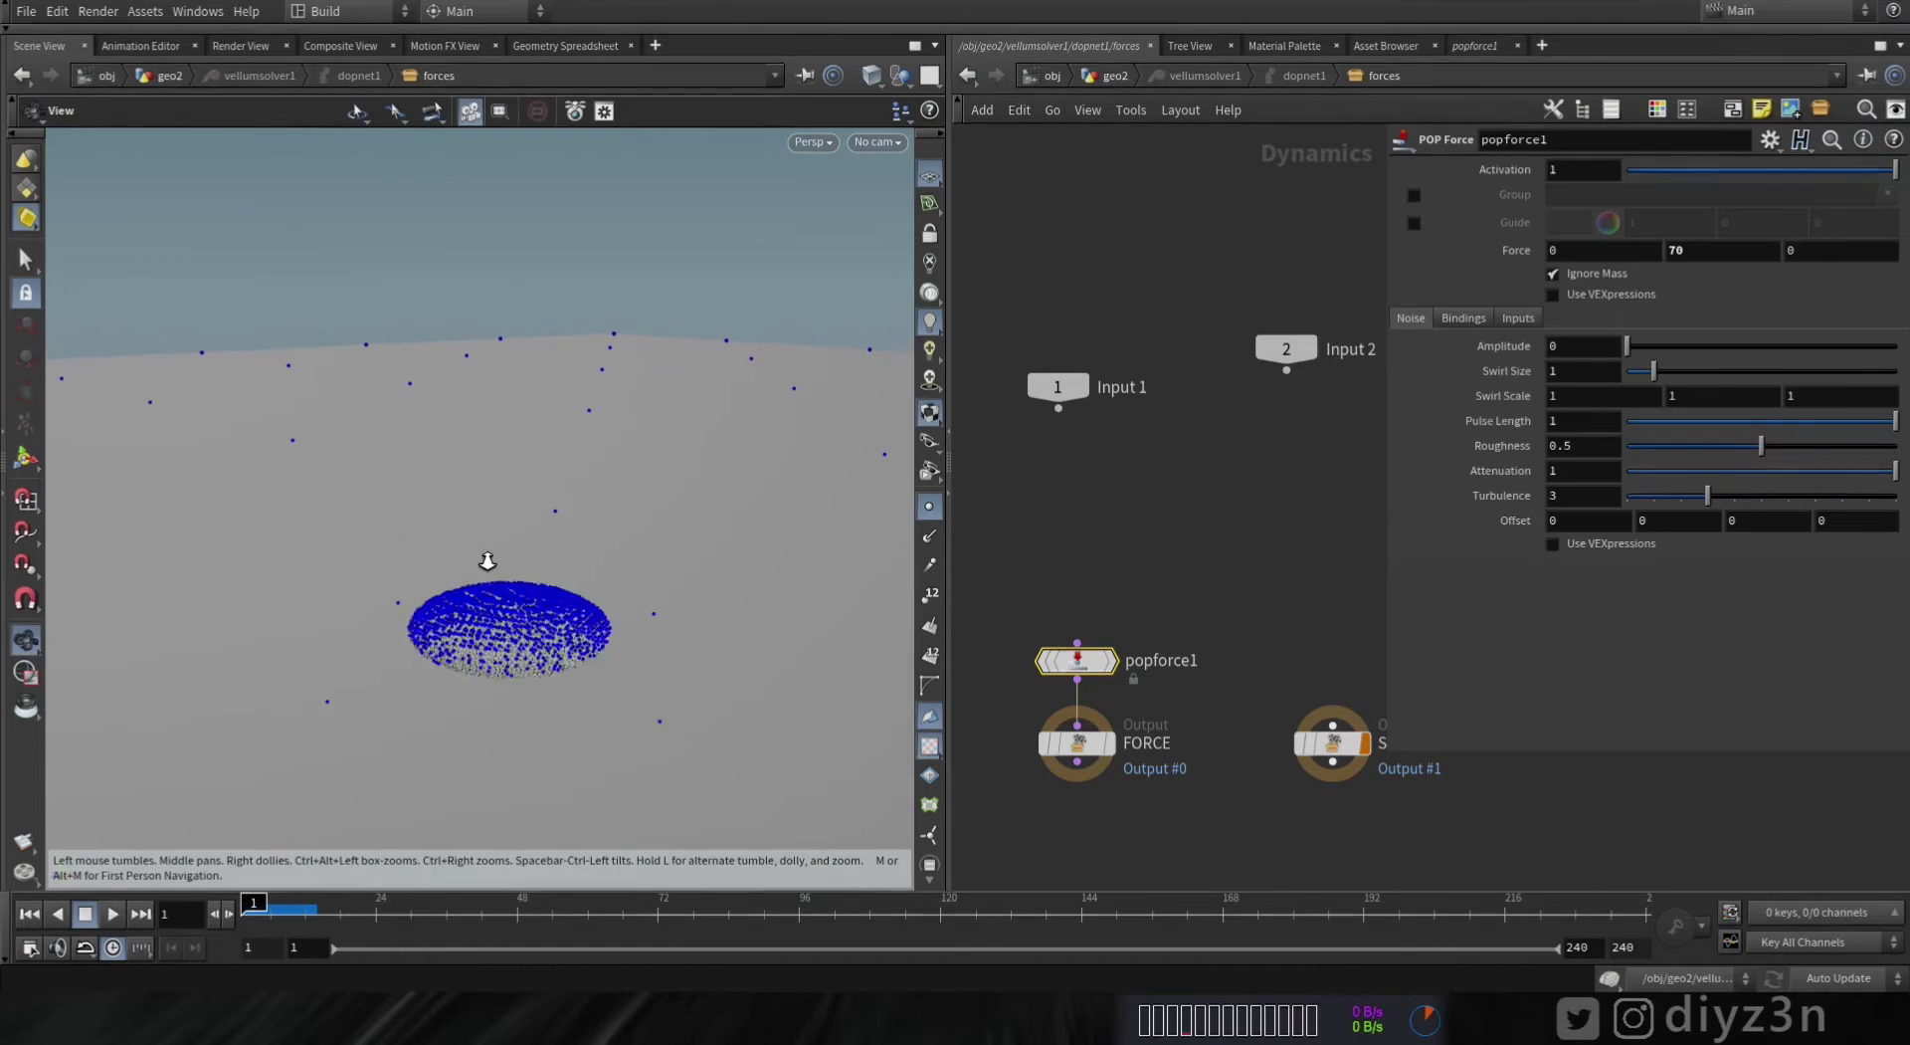
{"action": "left_click", "coordinate": [112, 912]}
{"action": "left_click", "coordinate": [30, 912]}
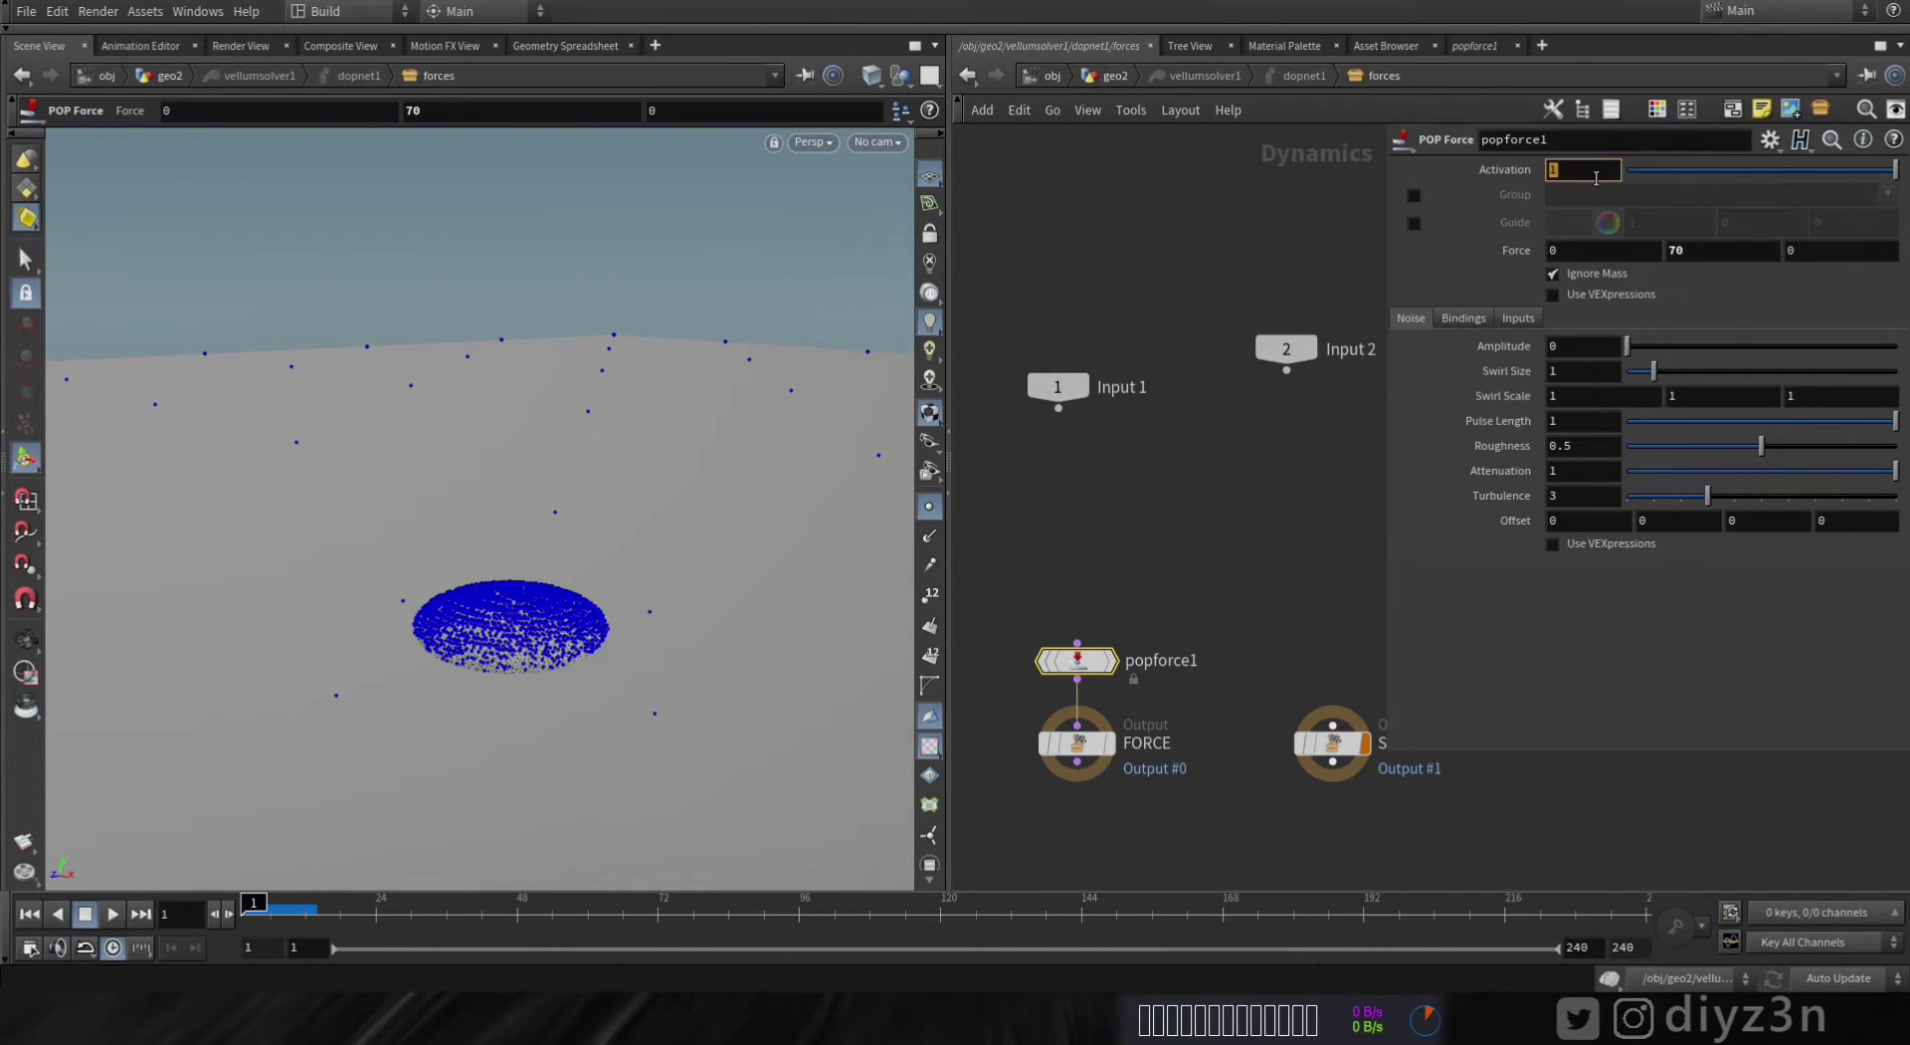
- Set the POP Force's activation to the expression $FF < 5, then preview the simulation and rewind it
{"action": "type", "text": "$FF < "}
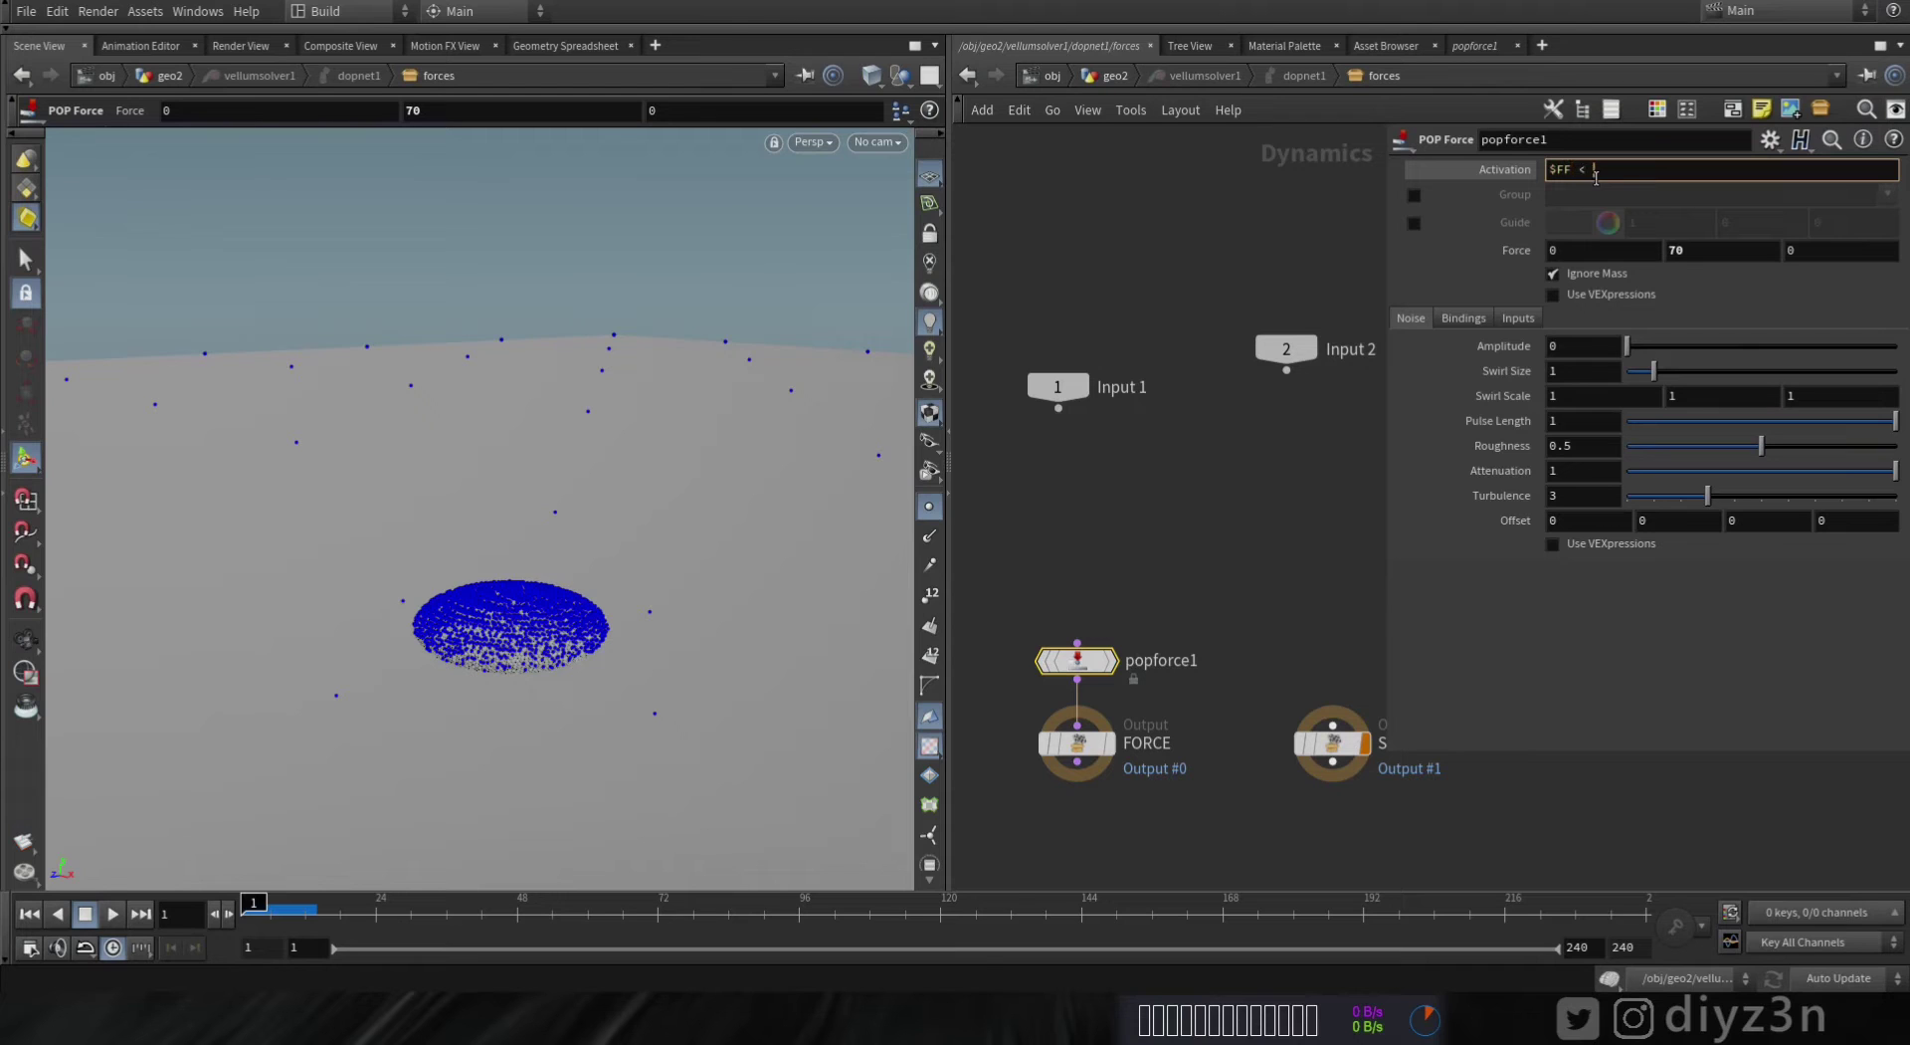
{"action": "type", "text": "5"}
{"action": "key", "text": "Return"}
{"action": "left_click", "coordinate": [1496, 177]}
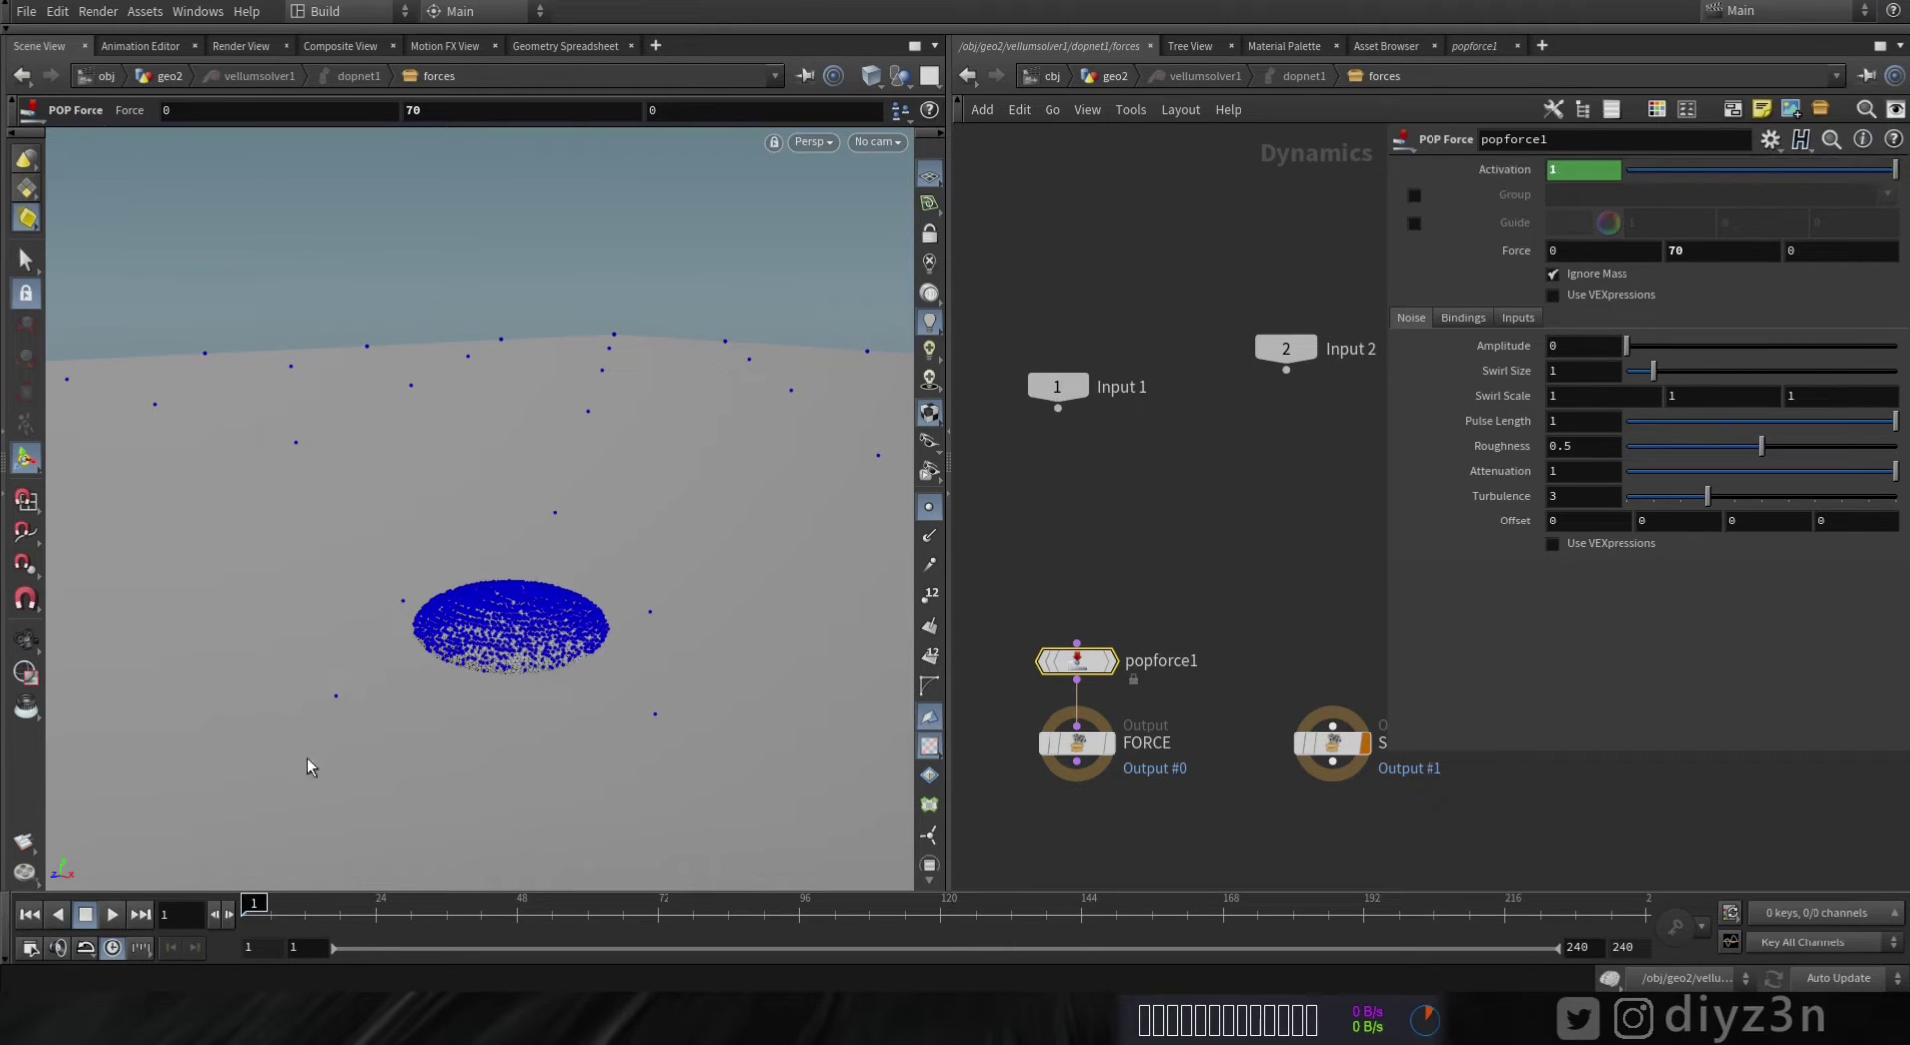
{"action": "left_click", "coordinate": [112, 913]}
{"action": "left_click", "coordinate": [84, 913]}
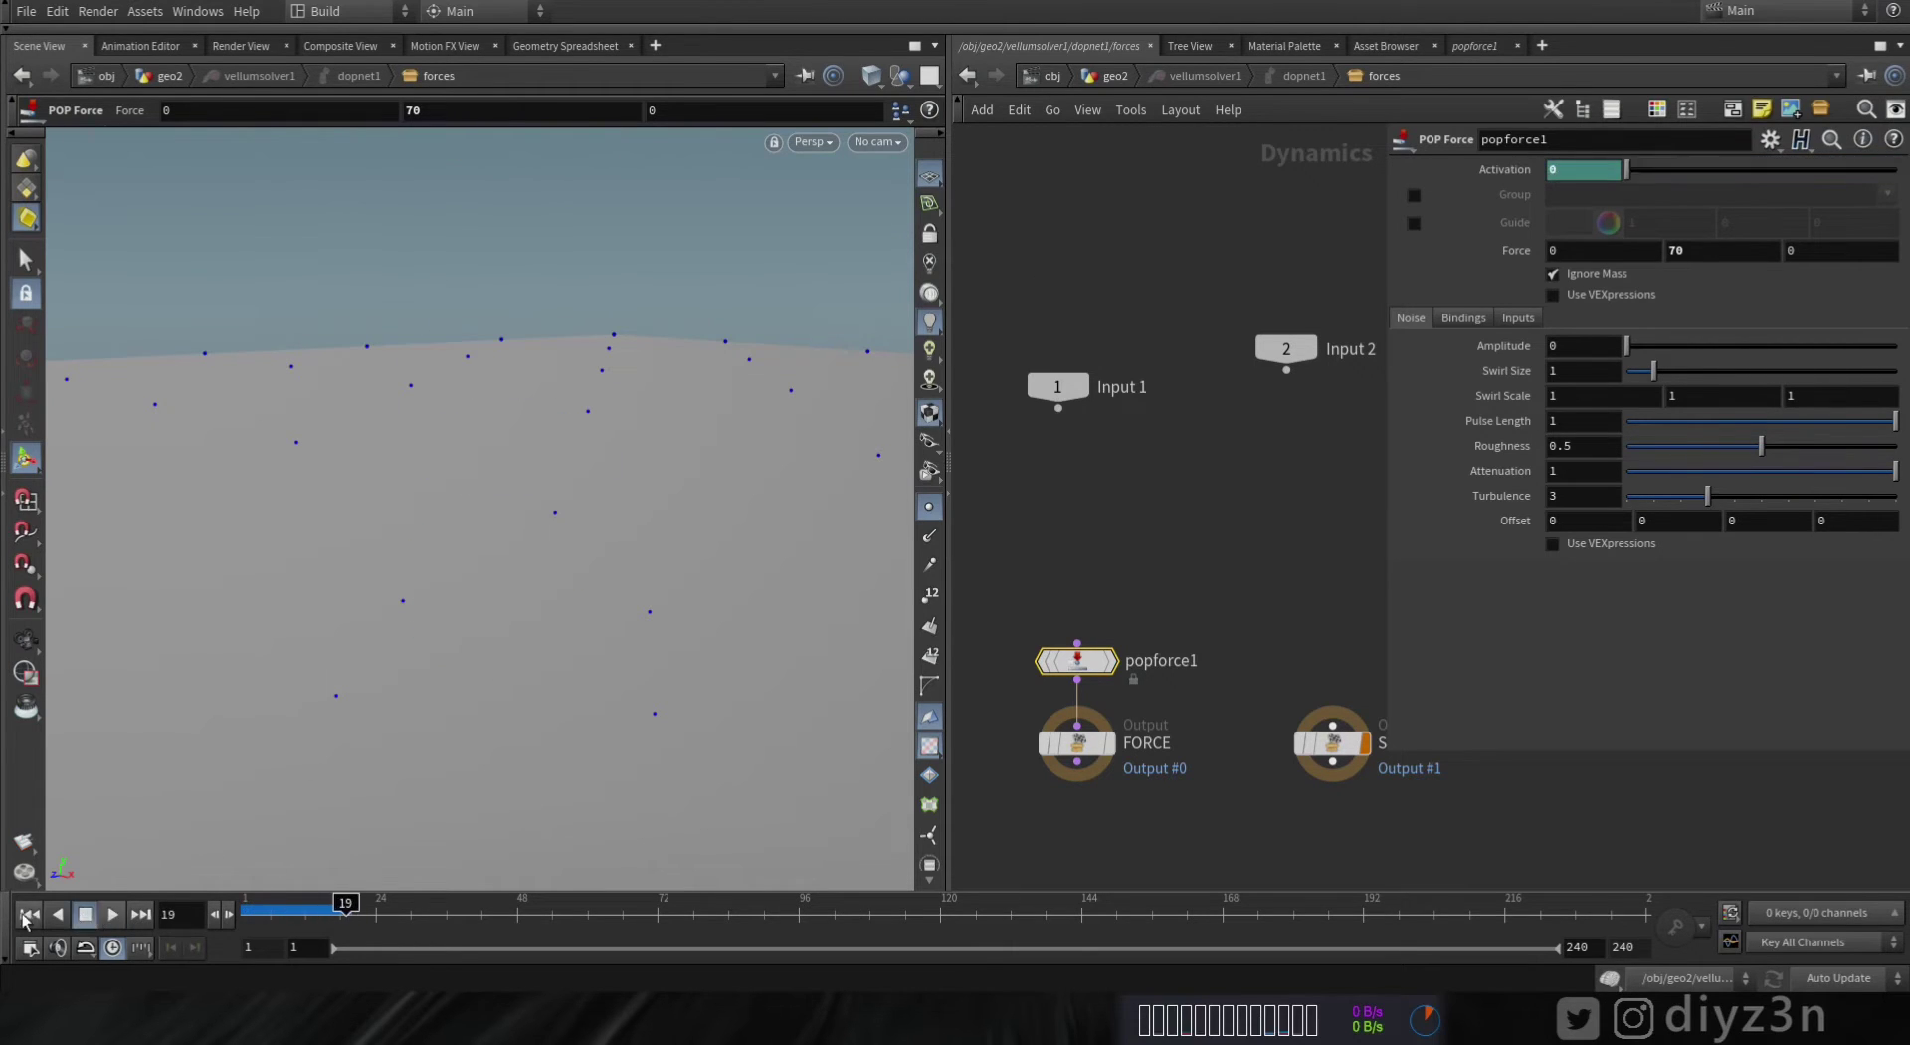
{"action": "left_click", "coordinate": [28, 914]}
- Add a POP Group node connected above the POP Force
{"action": "left_click", "coordinate": [1077, 643]}
{"action": "key", "text": "Tab"}
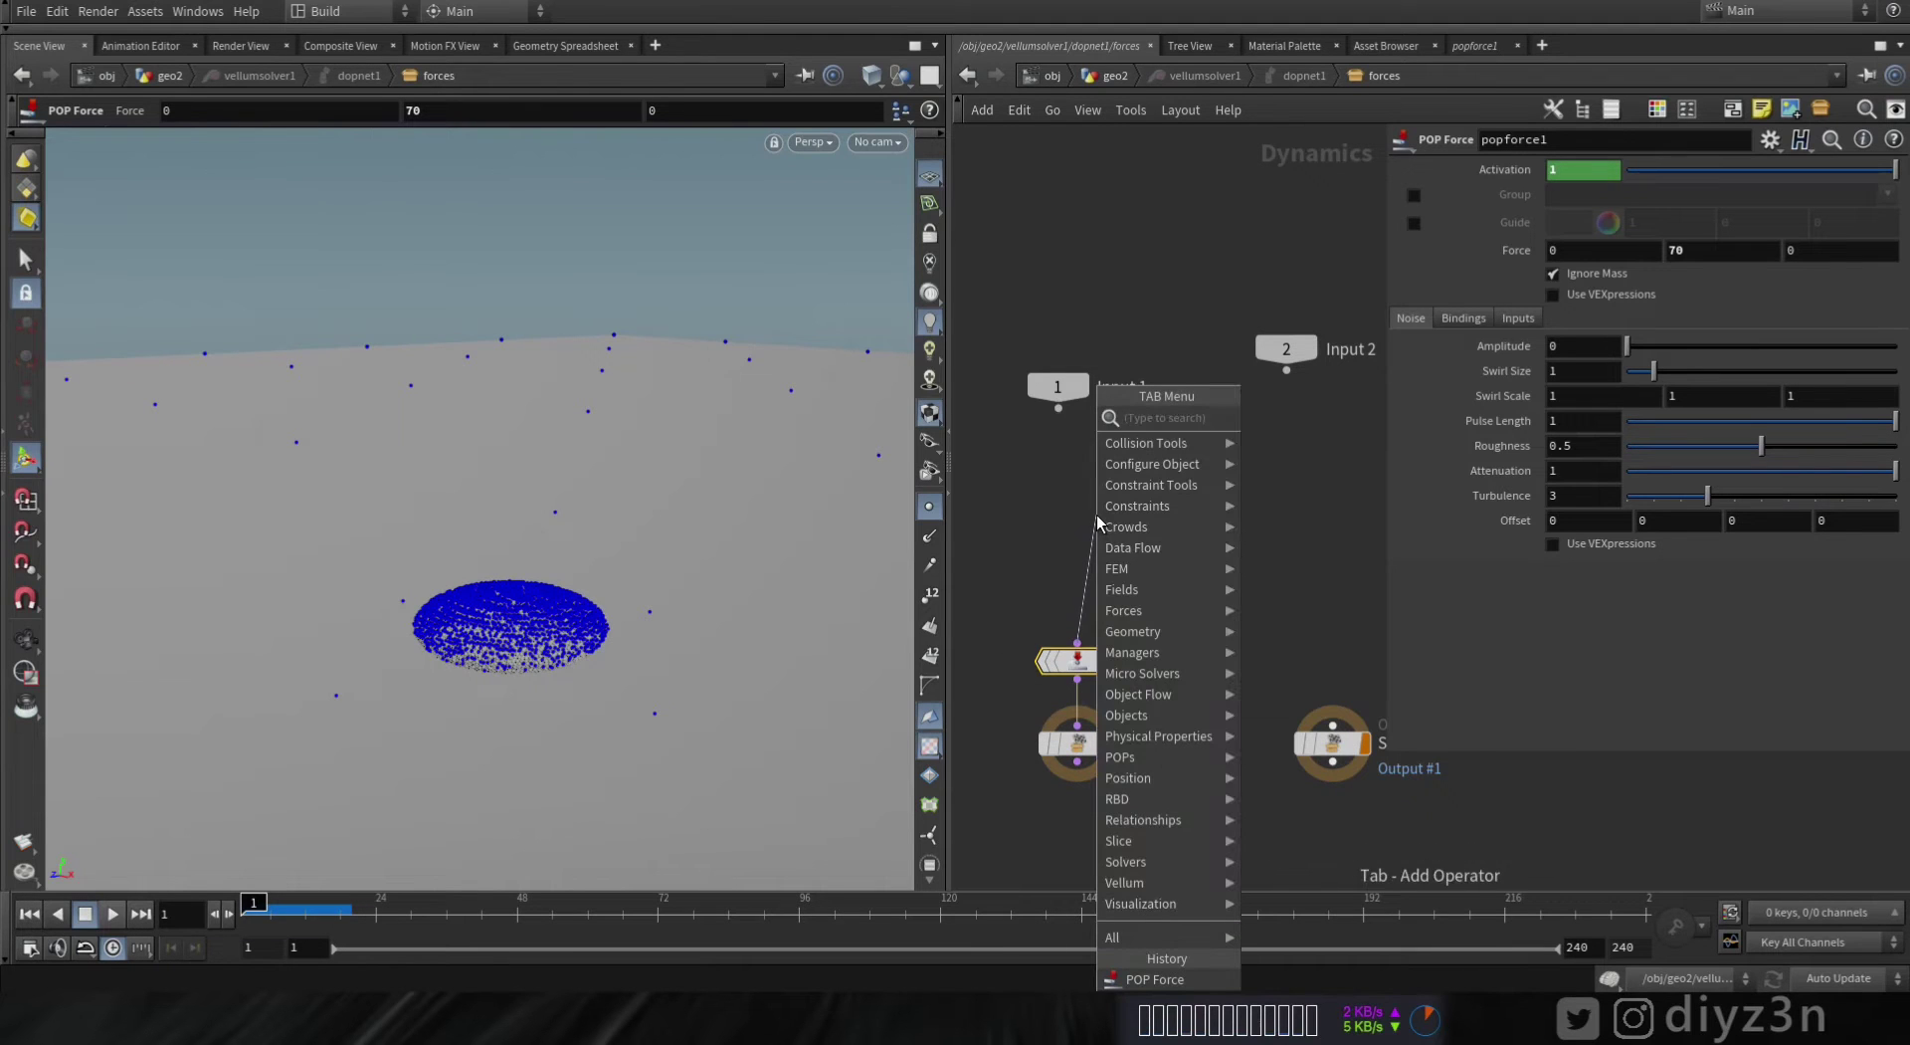
{"action": "type", "text": "gro"}
{"action": "left_click", "coordinate": [1341, 483]}
{"action": "left_click", "coordinate": [1094, 532]}
- Enable the POP Group's bounding box and lower its centre to about -0.18 in Y
{"action": "left_click", "coordinate": [1479, 298]}
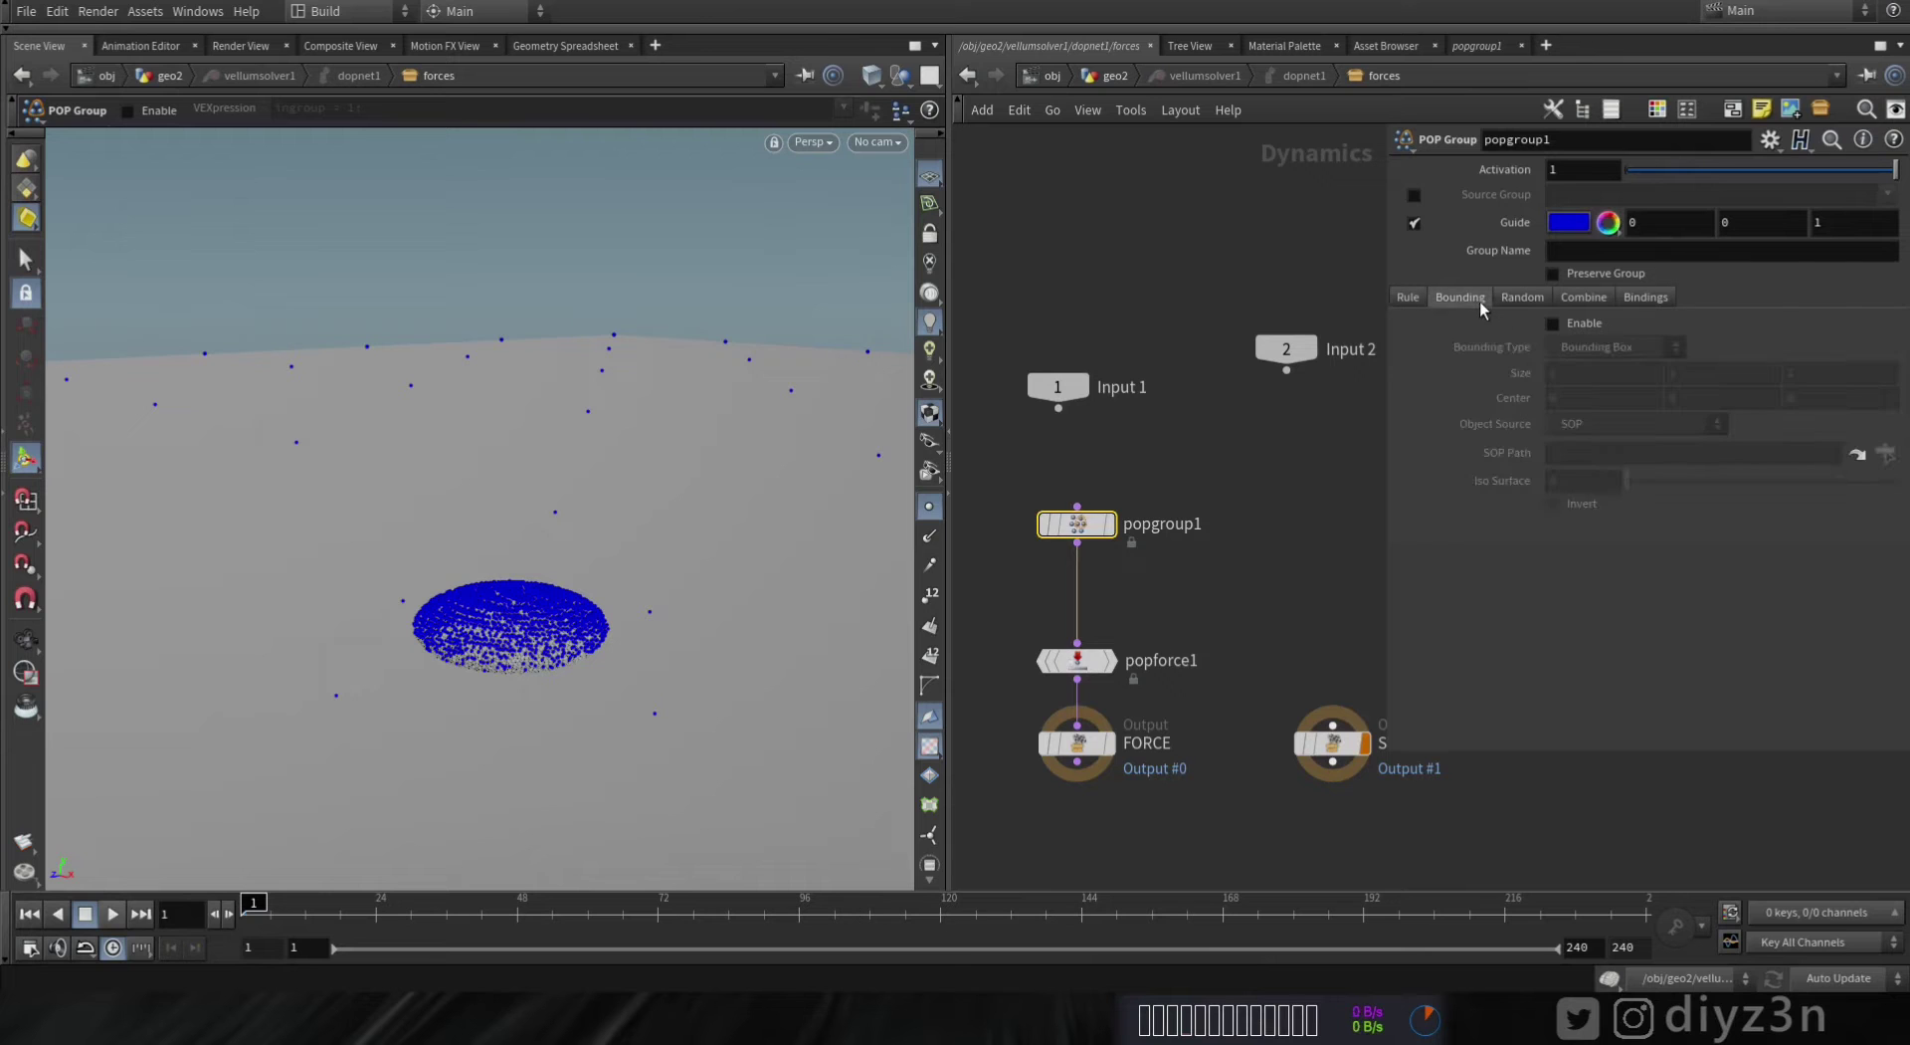
{"action": "left_click", "coordinate": [1557, 322]}
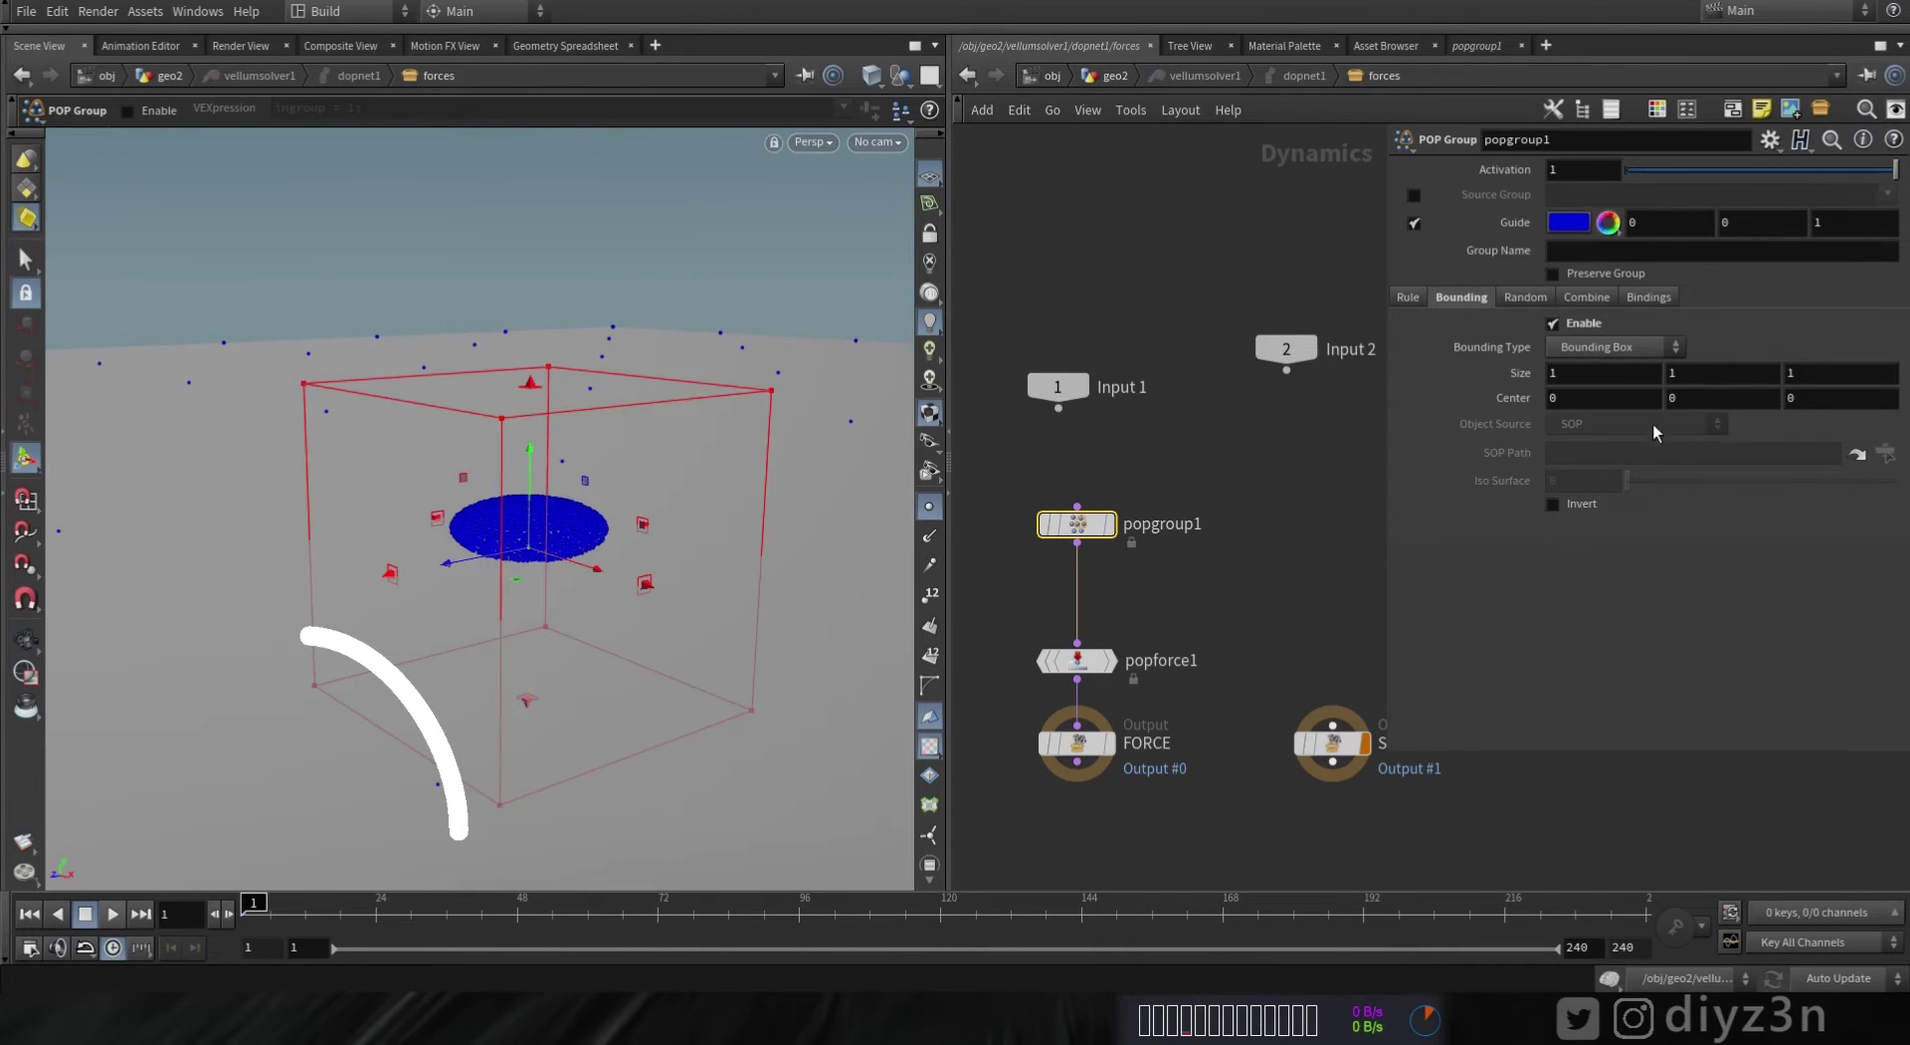
{"action": "left_click_drag", "start_coordinate": [530, 475], "coordinate": [531, 559]}
{"action": "key", "text": "Escape"}
{"action": "key", "text": "Return"}
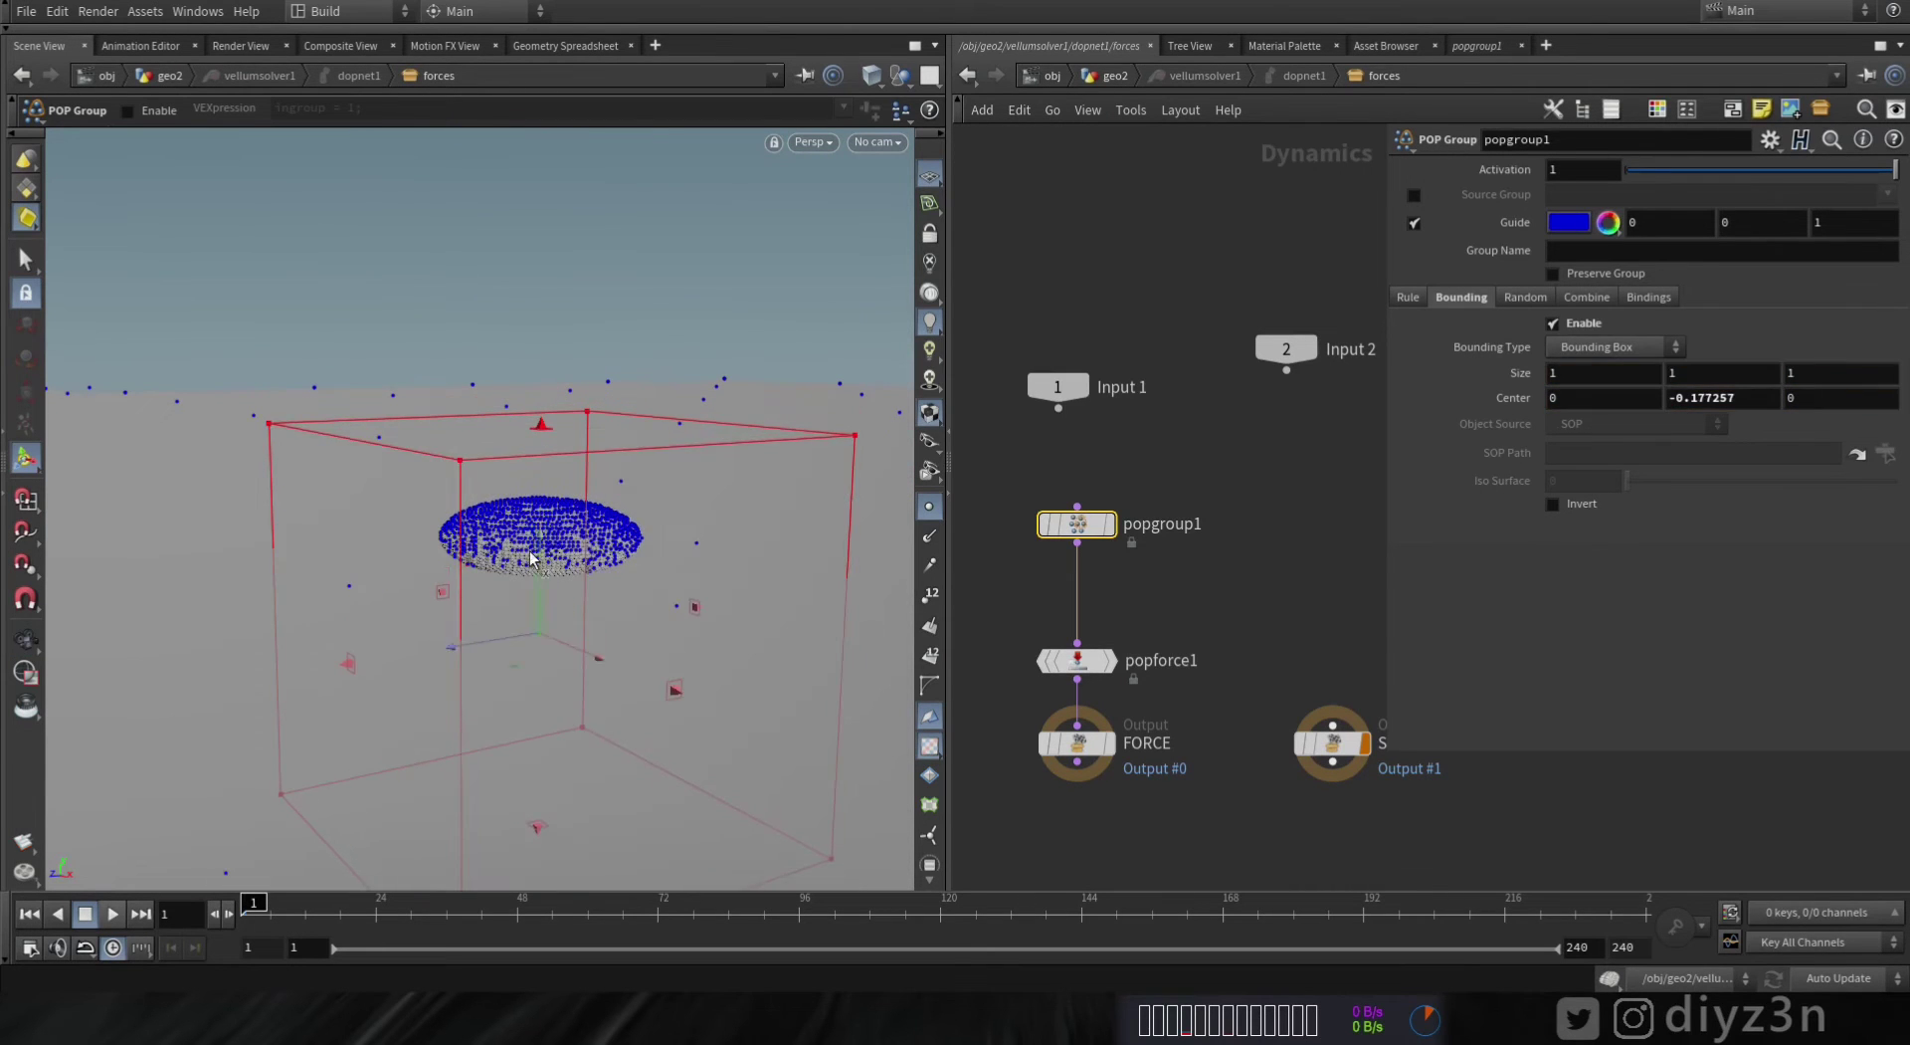
- Name the POP Group's group Limite and restrict the POP Force to that group
{"action": "left_click", "coordinate": [1591, 257]}
{"action": "type", "text": "Limite"}
{"action": "key", "text": "Return"}
{"action": "left_click", "coordinate": [1055, 655]}
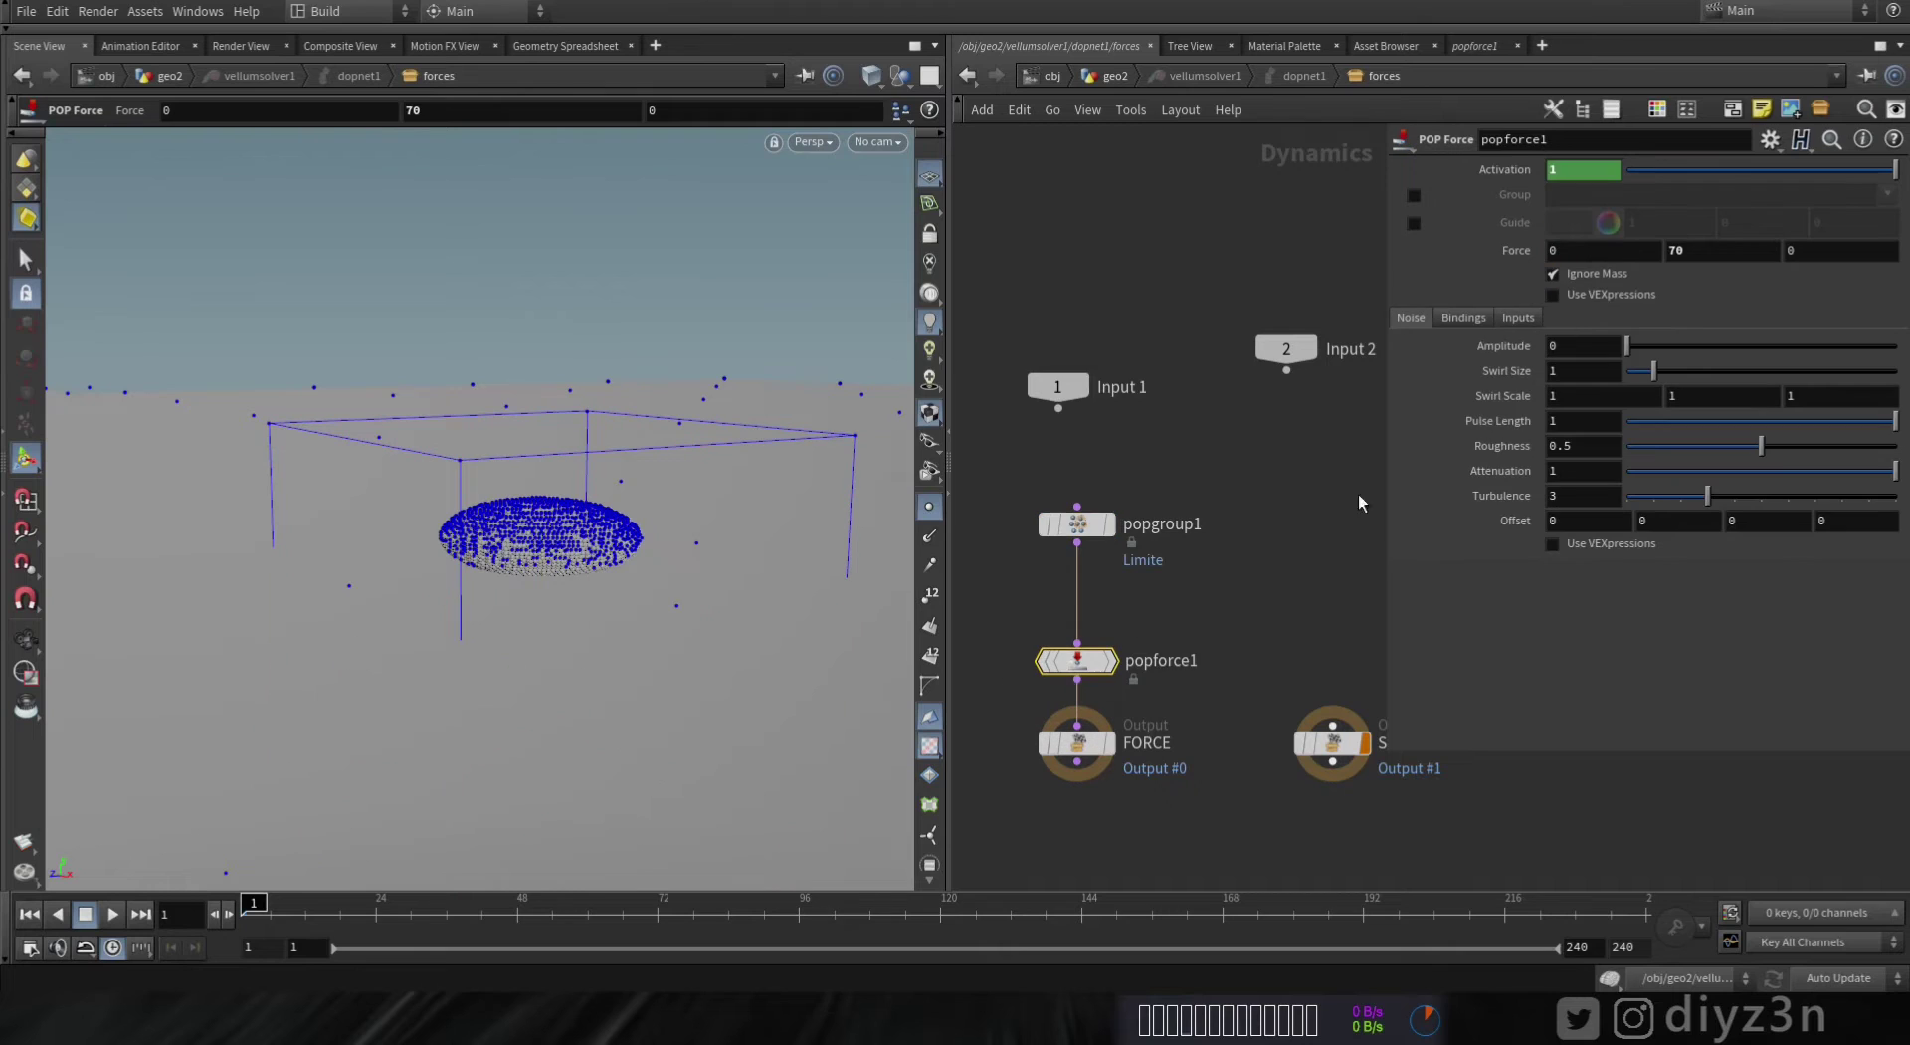
{"action": "left_click", "coordinate": [1414, 195]}
{"action": "left_click", "coordinate": [1886, 196]}
{"action": "left_click", "coordinate": [1832, 219]}
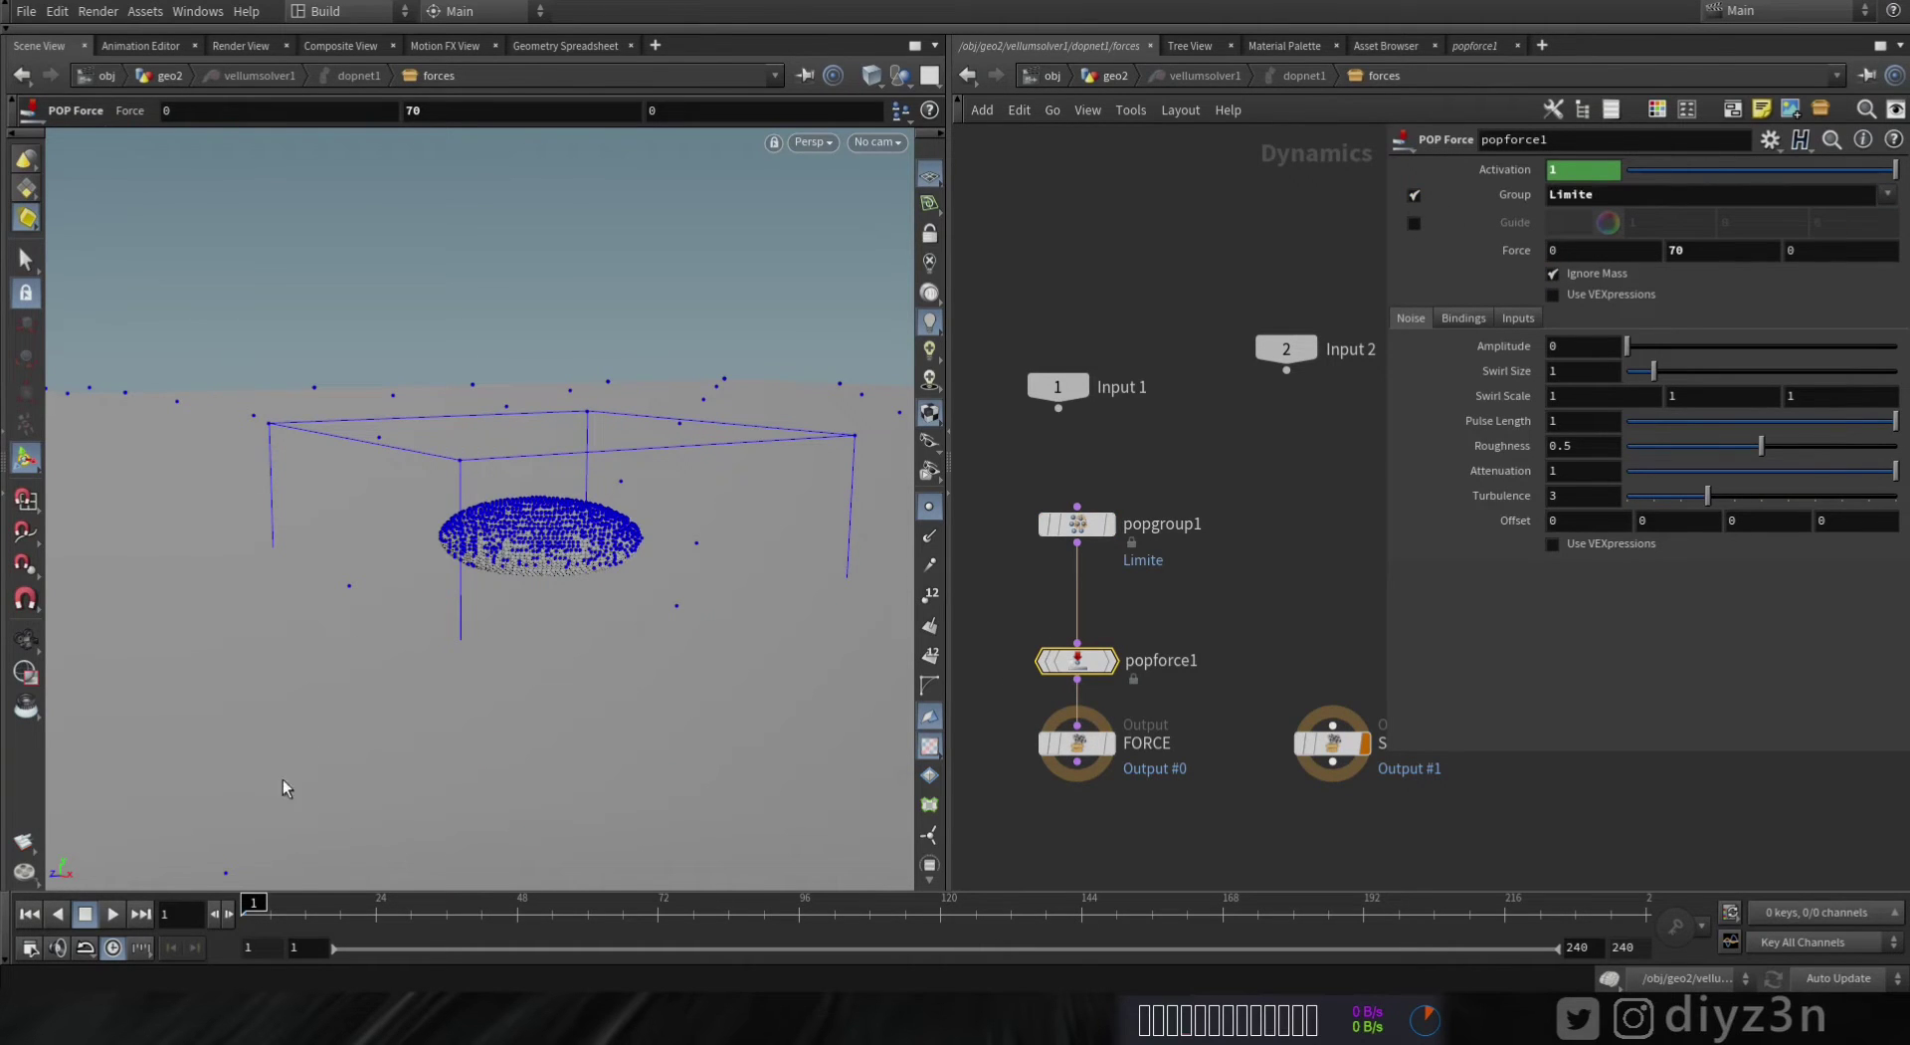
- Play the simulation to check how the force acts on the grouped grains, viewing it from a lower angle
{"action": "left_click", "coordinate": [84, 913]}
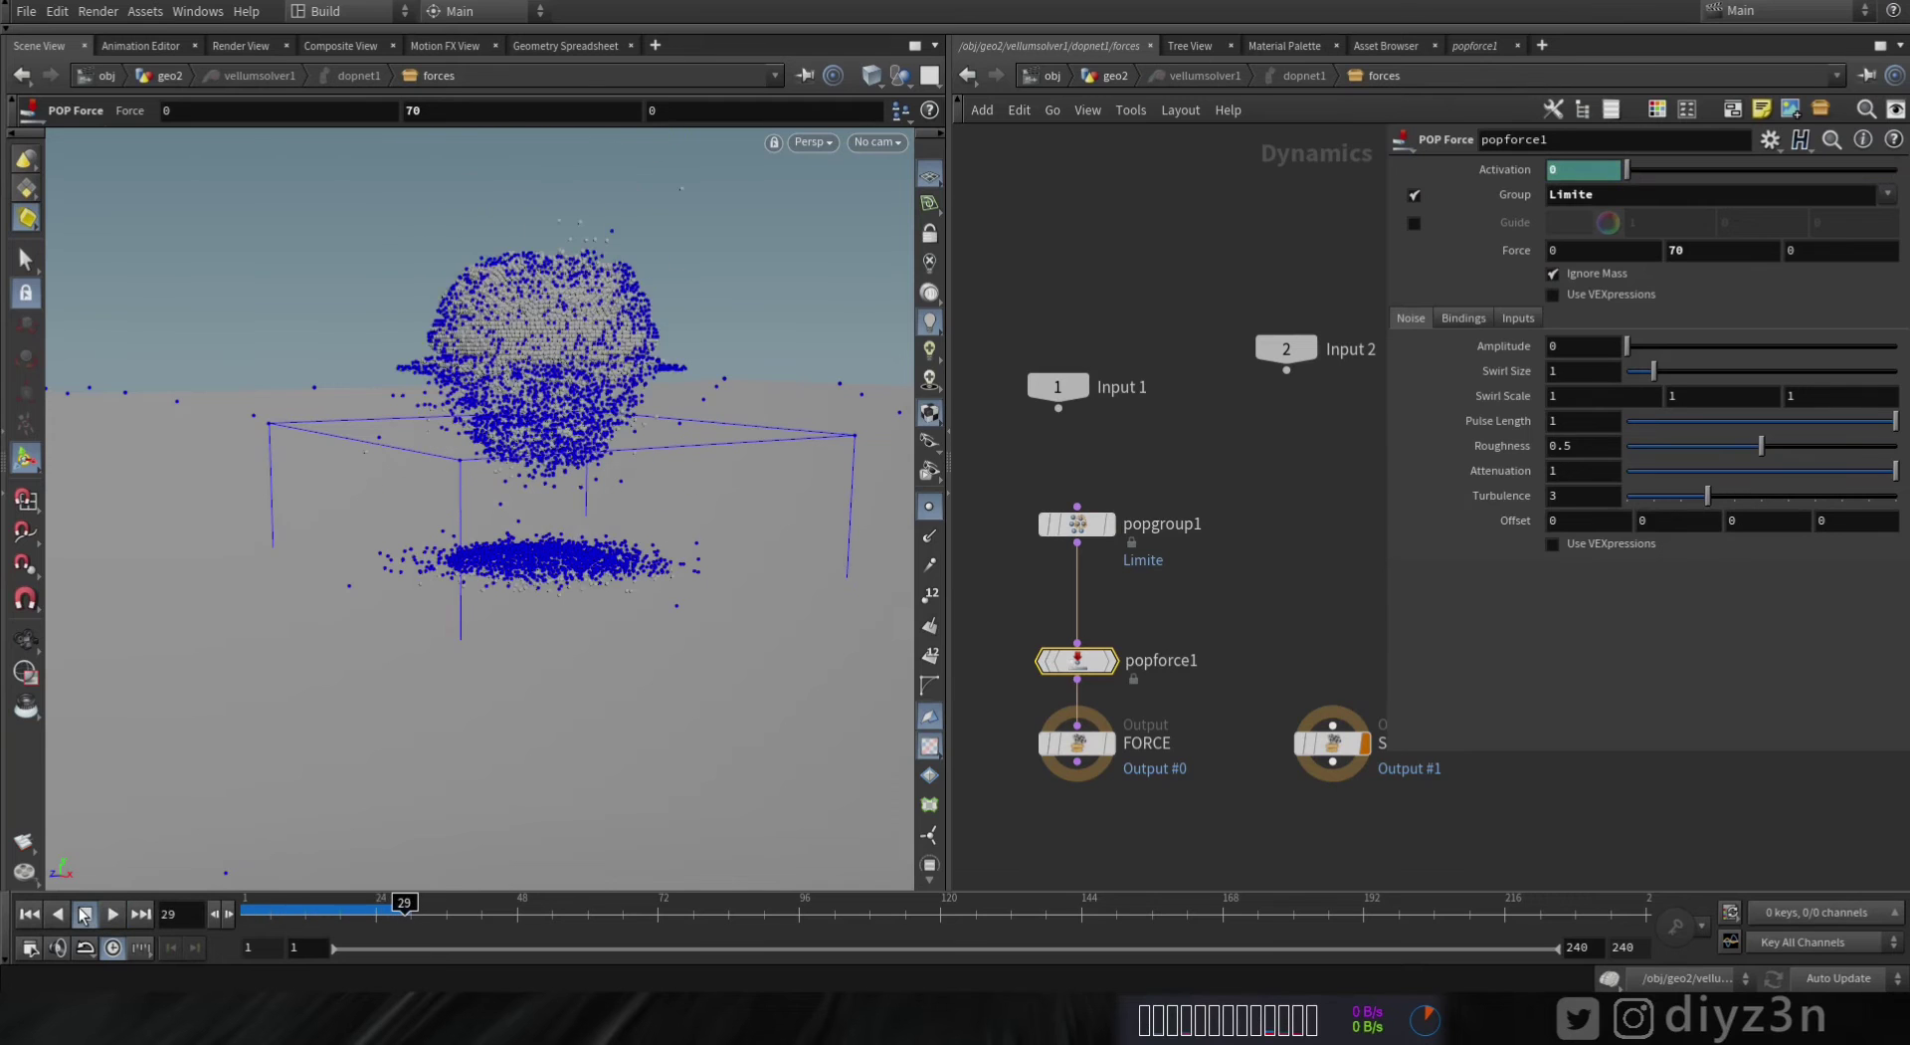
{"action": "left_click", "coordinate": [84, 913]}
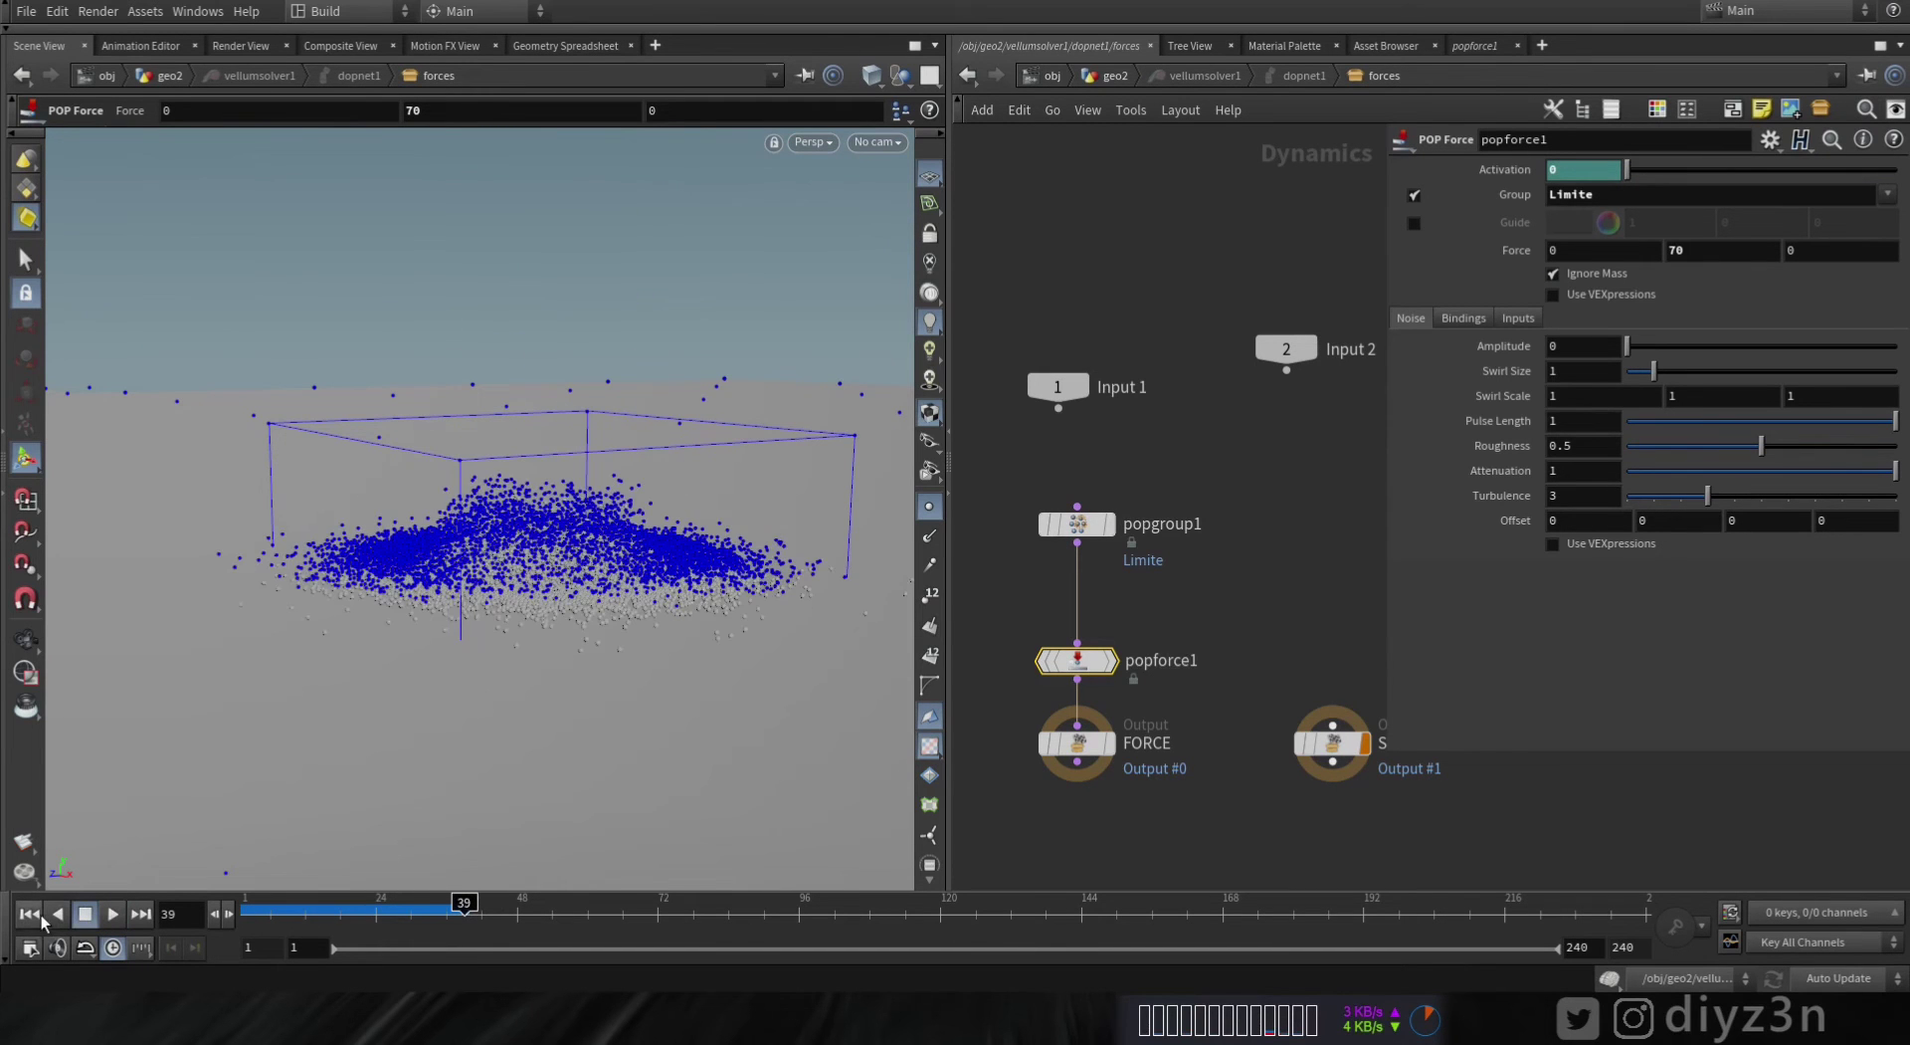
{"action": "scroll", "coordinate": [564, 505], "scroll_direction": "down", "scroll_amount": 3}
{"action": "middle_click_drag", "start_coordinate": [568, 500], "coordinate": [561, 582], "text": "alt"}
{"action": "left_click_drag", "start_coordinate": [561, 582], "coordinate": [562, 537], "text": "alt"}
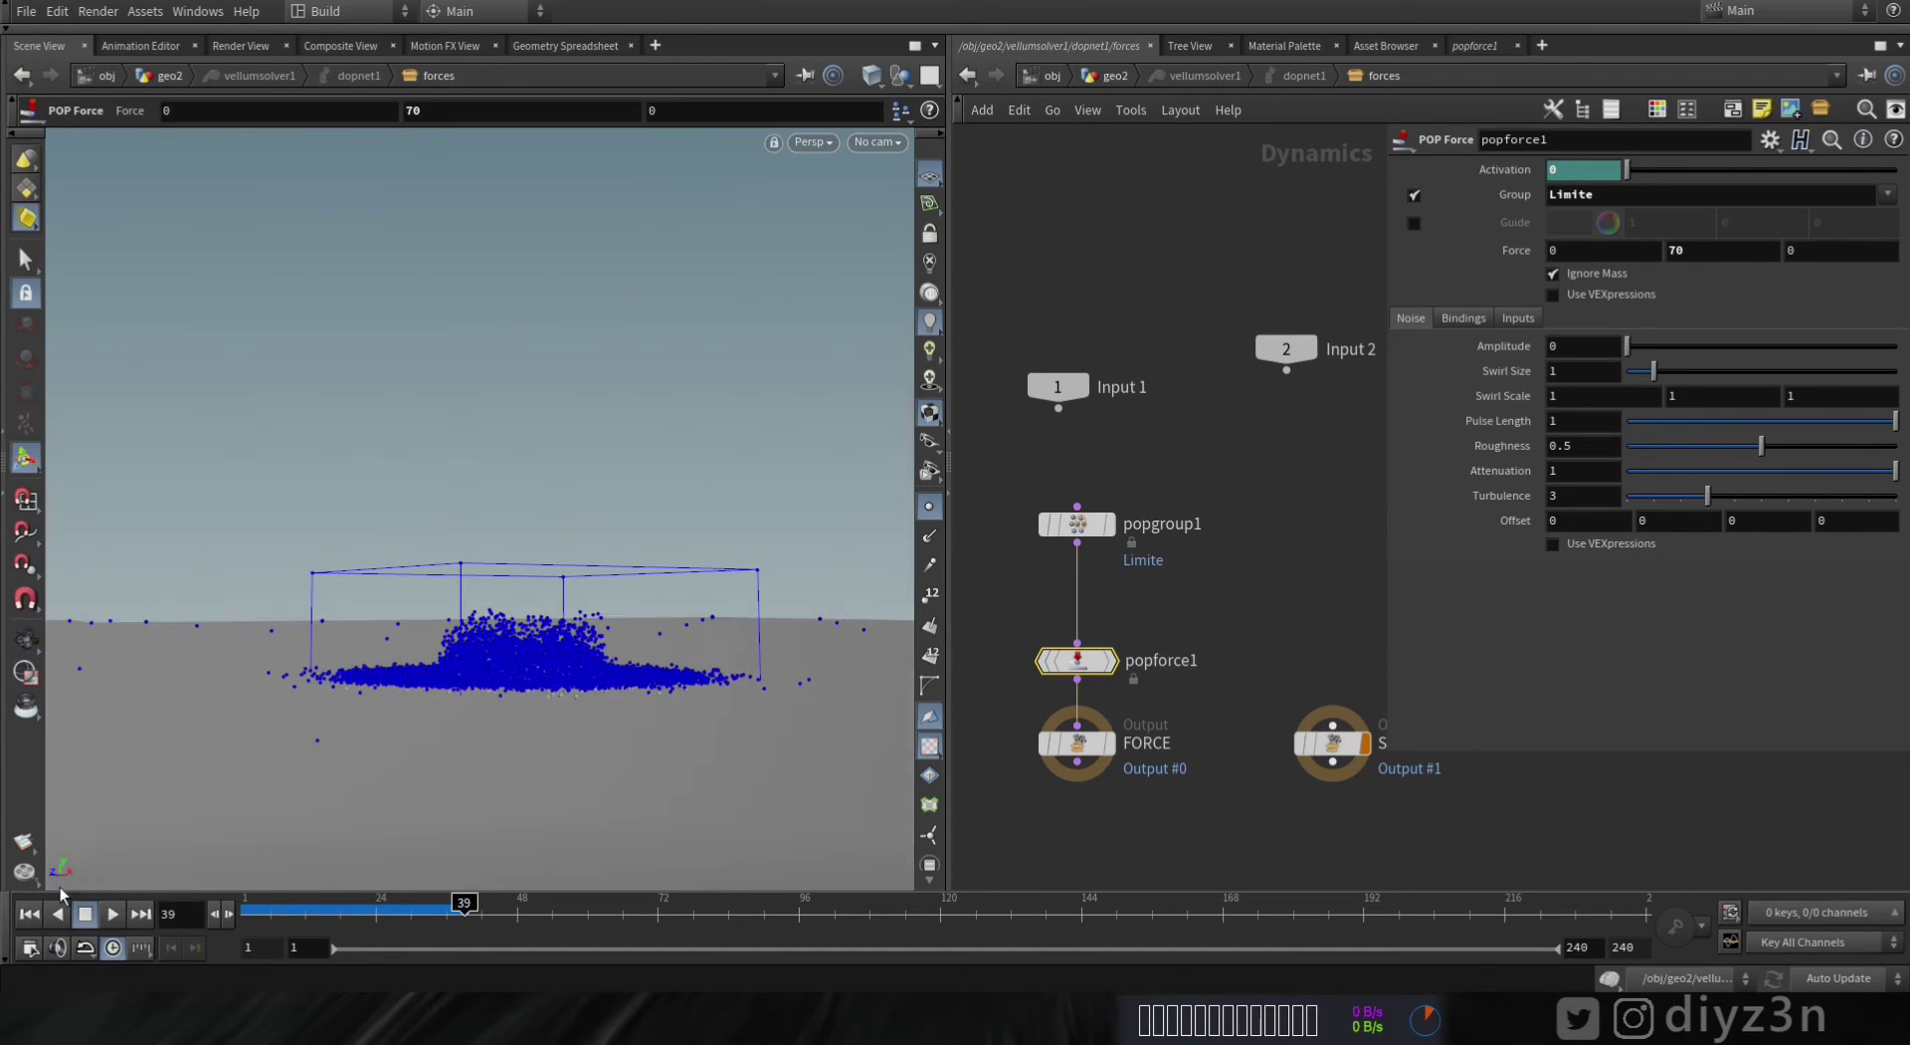
{"action": "left_click", "coordinate": [30, 913]}
{"action": "left_click", "coordinate": [112, 913]}
{"action": "left_click", "coordinate": [85, 913]}
{"action": "left_click", "coordinate": [29, 913]}
- Return to the geo2 network and move the sphere slightly upward
{"action": "key", "text": "Escape"}
{"action": "left_click_drag", "start_coordinate": [536, 699], "coordinate": [712, 610]}
{"action": "key", "text": "Return"}
{"action": "left_click", "coordinate": [1115, 77]}
{"action": "left_click", "coordinate": [1190, 397]}
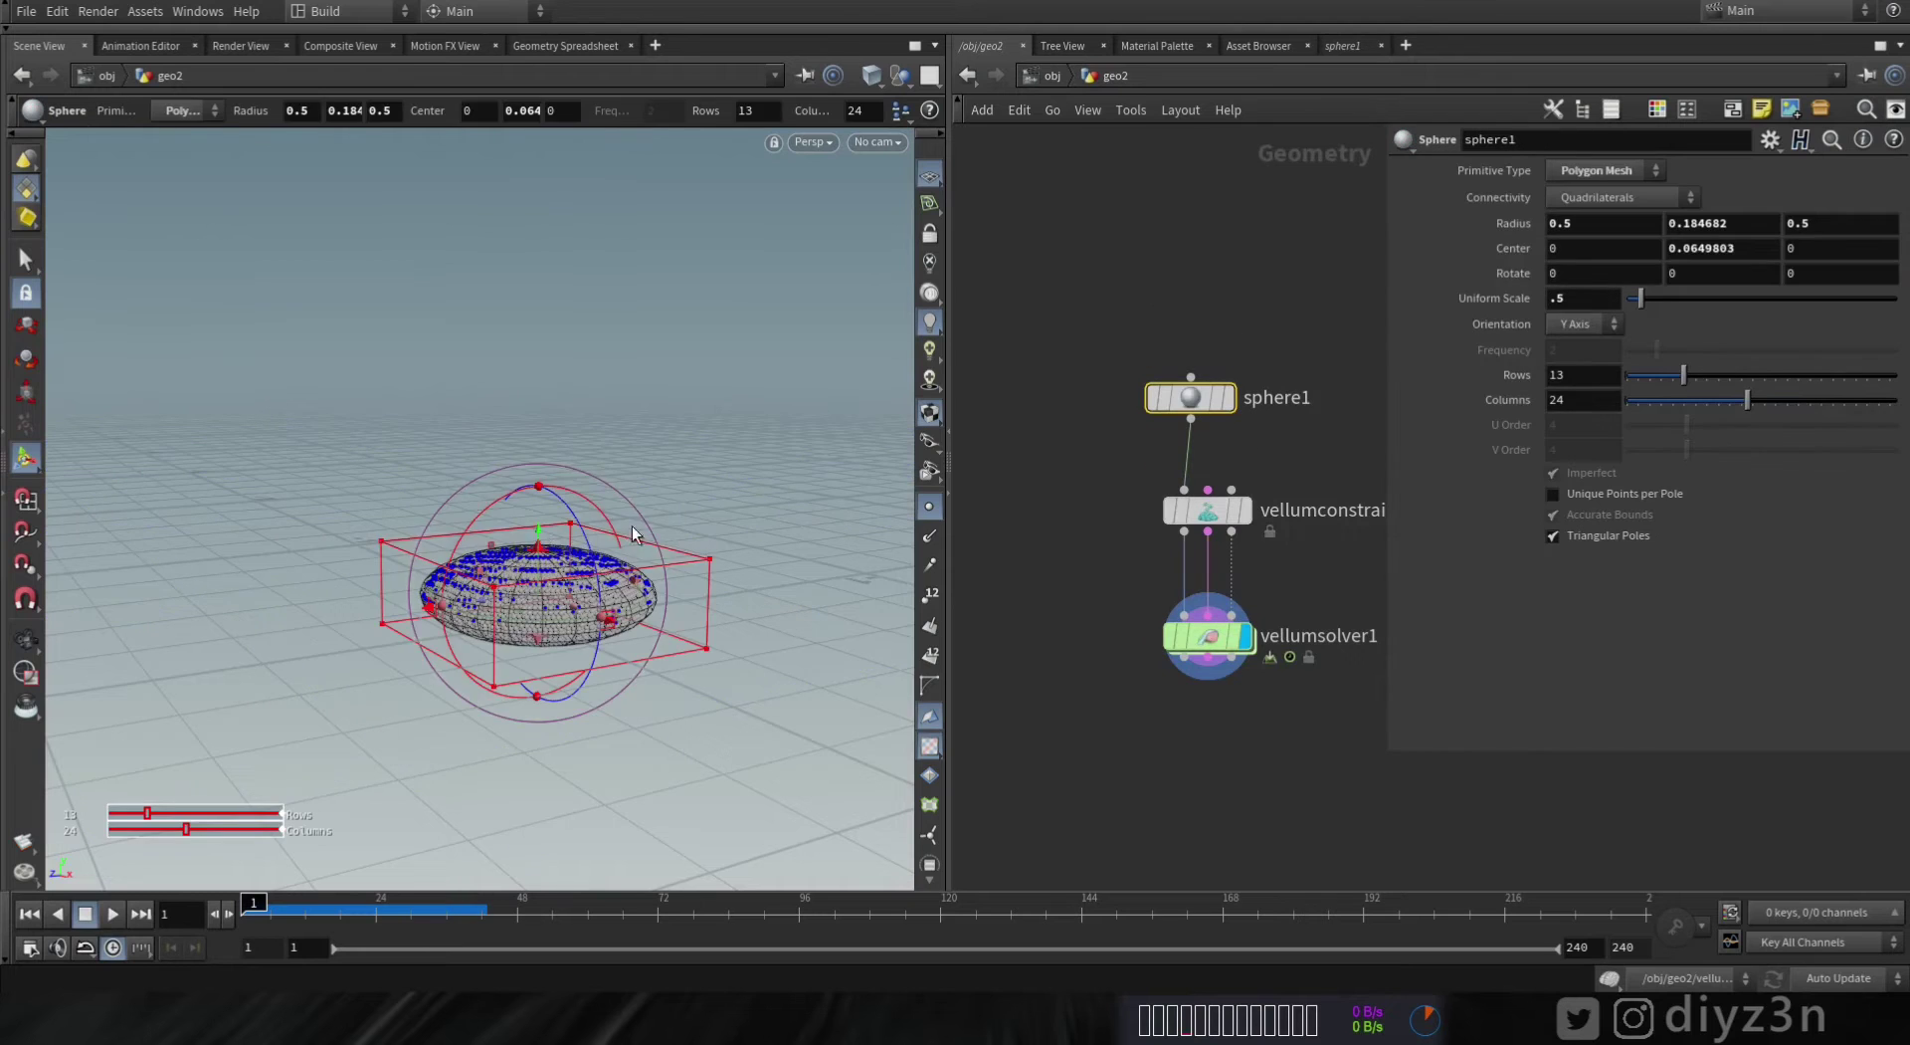
{"action": "left_click_drag", "start_coordinate": [537, 529], "coordinate": [537, 493]}
- Reopen the solver's forces network, replay the simulation with the raised sphere and return to the first frame
{"action": "left_click", "coordinate": [1210, 649]}
{"action": "double_click", "coordinate": [1210, 641]}
{"action": "left_click", "coordinate": [112, 913]}
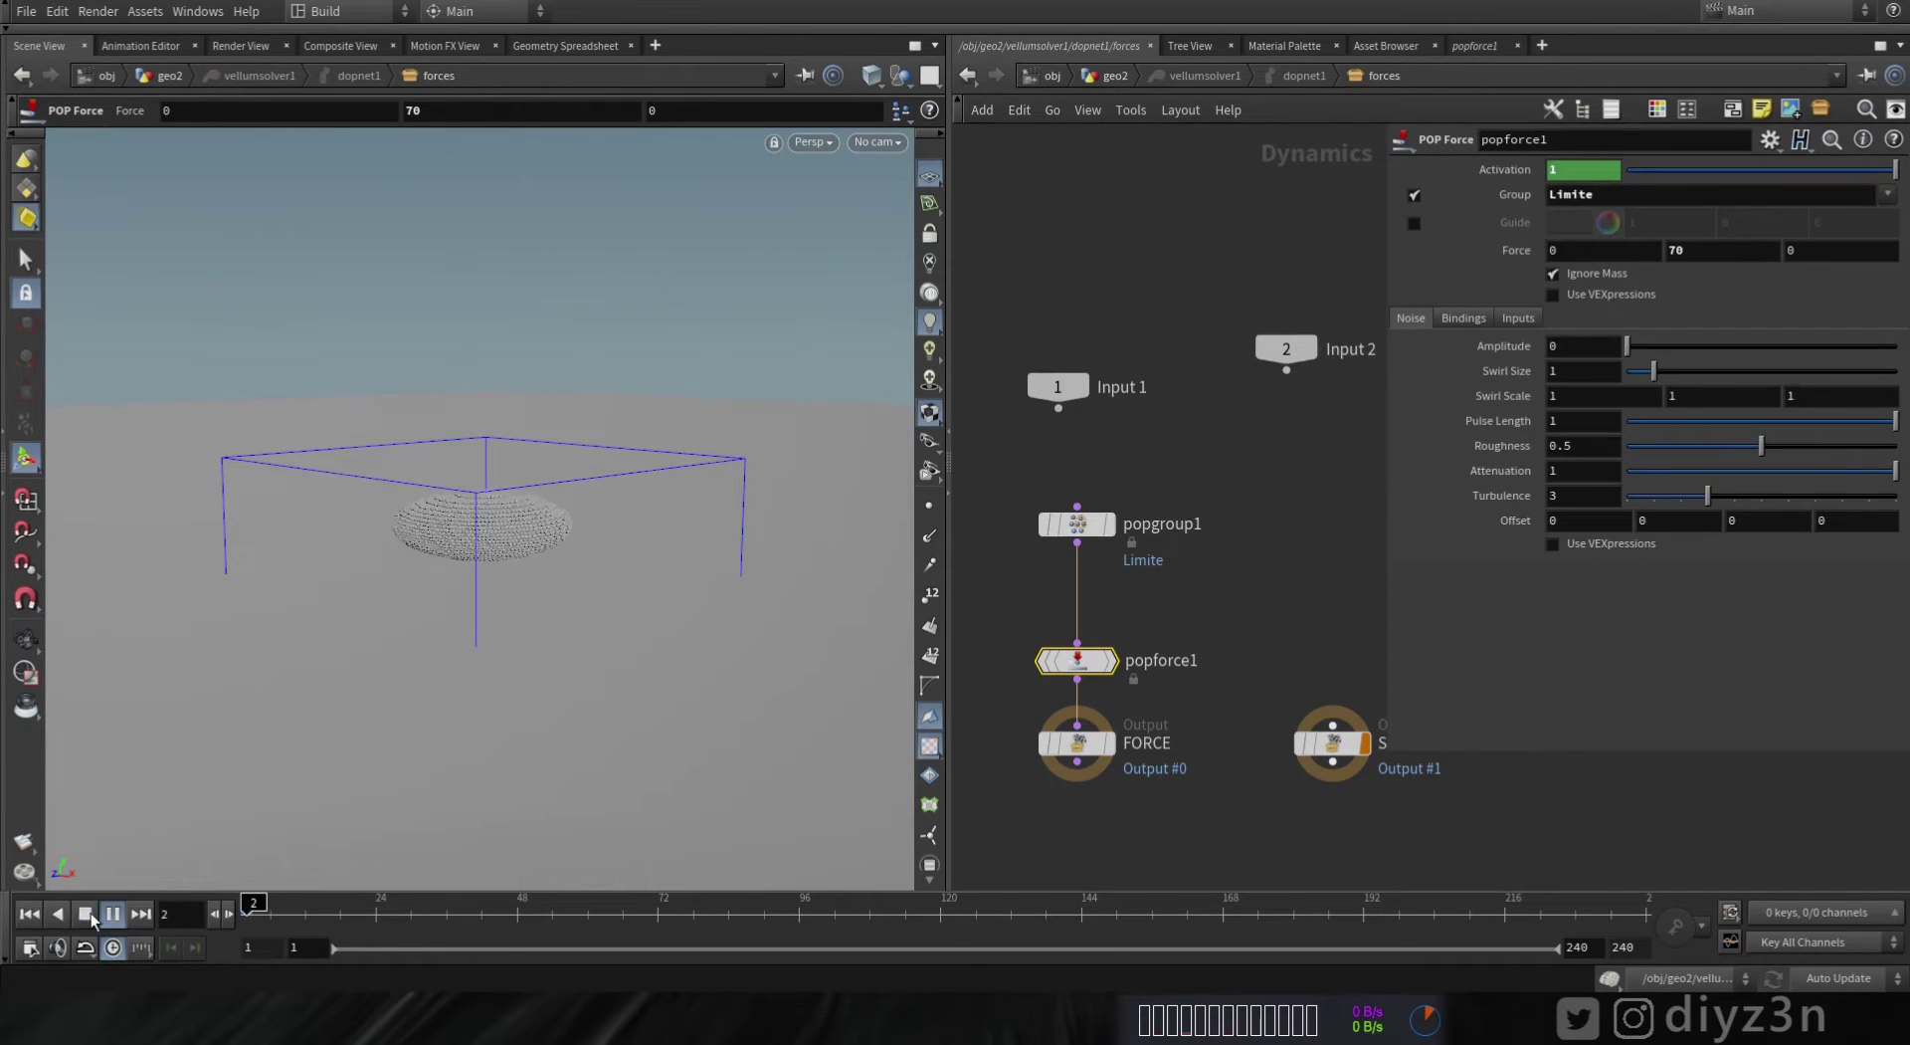
{"action": "left_click", "coordinate": [64, 913]}
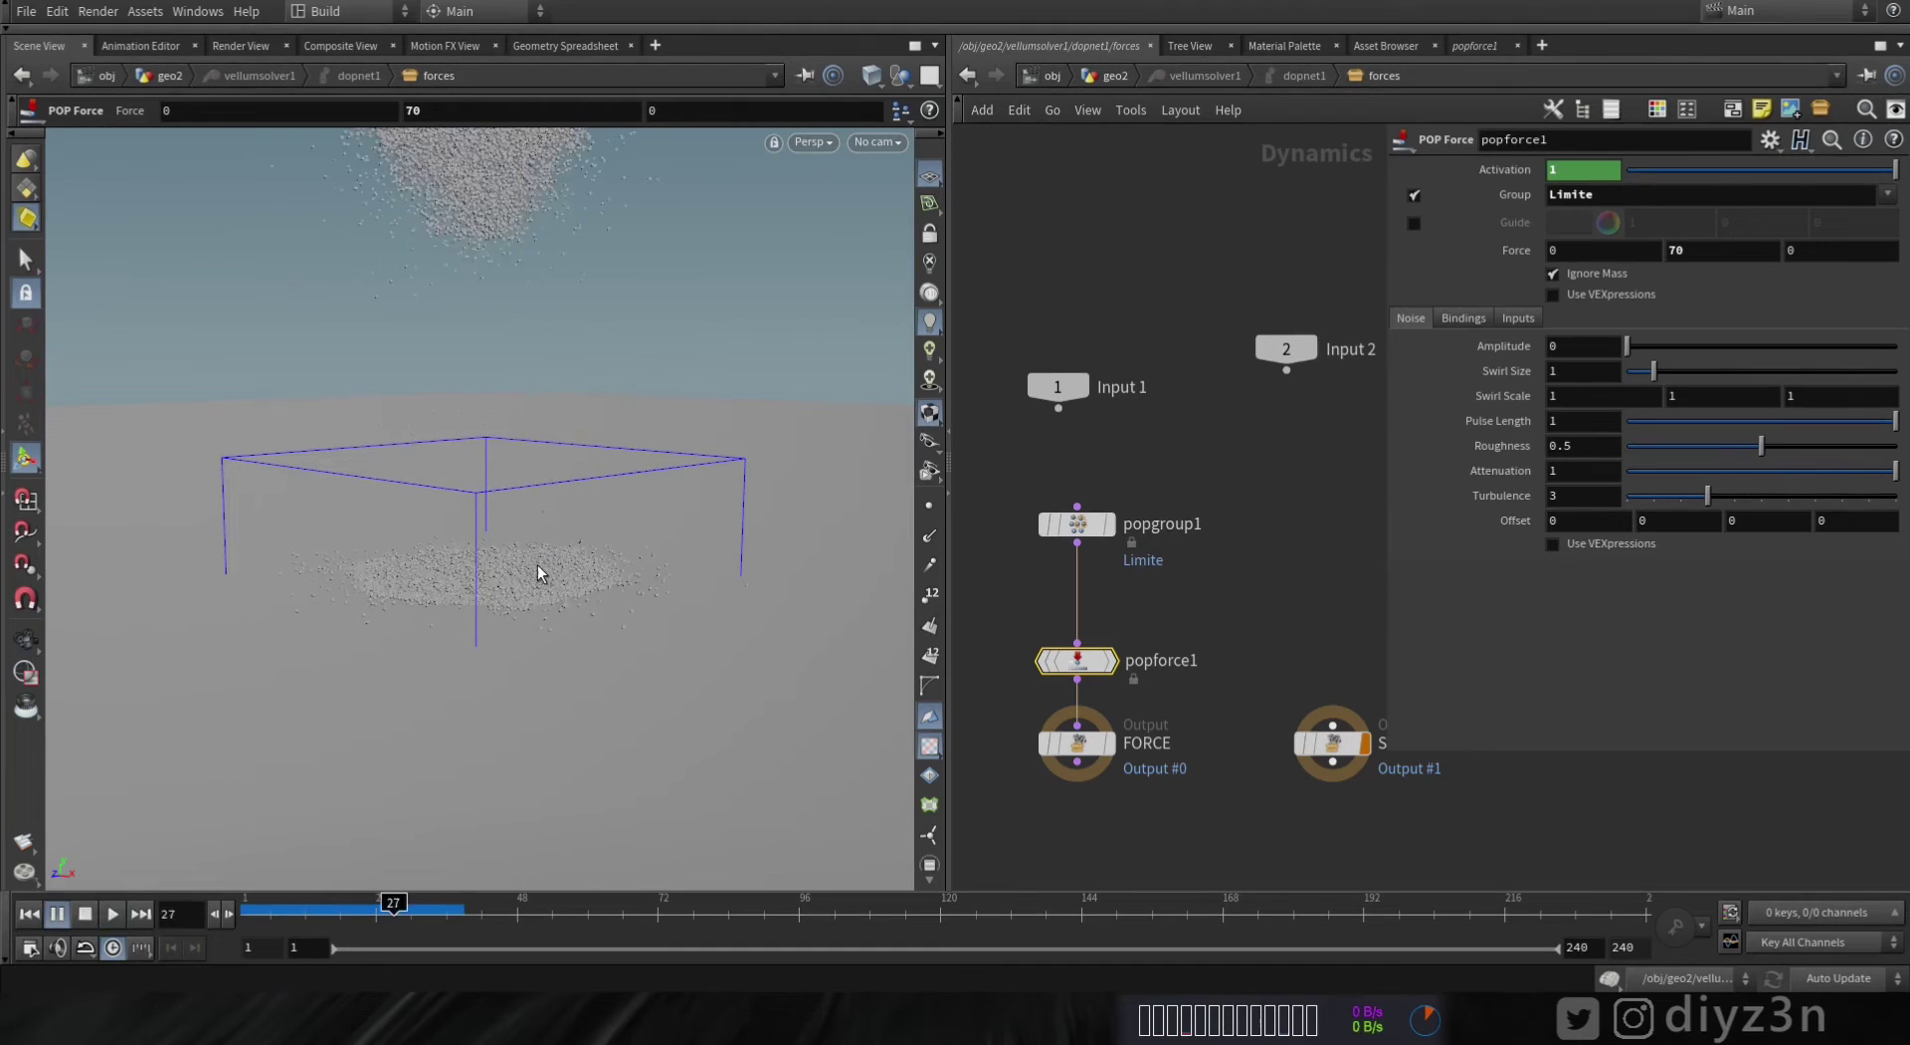
{"action": "left_click_drag", "start_coordinate": [255, 905], "coordinate": [274, 903]}
{"action": "left_click_drag", "start_coordinate": [554, 710], "coordinate": [642, 478], "text": "alt"}
{"action": "left_click", "coordinate": [30, 915]}
{"action": "left_click", "coordinate": [111, 915]}
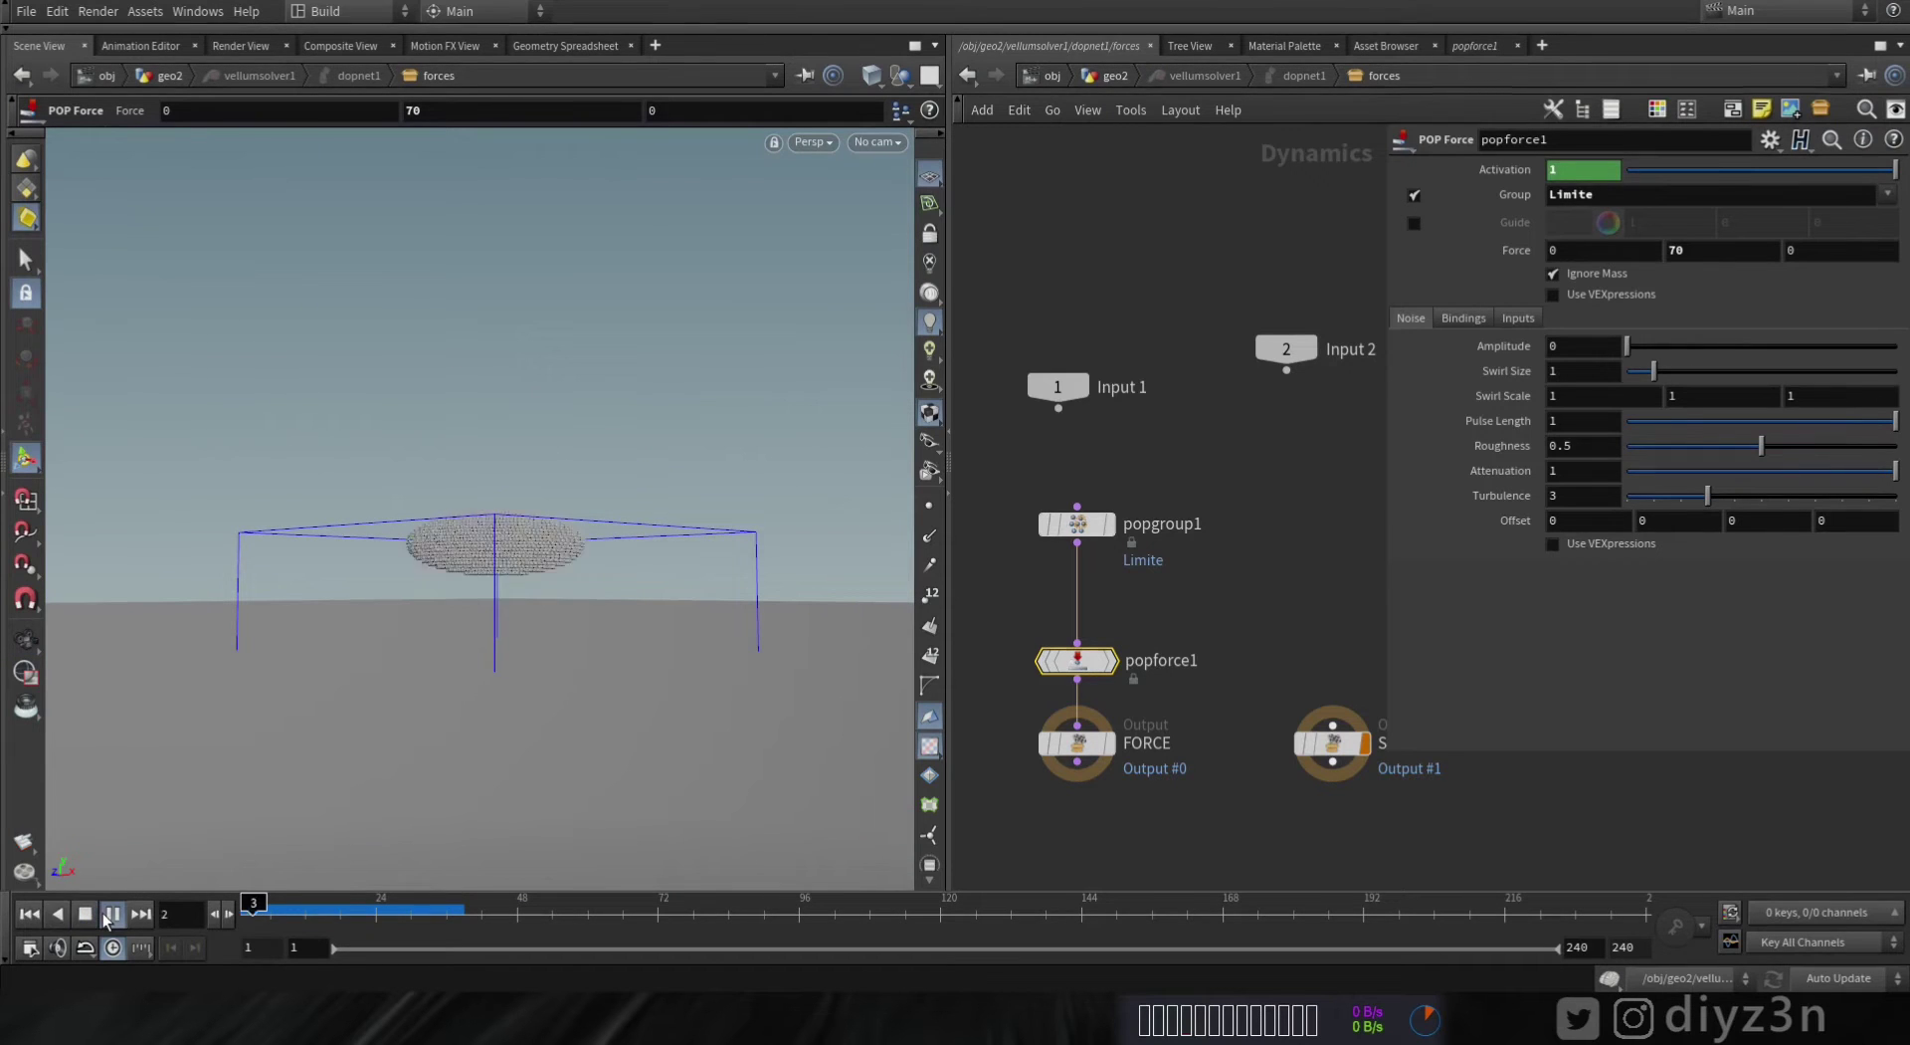
{"action": "left_click", "coordinate": [81, 917]}
{"action": "key", "text": "ctrl+Up"}
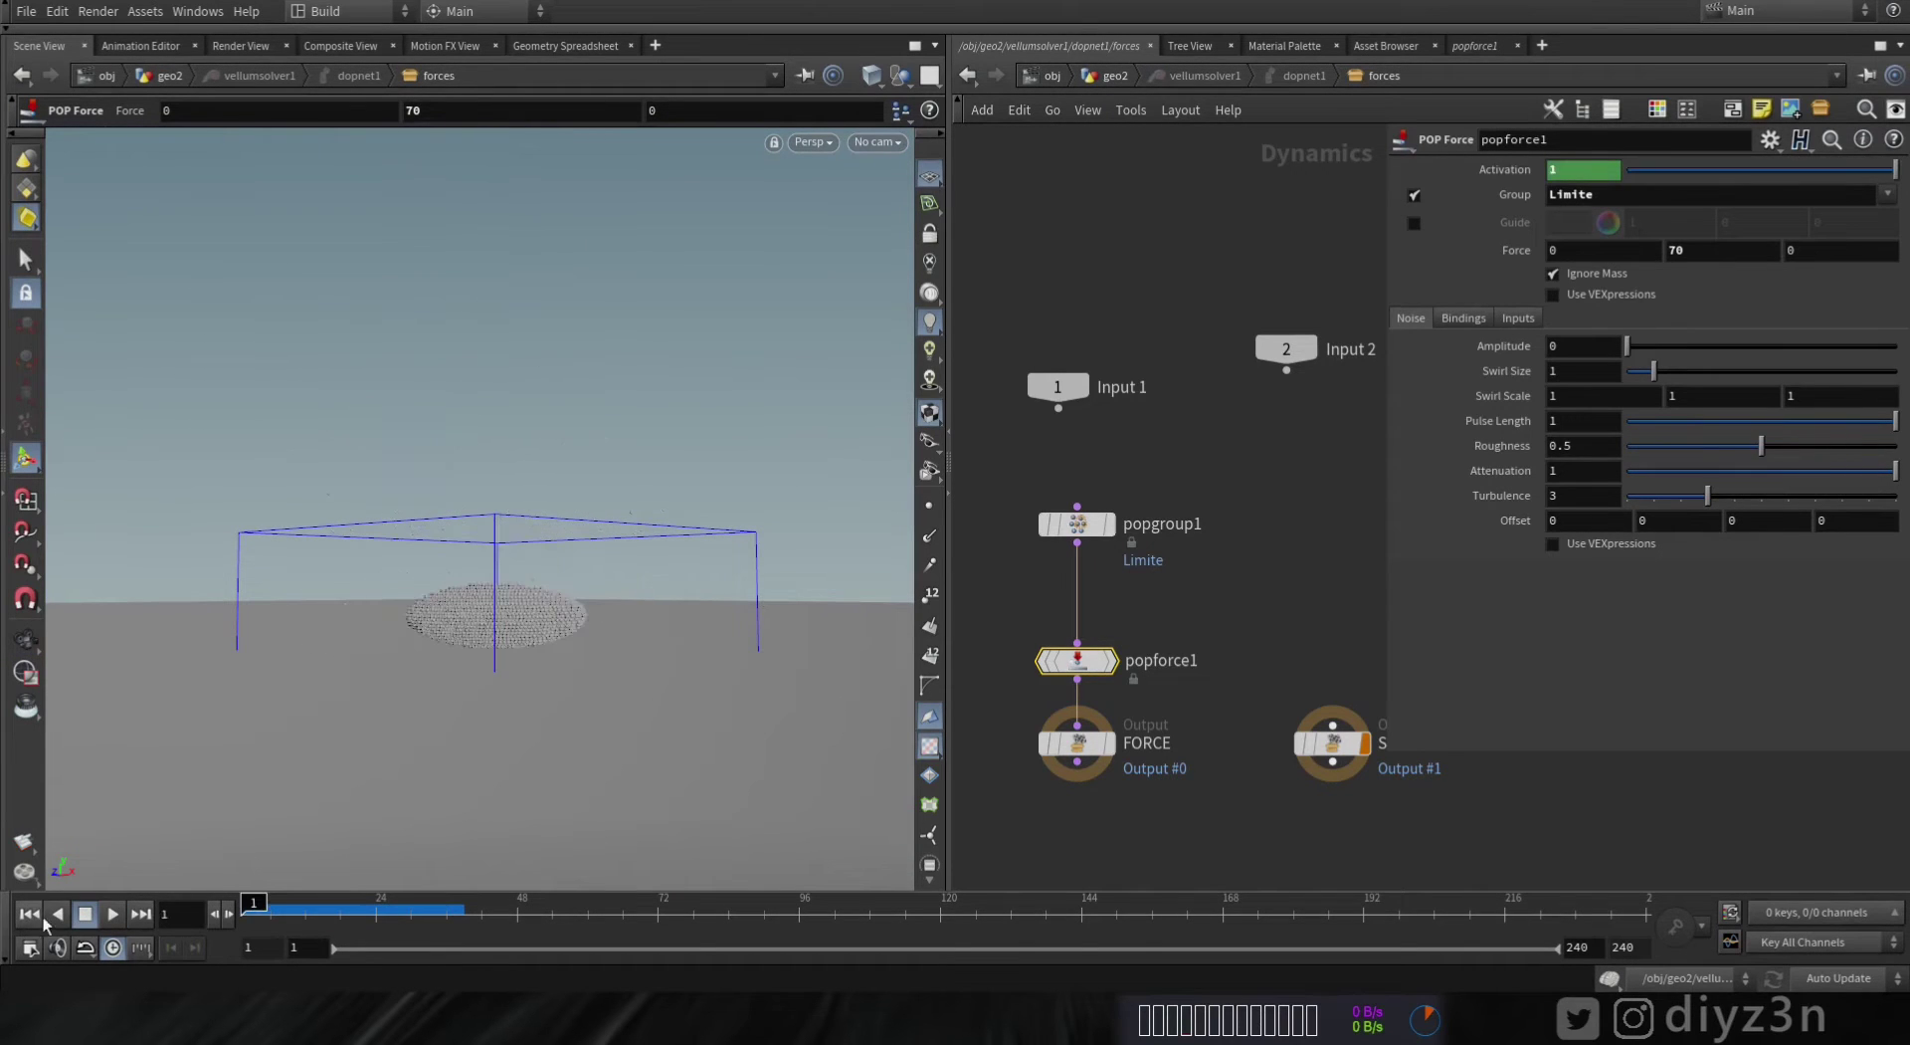
- Raise the POP Group's bounding box to a centre of about -0.034 in Y and play the simulation
{"action": "left_click", "coordinate": [1089, 528]}
{"action": "left_click_drag", "start_coordinate": [520, 620], "coordinate": [551, 547], "text": "alt"}
{"action": "left_click_drag", "start_coordinate": [567, 548], "coordinate": [623, 576], "text": "alt"}
{"action": "left_click", "coordinate": [113, 914]}
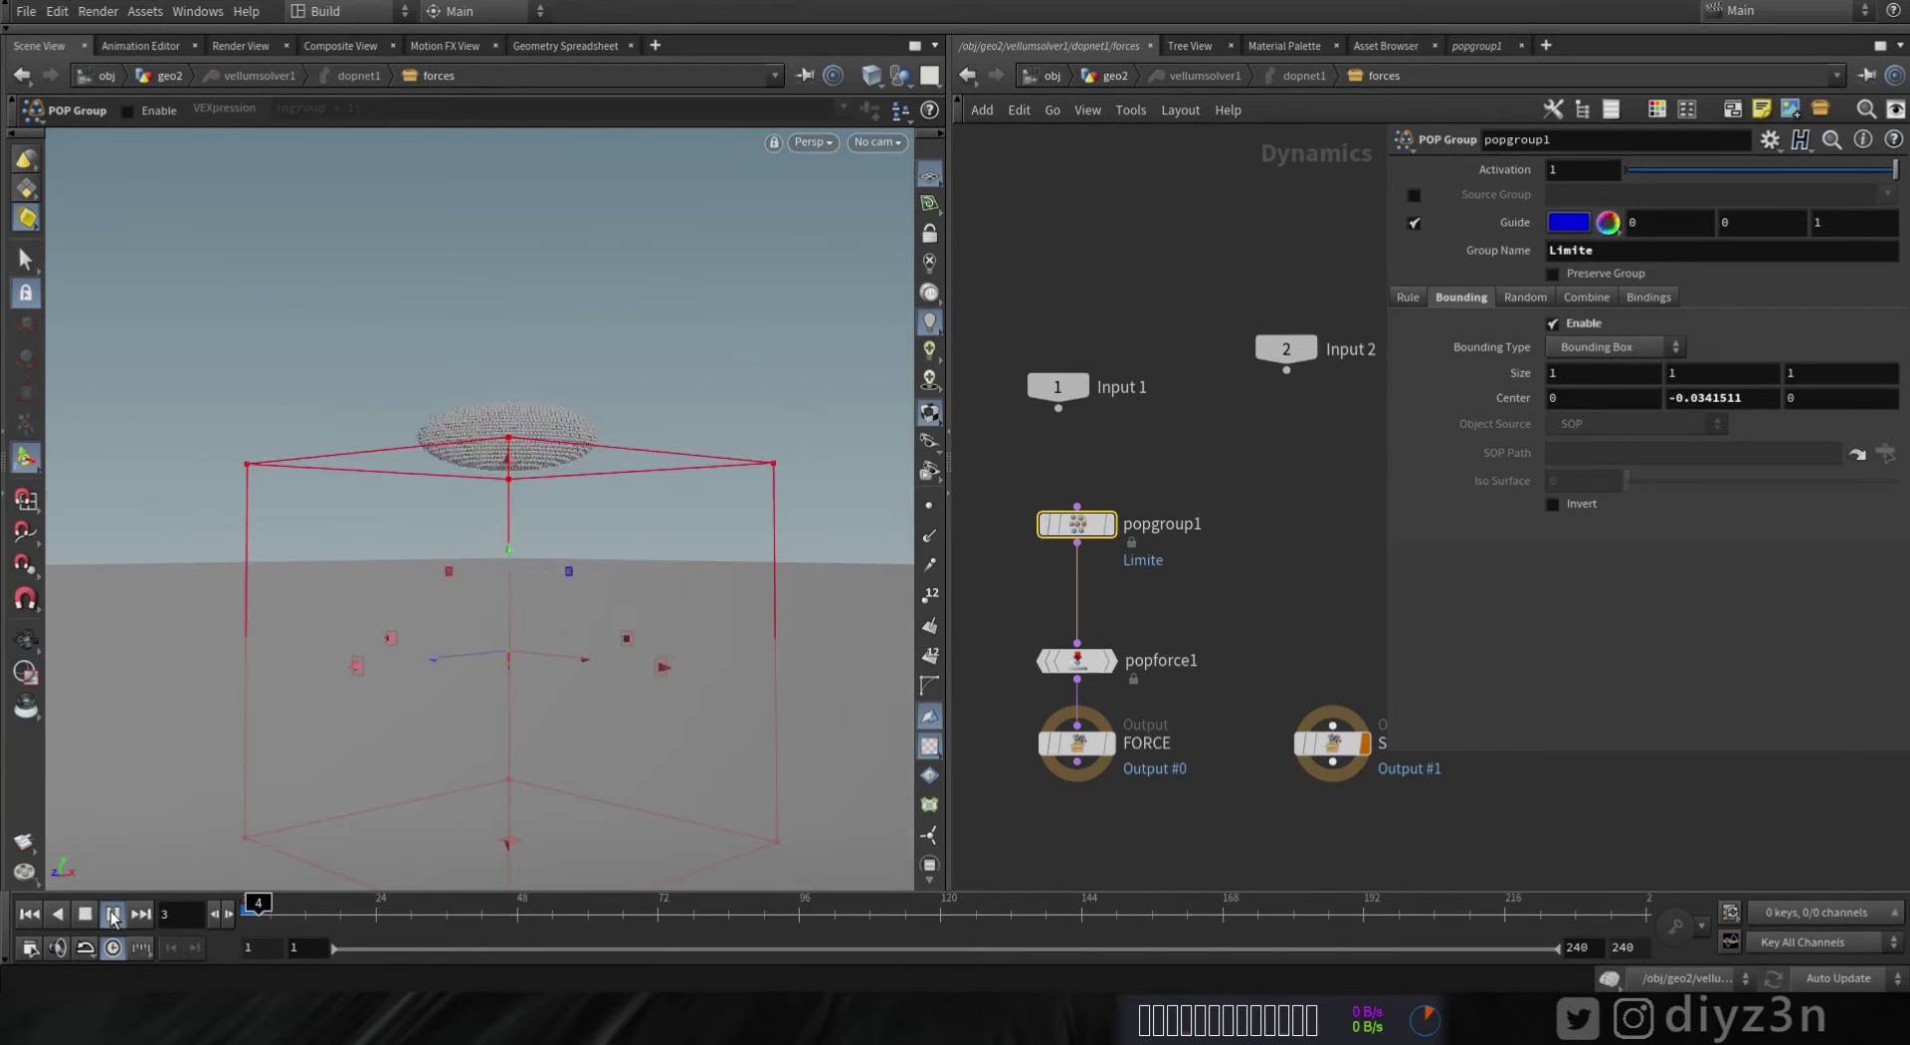
- Set the POP Force's Y force to 50 and replay the simulation from the first frame
{"action": "left_click", "coordinate": [30, 913]}
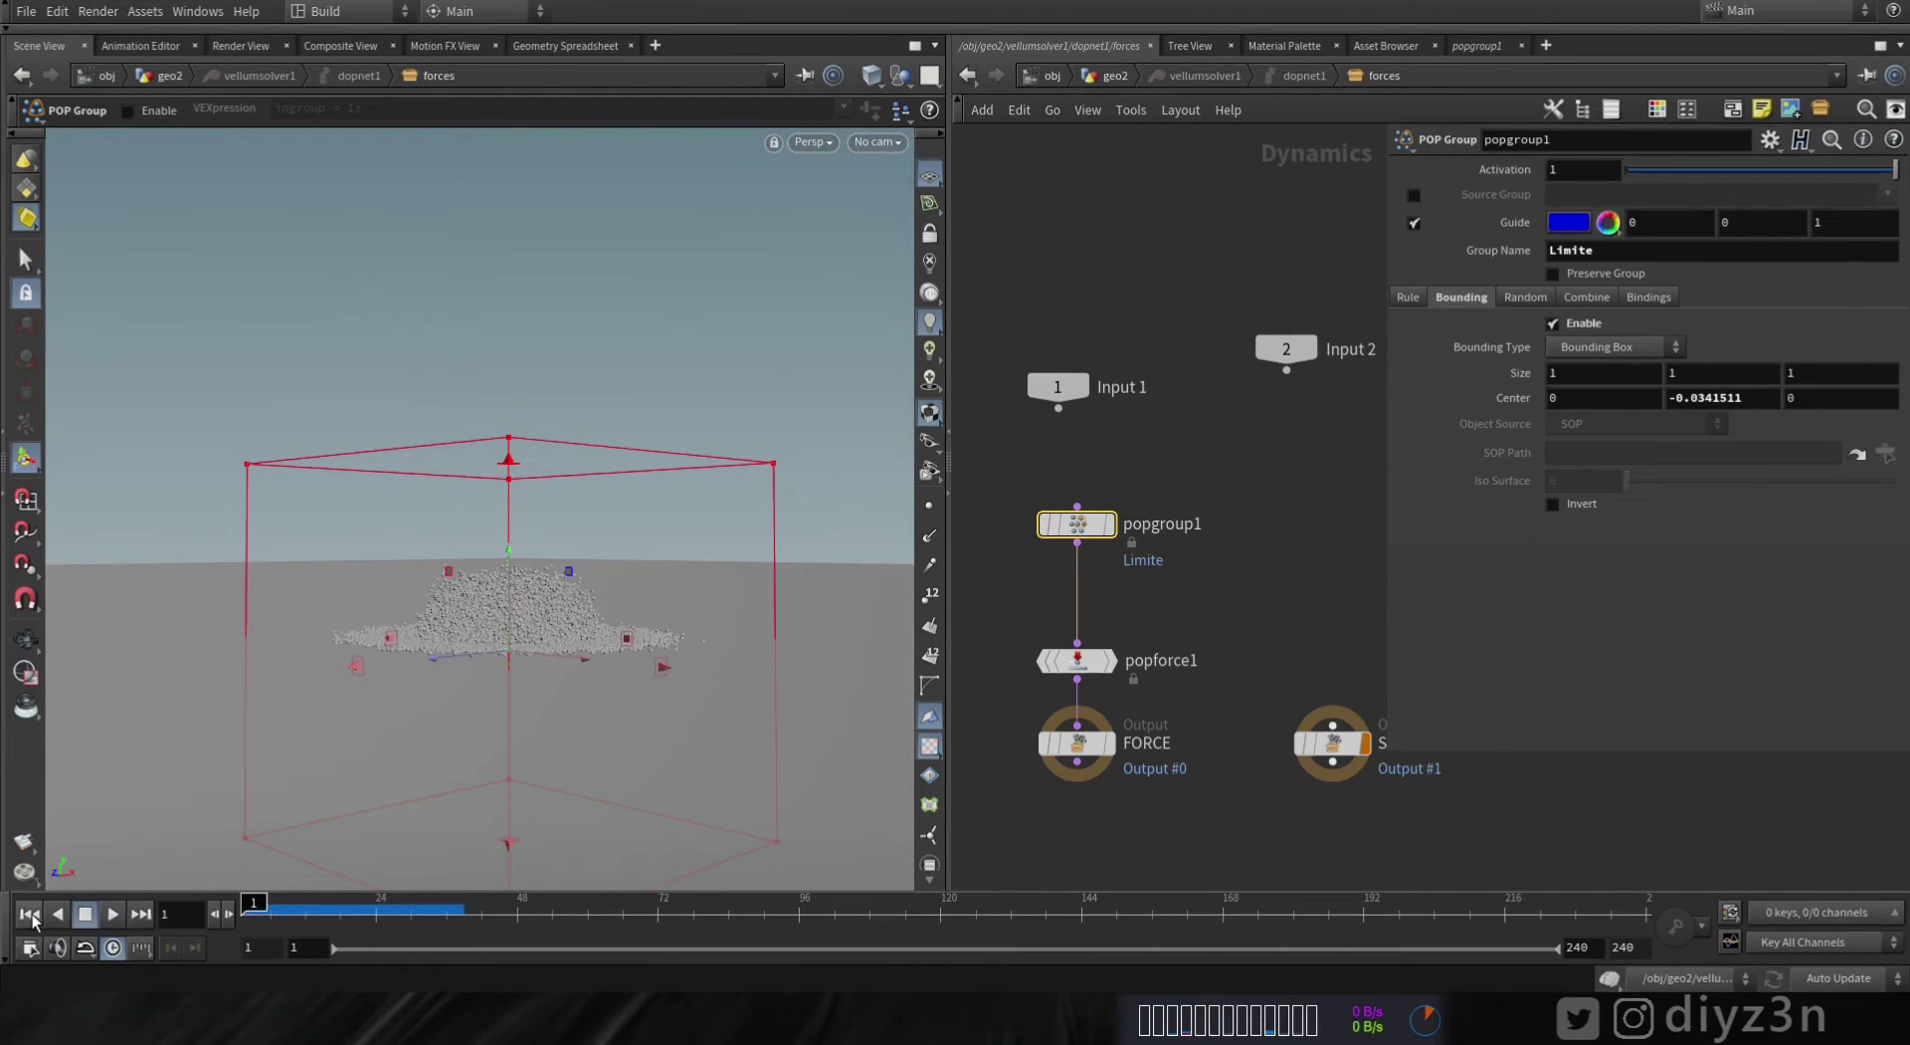
{"action": "left_click", "coordinate": [1078, 660]}
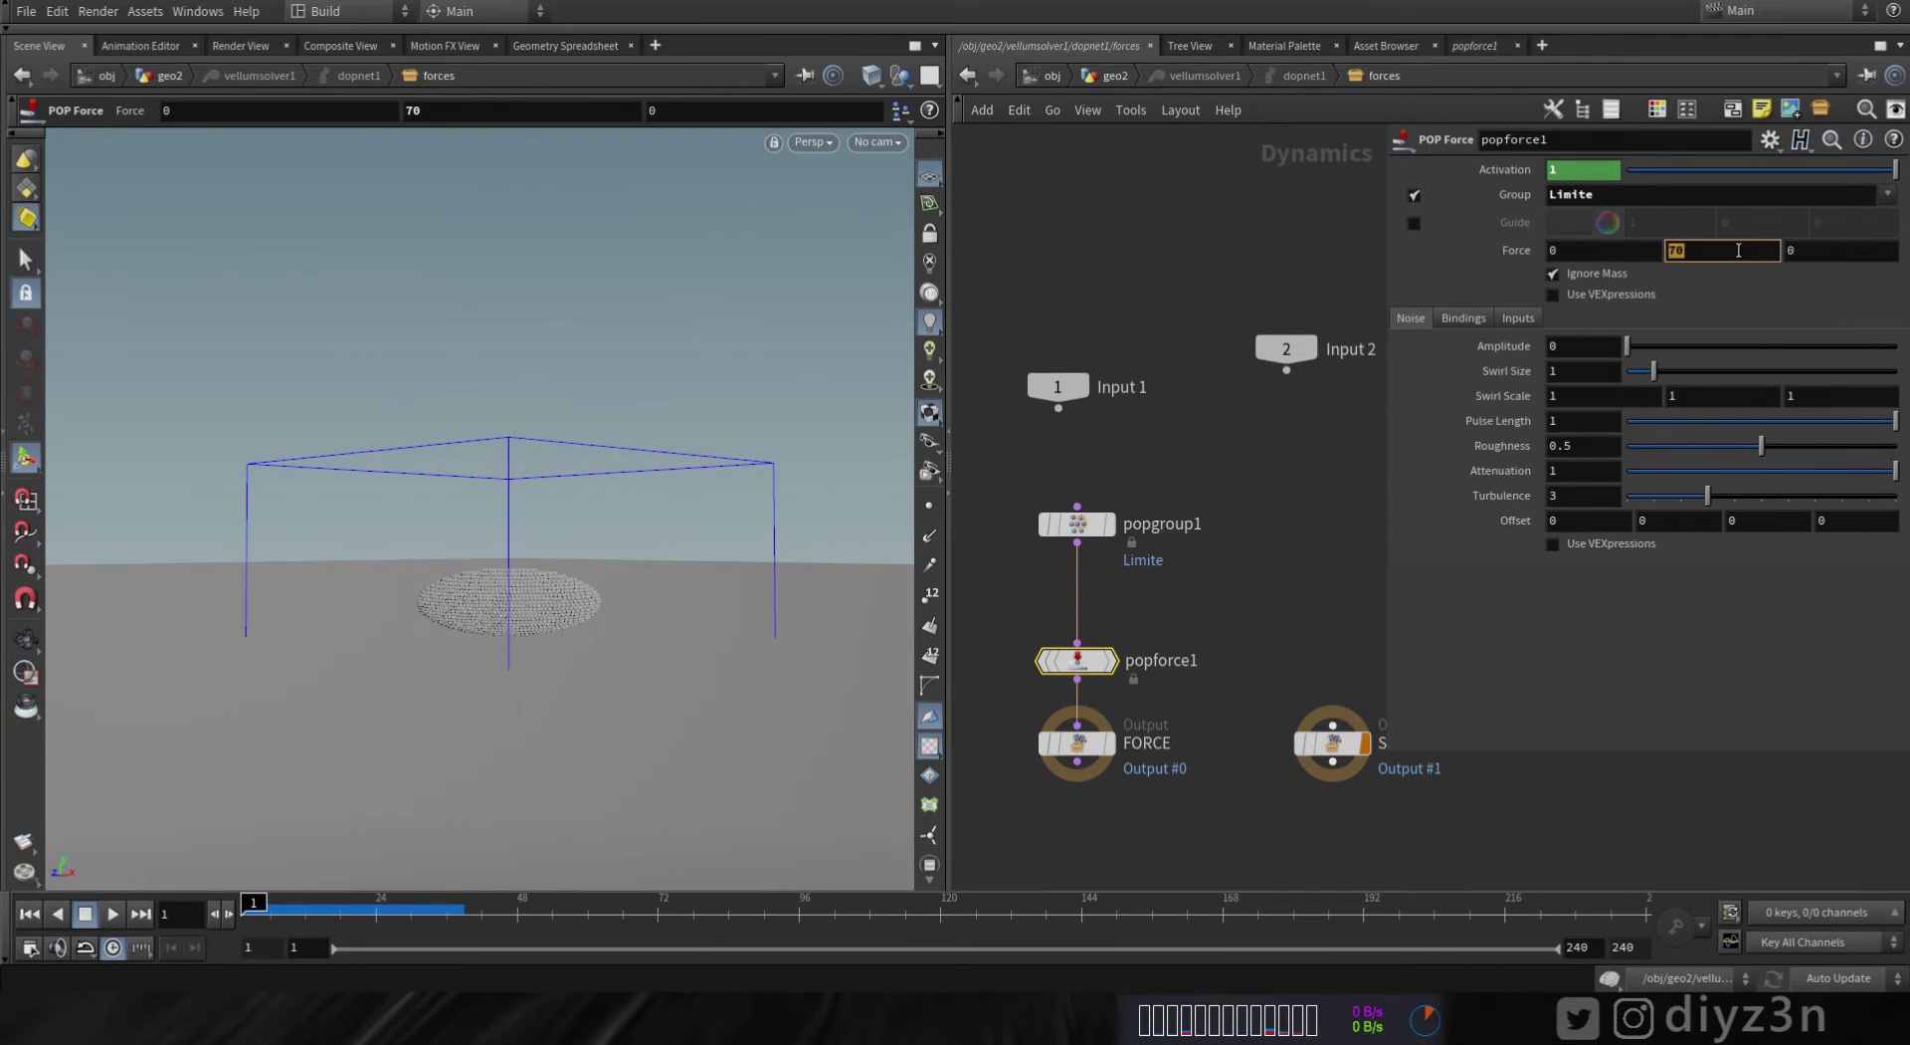
{"action": "left_click", "coordinate": [113, 913]}
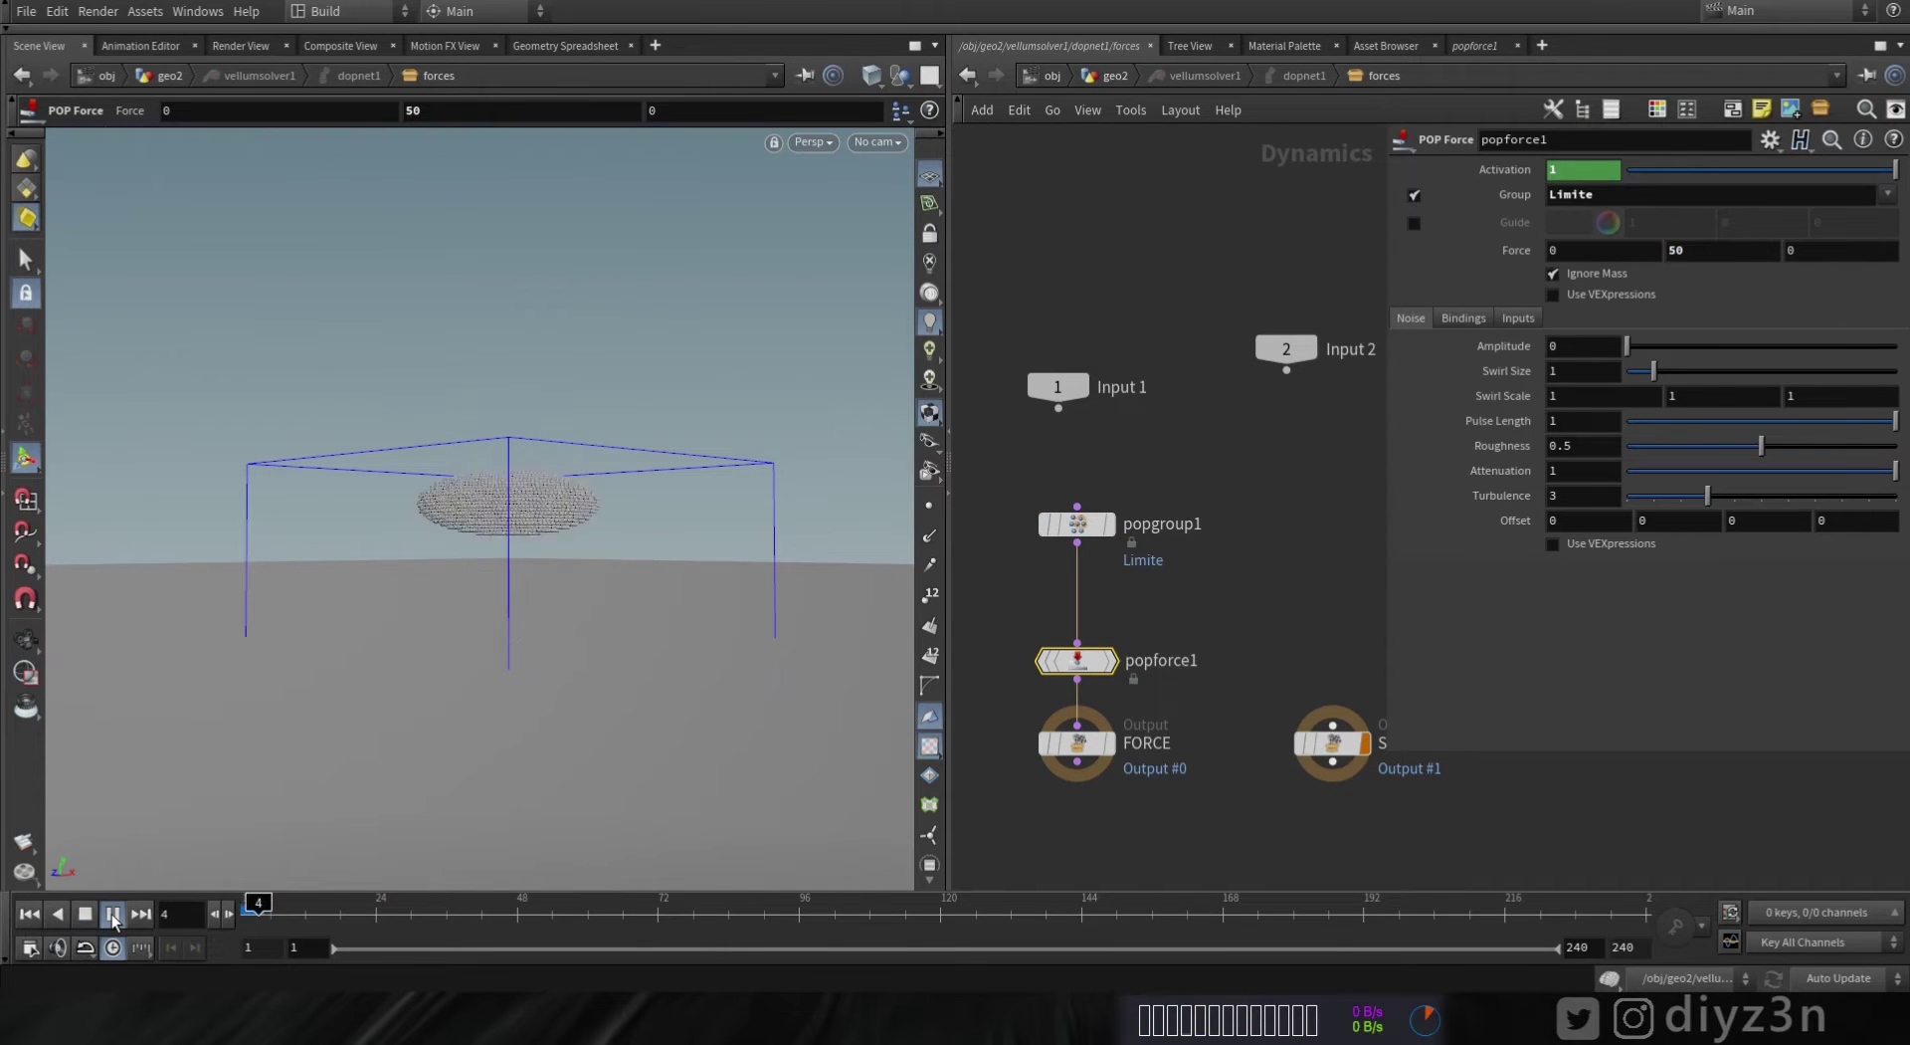
{"action": "left_click", "coordinate": [85, 913]}
{"action": "key", "text": "ctrl+s"}
{"action": "key", "text": "Escape"}
{"action": "mouse_move", "coordinate": [584, 597]}
{"action": "left_mouse_down"}
{"action": "mouse_move", "coordinate": [602, 639]}
{"action": "mouse_move", "coordinate": [593, 623]}
{"action": "left_mouse_up"}
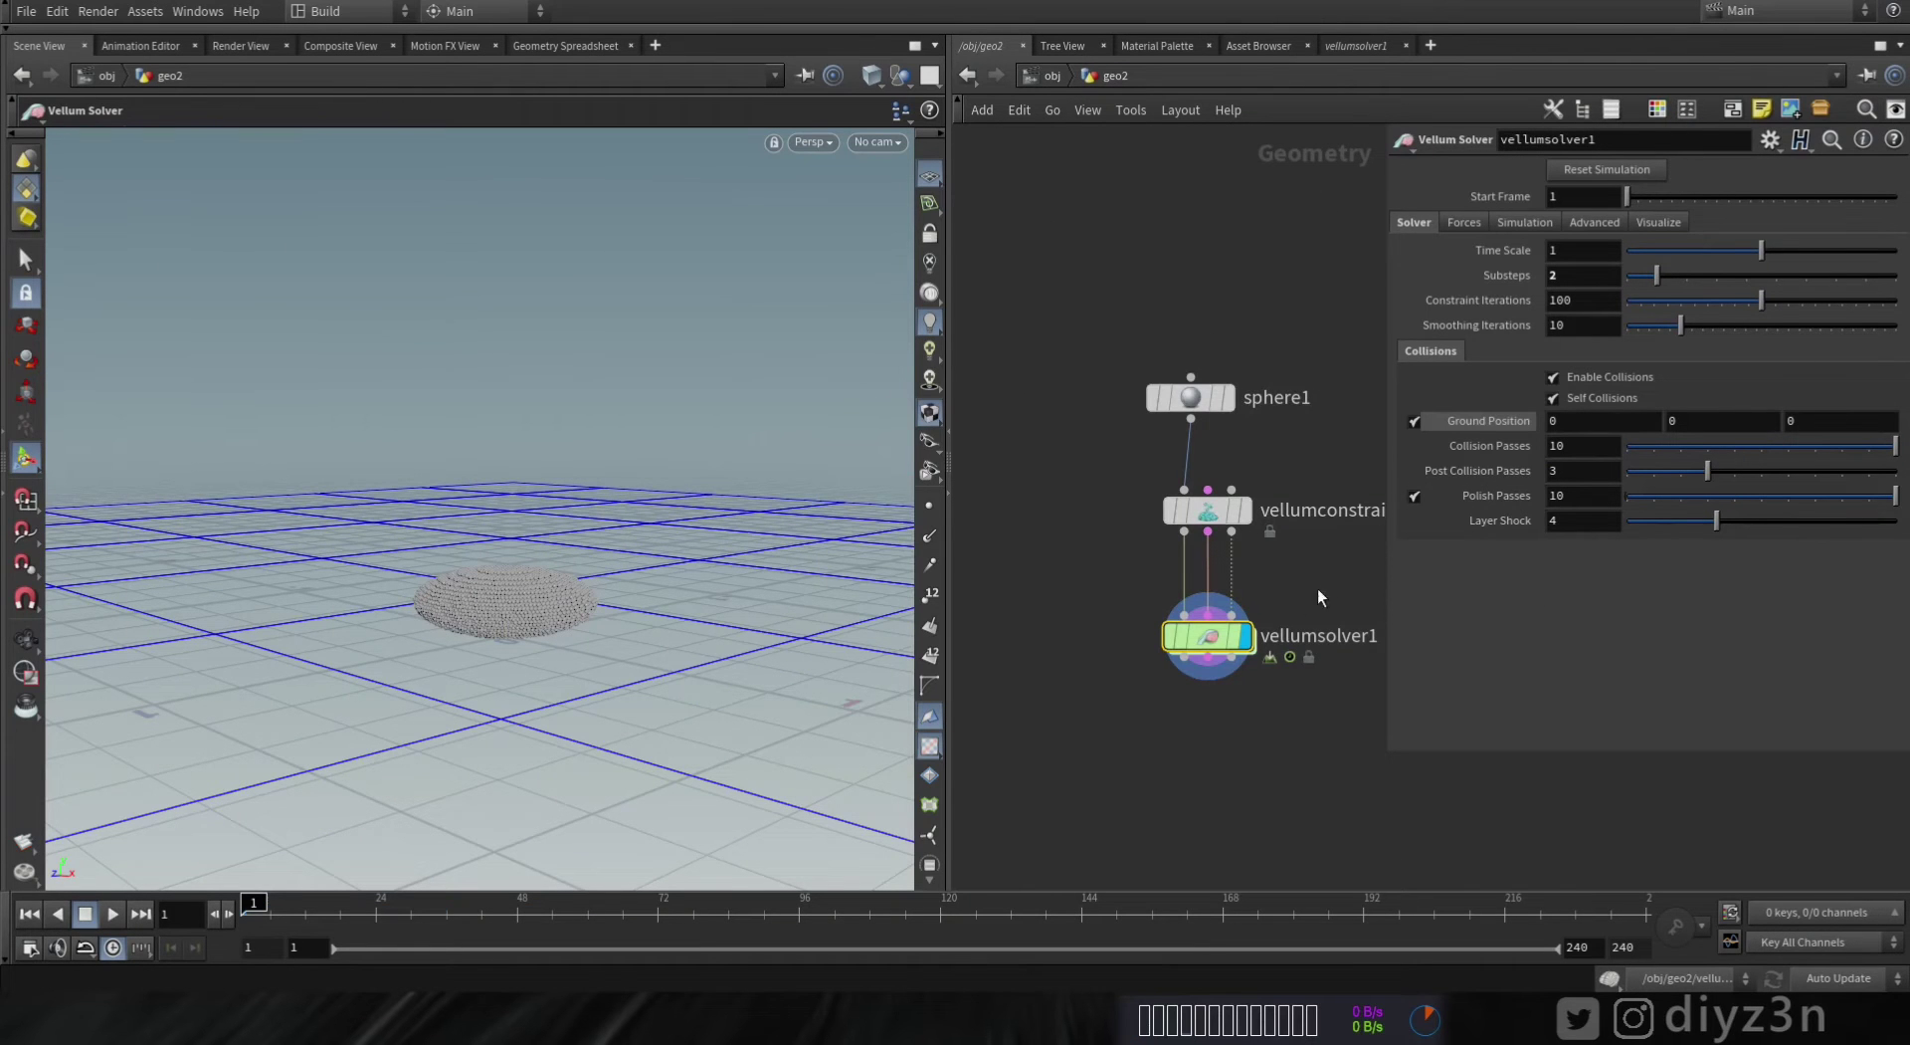
- Inspect the SOURCE output inside the Vellum solver's forces network and return to geo2
{"action": "double_click", "coordinate": [1208, 636]}
{"action": "left_click", "coordinate": [1201, 674]}
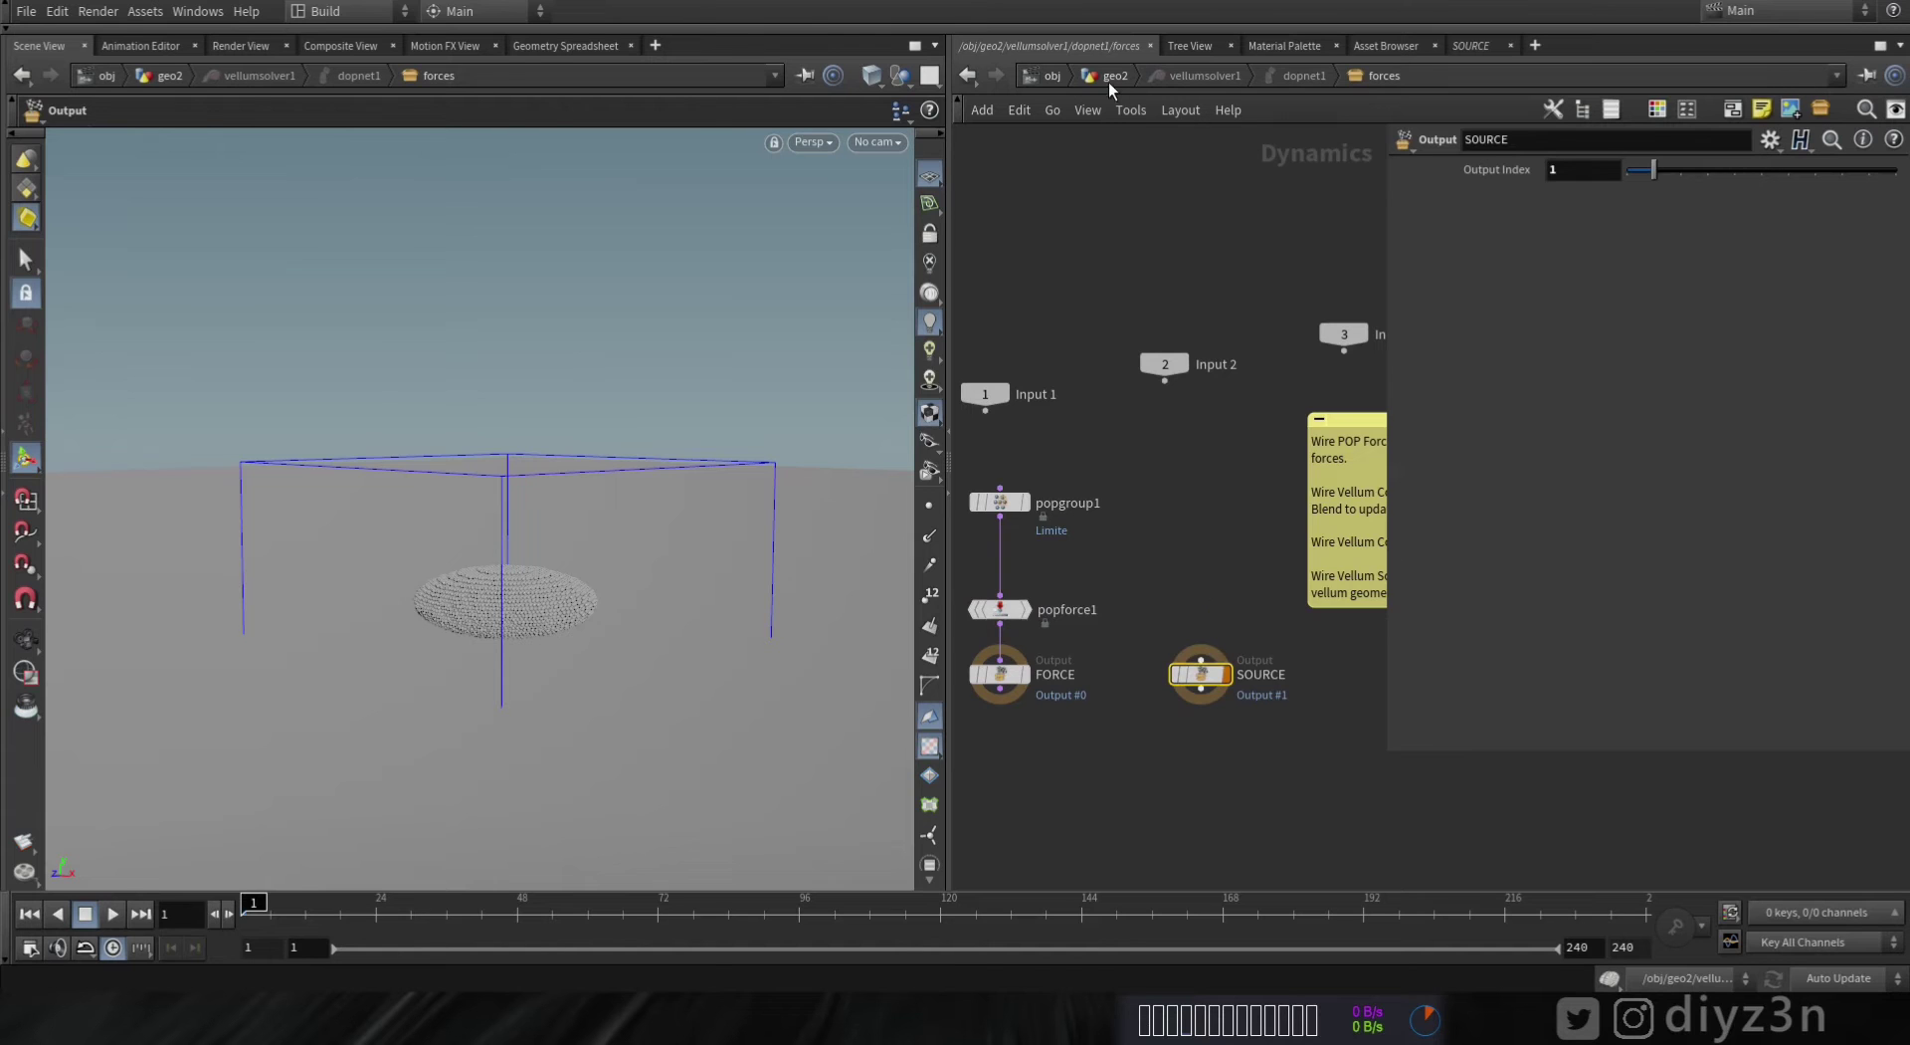
{"action": "left_click", "coordinate": [1108, 79]}
- Add a Box node beside the sphere node in the geo2 network
{"action": "key", "text": "Tab"}
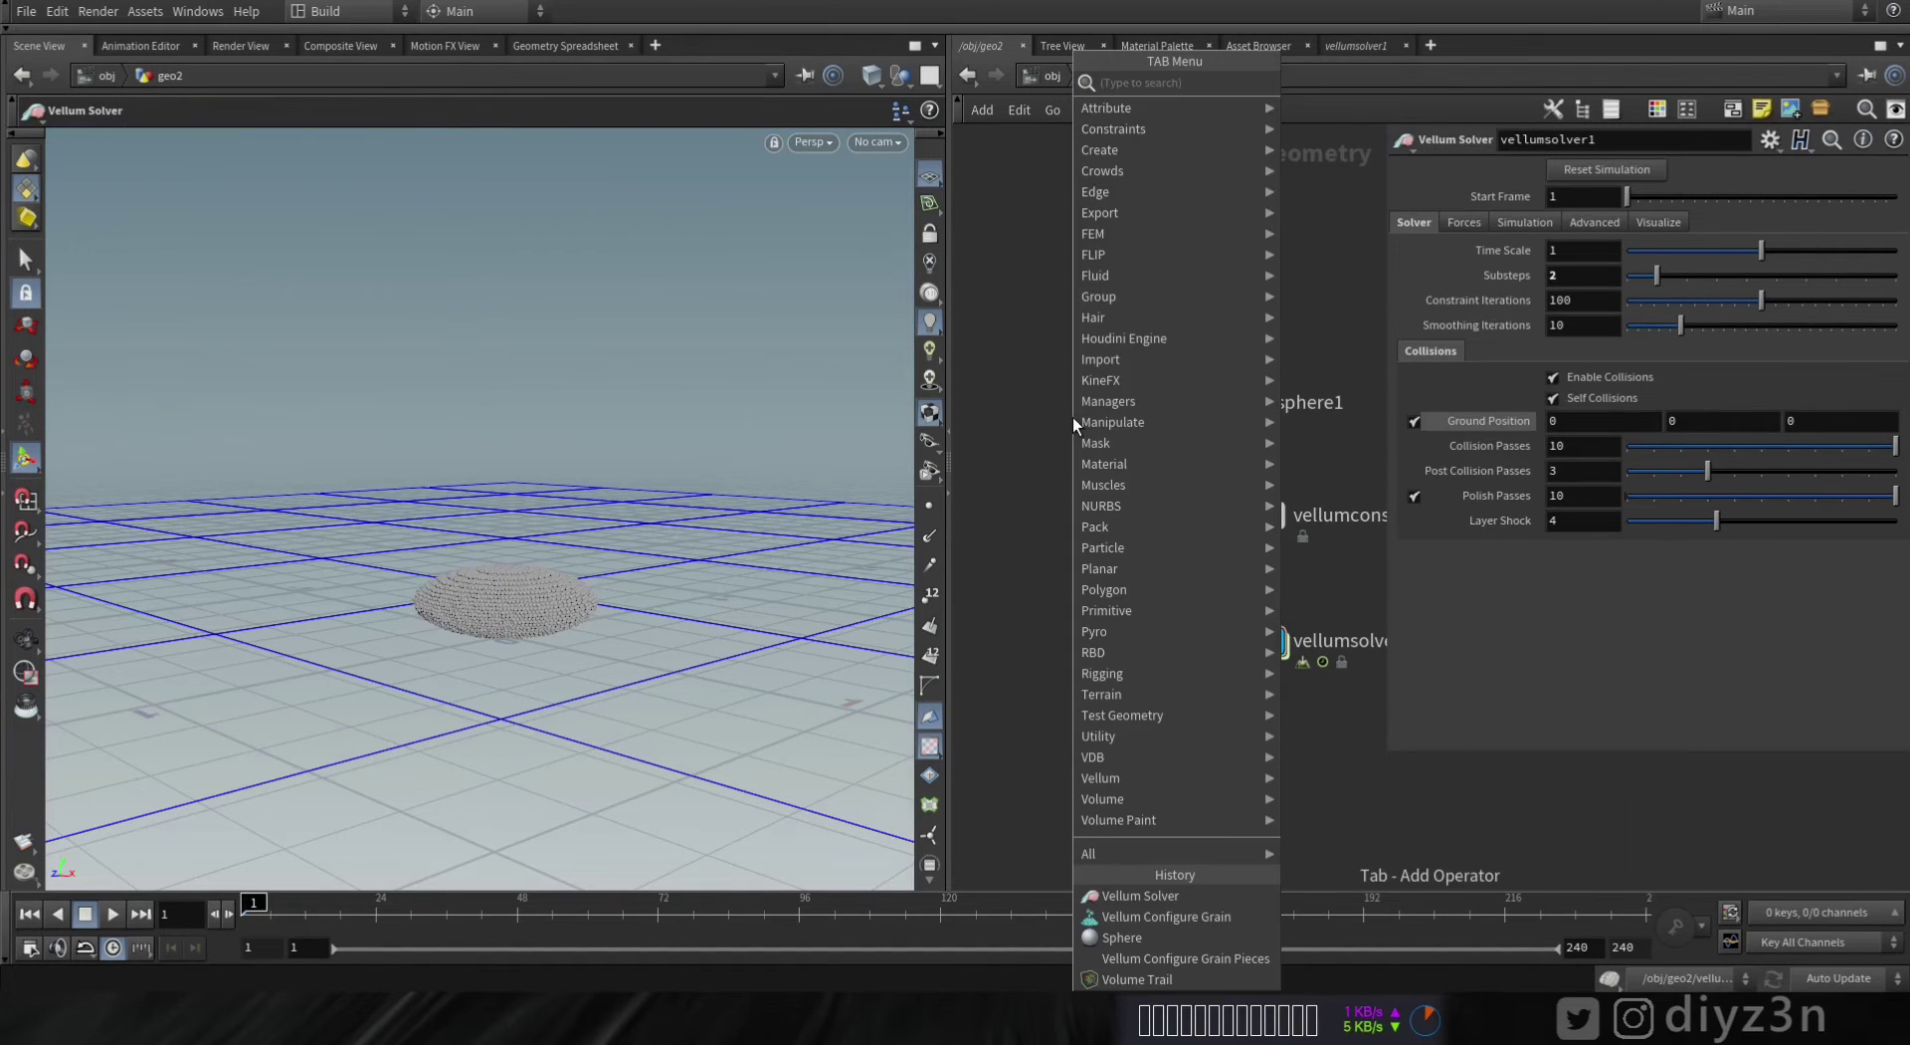
{"action": "type", "text": "bo"}
{"action": "left_click", "coordinate": [1329, 127]}
{"action": "left_click", "coordinate": [1074, 443]}
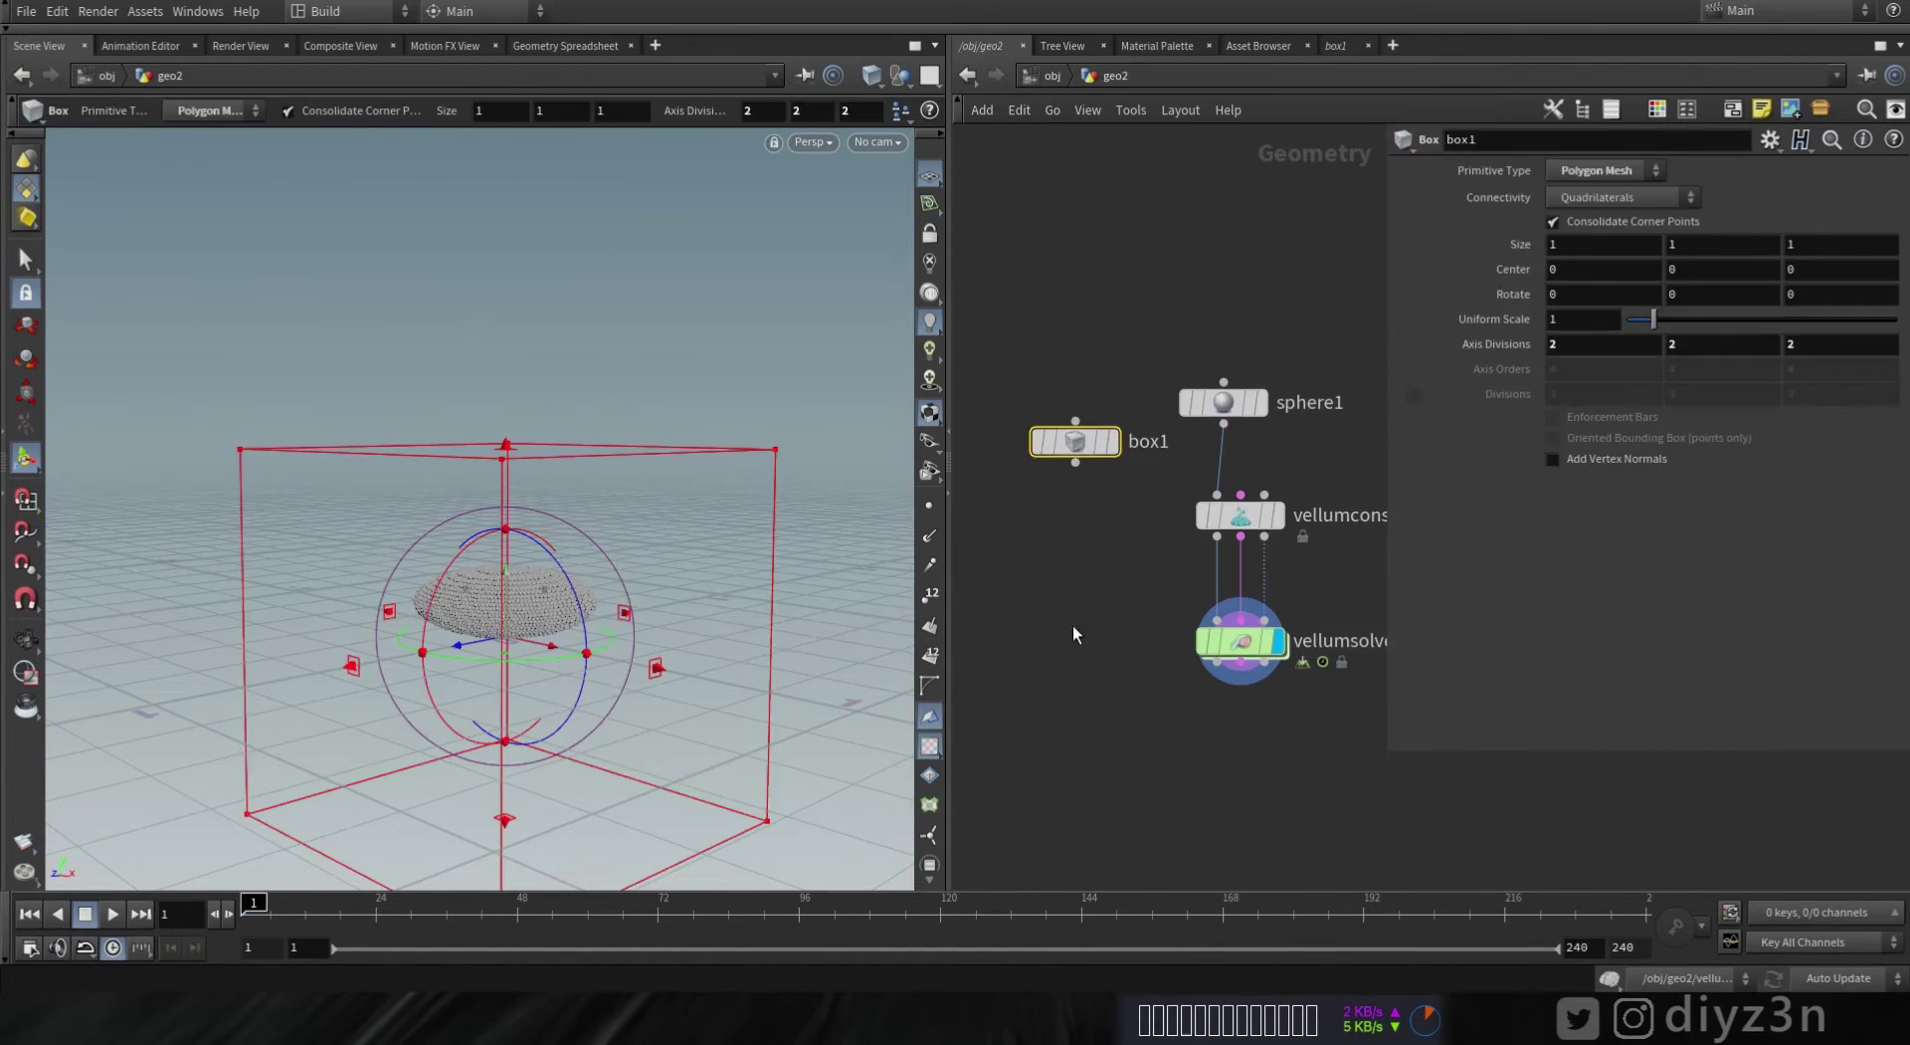
- Flatten the box to about 0.048 in Y and raise it to a centre of about 1.01 in Y
{"action": "left_click_drag", "start_coordinate": [661, 584], "coordinate": [651, 646], "text": "alt"}
{"action": "left_click_drag", "start_coordinate": [574, 446], "coordinate": [585, 608]}
{"action": "left_click_drag", "start_coordinate": [508, 556], "coordinate": [517, 150]}
{"action": "scroll", "coordinate": [541, 444], "scroll_direction": "down", "scroll_amount": 2}
{"action": "left_click_drag", "start_coordinate": [542, 443], "coordinate": [610, 422], "text": "alt"}
- Play the simulation and scrub to frame 16 to compare the launched grains with the box's height
{"action": "left_click", "coordinate": [113, 915]}
{"action": "left_click", "coordinate": [84, 913]}
{"action": "left_click", "coordinate": [272, 907]}
{"action": "left_click_drag", "start_coordinate": [274, 908], "coordinate": [334, 907]}
- Raise the box into the launched grains, to a centre of about 1.119 in Y
{"action": "scroll", "coordinate": [733, 563], "scroll_direction": "up", "scroll_amount": 4}
{"action": "left_click_drag", "start_coordinate": [733, 563], "coordinate": [626, 558], "text": "alt"}
{"action": "key", "text": "Return"}
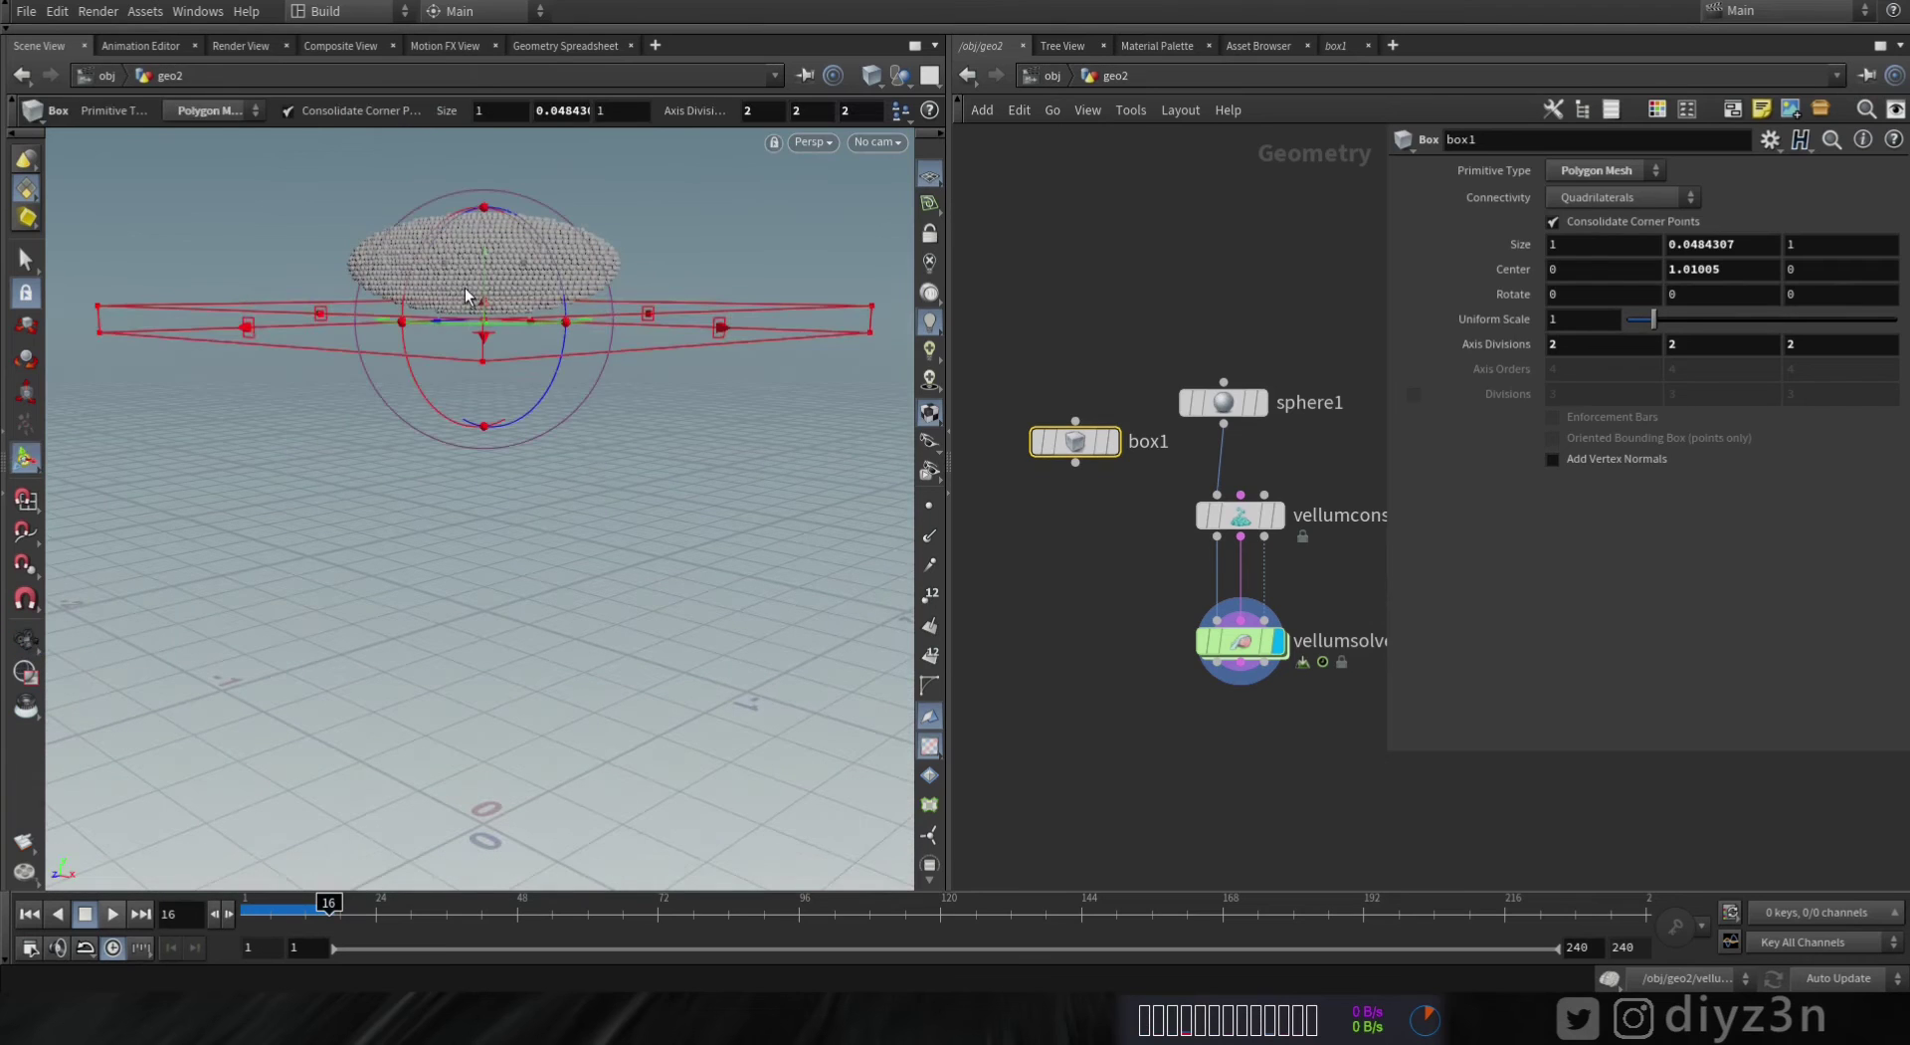
{"action": "left_click_drag", "start_coordinate": [488, 269], "coordinate": [491, 193]}
{"action": "scroll", "coordinate": [520, 491], "scroll_direction": "down", "scroll_amount": 3}
{"action": "left_click_drag", "start_coordinate": [520, 490], "coordinate": [584, 559], "text": "alt"}
{"action": "key", "text": "Return"}
- Add a Null below the box node, connect it to the box and rename it OUT
{"action": "left_click_drag", "start_coordinate": [1075, 441], "coordinate": [1066, 361]}
{"action": "left_click", "coordinate": [1066, 383]}
{"action": "left_click", "coordinate": [1058, 475]}
{"action": "type", "text": "null"}
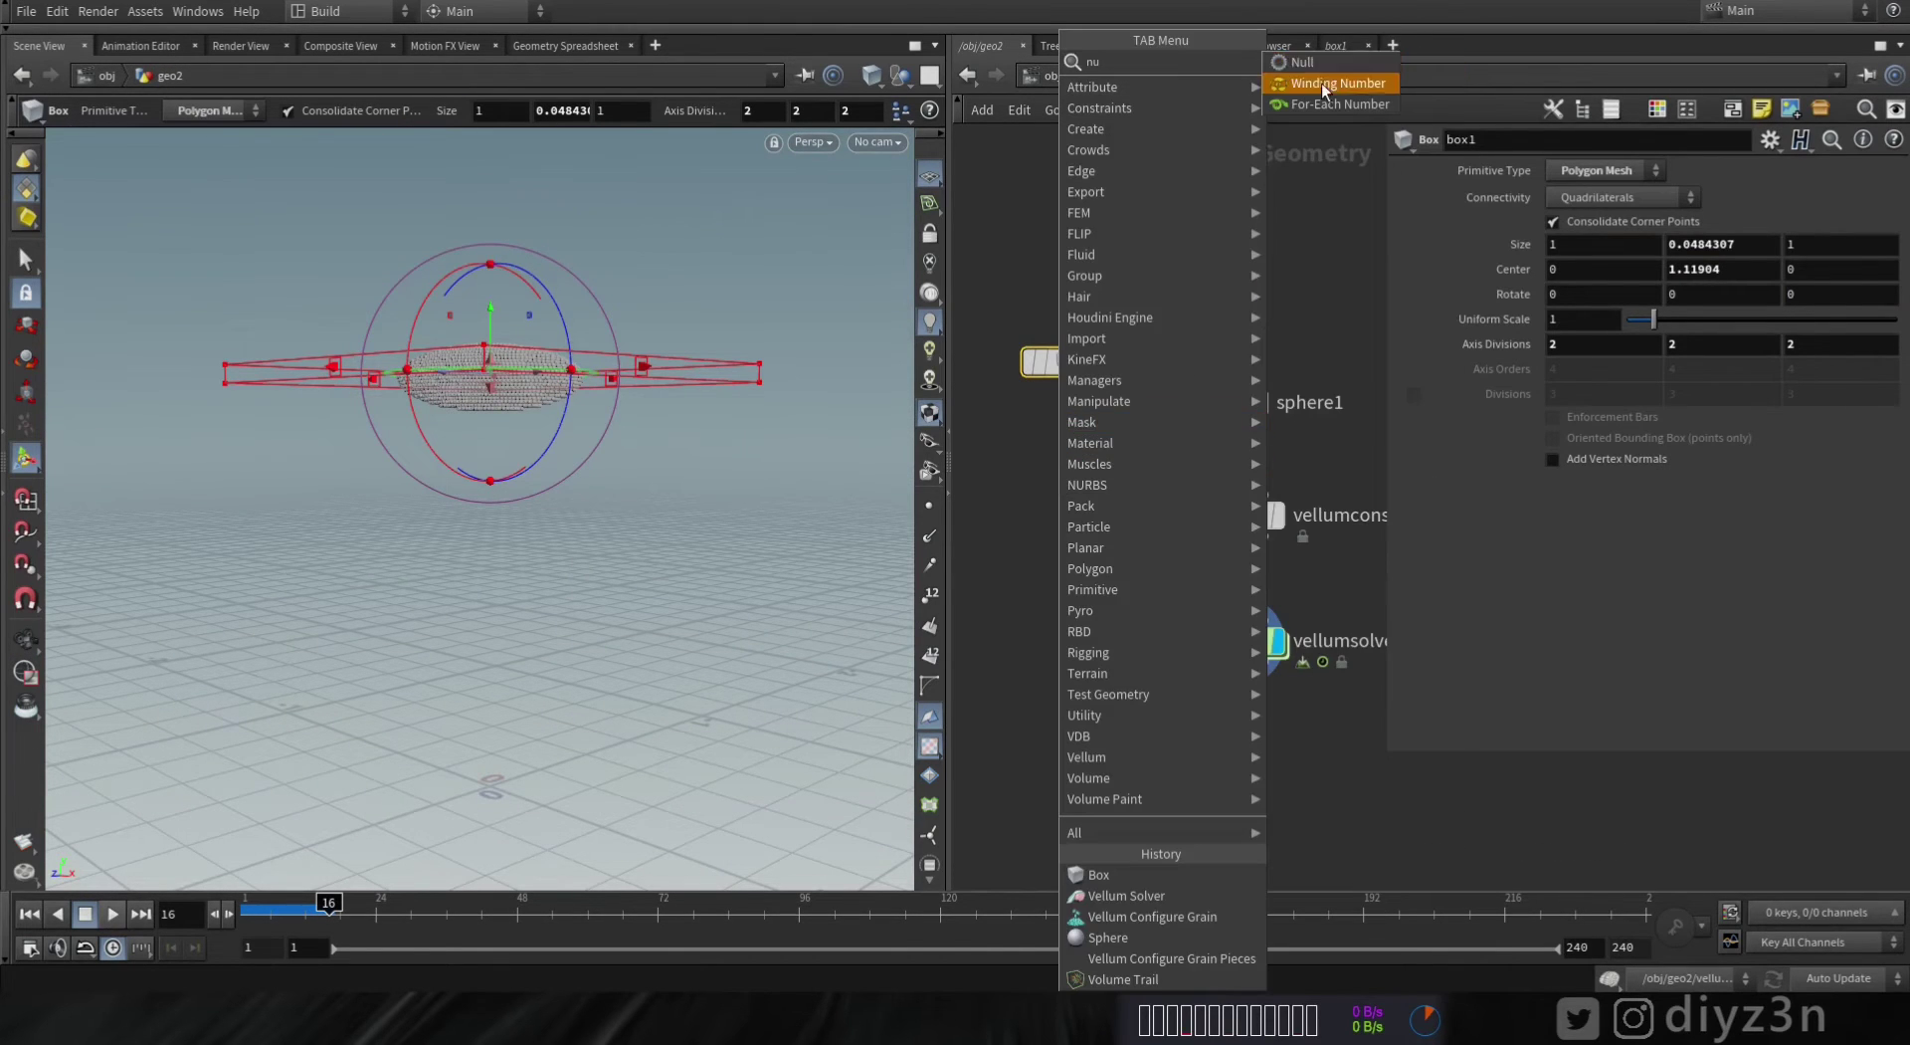
{"action": "key", "text": "Return"}
{"action": "left_click_drag", "start_coordinate": [1053, 480], "coordinate": [1062, 486]}
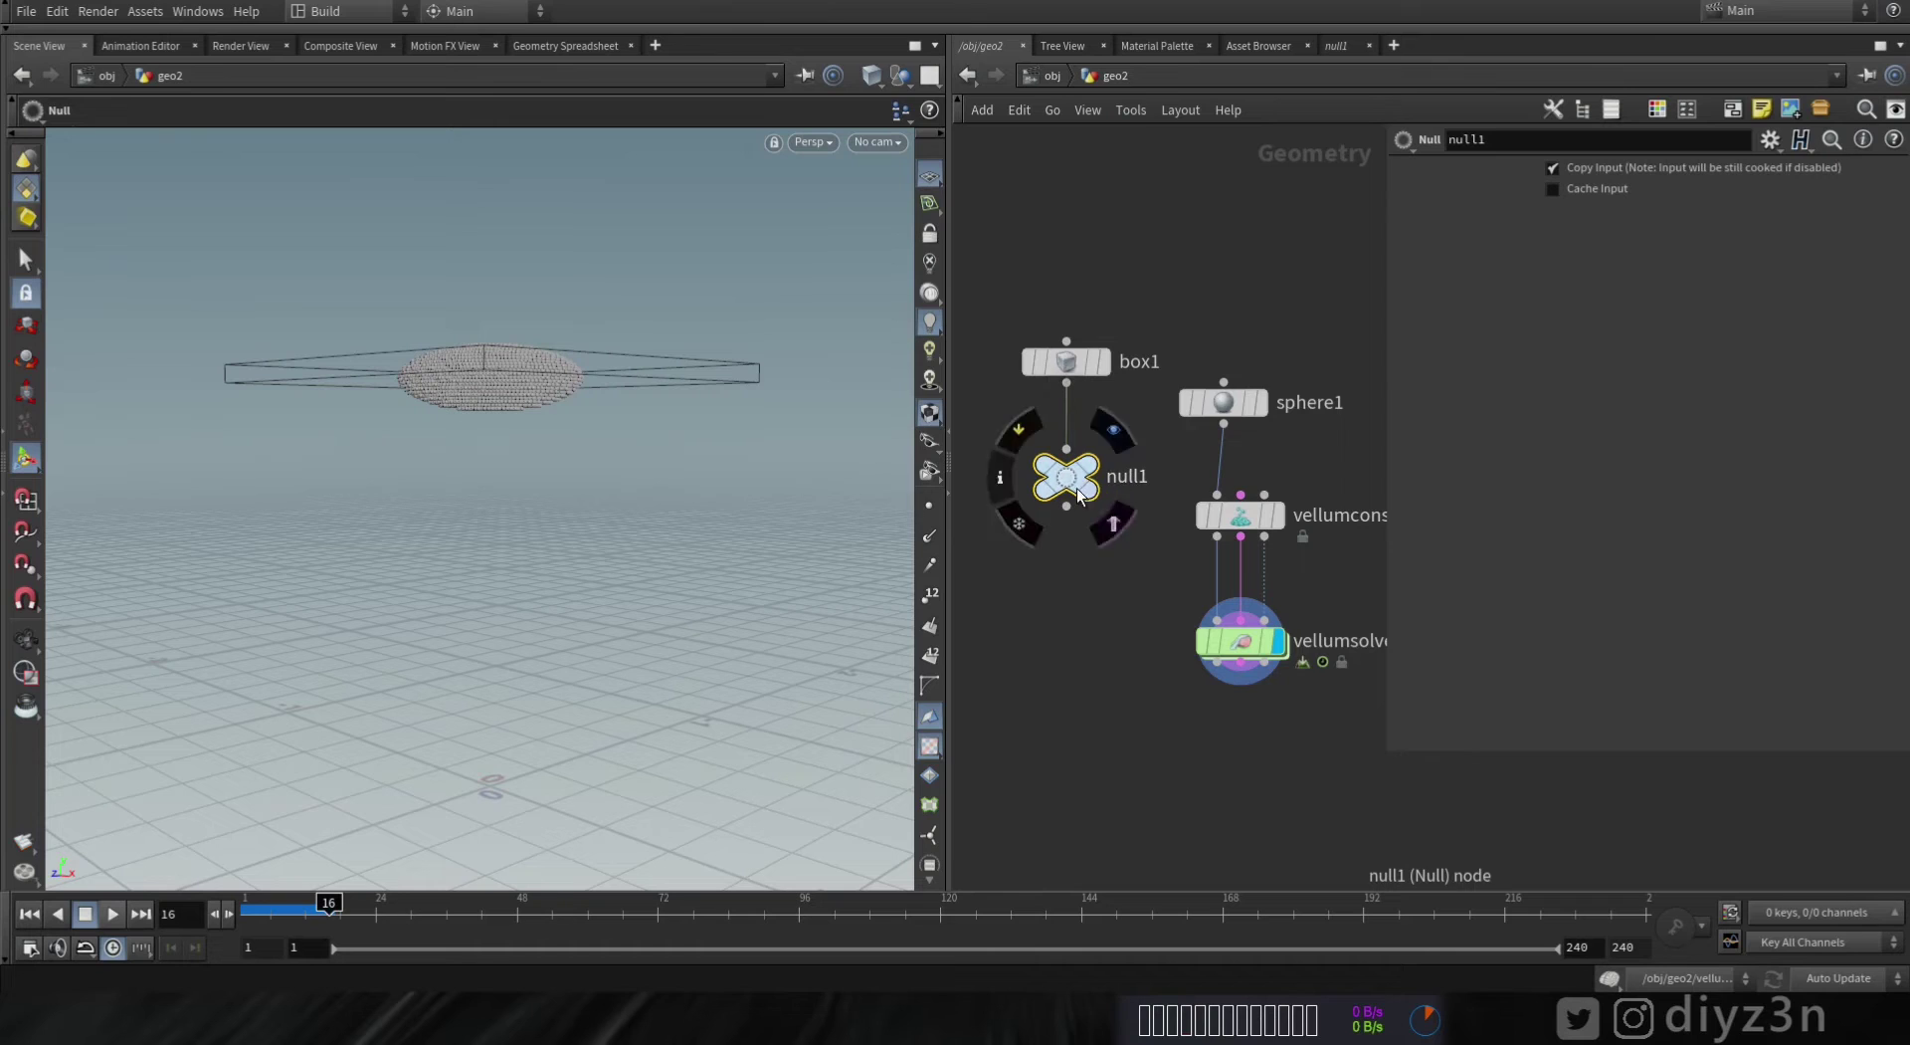
{"action": "double_click", "coordinate": [1130, 480]}
{"action": "type", "text": "OUT"}
{"action": "key", "text": "Return"}
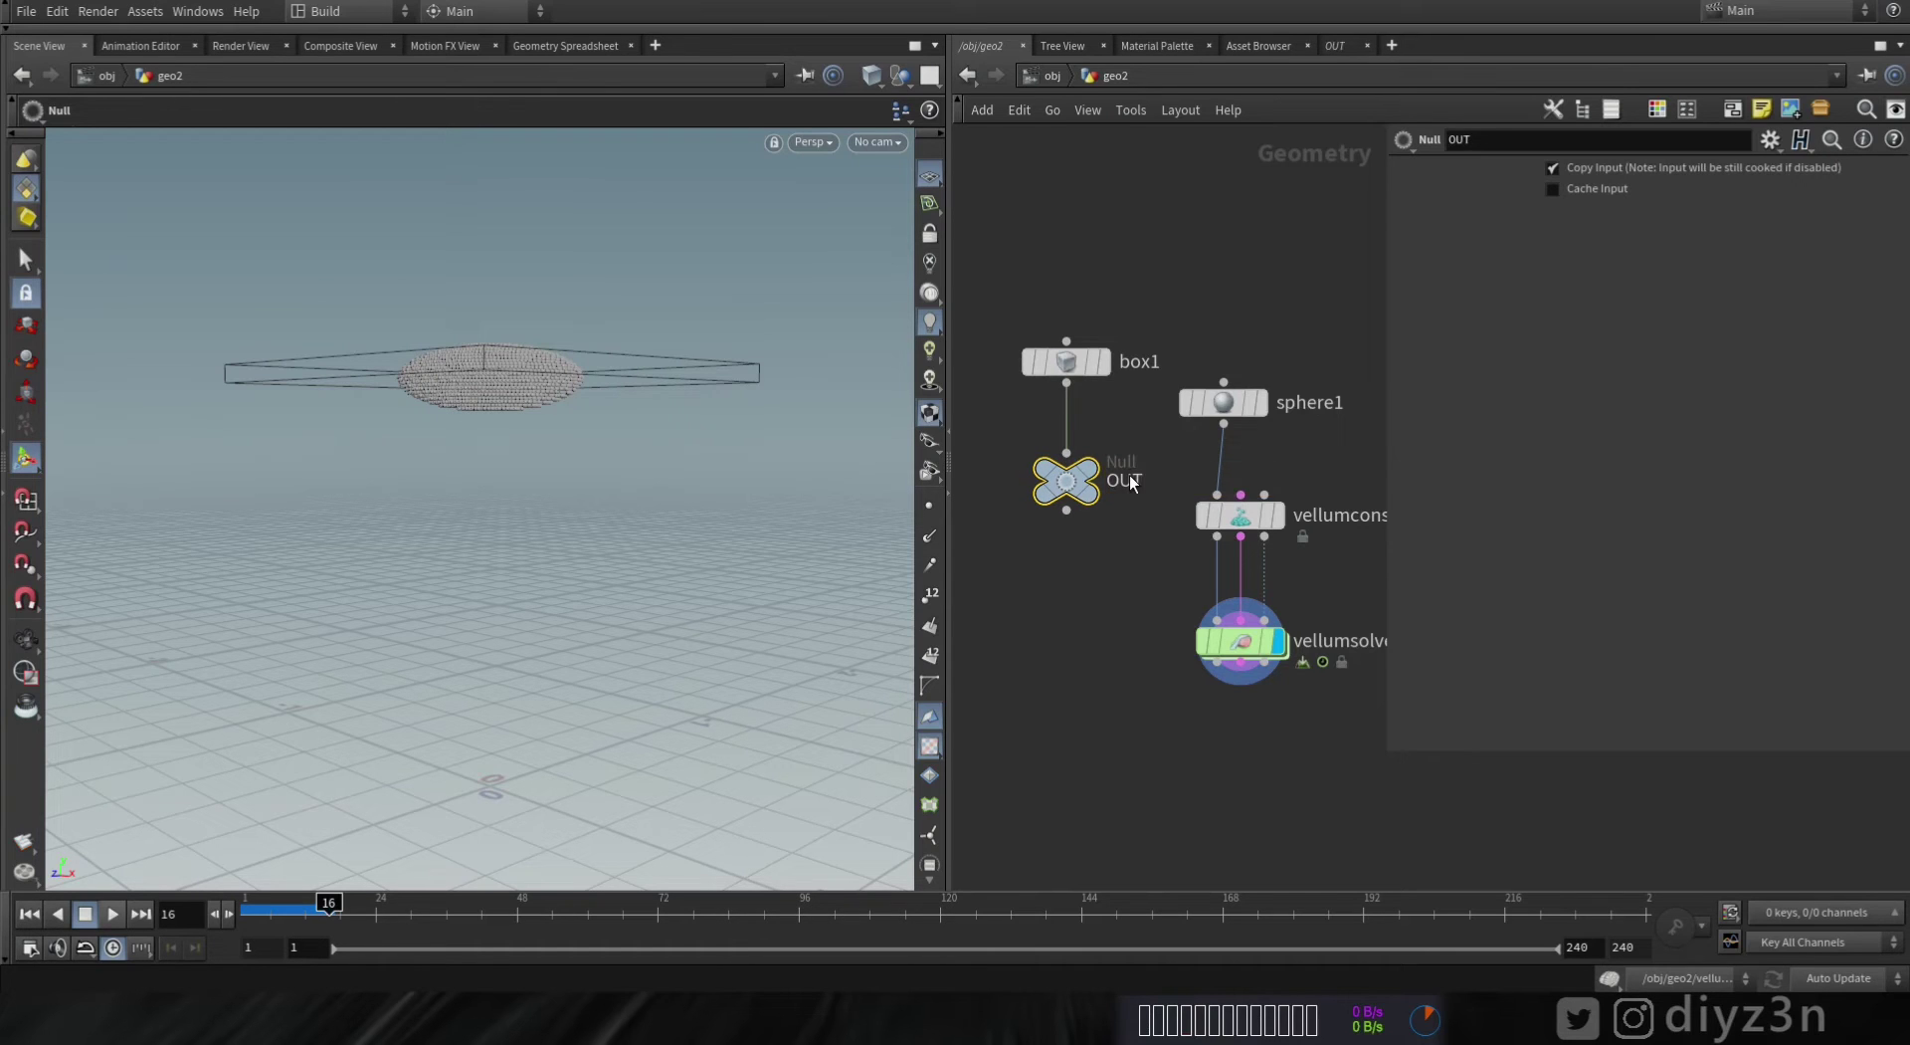
- Open the Vellum solver's forces network and wire a Vellum Constraints node into the SOURCE output
{"action": "double_click", "coordinate": [1239, 640]}
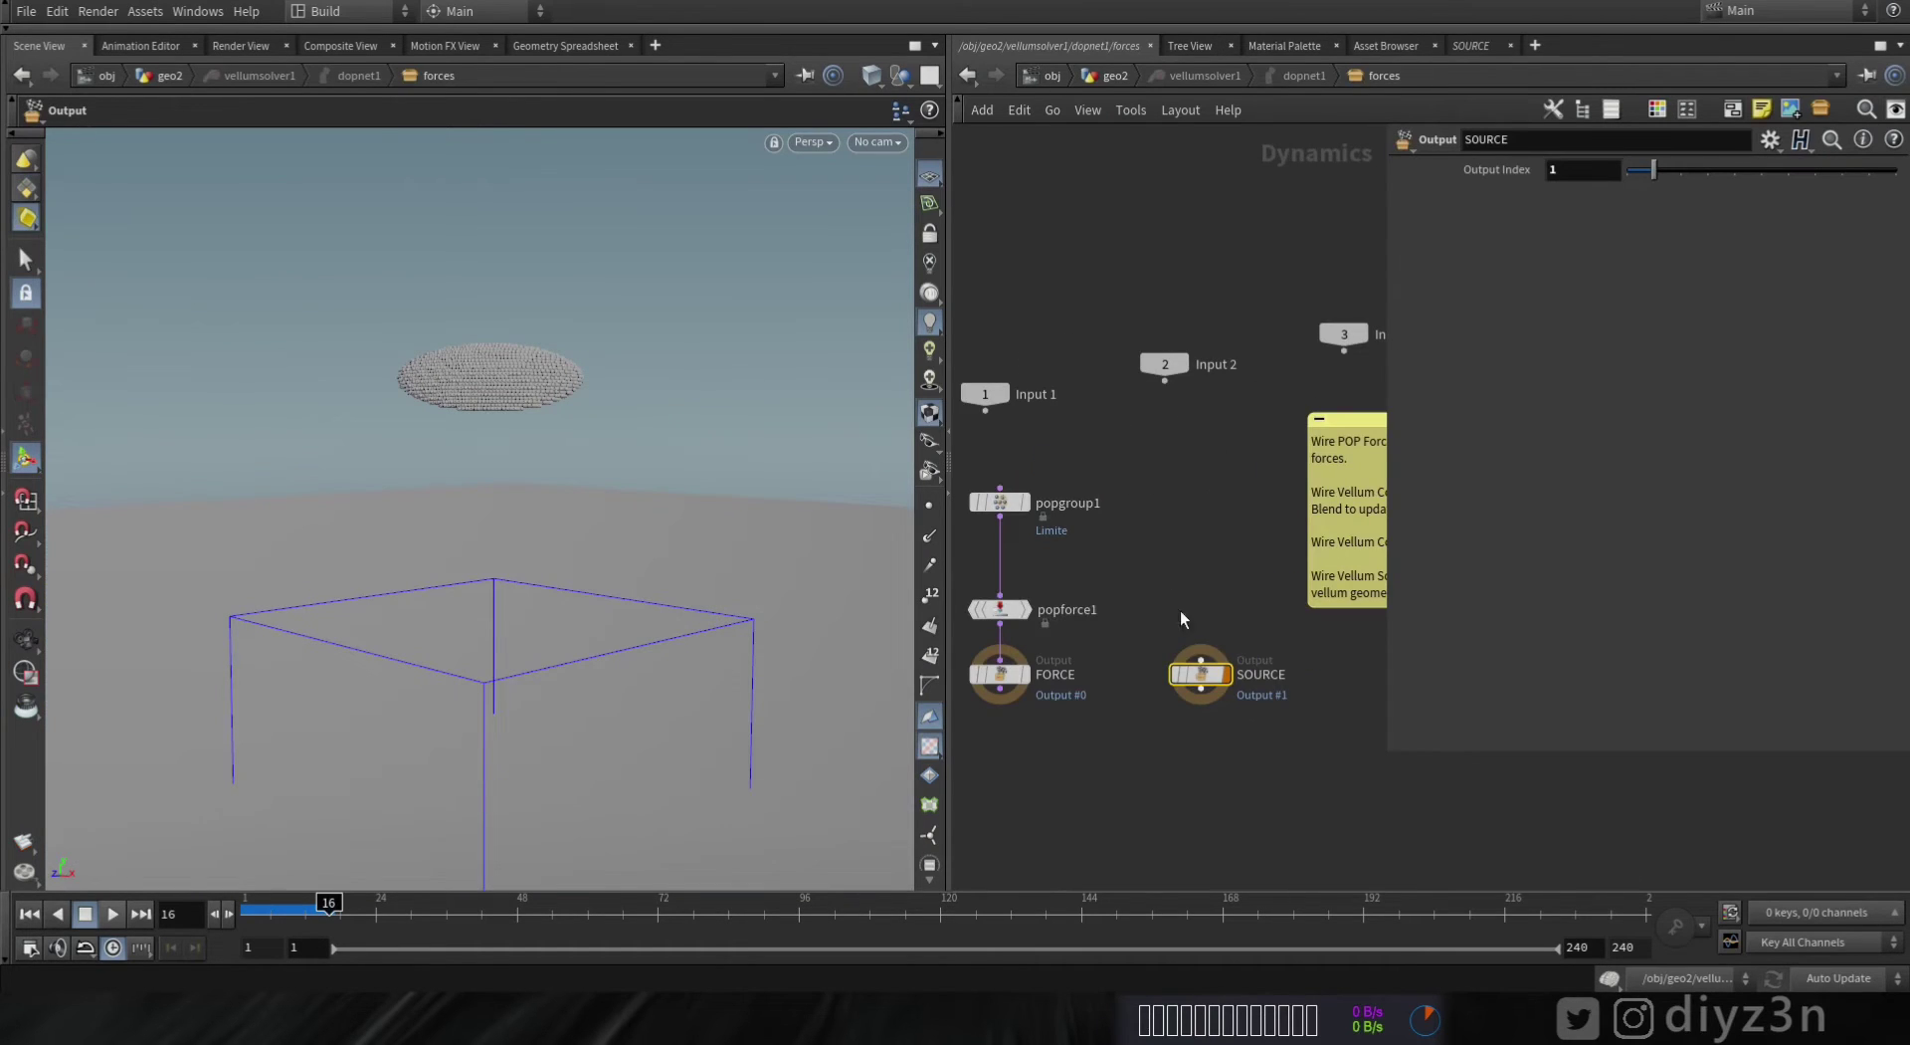
{"action": "left_click", "coordinate": [1200, 658]}
{"action": "key", "text": "Tab"}
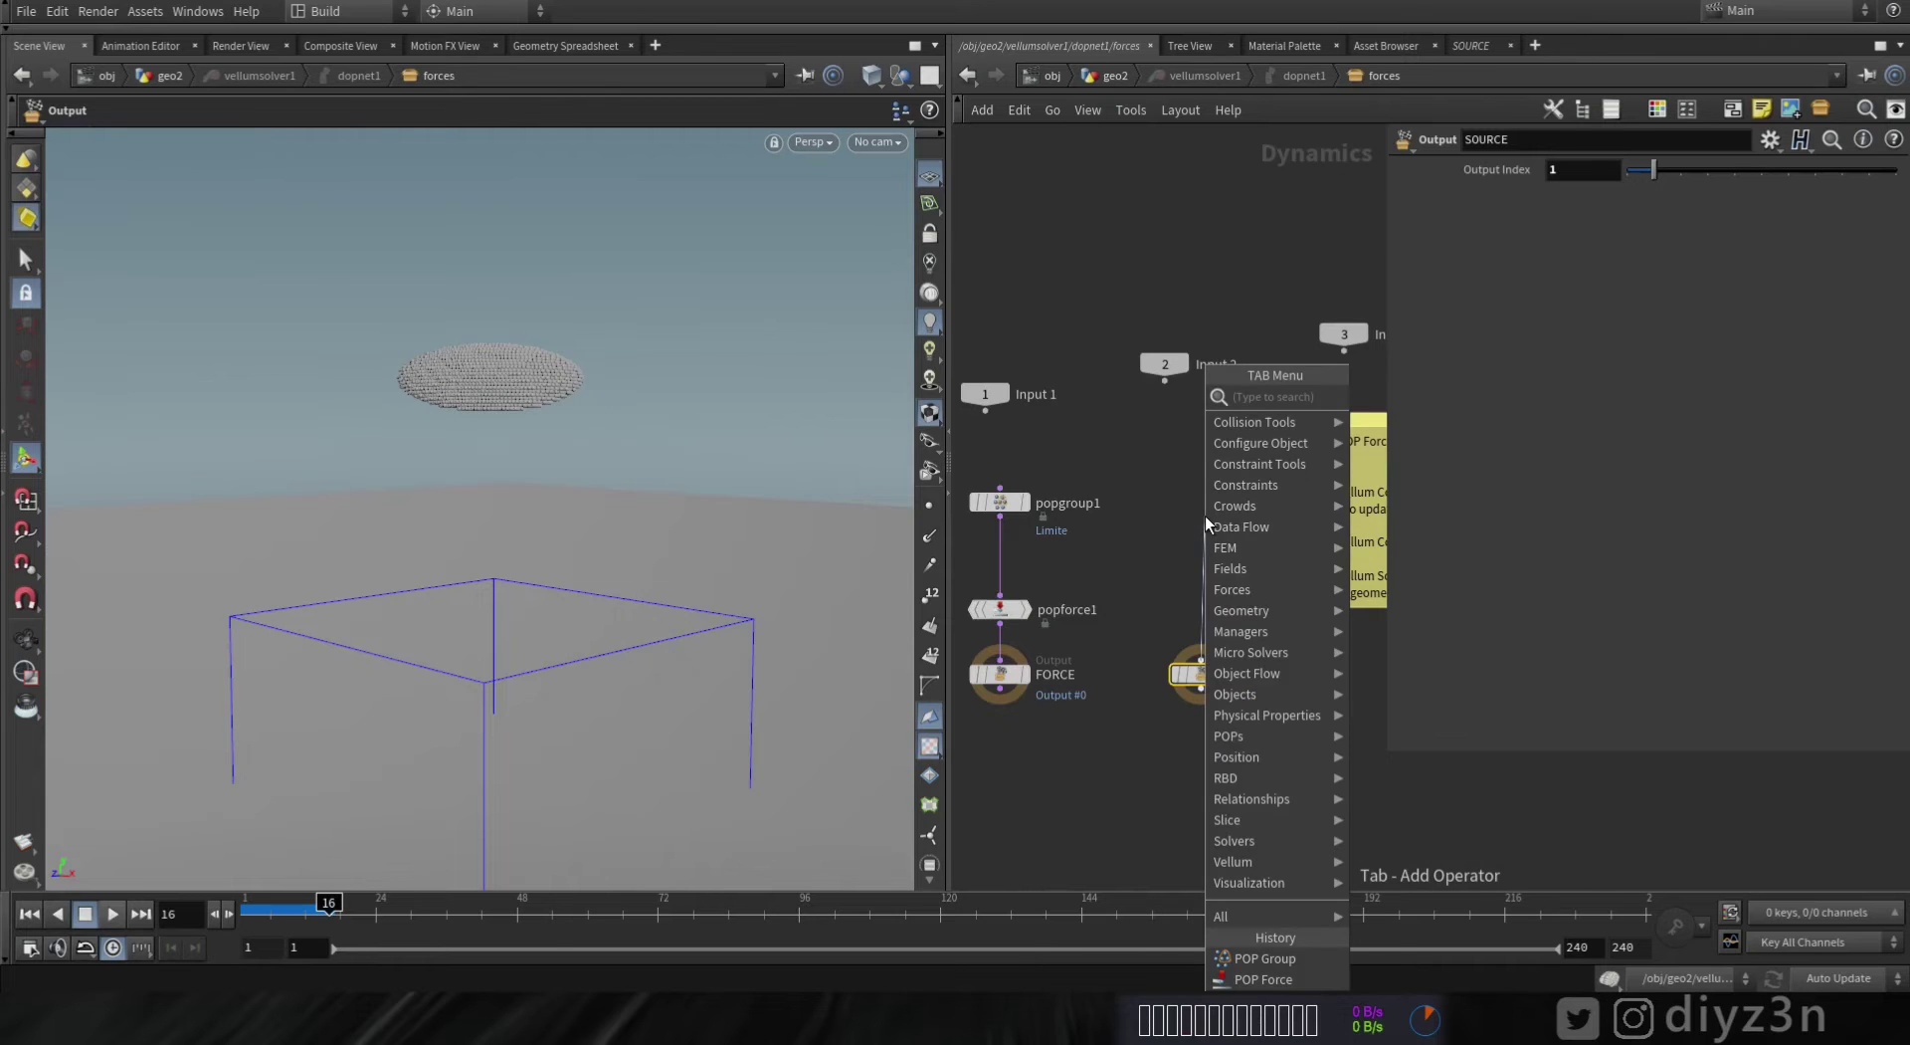
{"action": "type", "text": "const"}
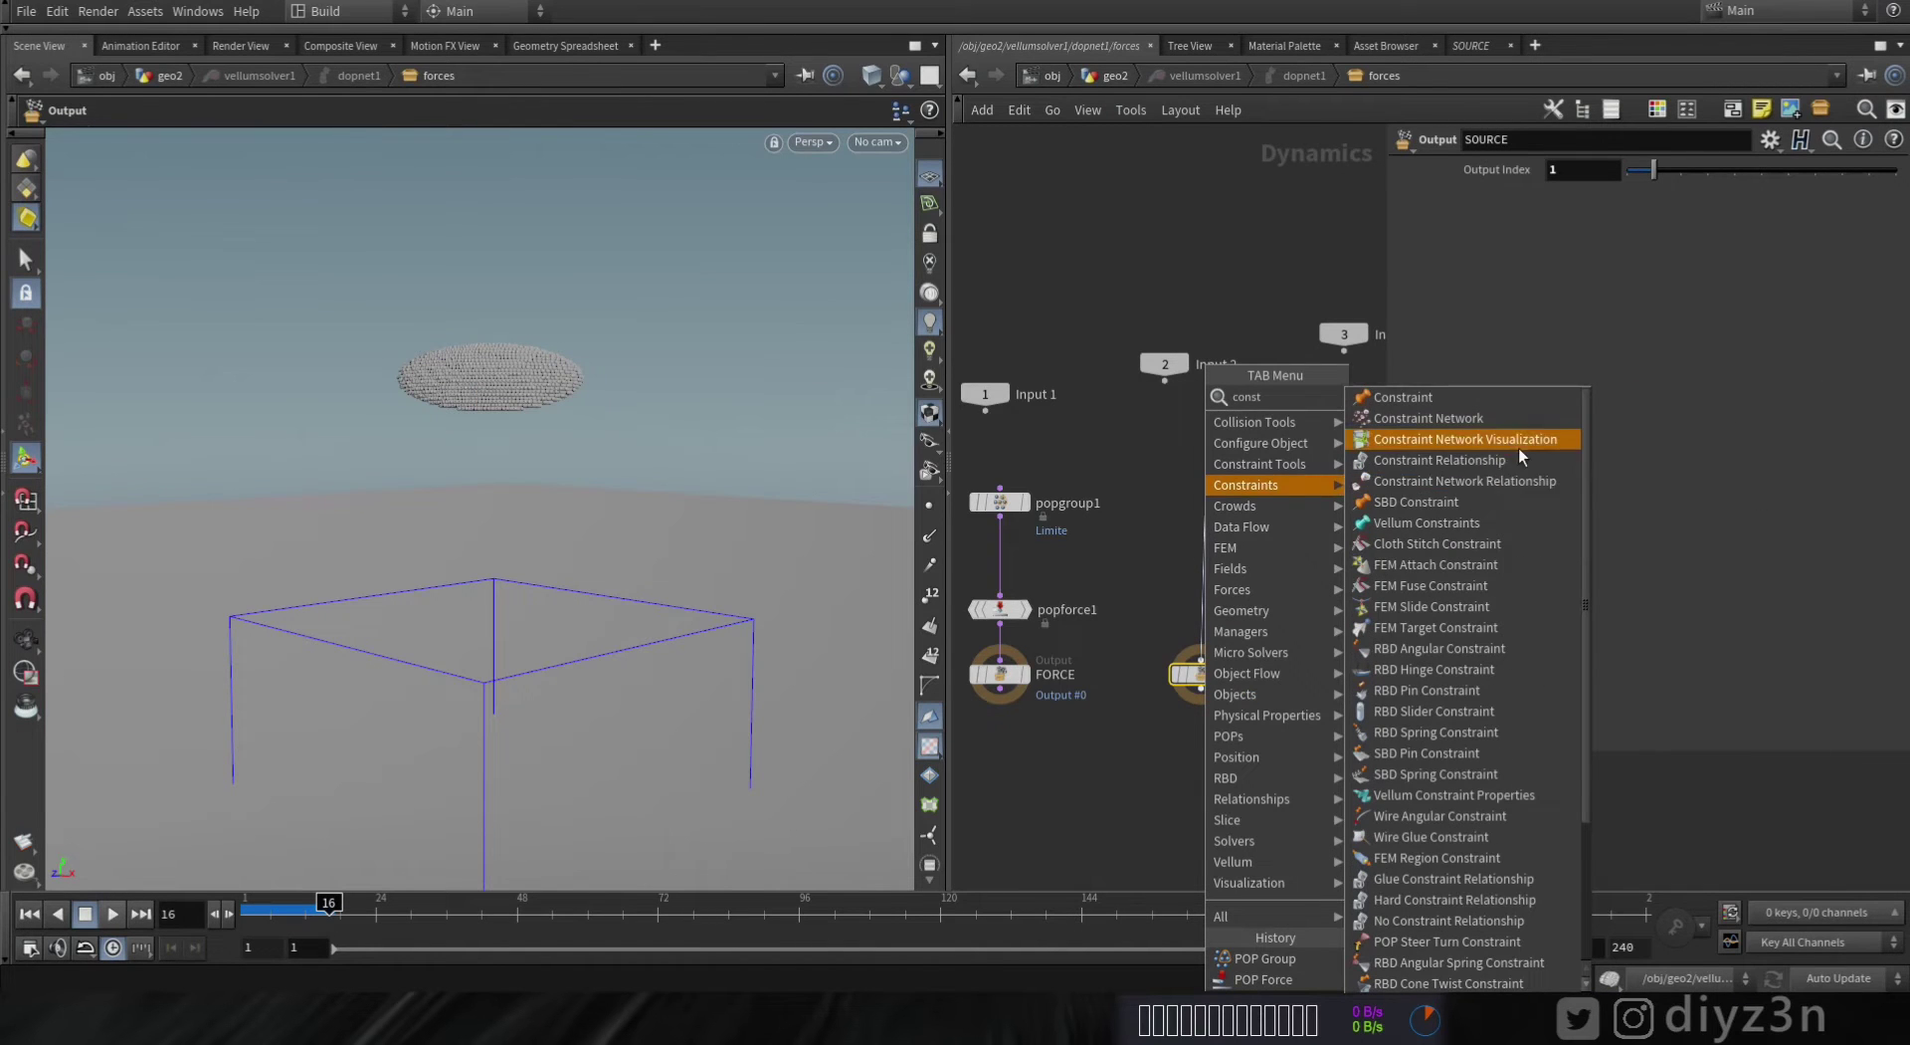
{"action": "left_click", "coordinate": [1423, 523]}
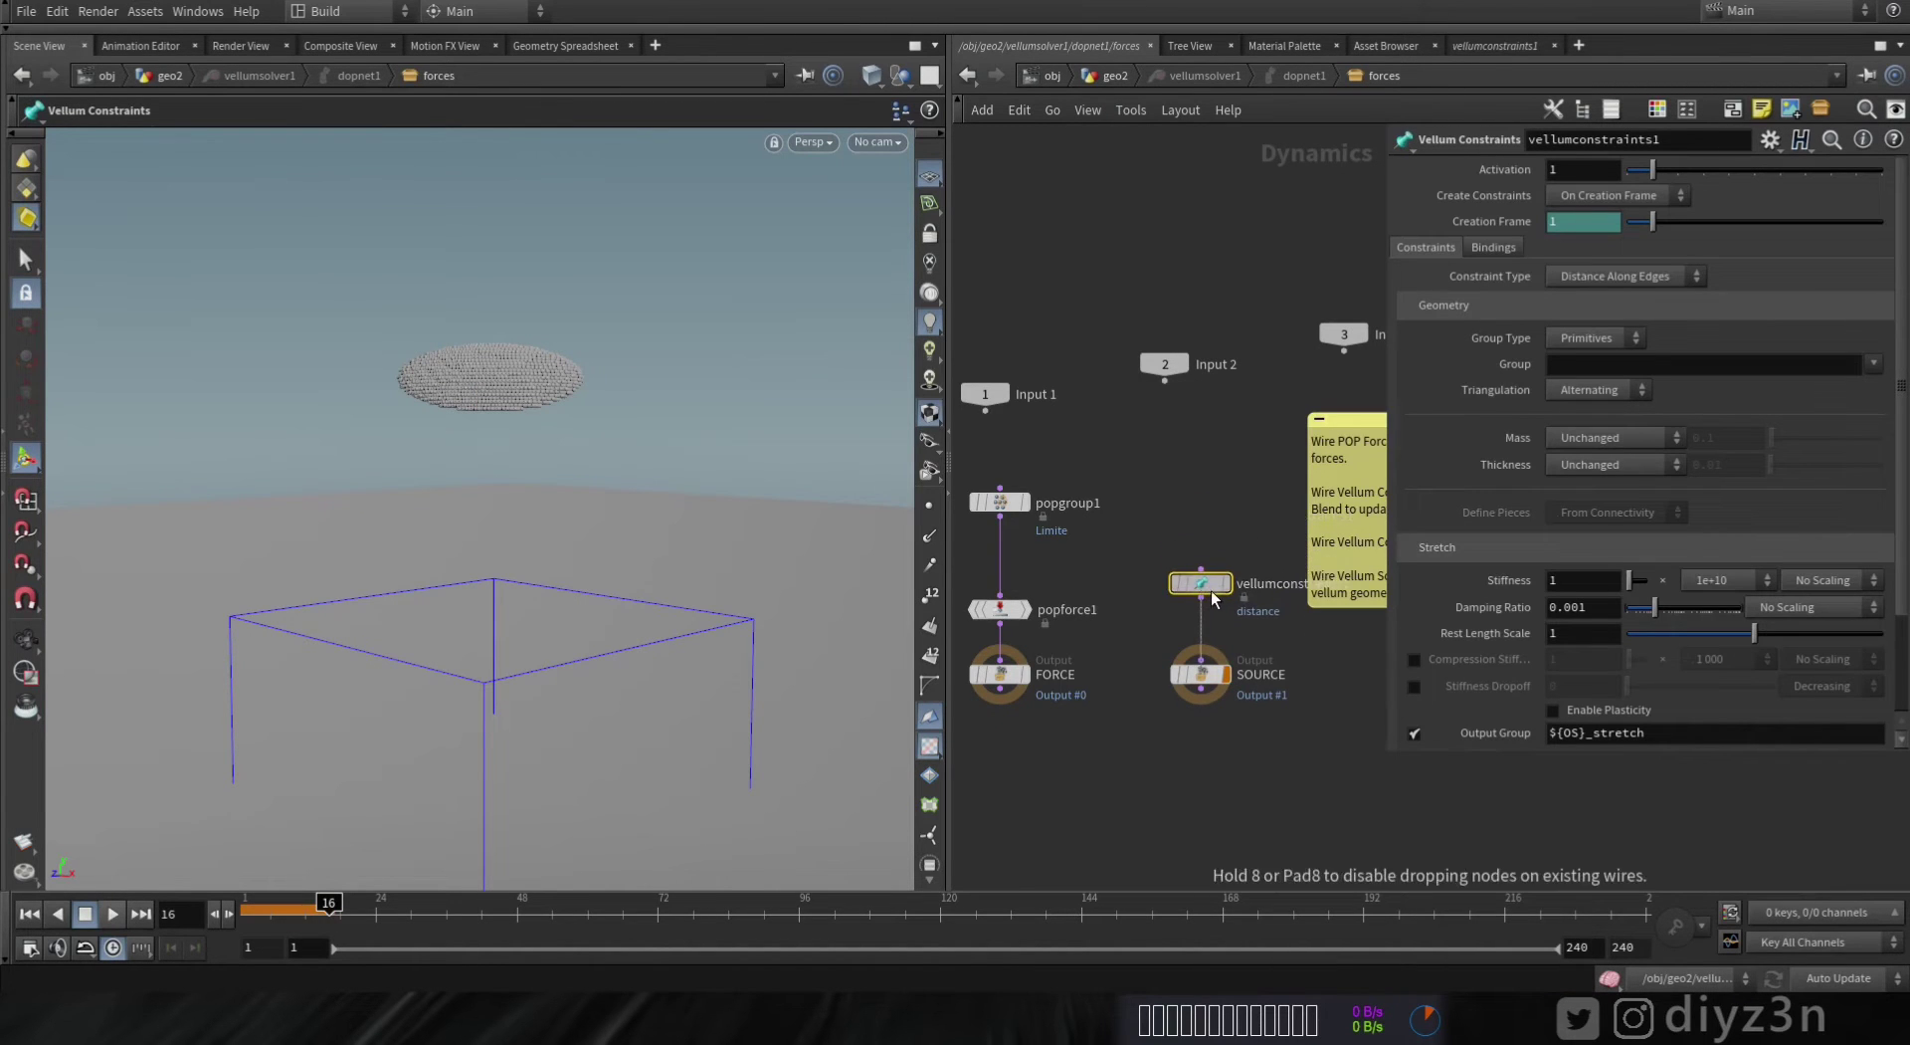
{"action": "left_click", "coordinate": [1209, 589]}
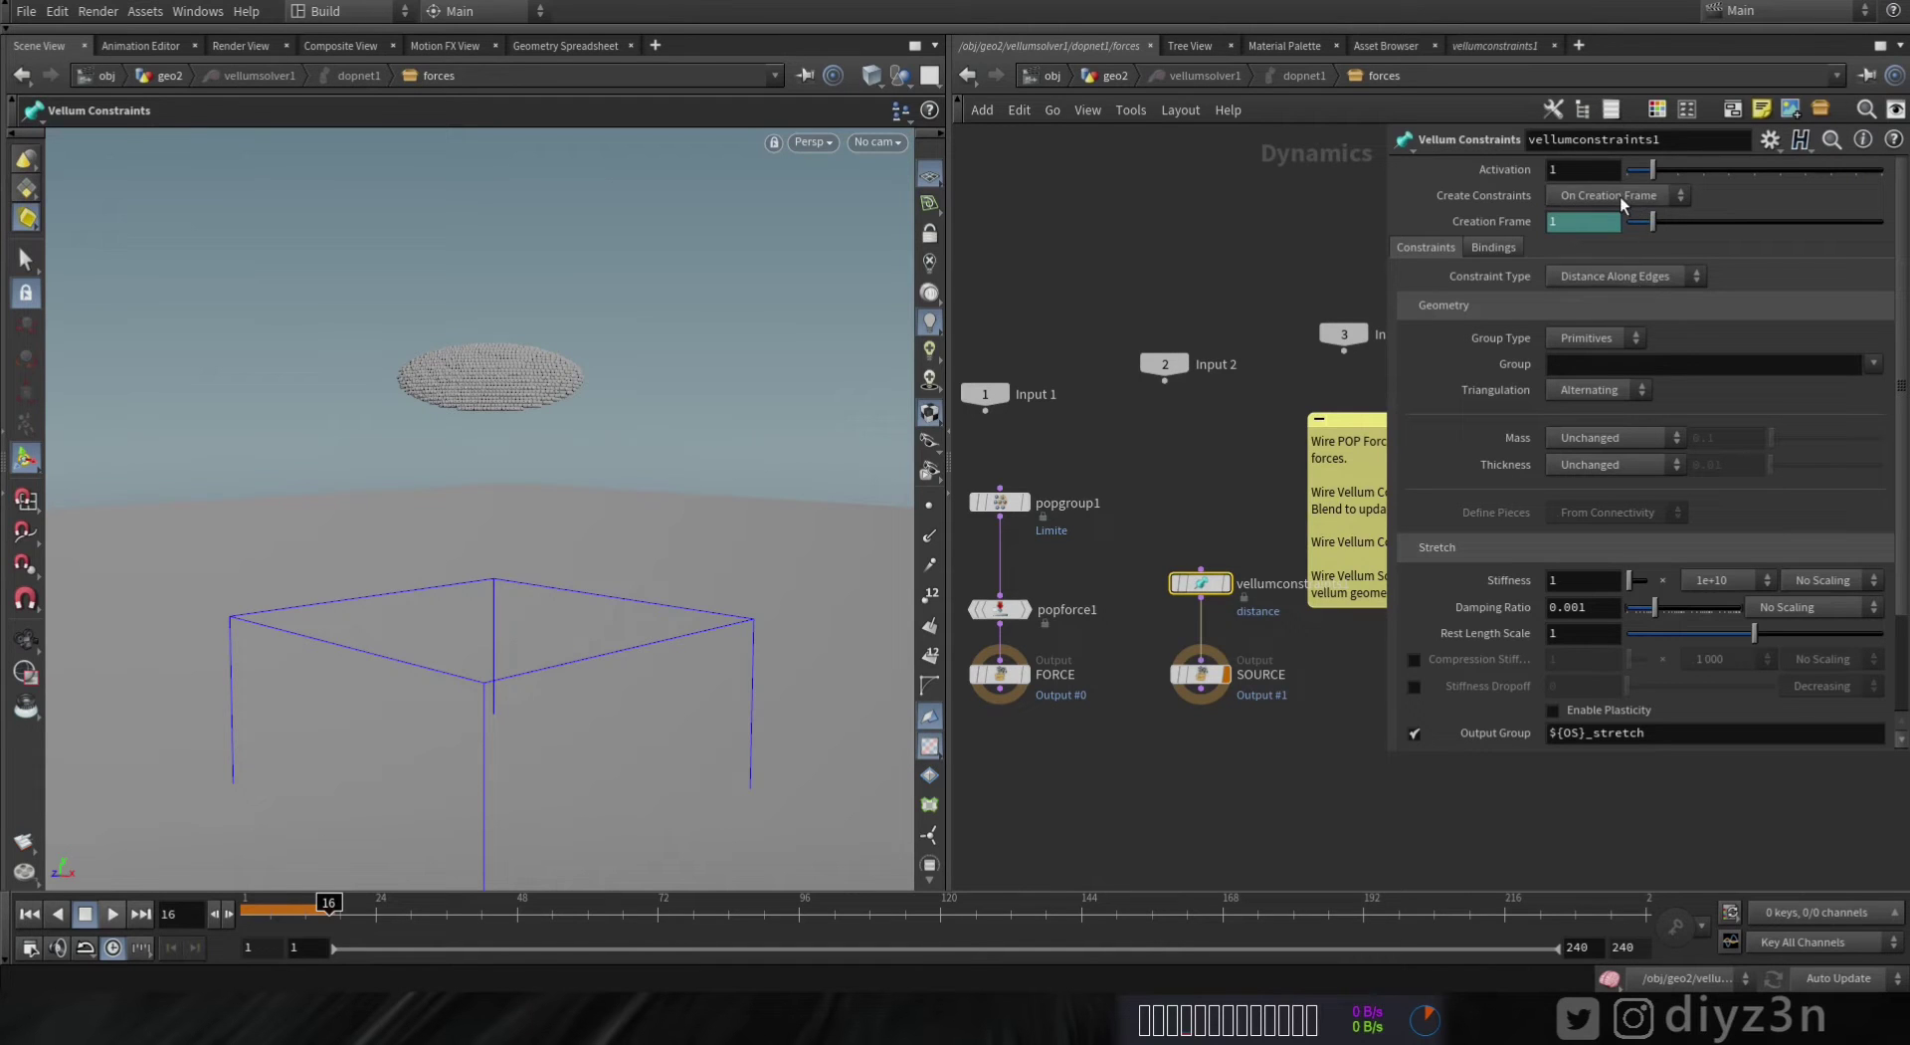
- Set the Vellum Constraints node to create constraints Each Frame with the Attach to Geometry constraint type
{"action": "left_click", "coordinate": [1620, 195]}
{"action": "left_click", "coordinate": [1613, 233]}
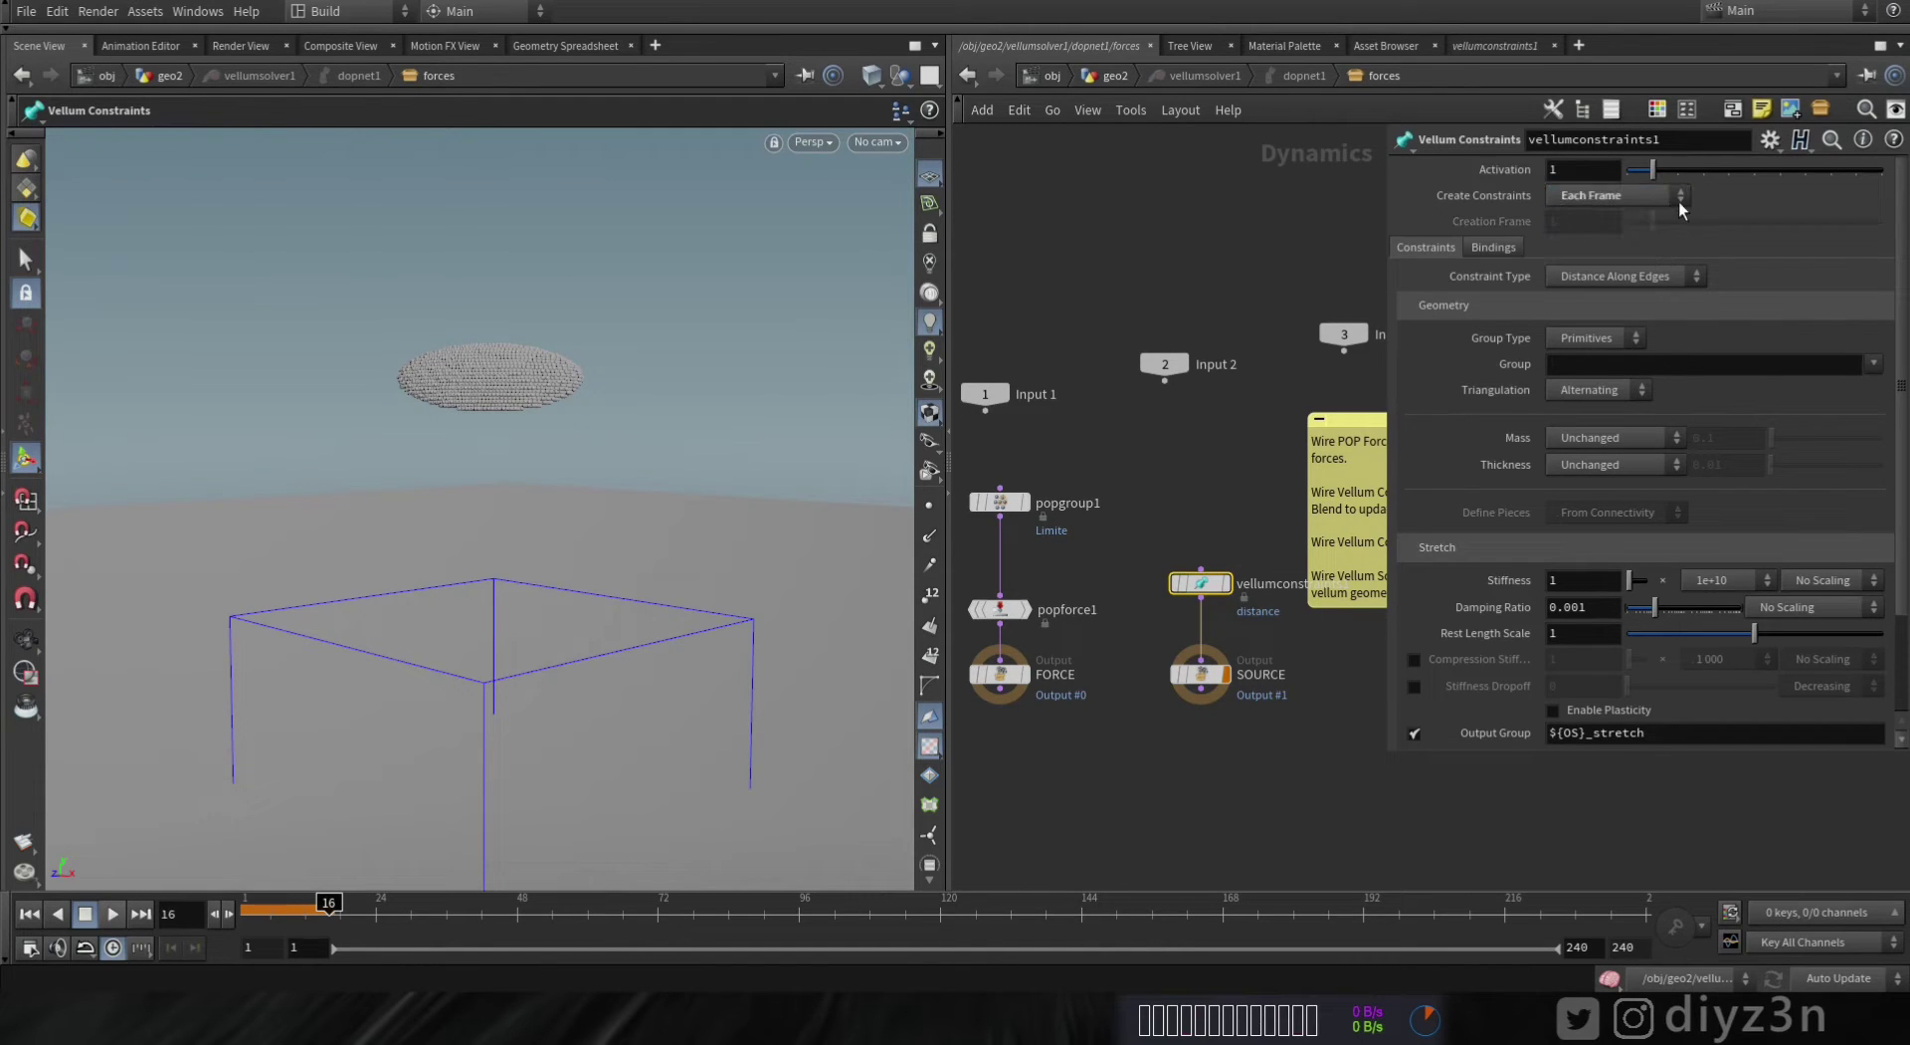
{"action": "left_click", "coordinate": [1631, 272]}
{"action": "left_click", "coordinate": [1619, 426]}
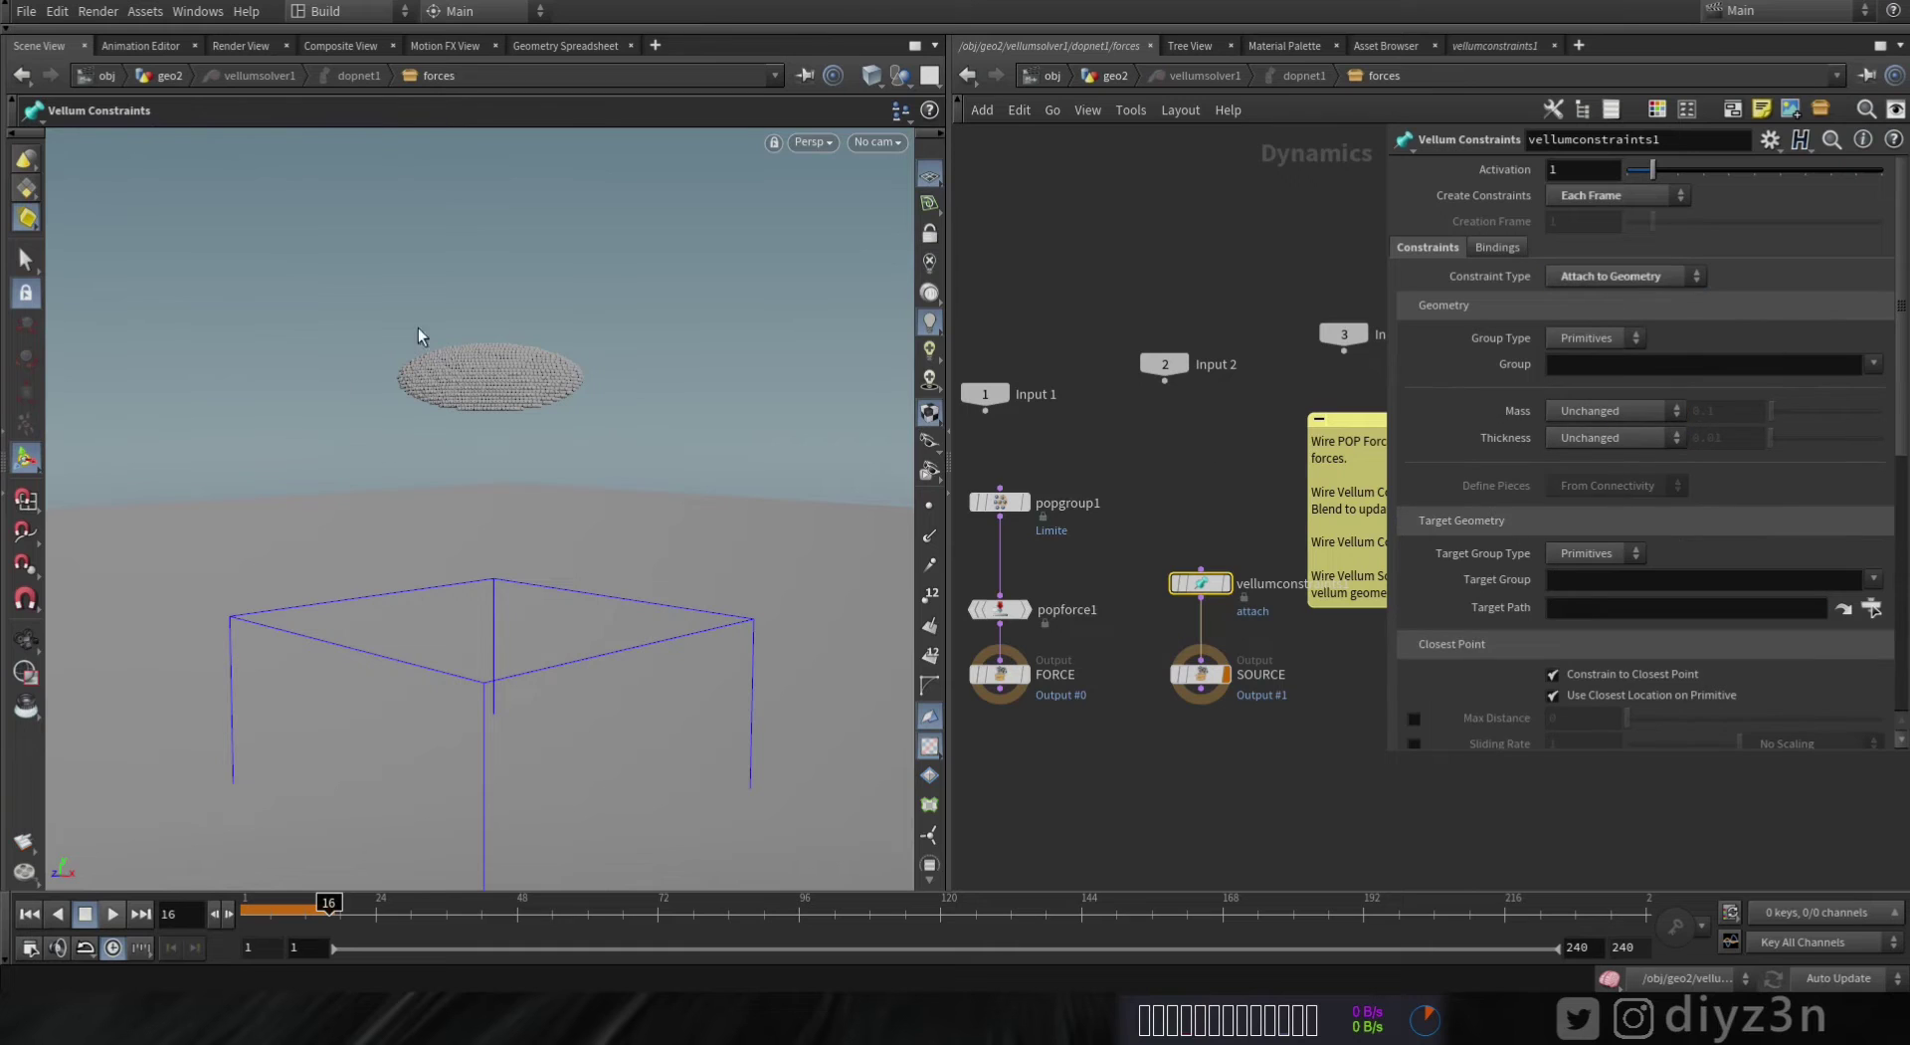
- Set the constraint's target path to /obj/geo2/OUT and its group type to Points
{"action": "left_click", "coordinate": [1843, 609]}
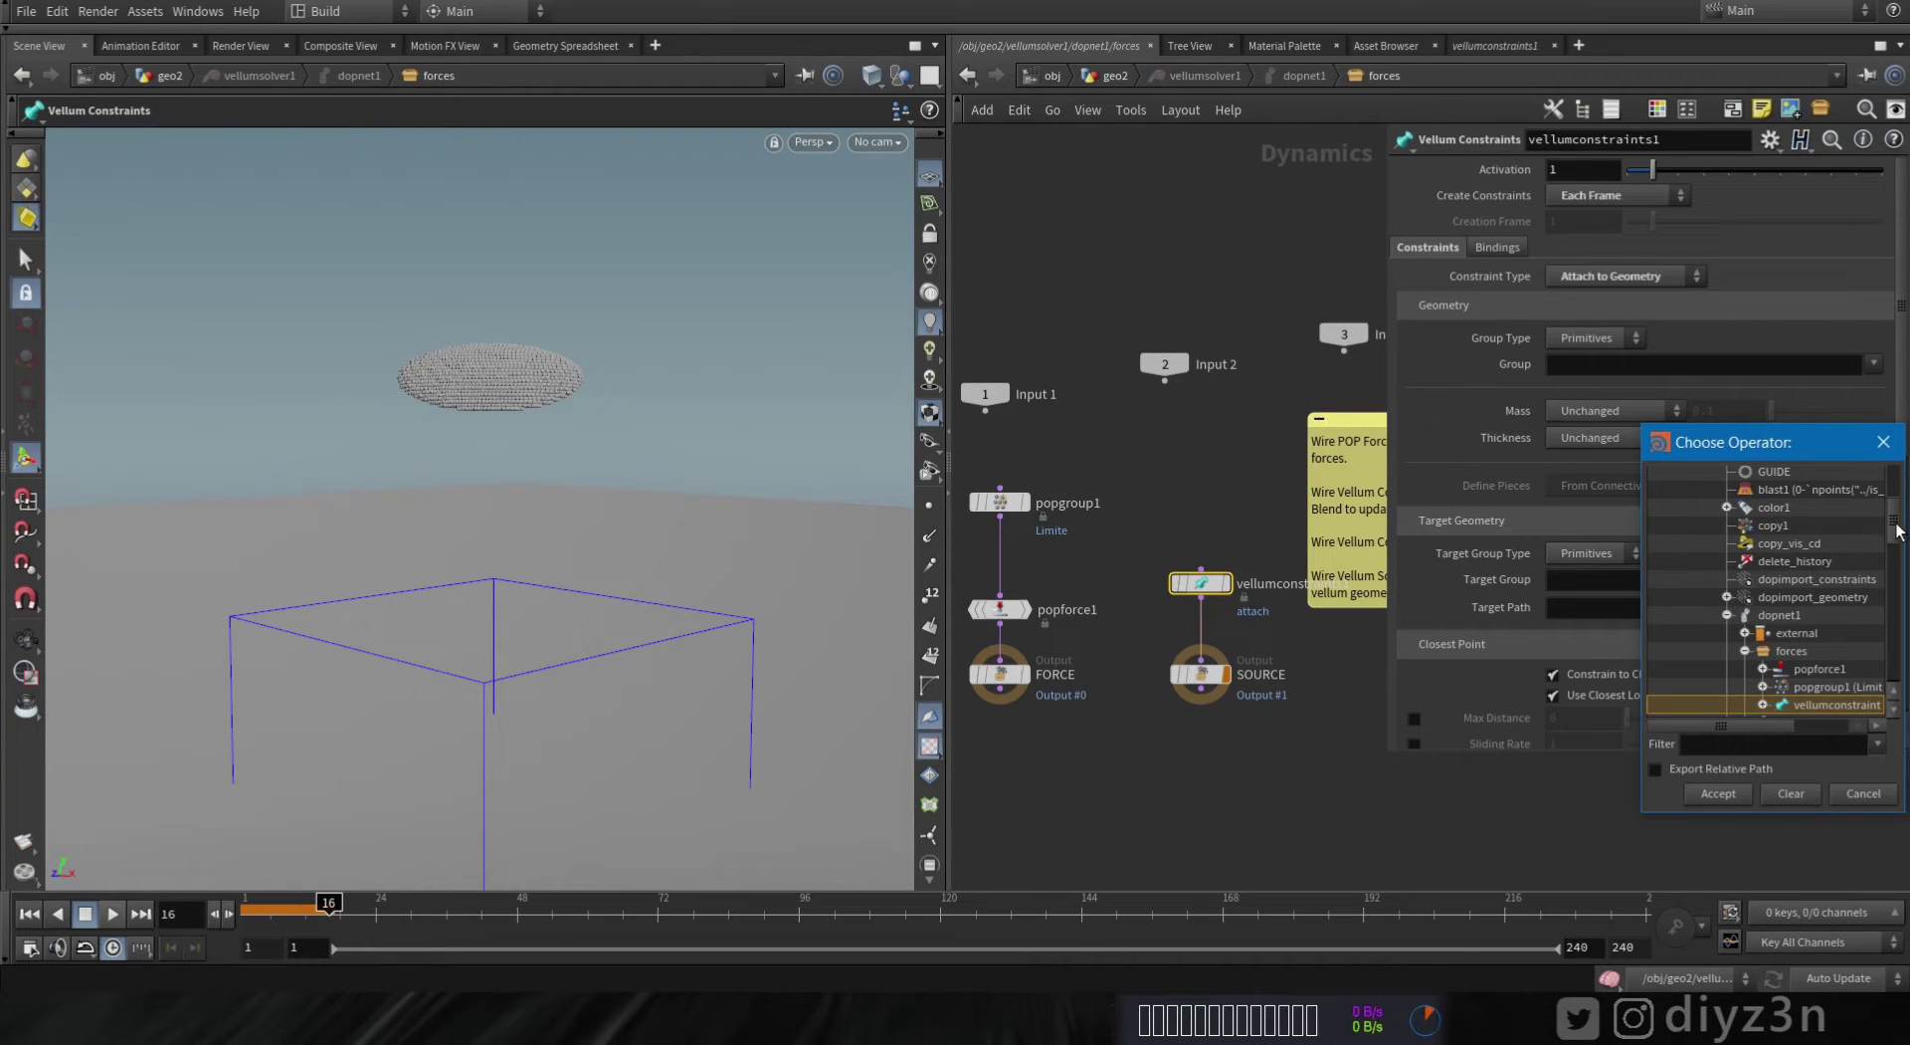
{"action": "left_click_drag", "start_coordinate": [1893, 528], "coordinate": [1894, 484]}
{"action": "double_click", "coordinate": [1738, 547]}
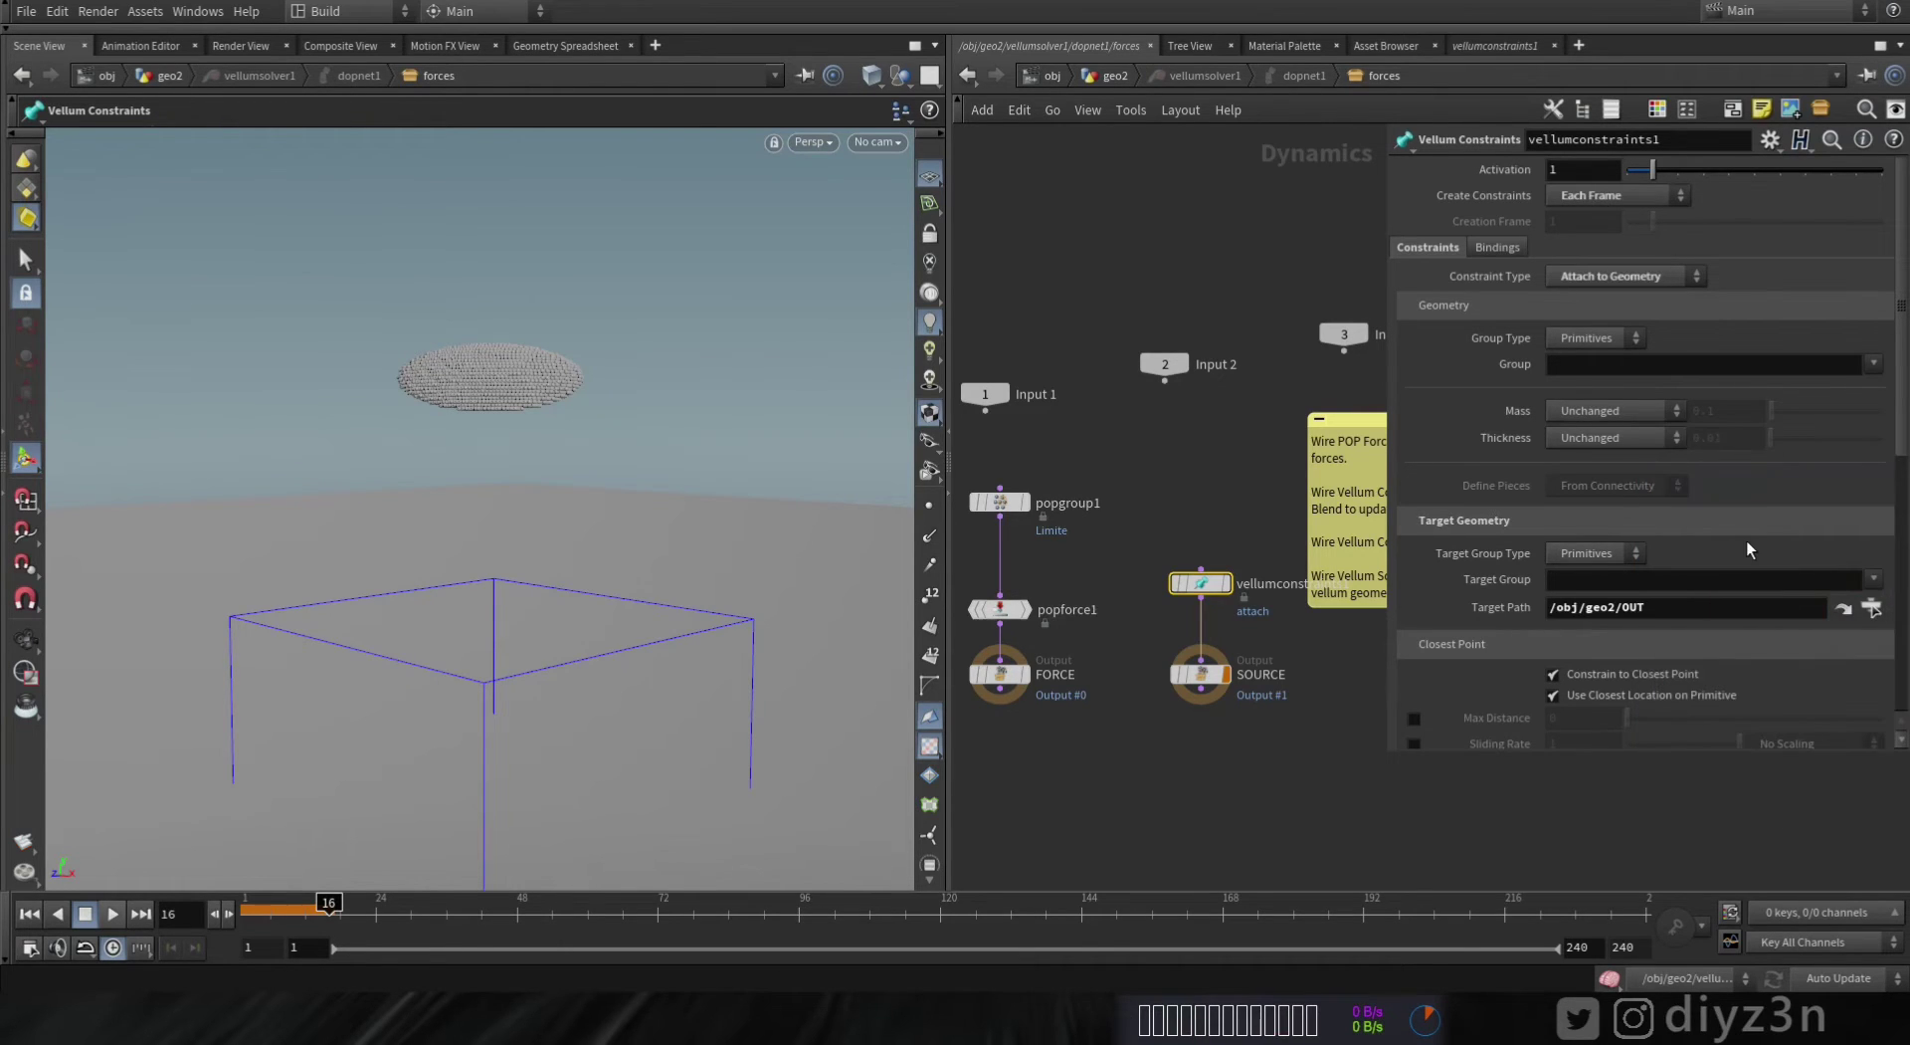
{"action": "left_click", "coordinate": [1591, 338]}
{"action": "left_click", "coordinate": [1580, 345]}
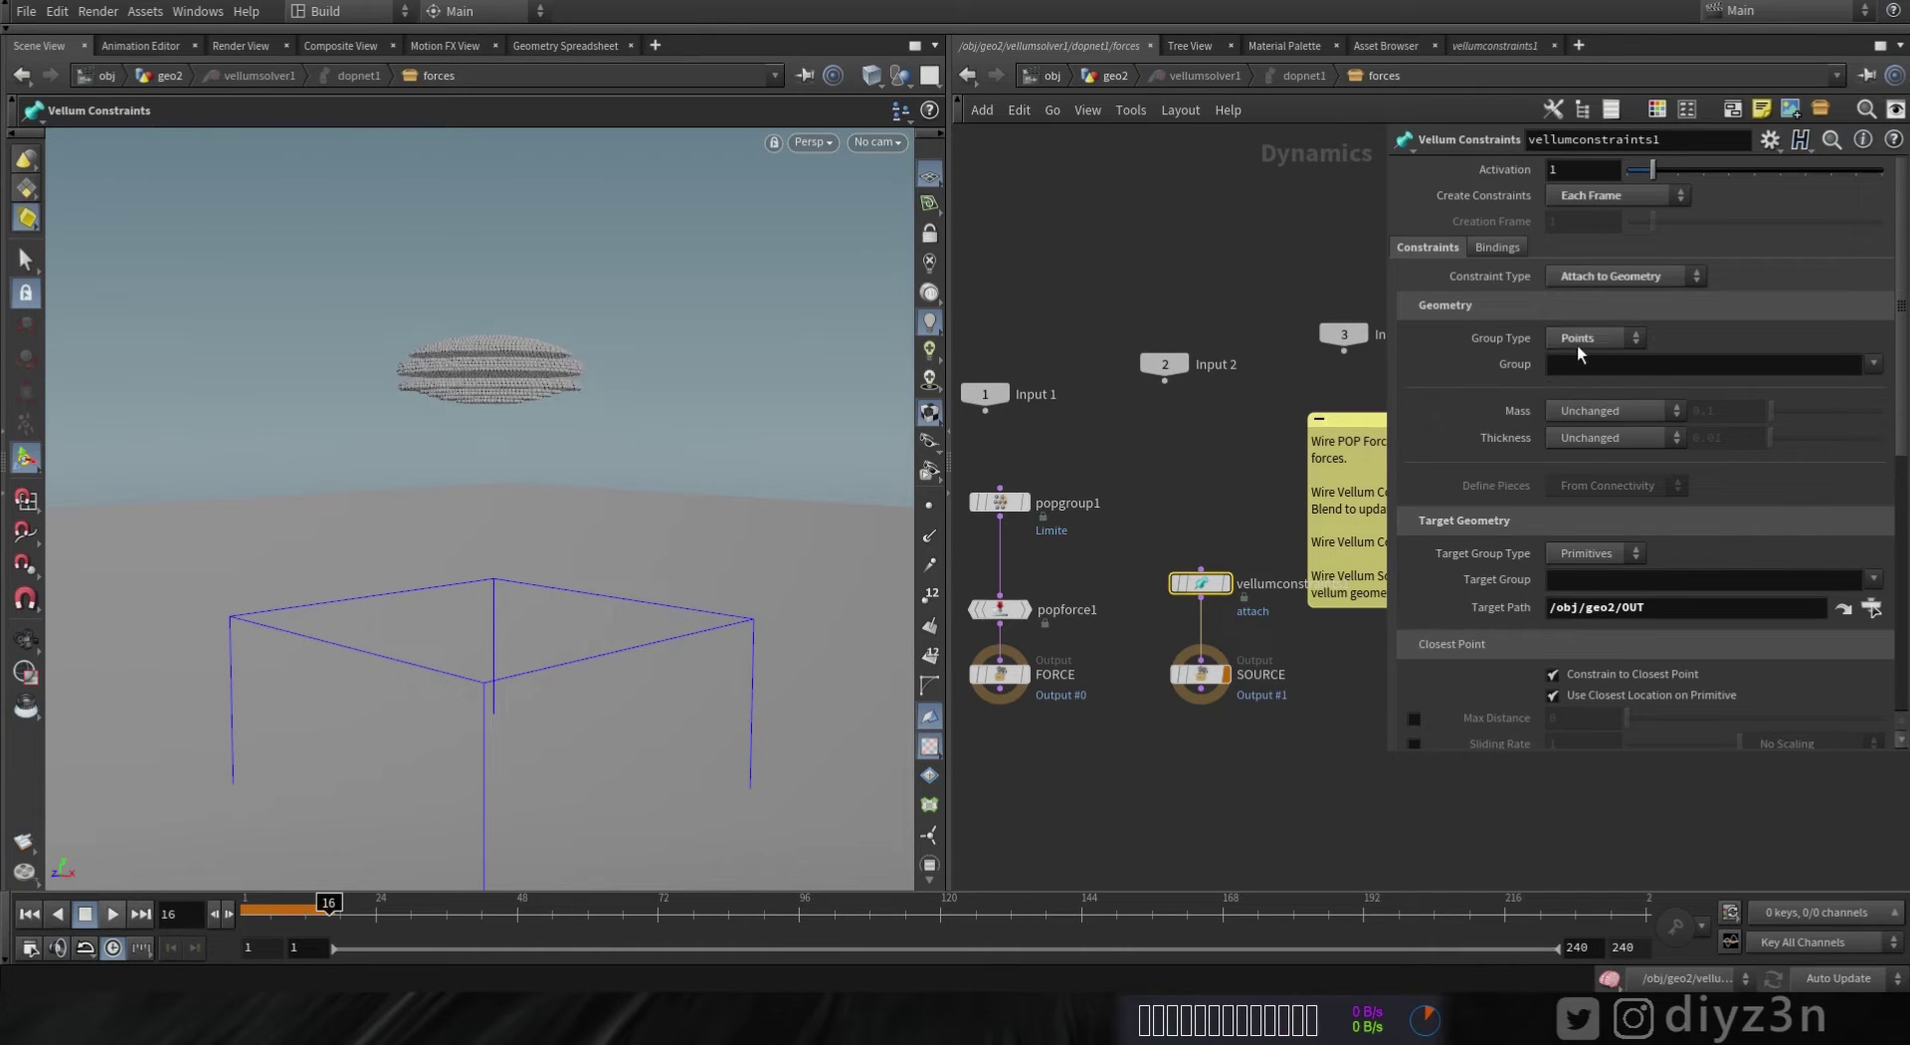
- Rewind to the first frame and enable the Attach to Geometry visualization on the Vellum solver in geo2
{"action": "scroll", "coordinate": [1747, 438], "scroll_direction": "down", "scroll_amount": 5}
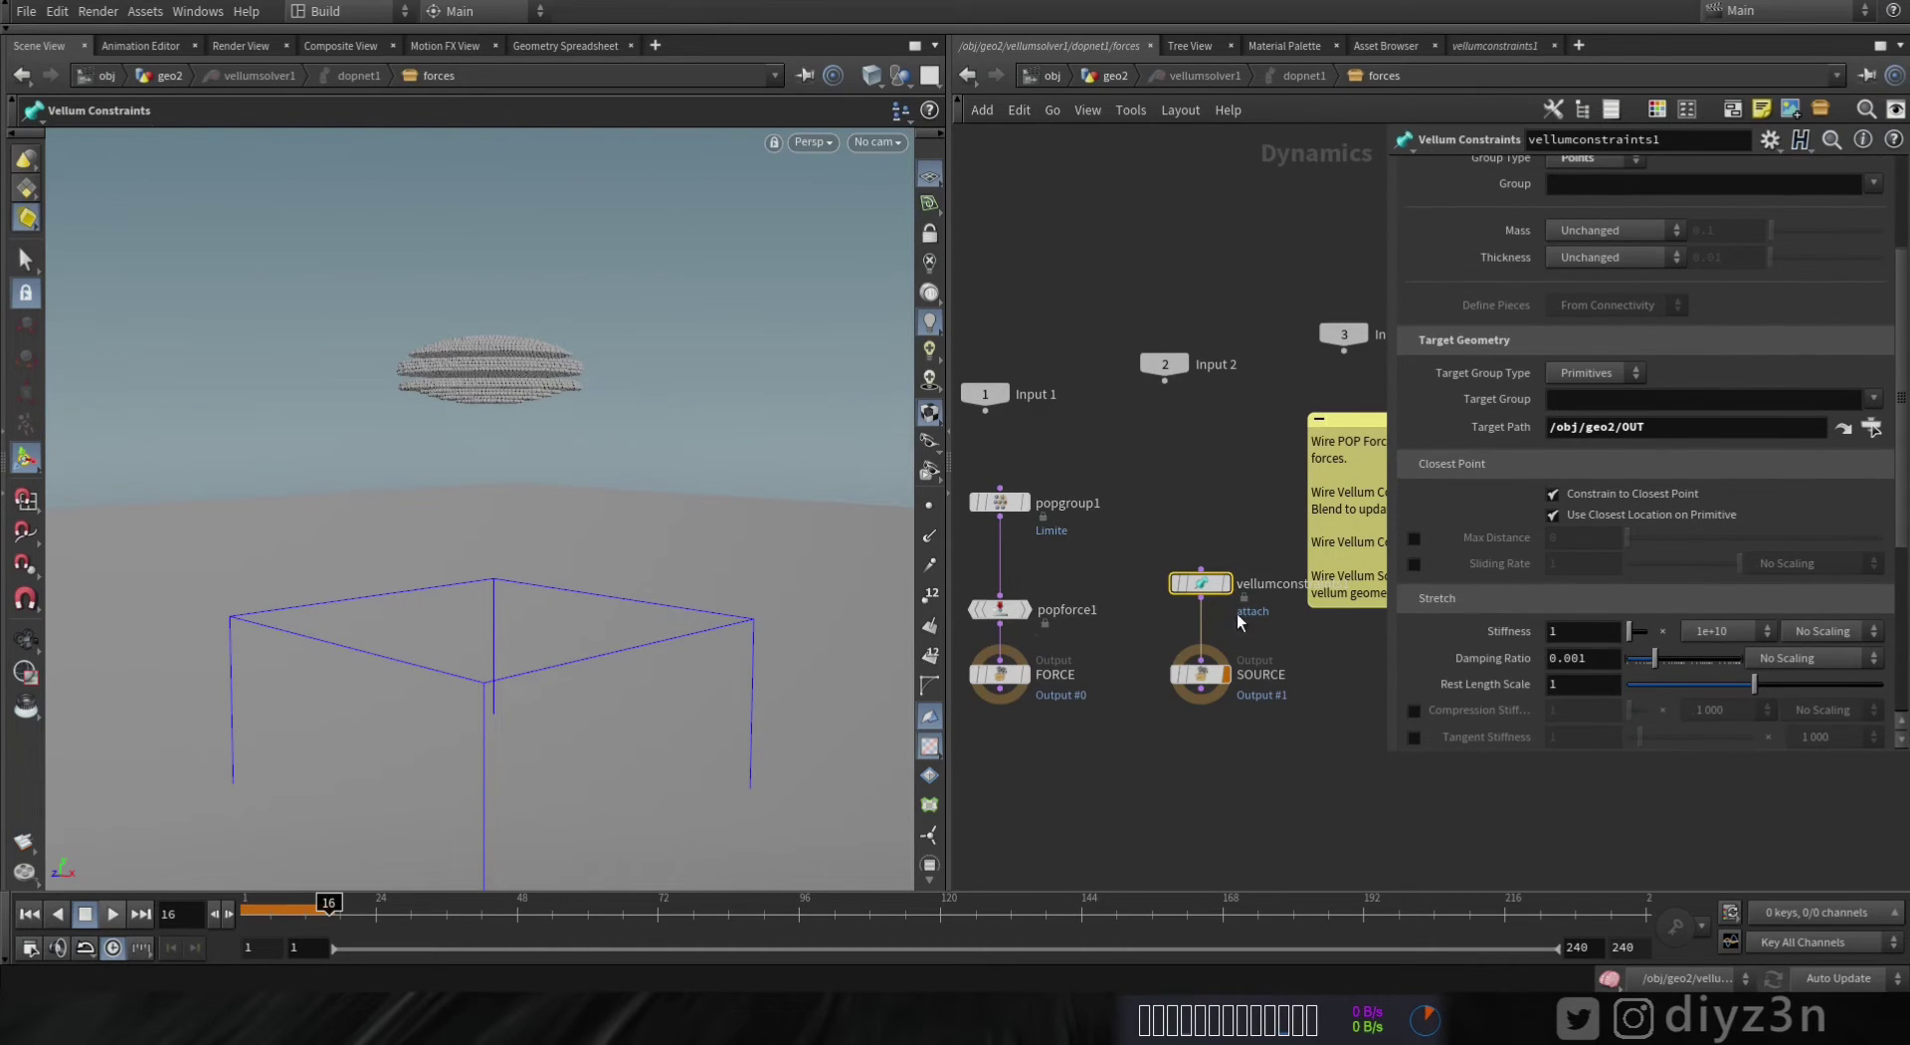
{"action": "left_click", "coordinate": [30, 915]}
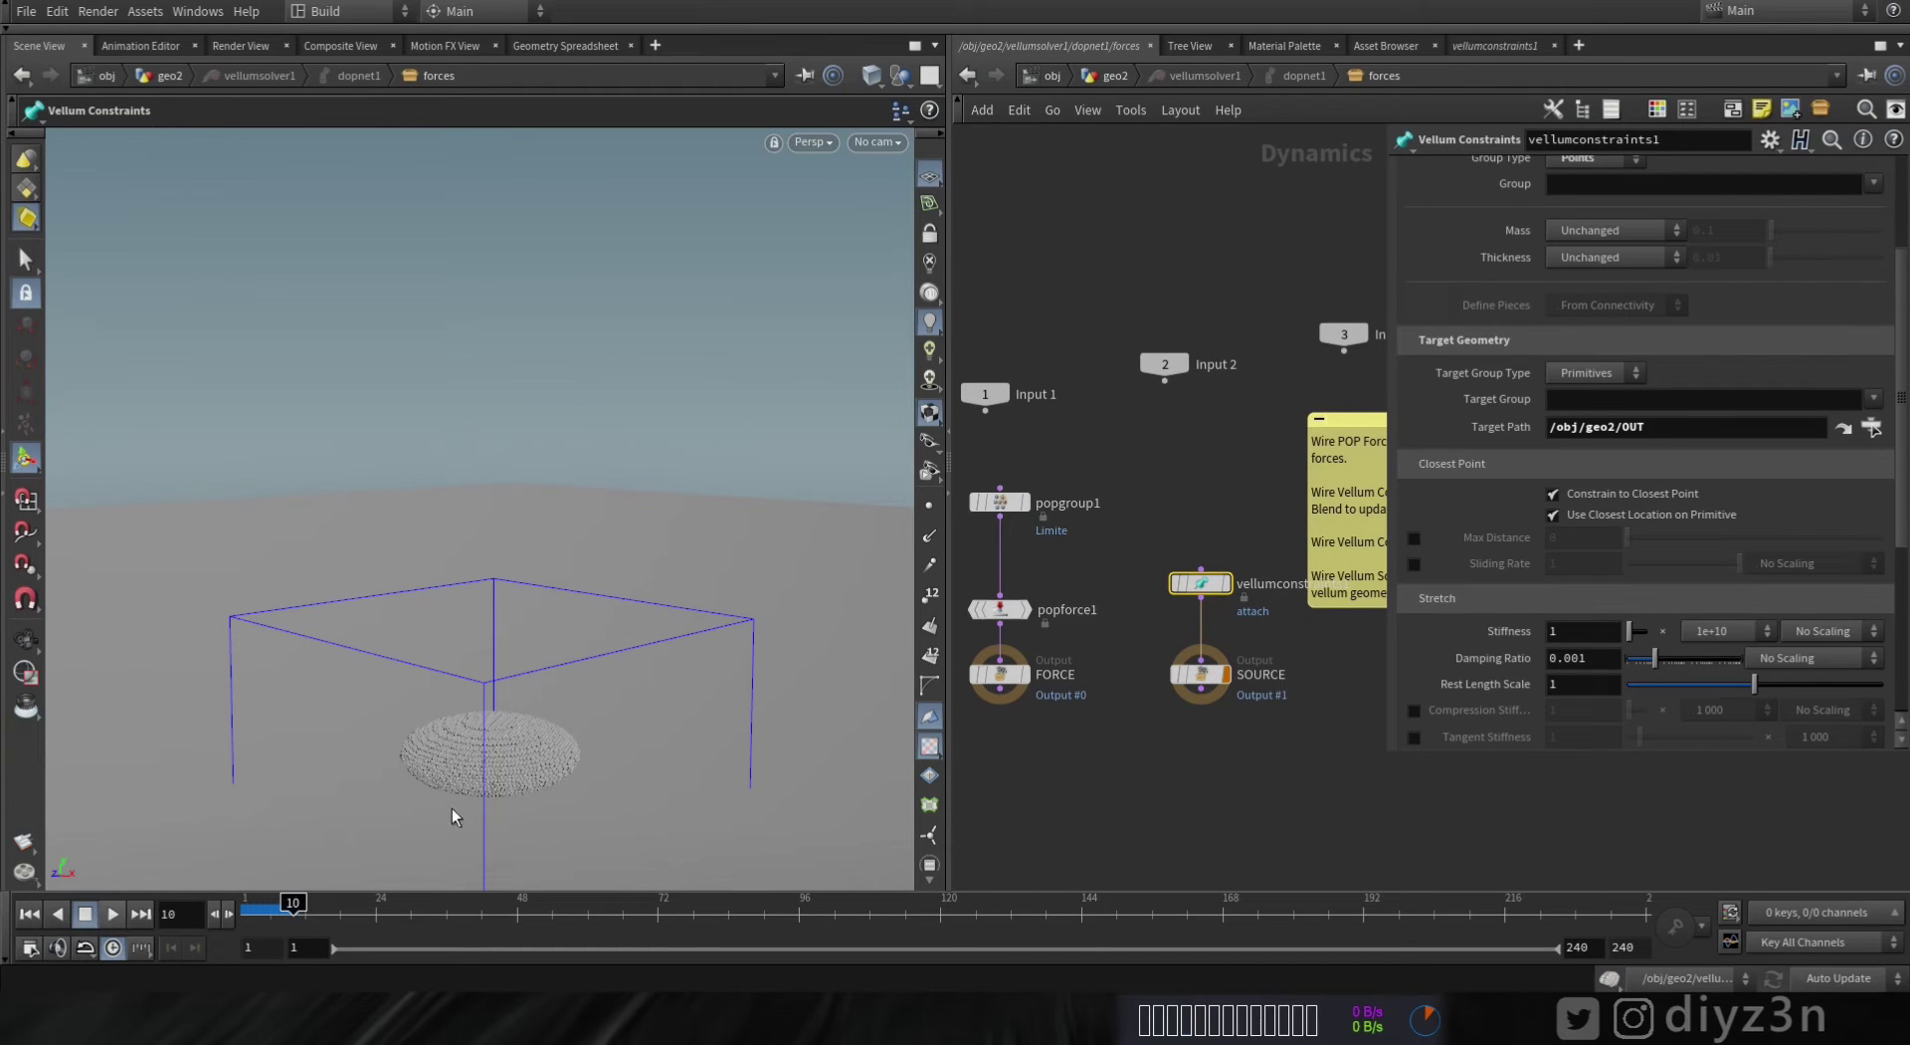
{"action": "left_click", "coordinate": [1110, 75]}
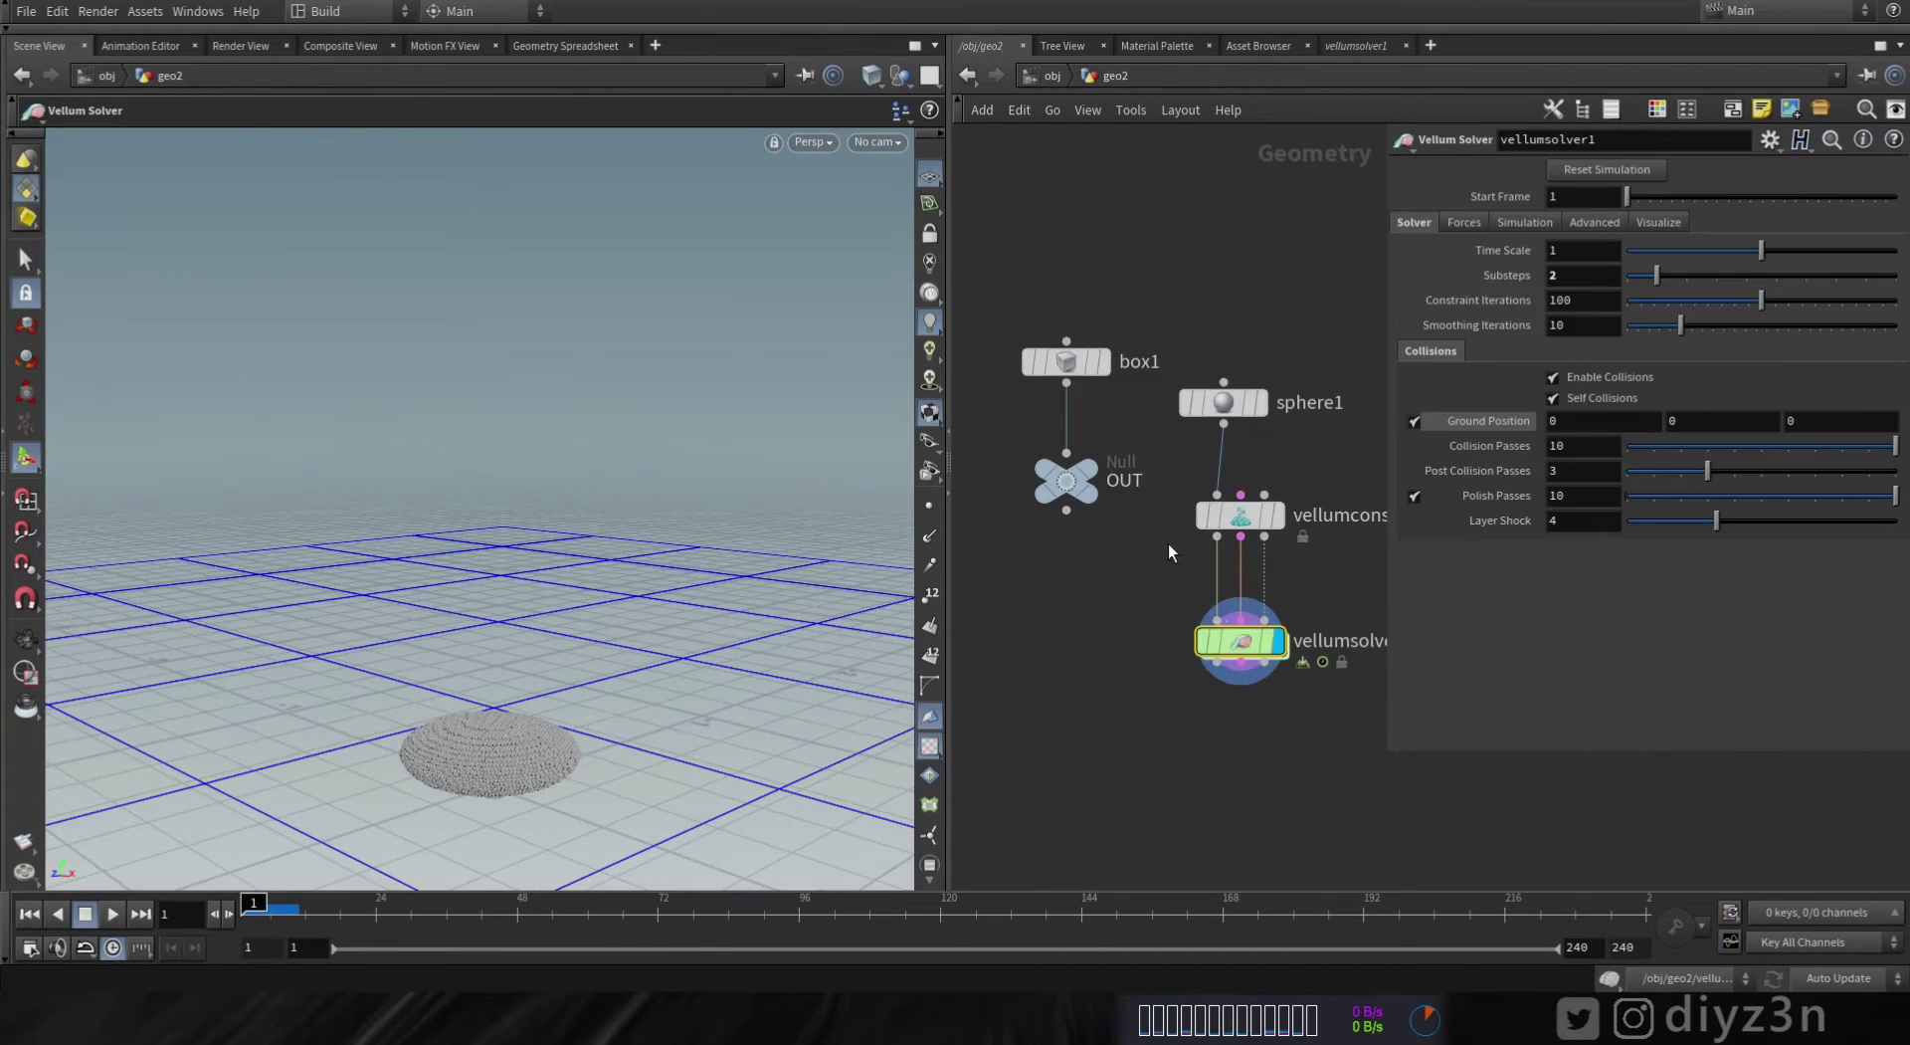
{"action": "left_click", "coordinate": [1655, 221]}
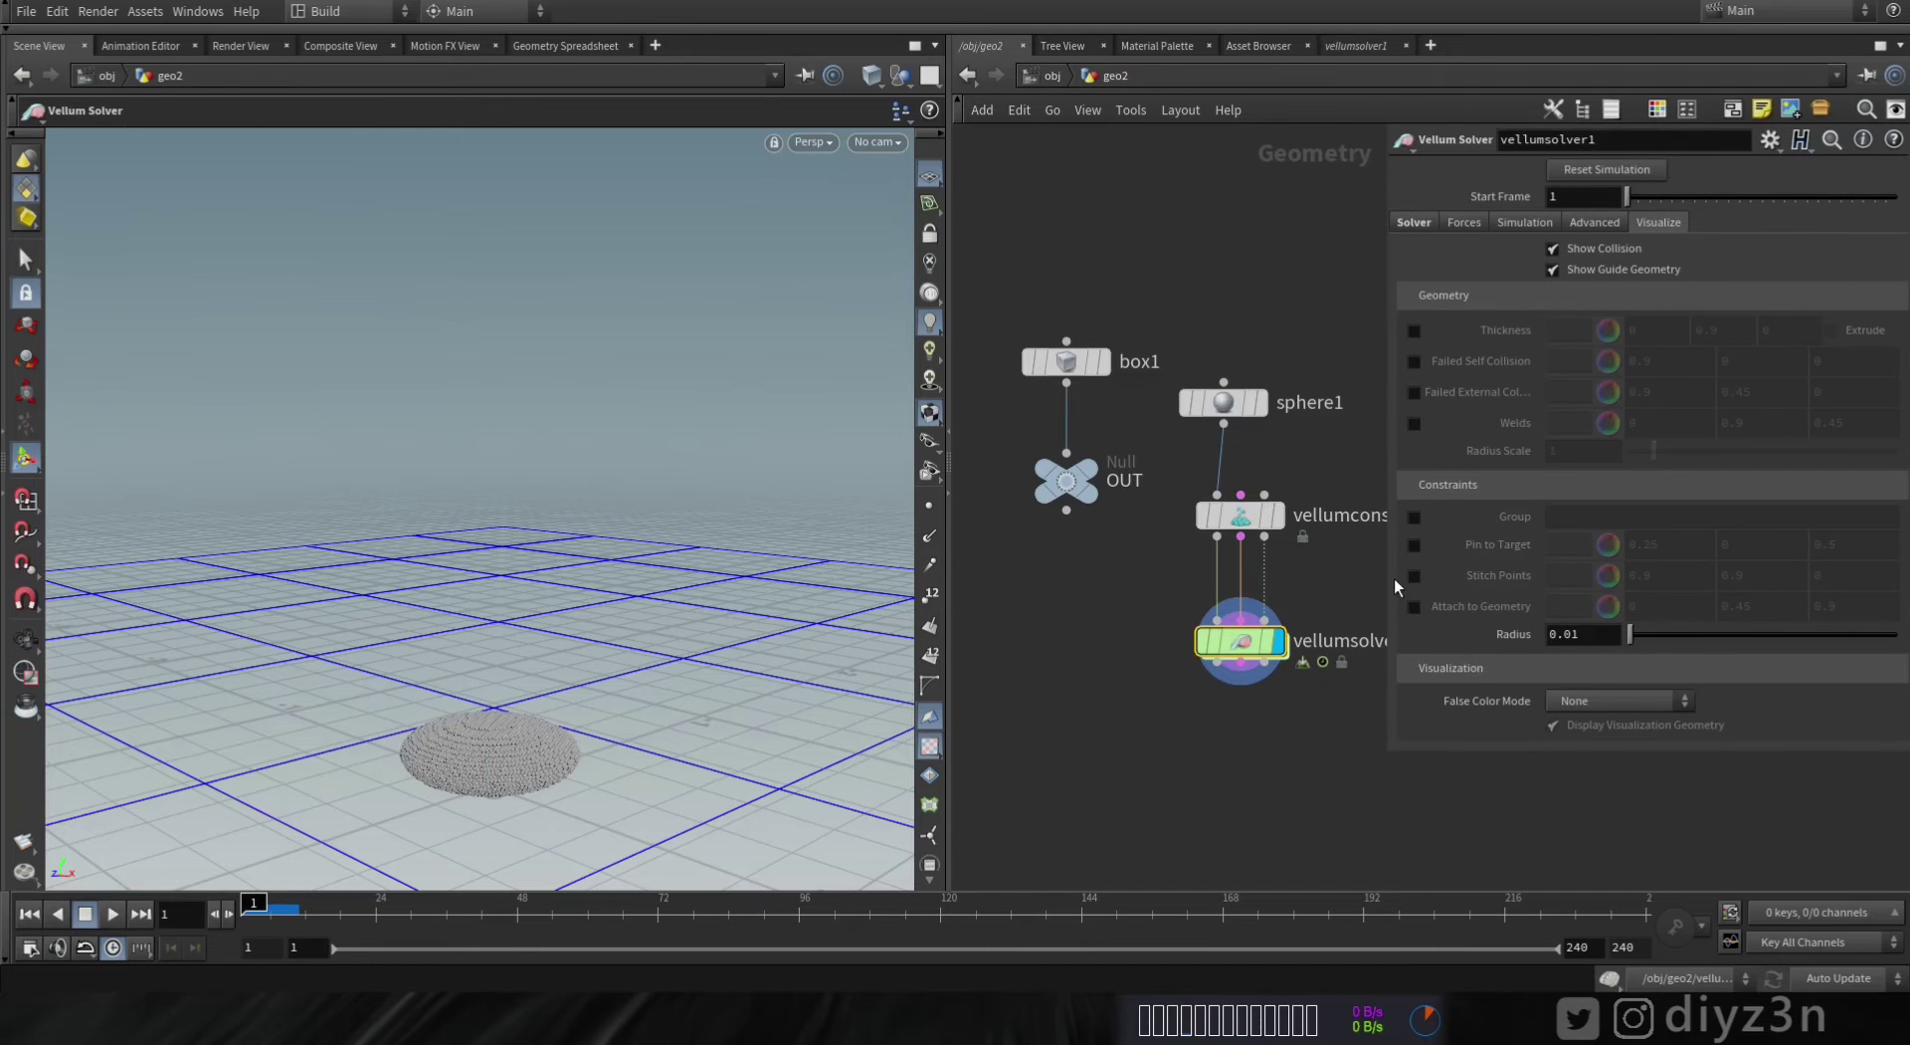
{"action": "left_click", "coordinate": [1414, 605]}
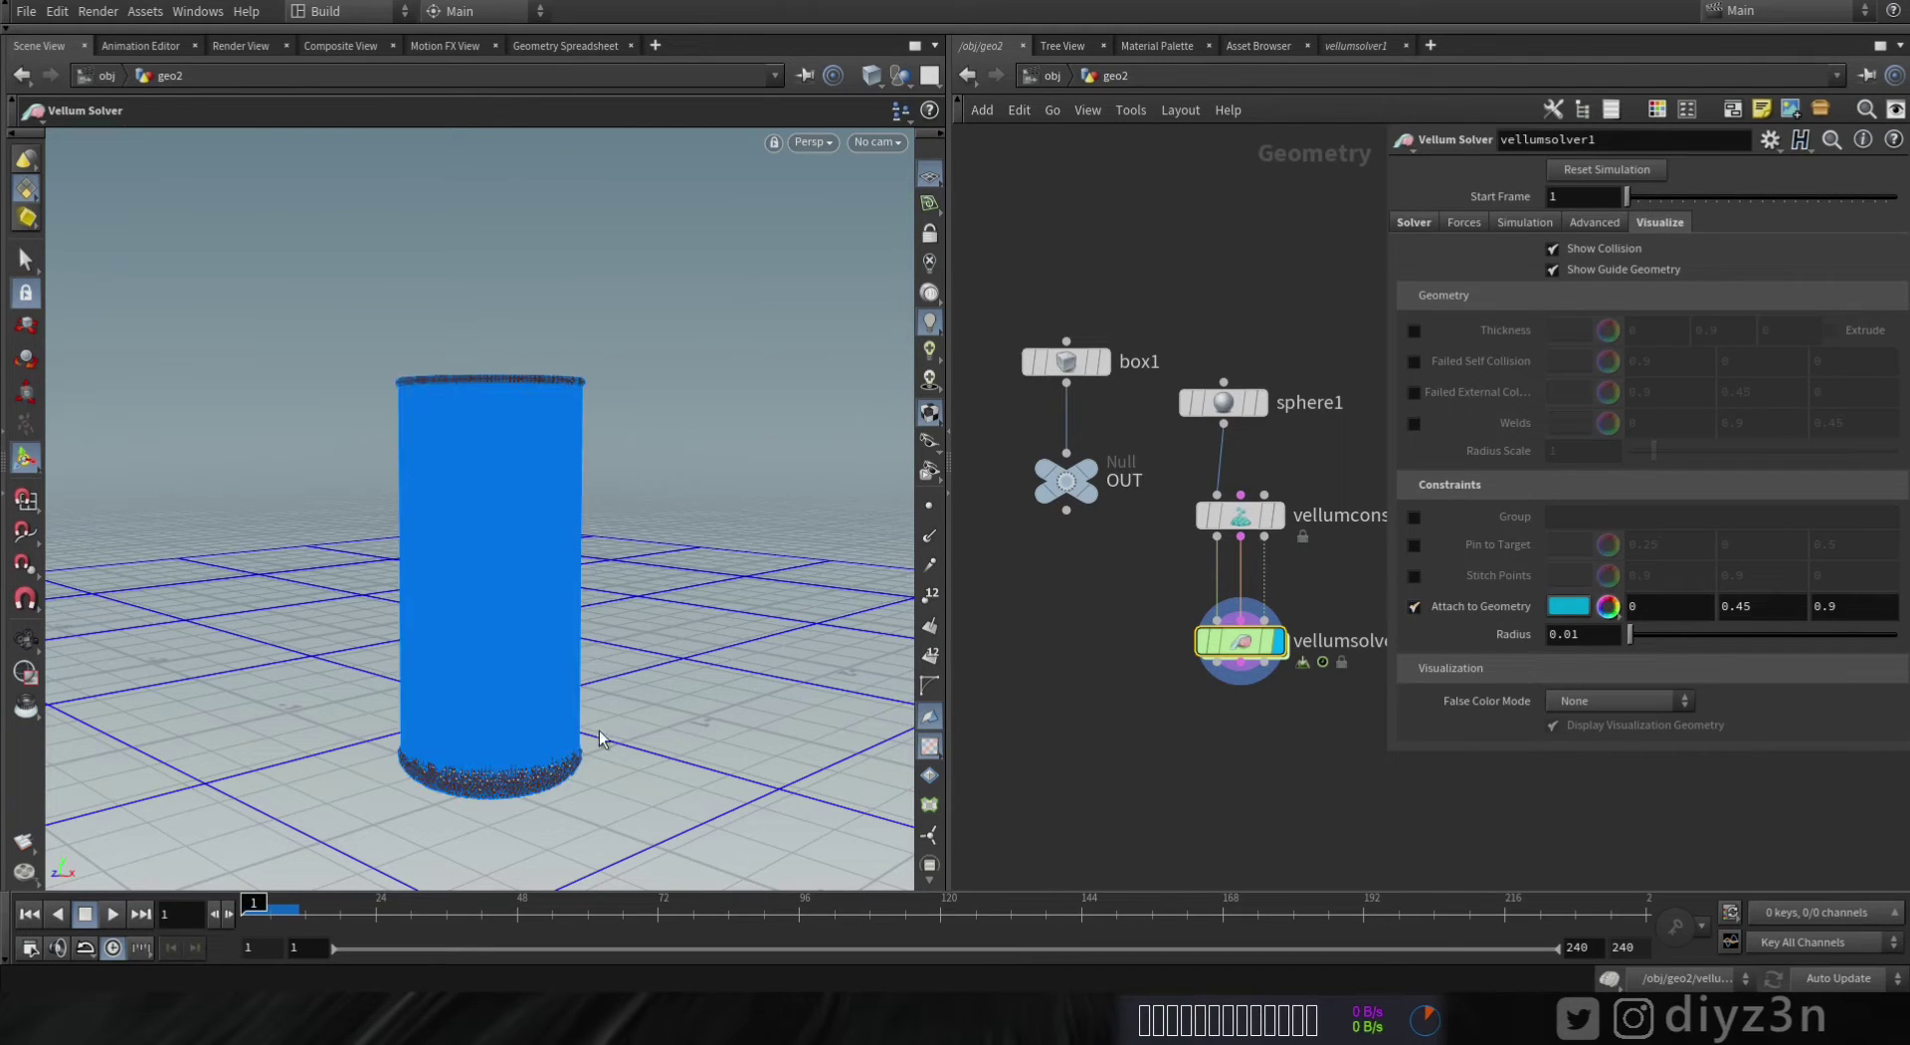
- Enable Max Distance on the Vellum Constraints node in the forces network and set it to 0.1
{"action": "double_click", "coordinate": [1241, 641]}
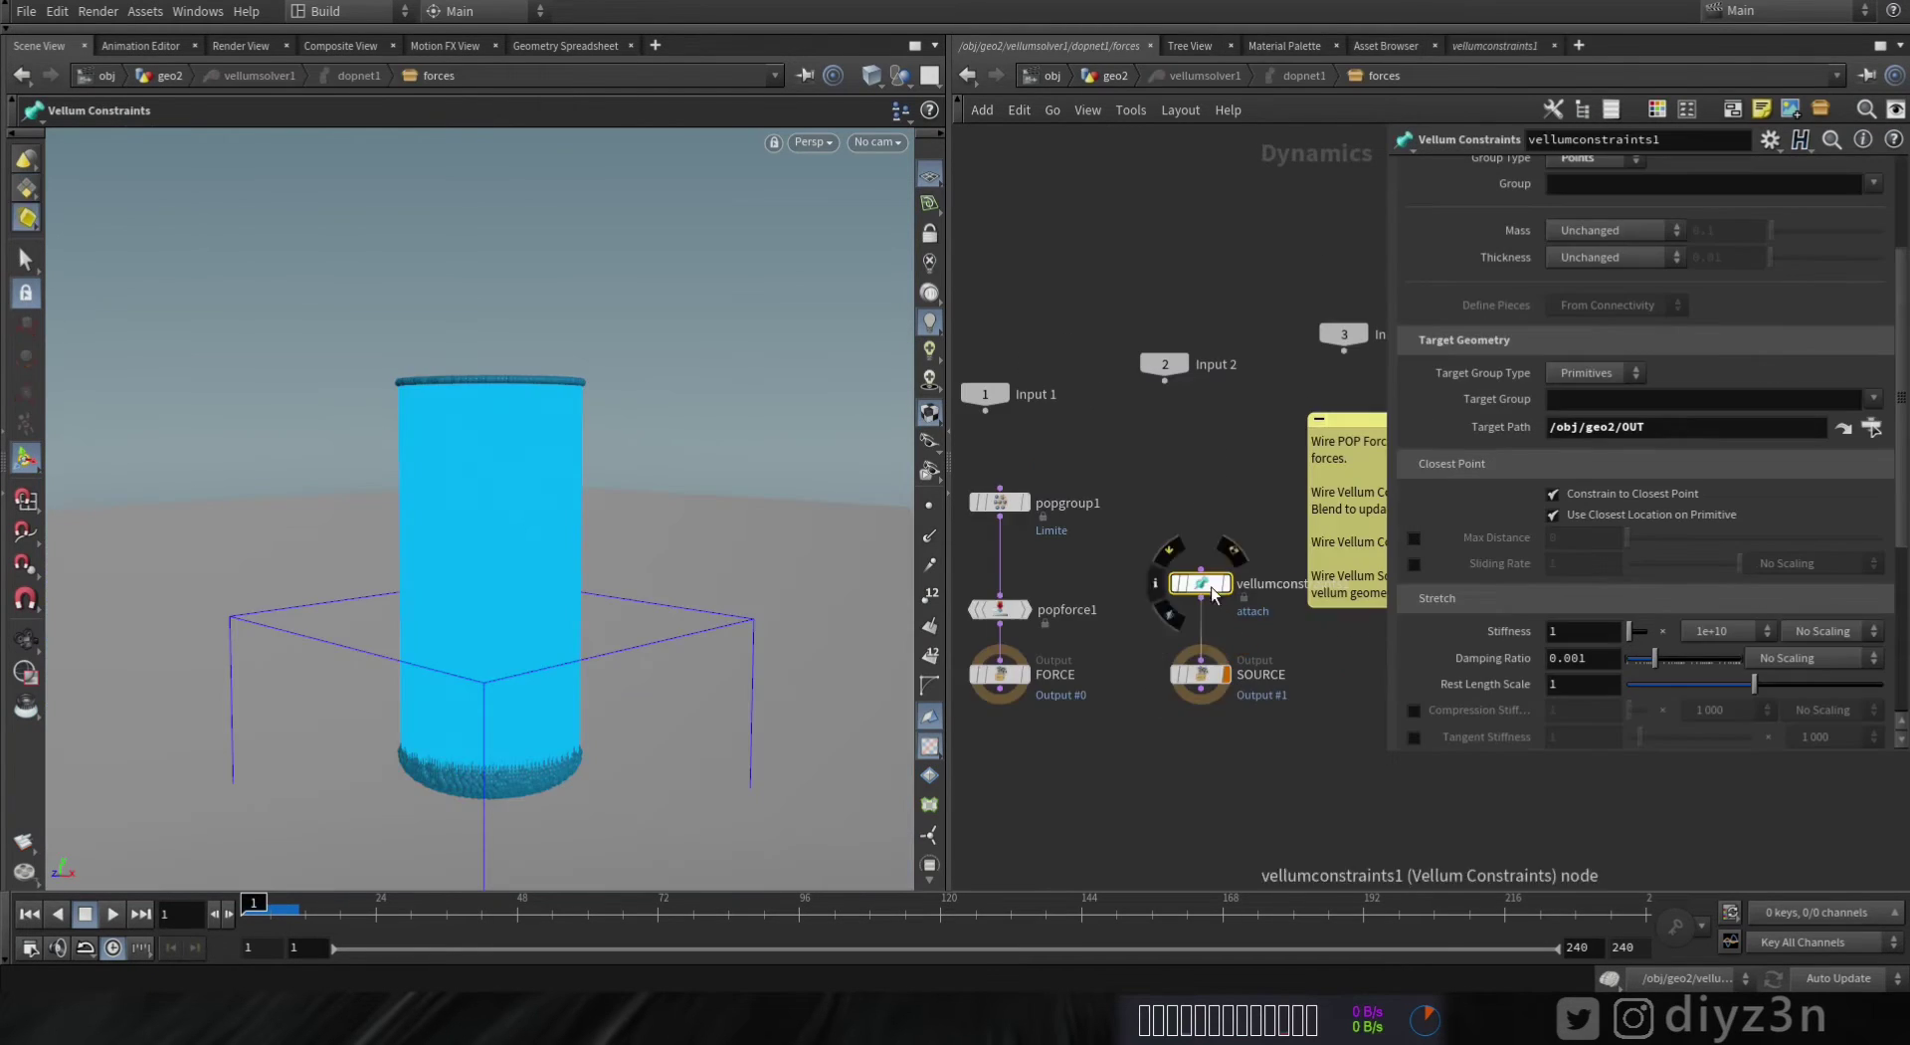
{"action": "left_click", "coordinate": [1169, 551]}
{"action": "left_click", "coordinate": [1169, 550]}
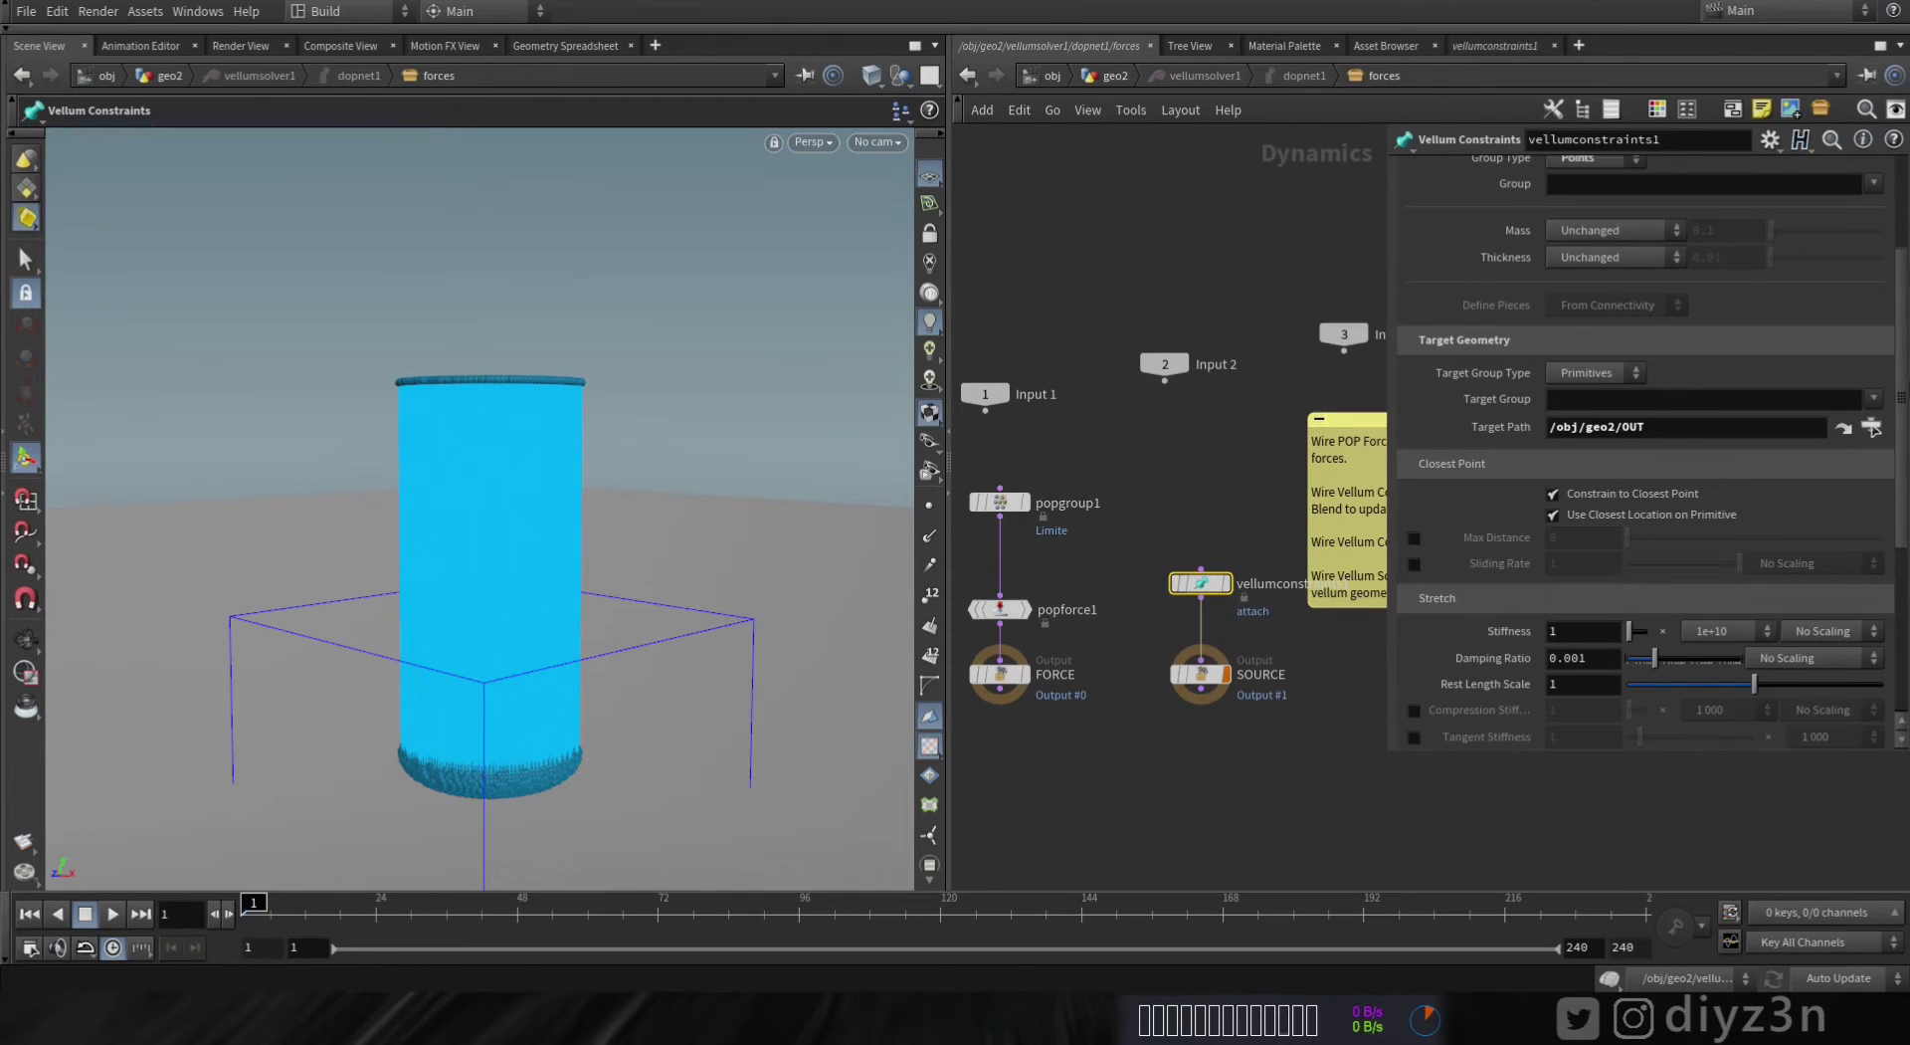
{"action": "left_click", "coordinate": [1415, 539]}
{"action": "left_click", "coordinate": [1593, 536]}
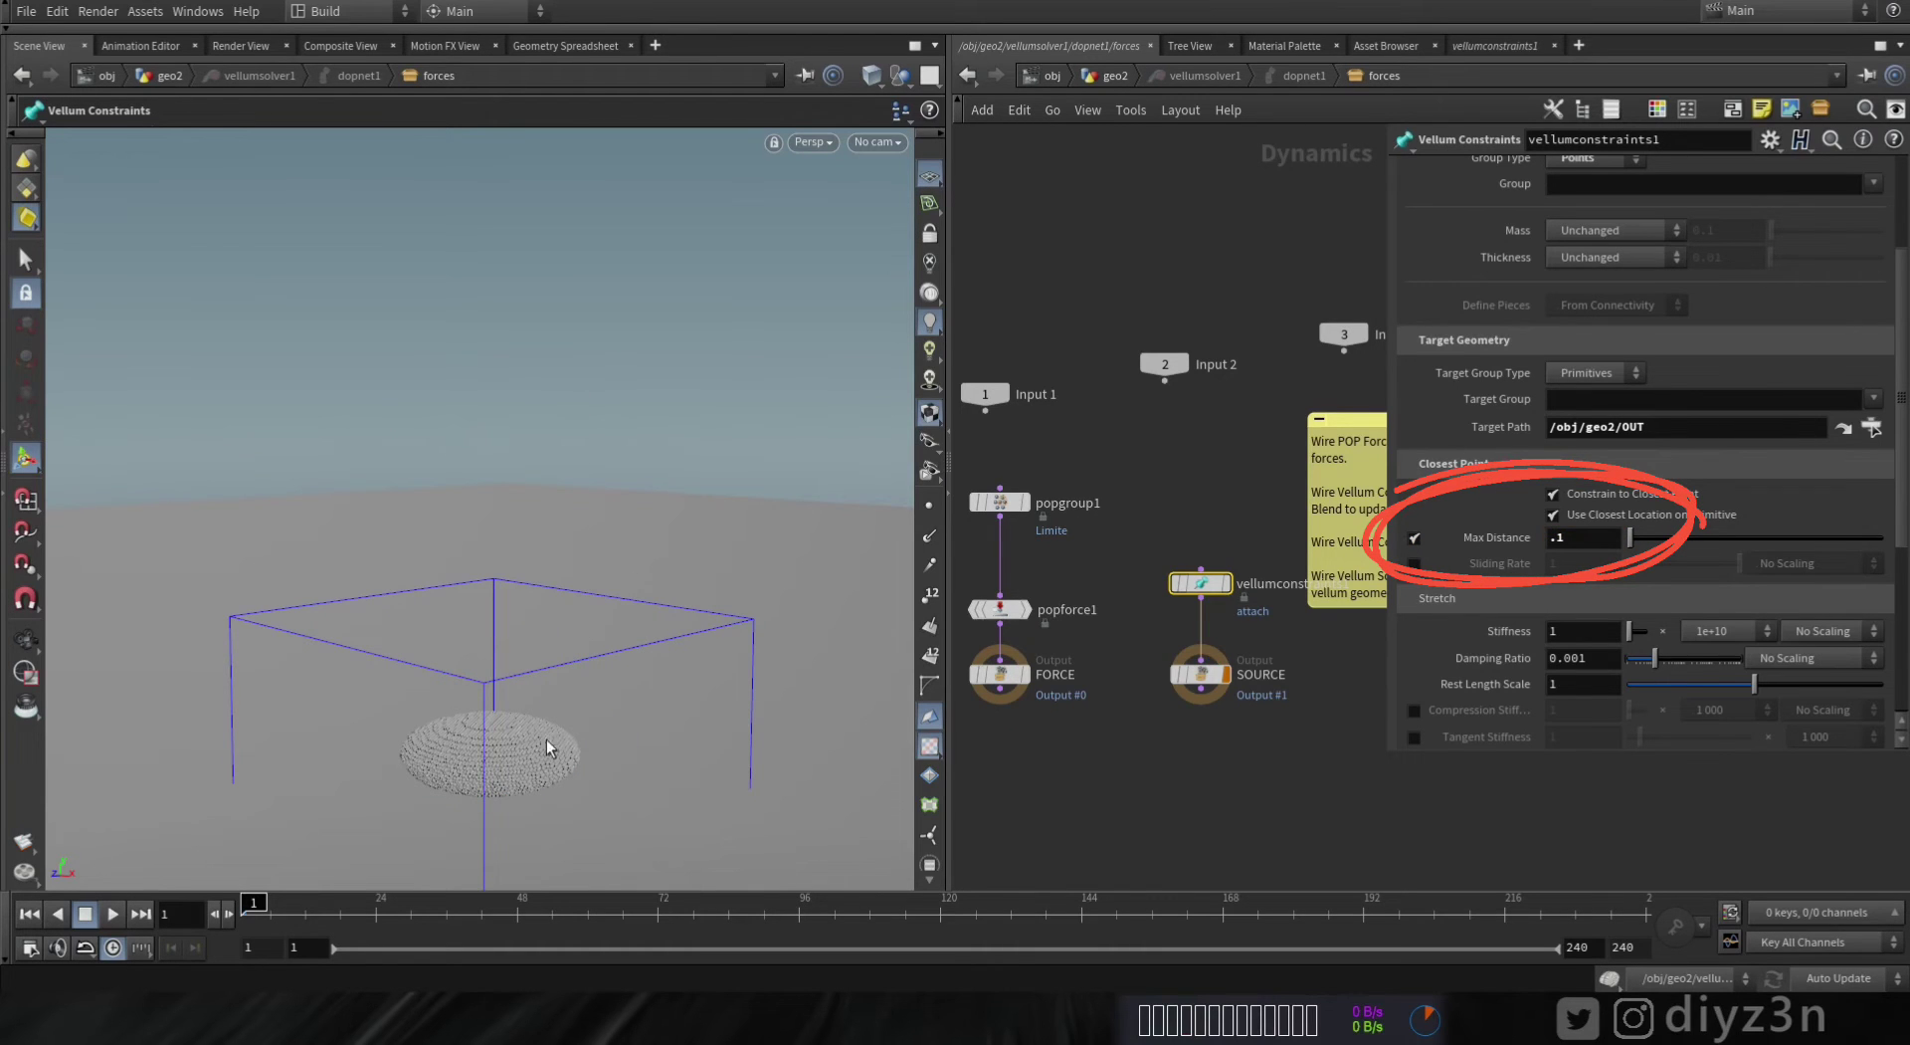
- Play the simulation and zoom in to check which grains attach to the box
{"action": "left_click", "coordinate": [110, 914]}
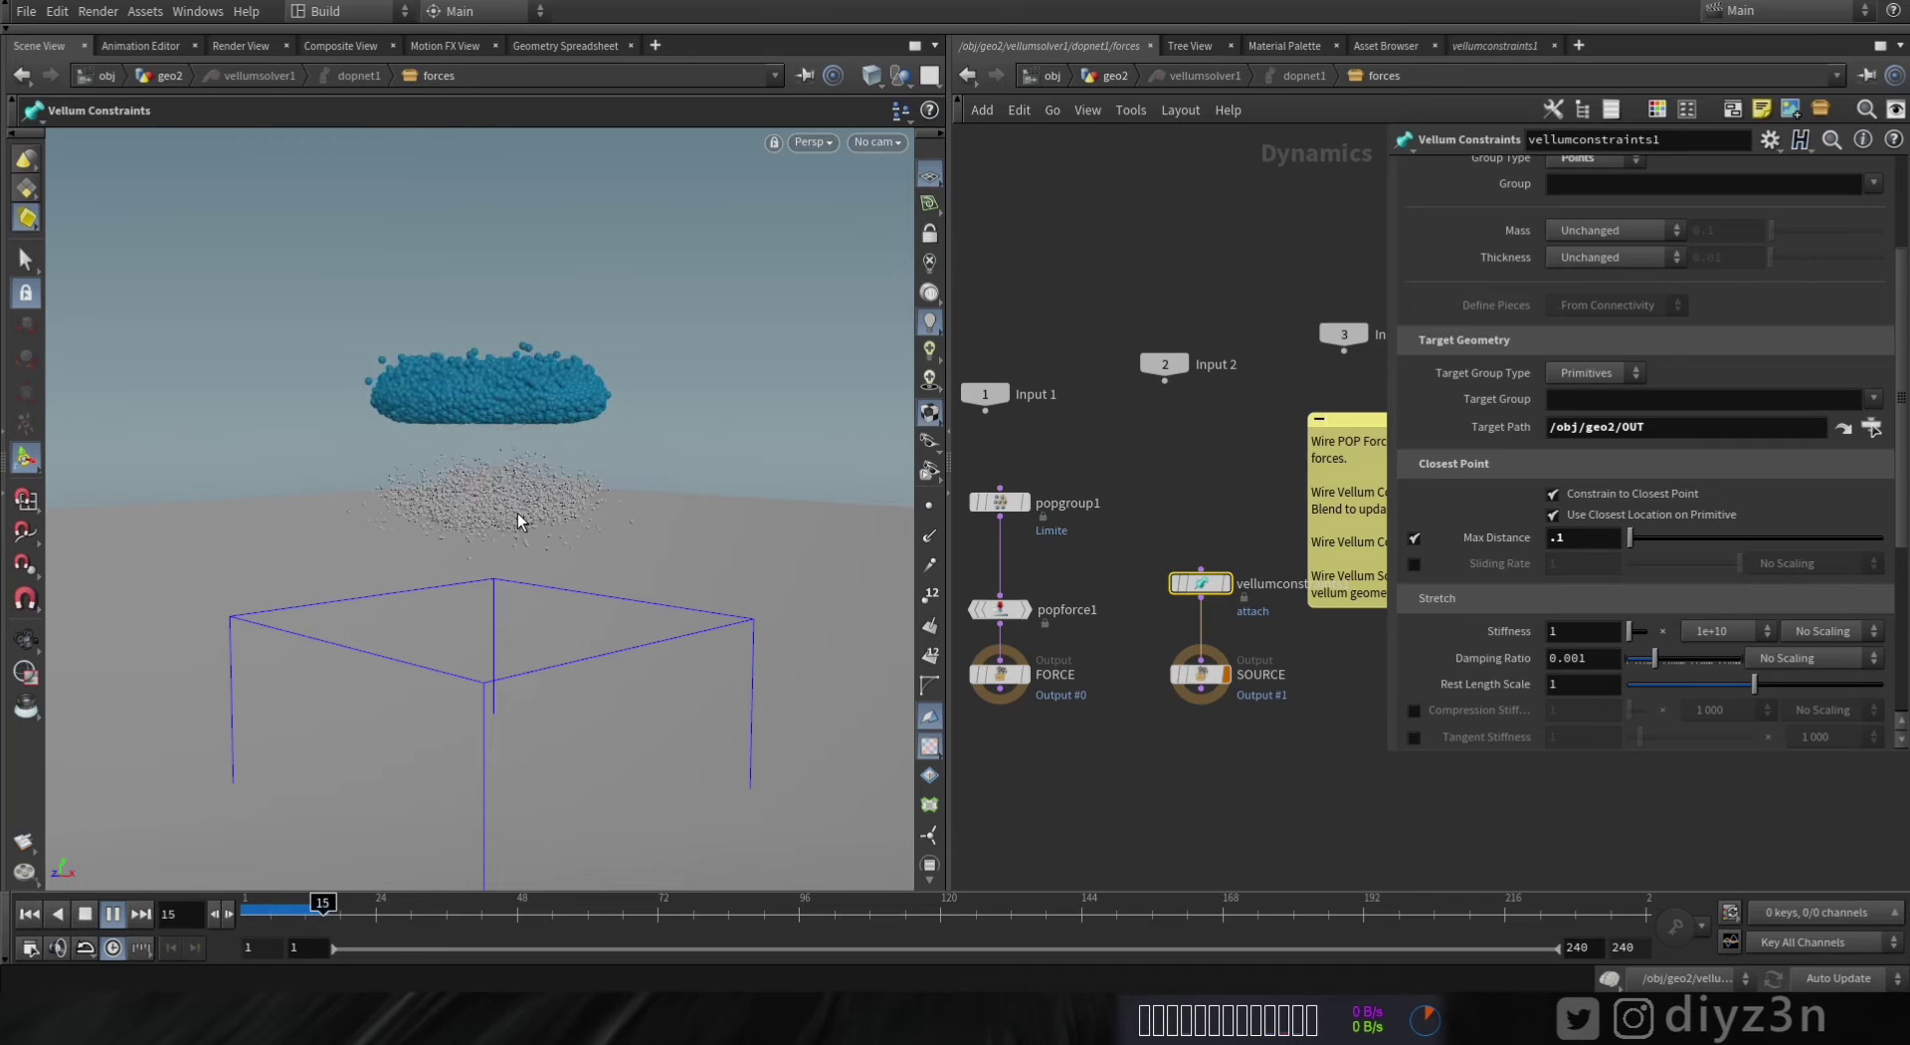
{"action": "left_click", "coordinate": [85, 916]}
{"action": "right_click_drag", "start_coordinate": [494, 418], "coordinate": [565, 414], "text": "alt"}
{"action": "left_click", "coordinate": [1061, 439]}
- Return to geo2 and turn off the solver's Attach to Geometry visualization to view the bare grains
{"action": "left_click", "coordinate": [1116, 78]}
{"action": "left_click", "coordinate": [1415, 608]}
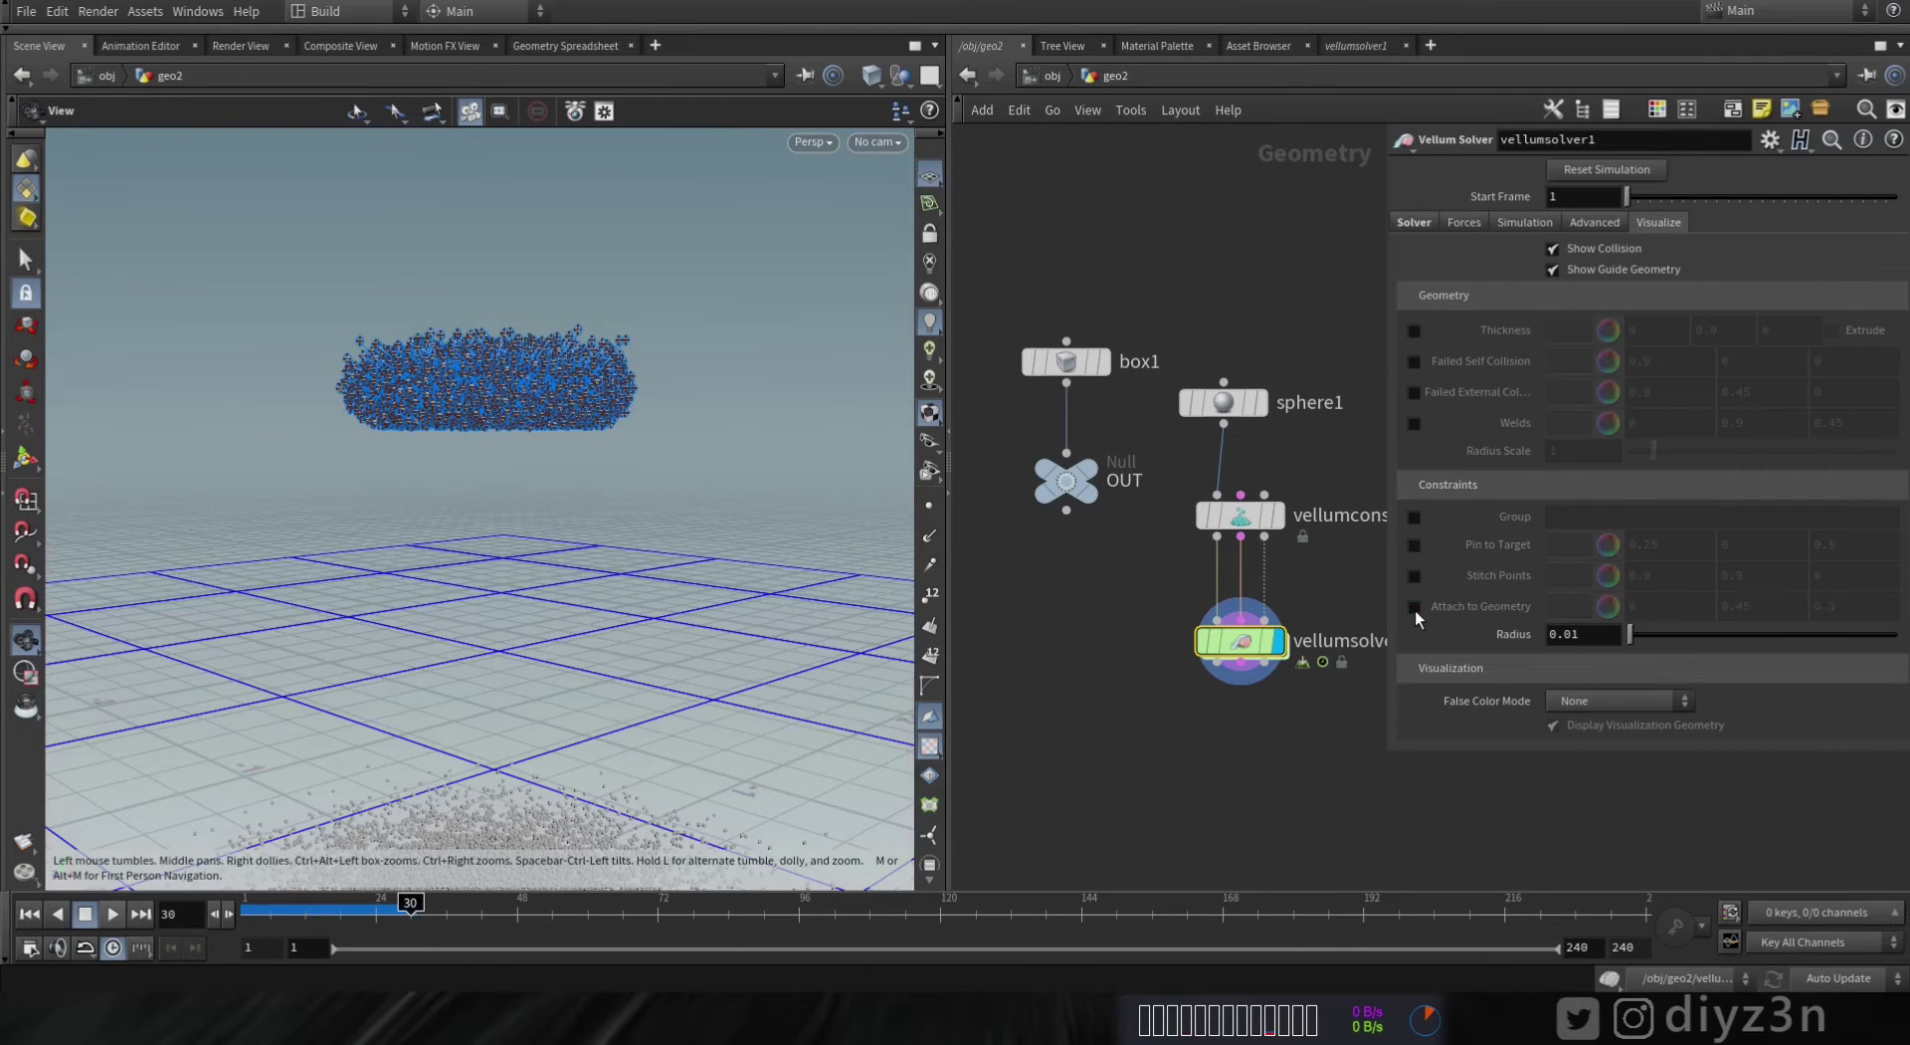
{"action": "right_click_drag", "start_coordinate": [457, 387], "coordinate": [529, 387]}
{"action": "right_click_drag", "start_coordinate": [483, 636], "coordinate": [388, 575]}
{"action": "middle_click_drag", "start_coordinate": [531, 612], "coordinate": [503, 502]}
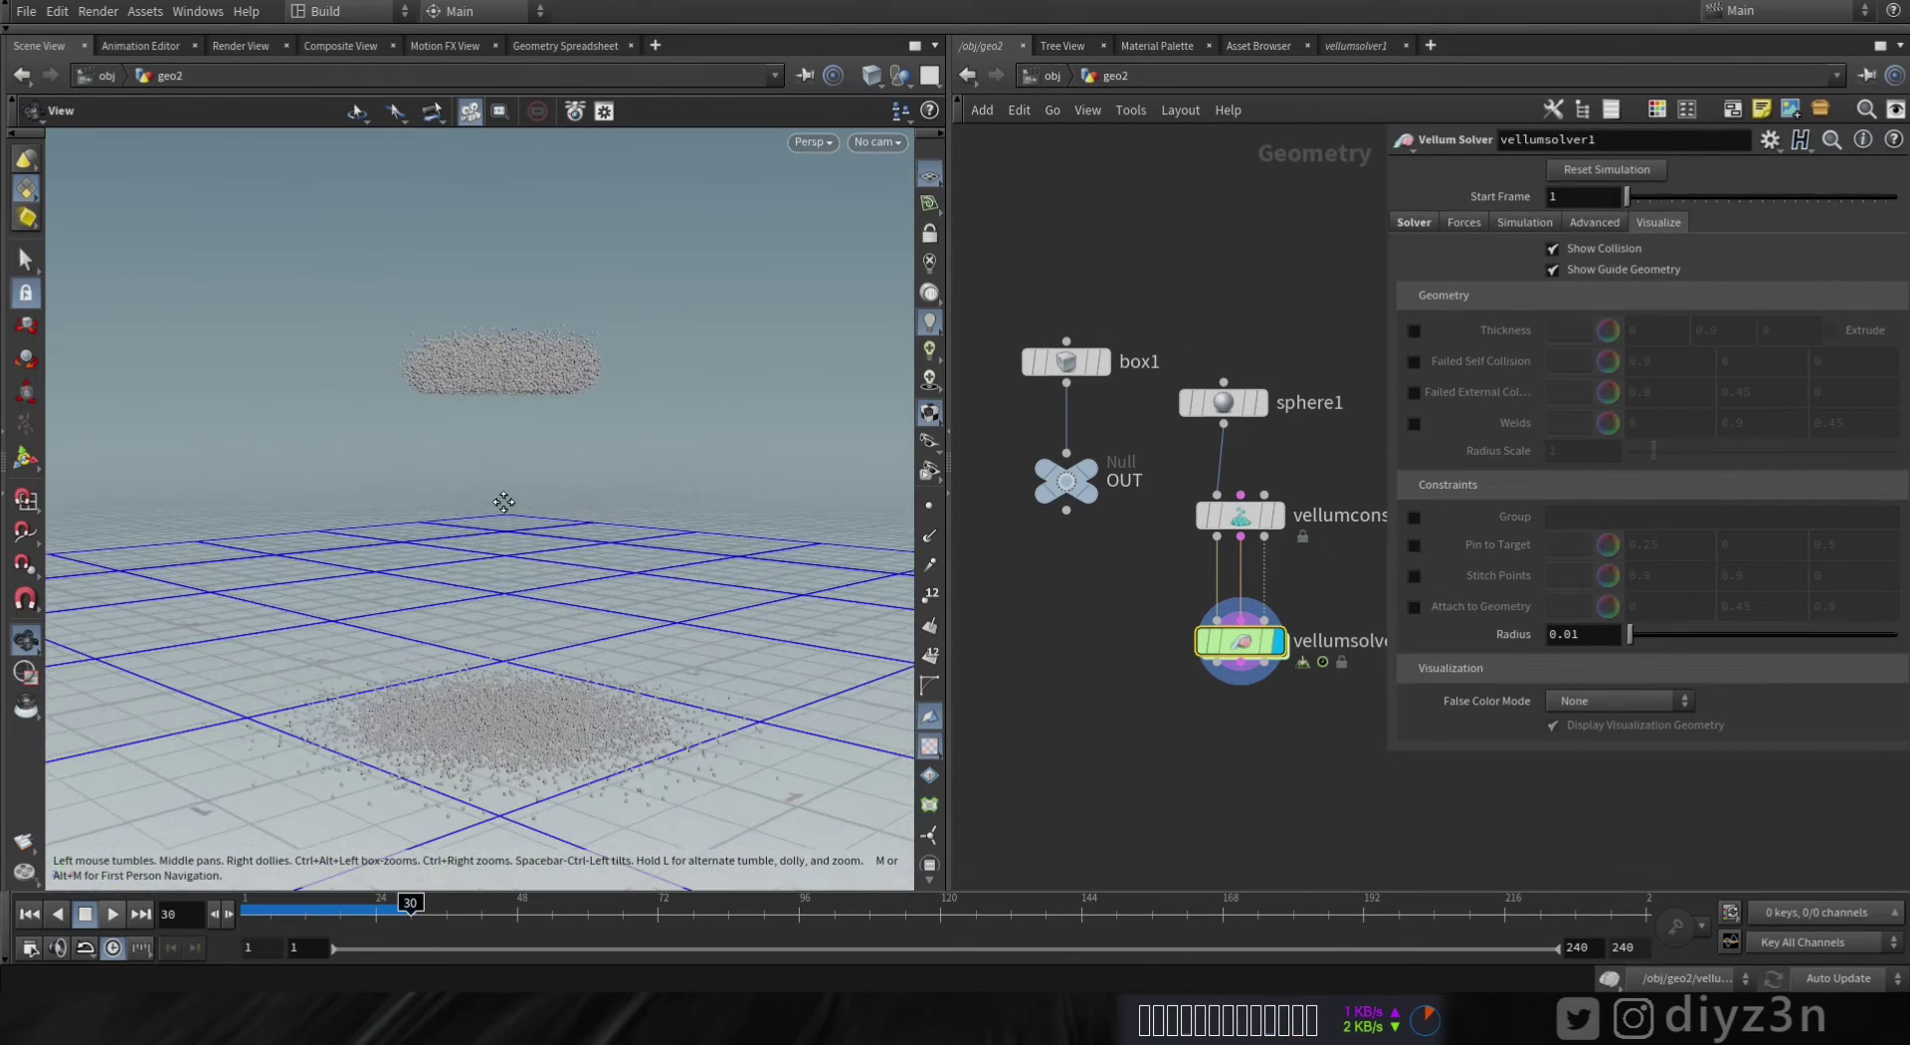
- Replay the simulation, rewind to the first frame and turn the Attach to Geometry visualization back on
{"action": "left_click", "coordinate": [29, 914]}
{"action": "left_click", "coordinate": [112, 914]}
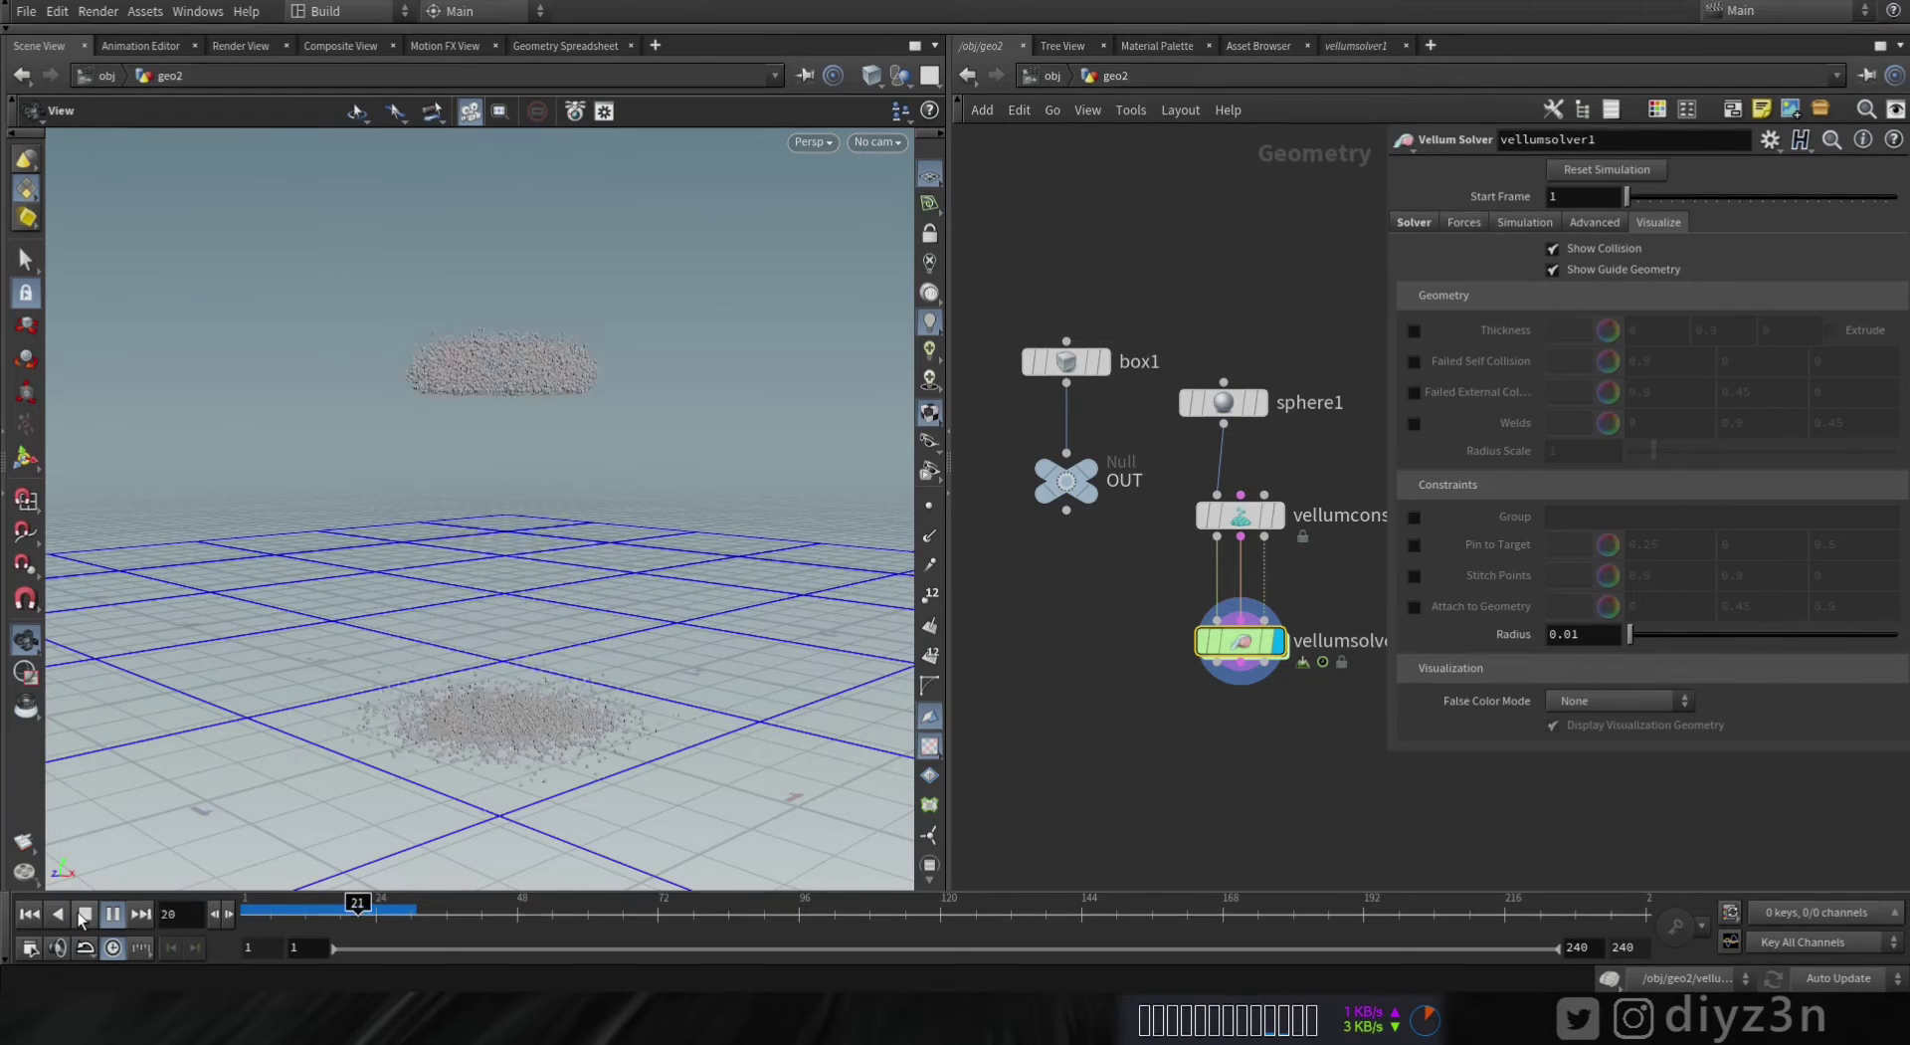
{"action": "left_click", "coordinate": [84, 915]}
{"action": "left_click", "coordinate": [29, 916]}
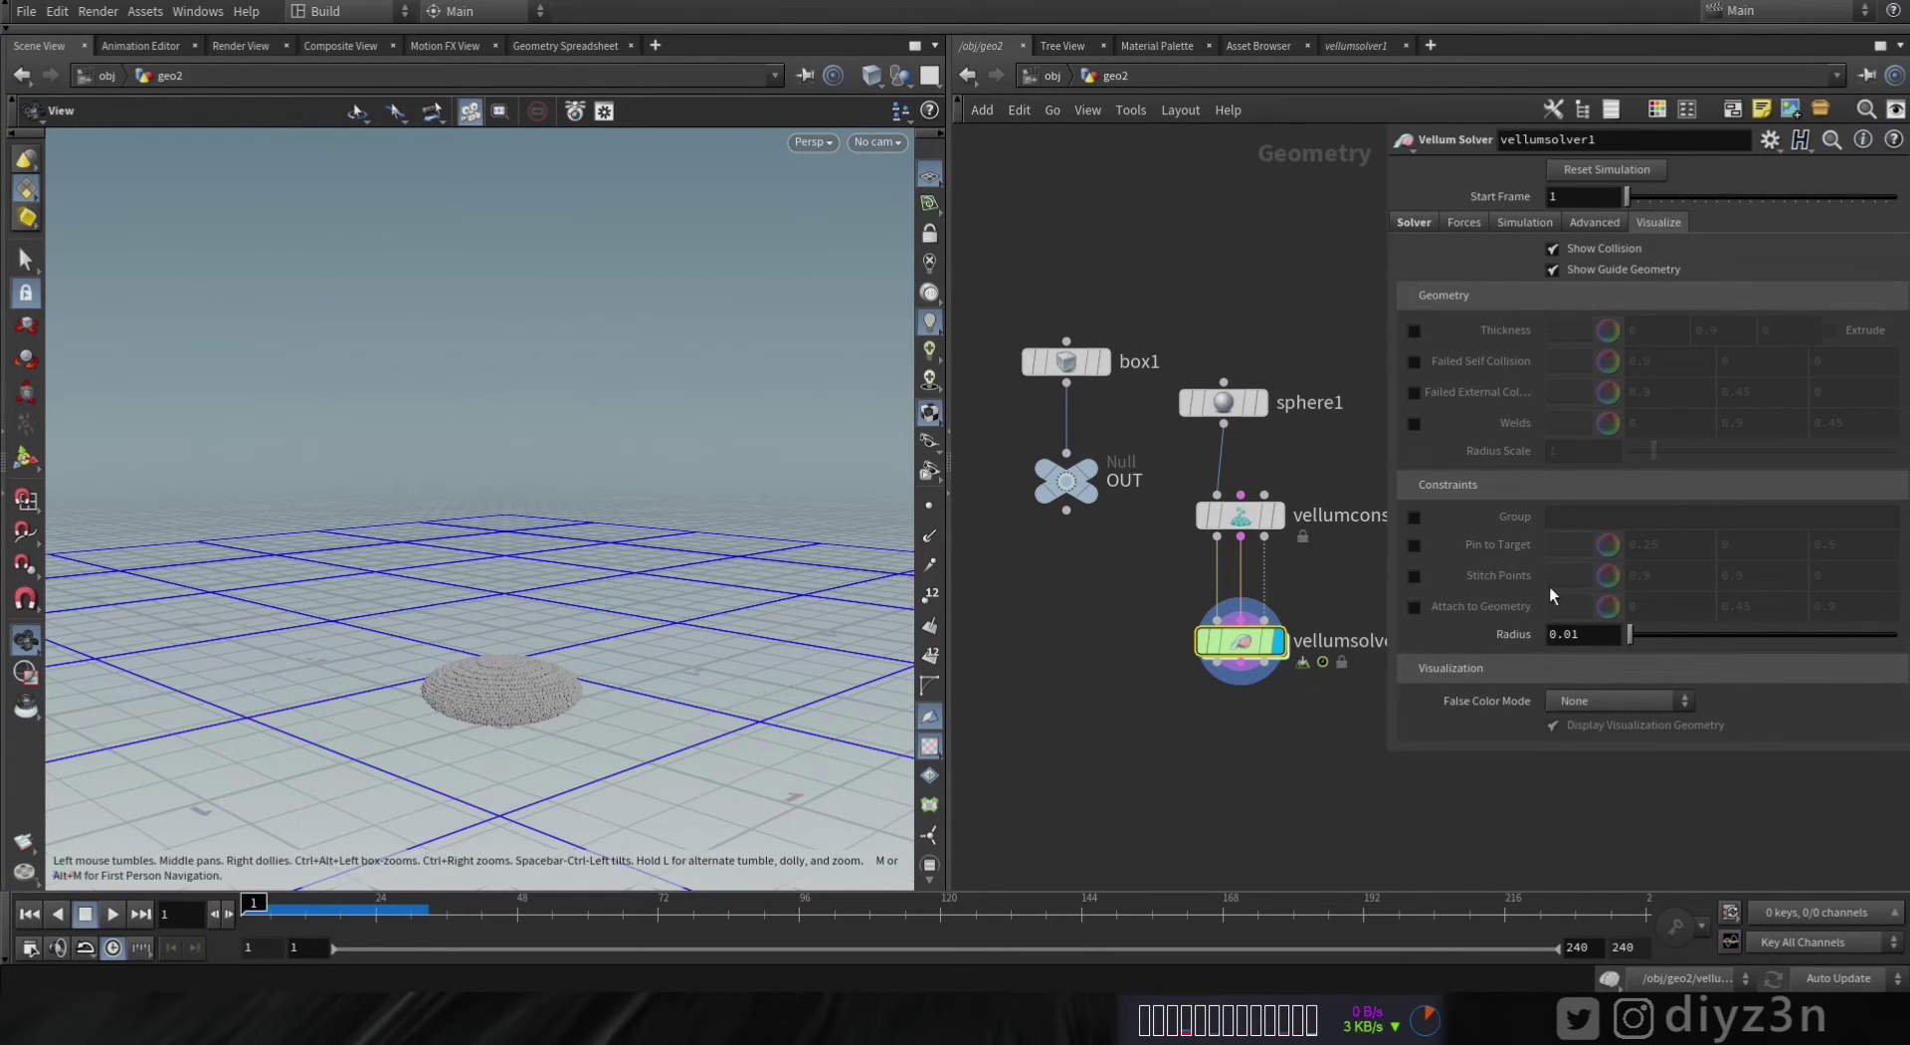
{"action": "left_click", "coordinate": [1413, 607]}
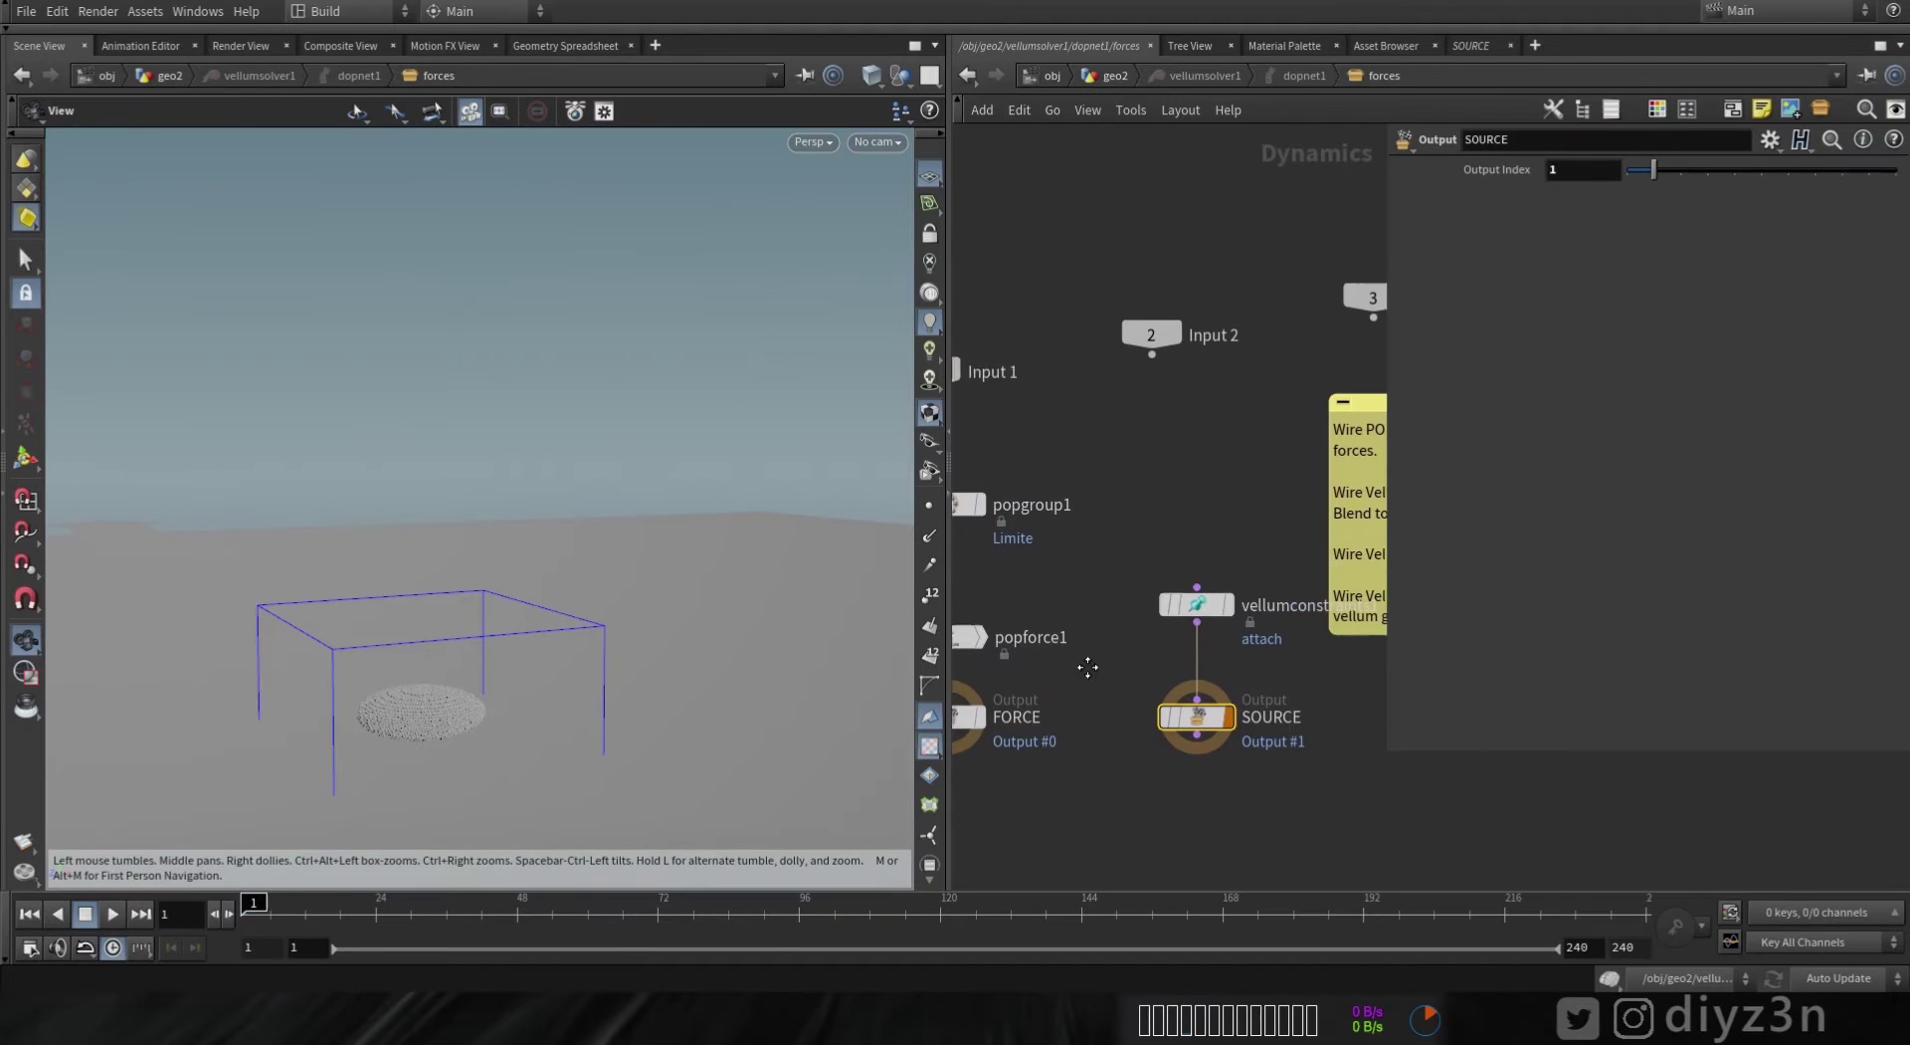
- Add a Vellum Constraints node above the attach constraint in the SOURCE chain of the forces network
{"action": "left_click", "coordinate": [1179, 595]}
{"action": "key", "text": "Tab"}
{"action": "type", "text": "const"}
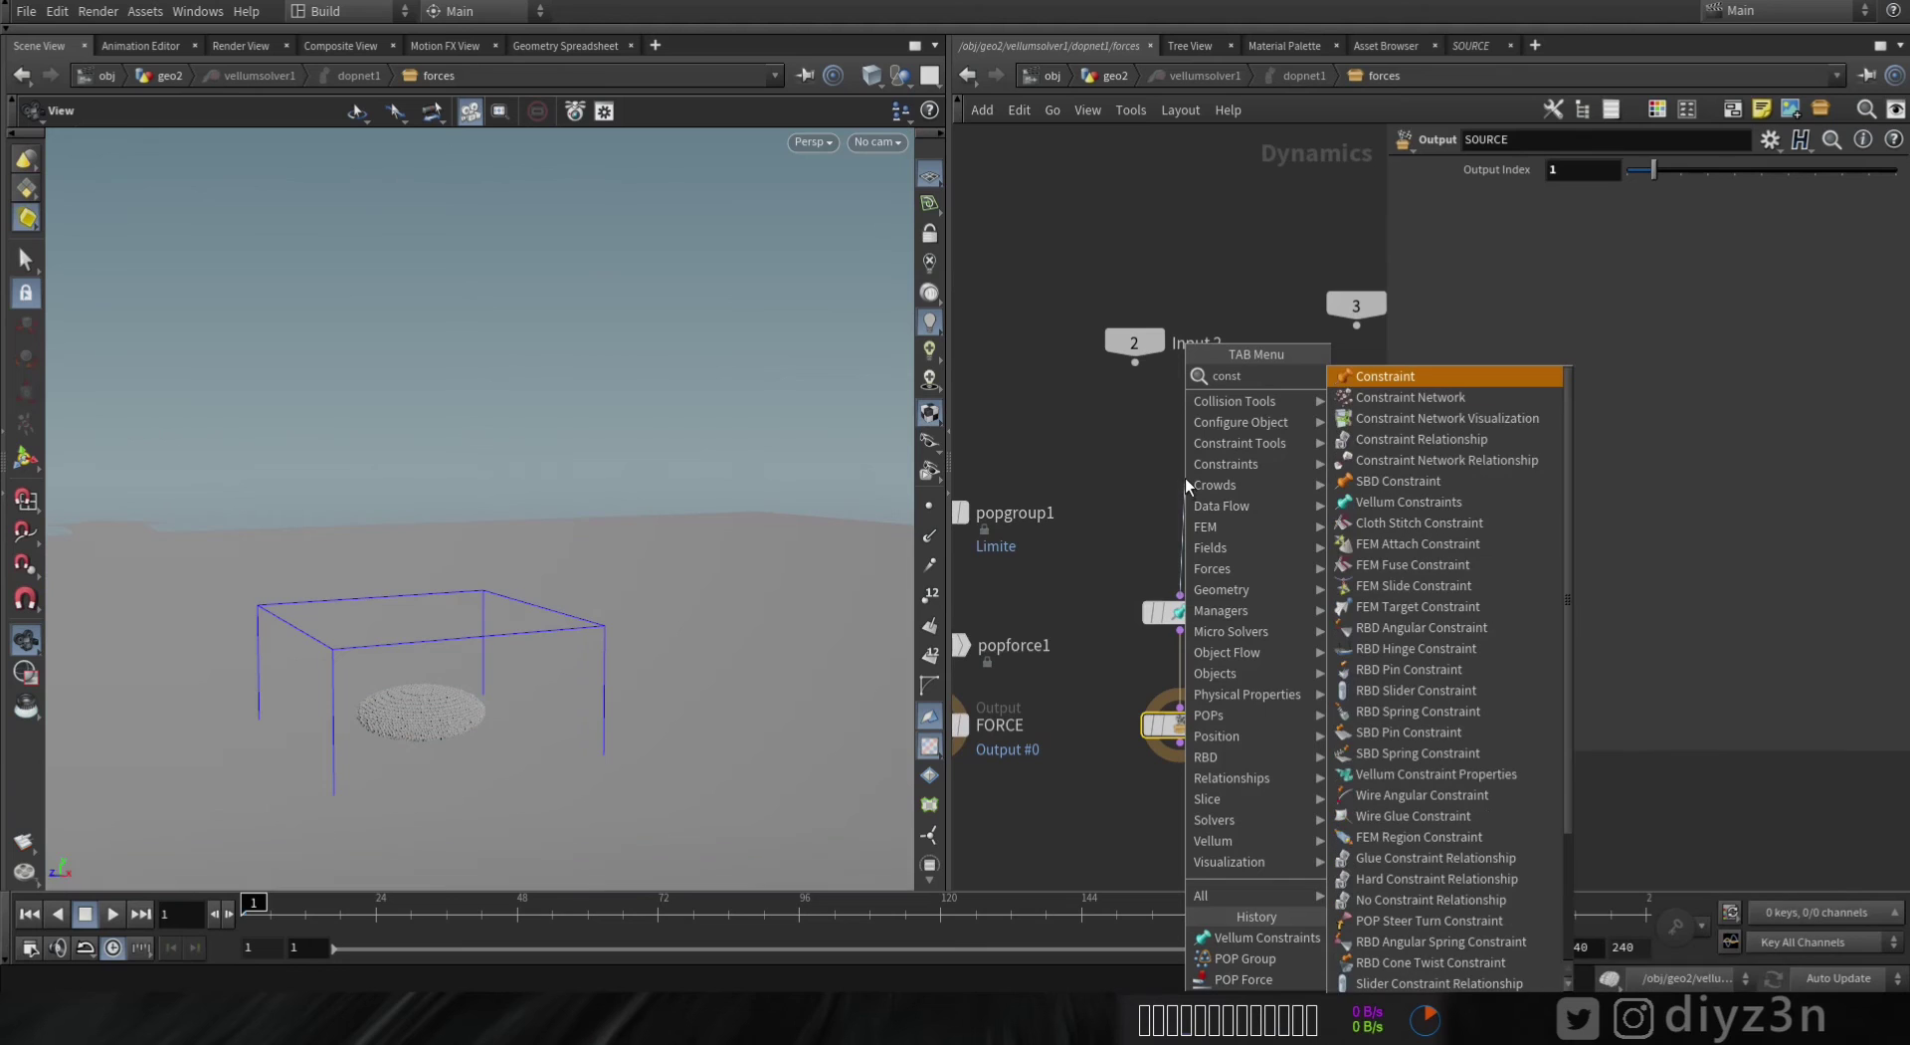
{"action": "left_click", "coordinate": [1387, 501]}
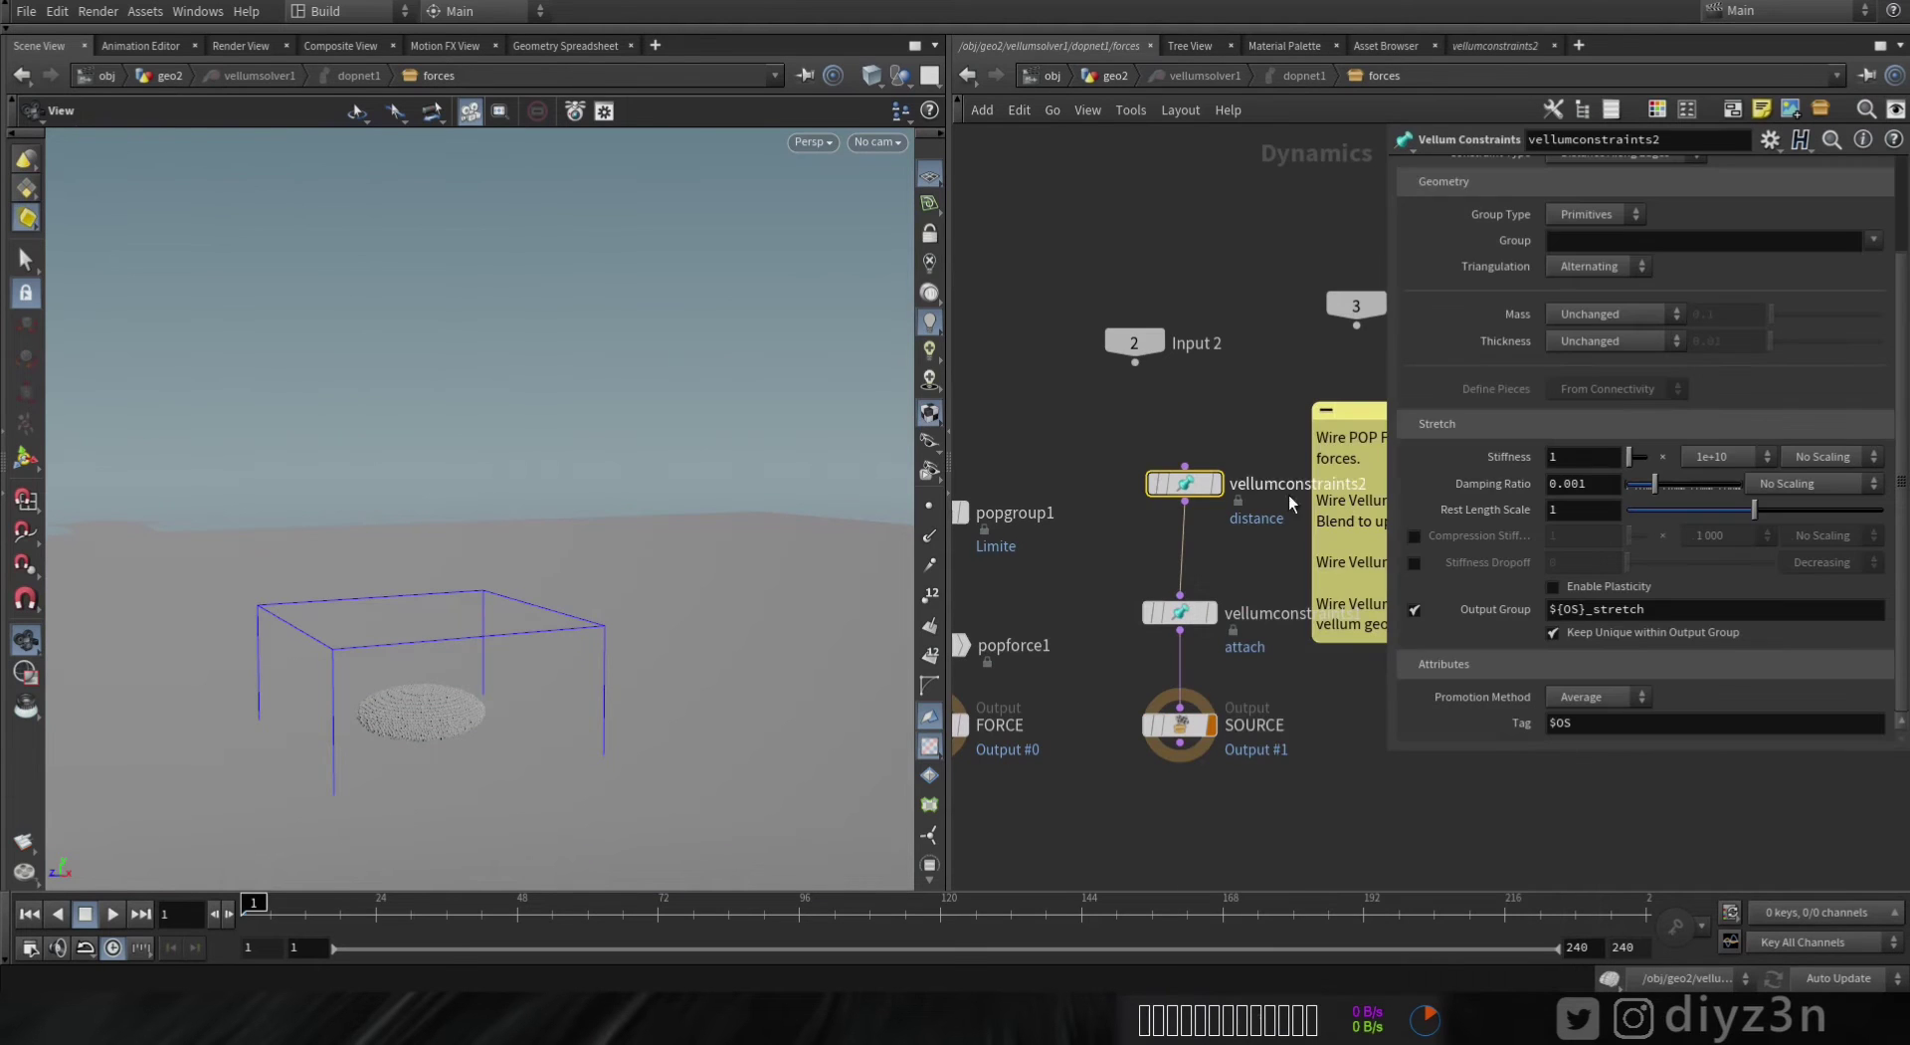
- Make the new Vellum Constraints node a Glue constraint, with Group Type and Target Group Type both set to Points
{"action": "scroll", "coordinate": [1902, 239], "scroll_direction": "up", "scroll_amount": 2}
{"action": "scroll", "coordinate": [1902, 239], "scroll_direction": "up", "scroll_amount": 1}
{"action": "left_click", "coordinate": [1614, 261]}
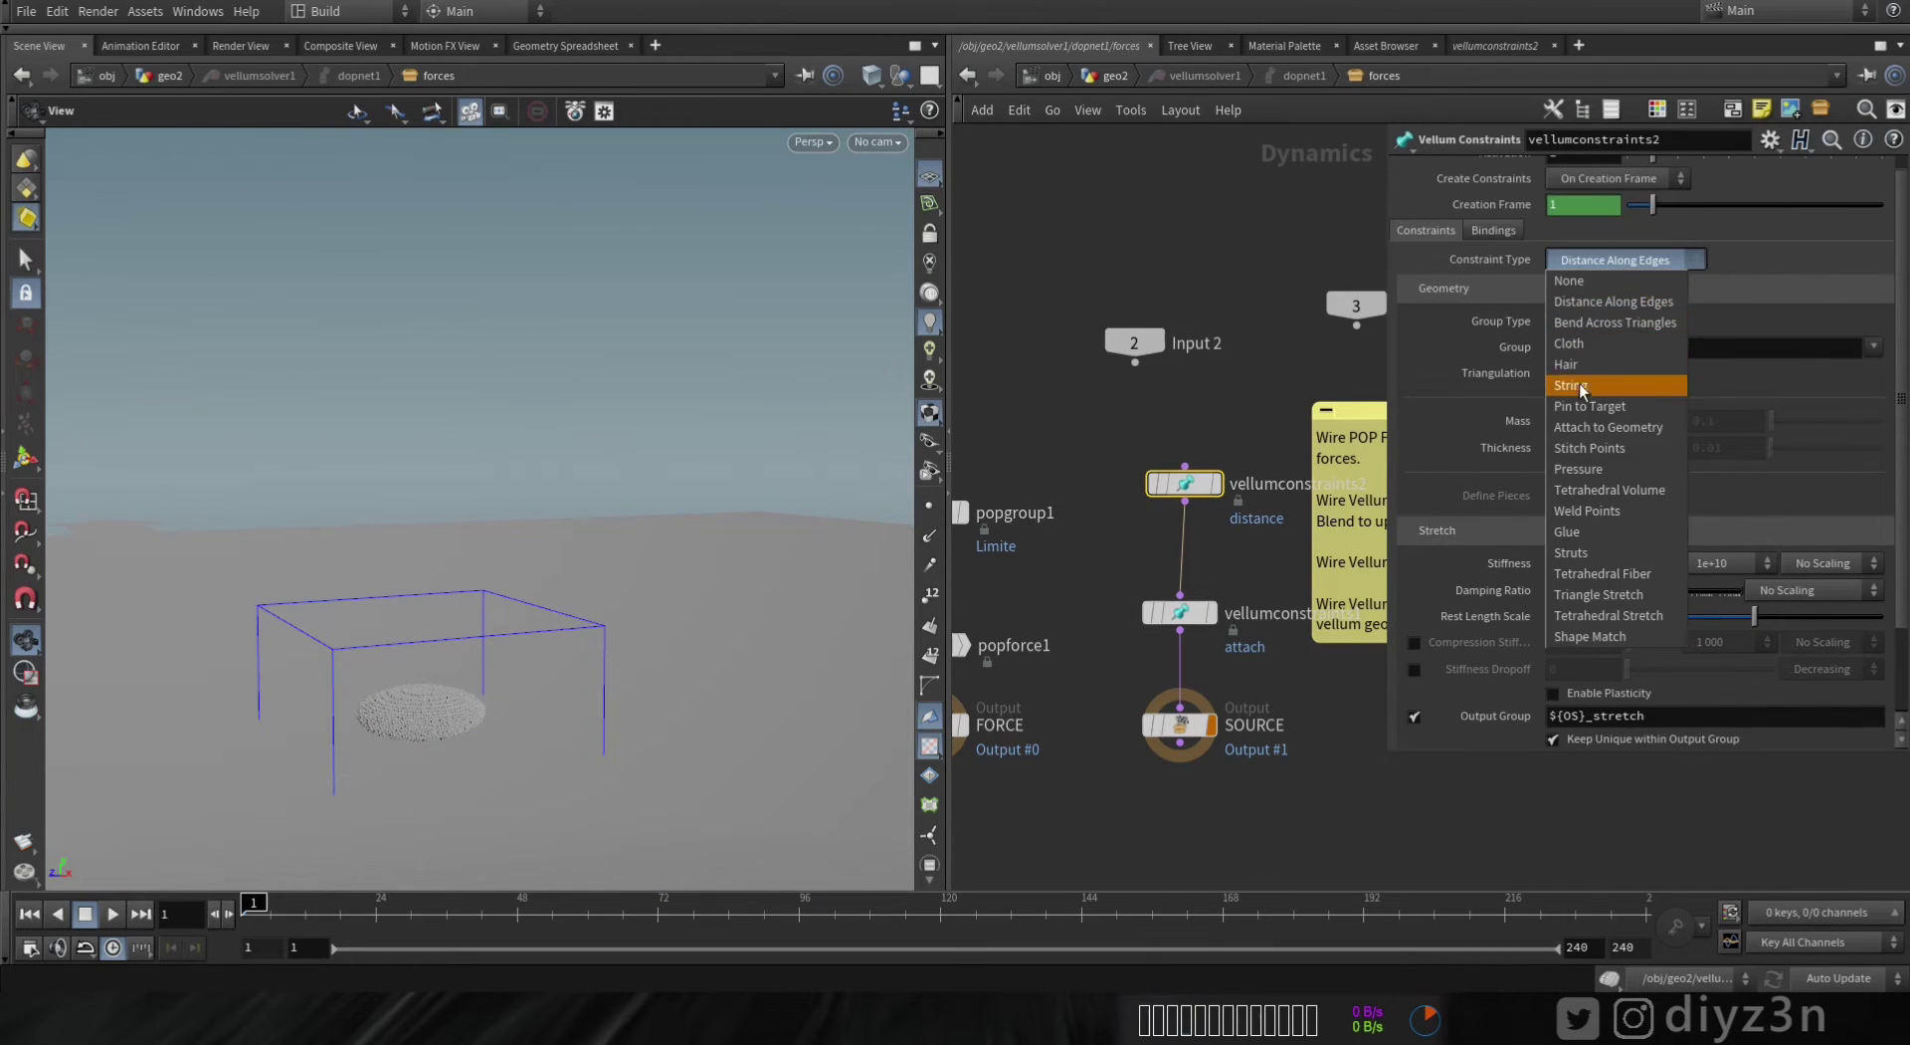
{"action": "left_click", "coordinate": [1574, 531]}
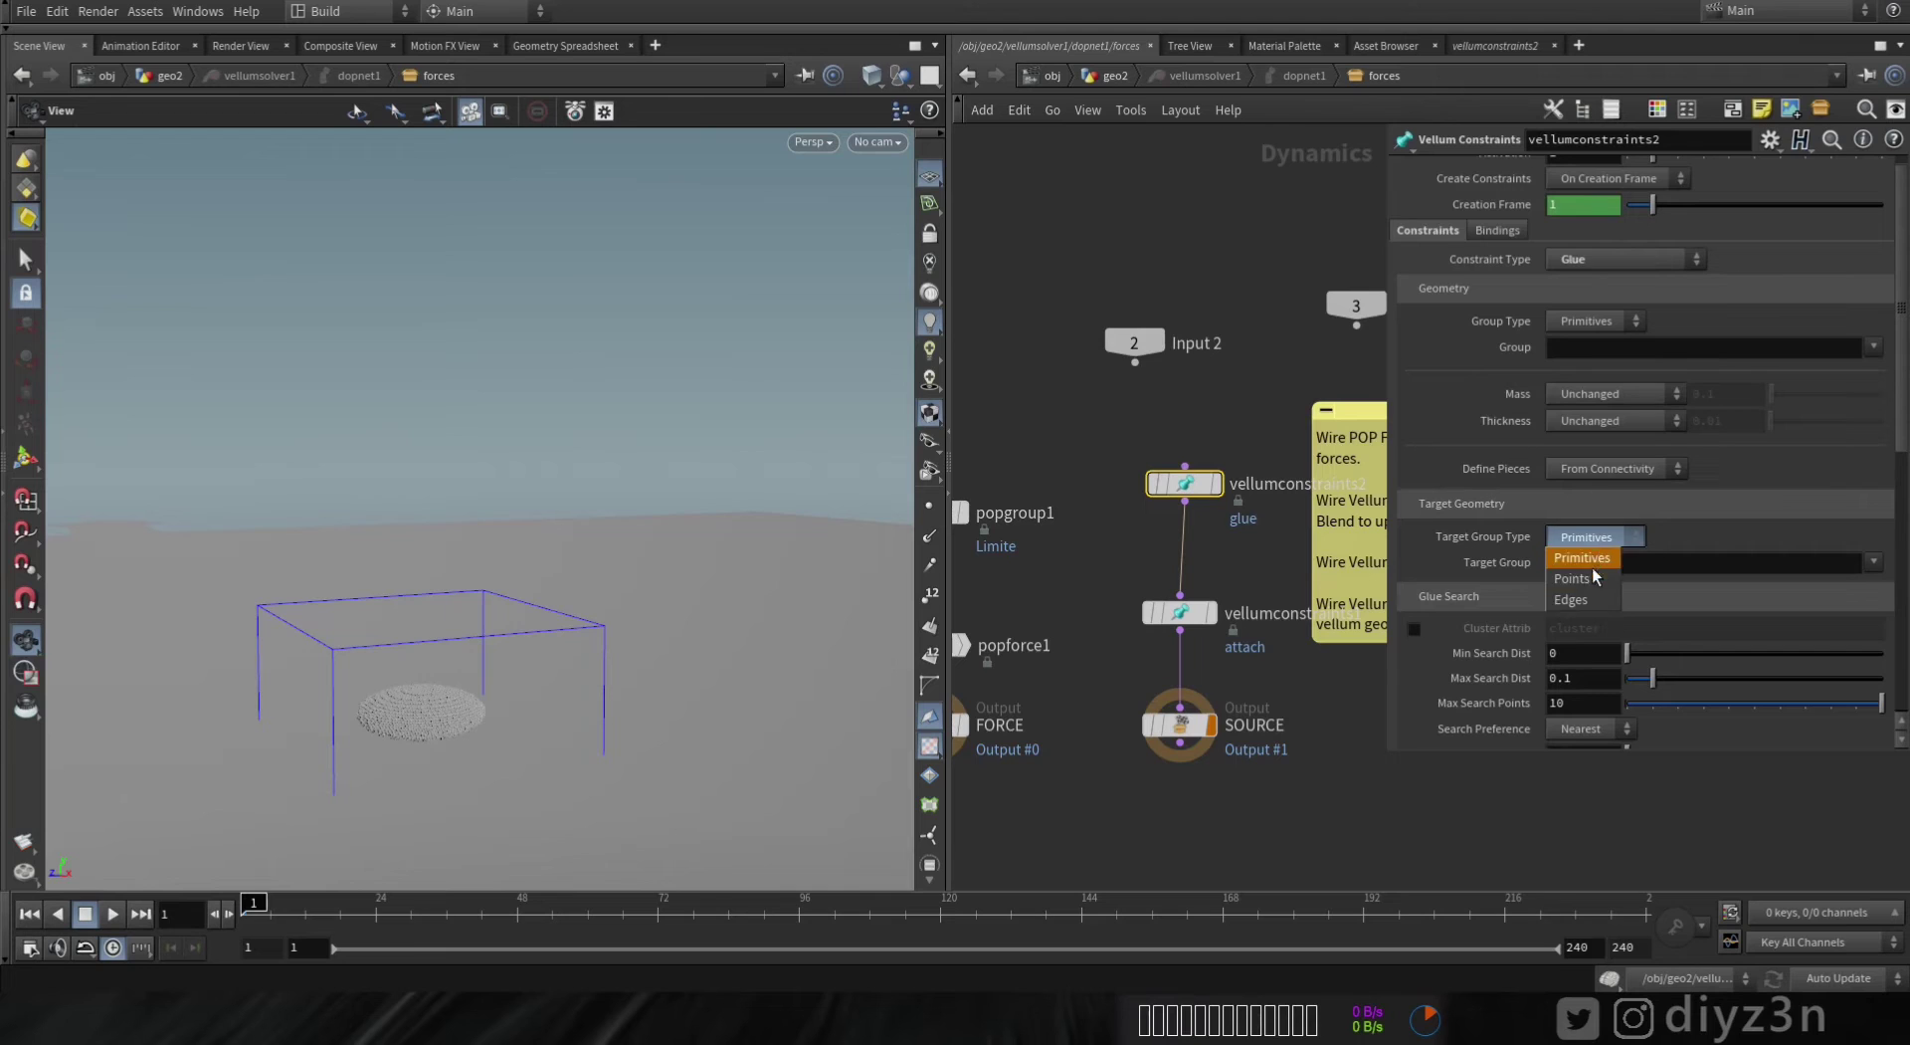
{"action": "scroll", "coordinate": [1906, 464], "scroll_direction": "down", "scroll_amount": 5}
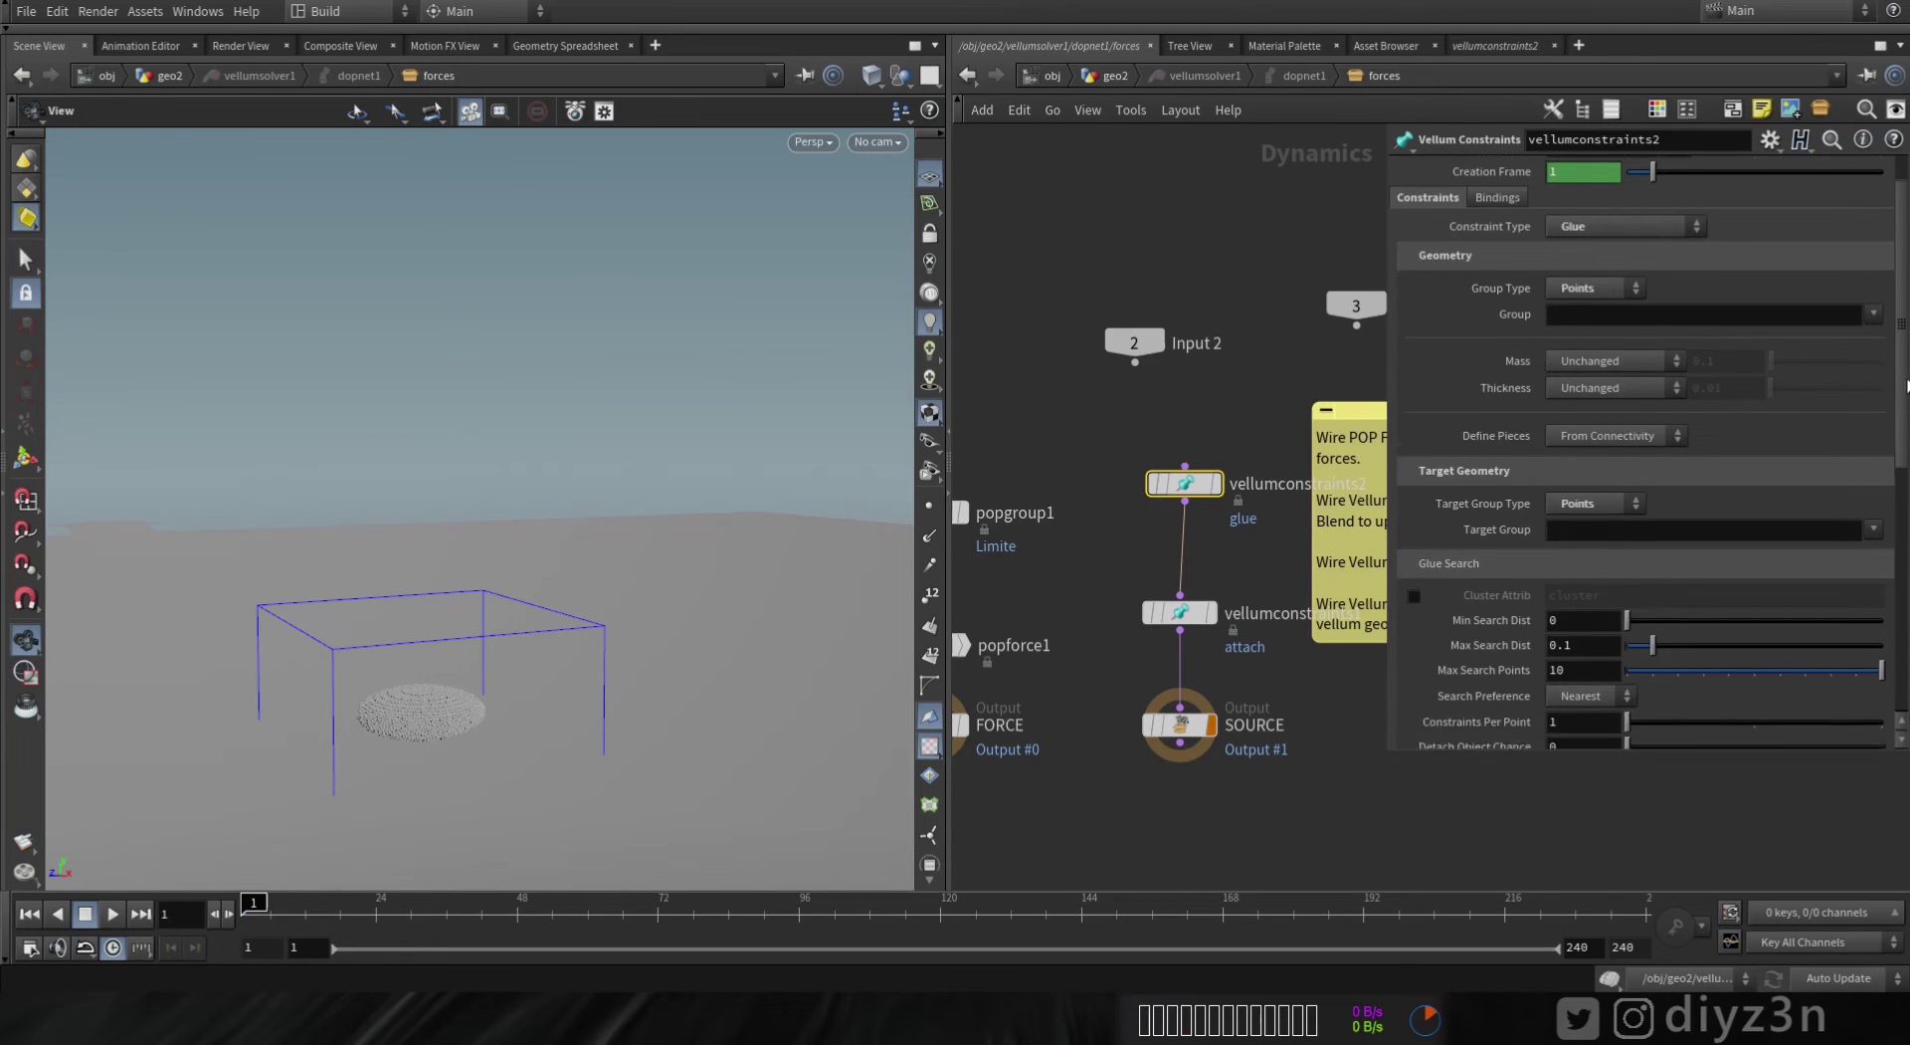
{"action": "left_click_drag", "start_coordinate": [1628, 549], "coordinate": [1718, 566]}
{"action": "scroll", "coordinate": [1881, 542], "scroll_direction": "up", "scroll_amount": 5}
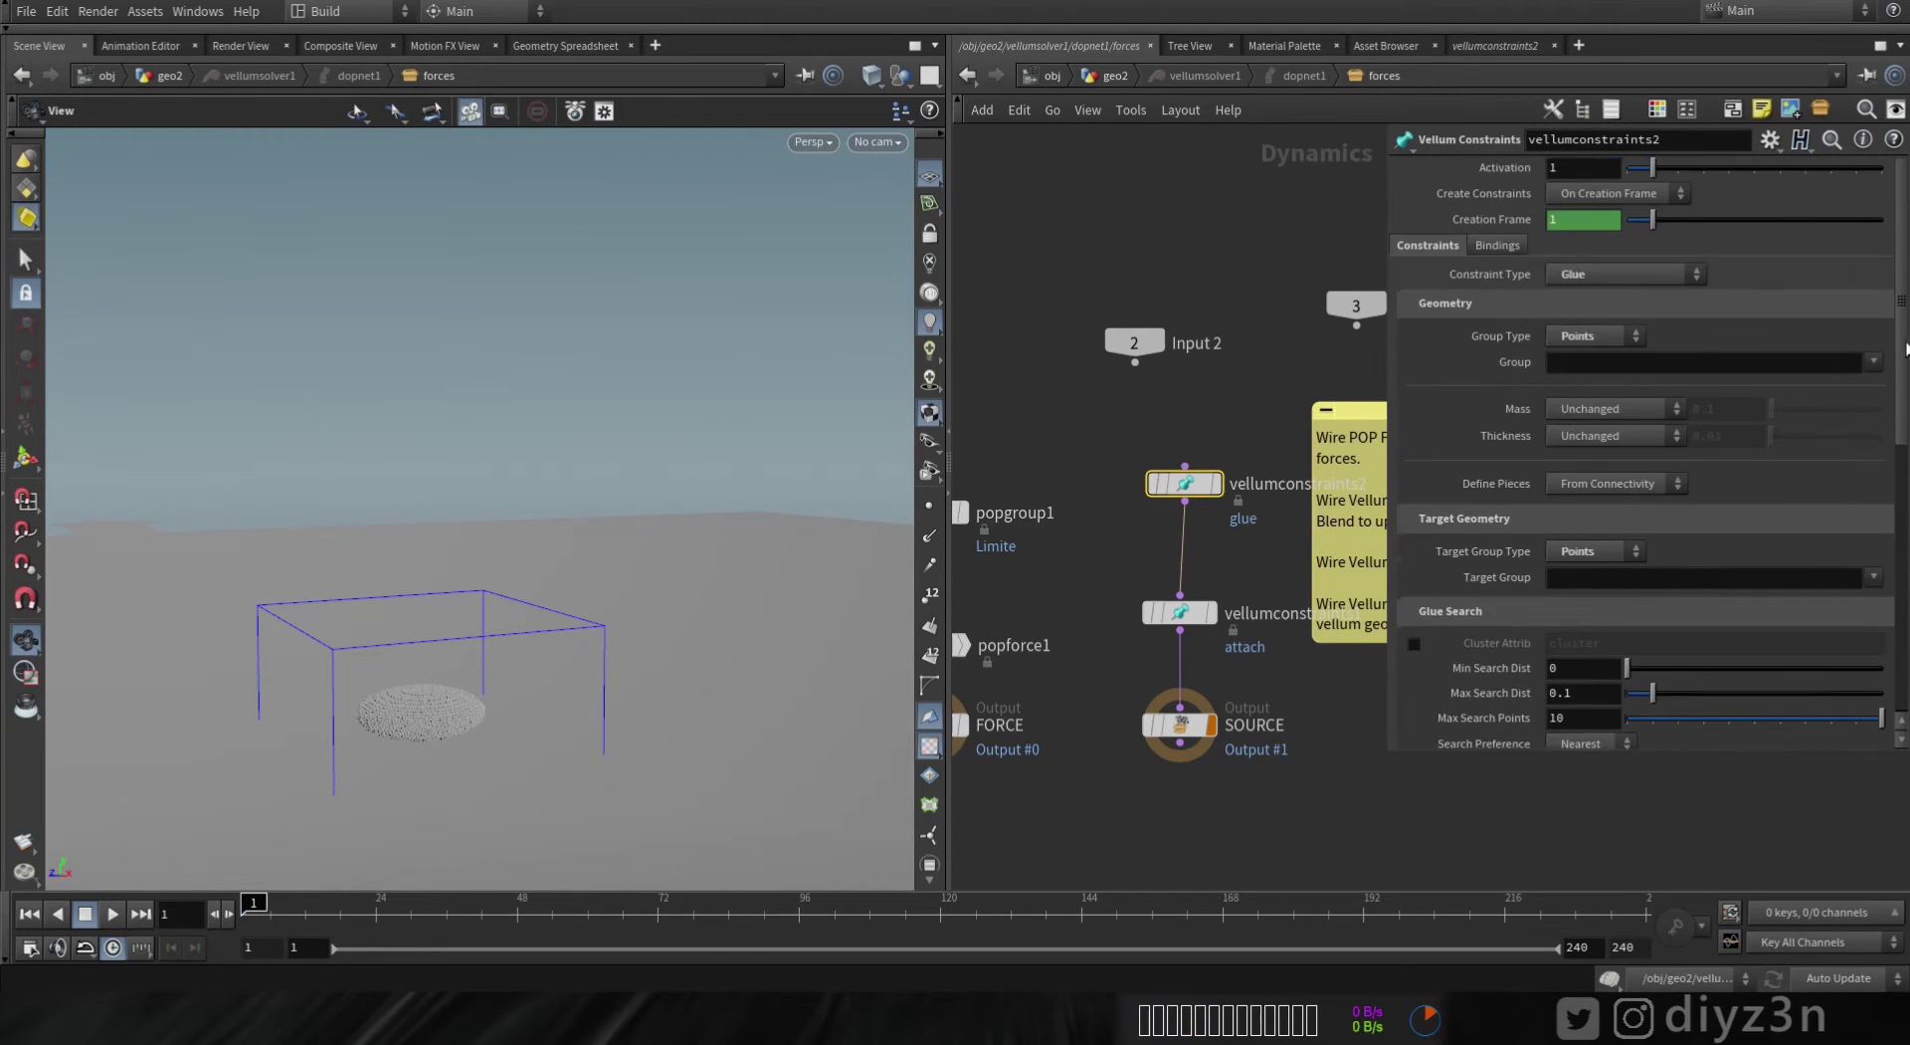
- Play the simulation, inspect the glued grains up close and rewind to the first frame
{"action": "left_click", "coordinate": [112, 914]}
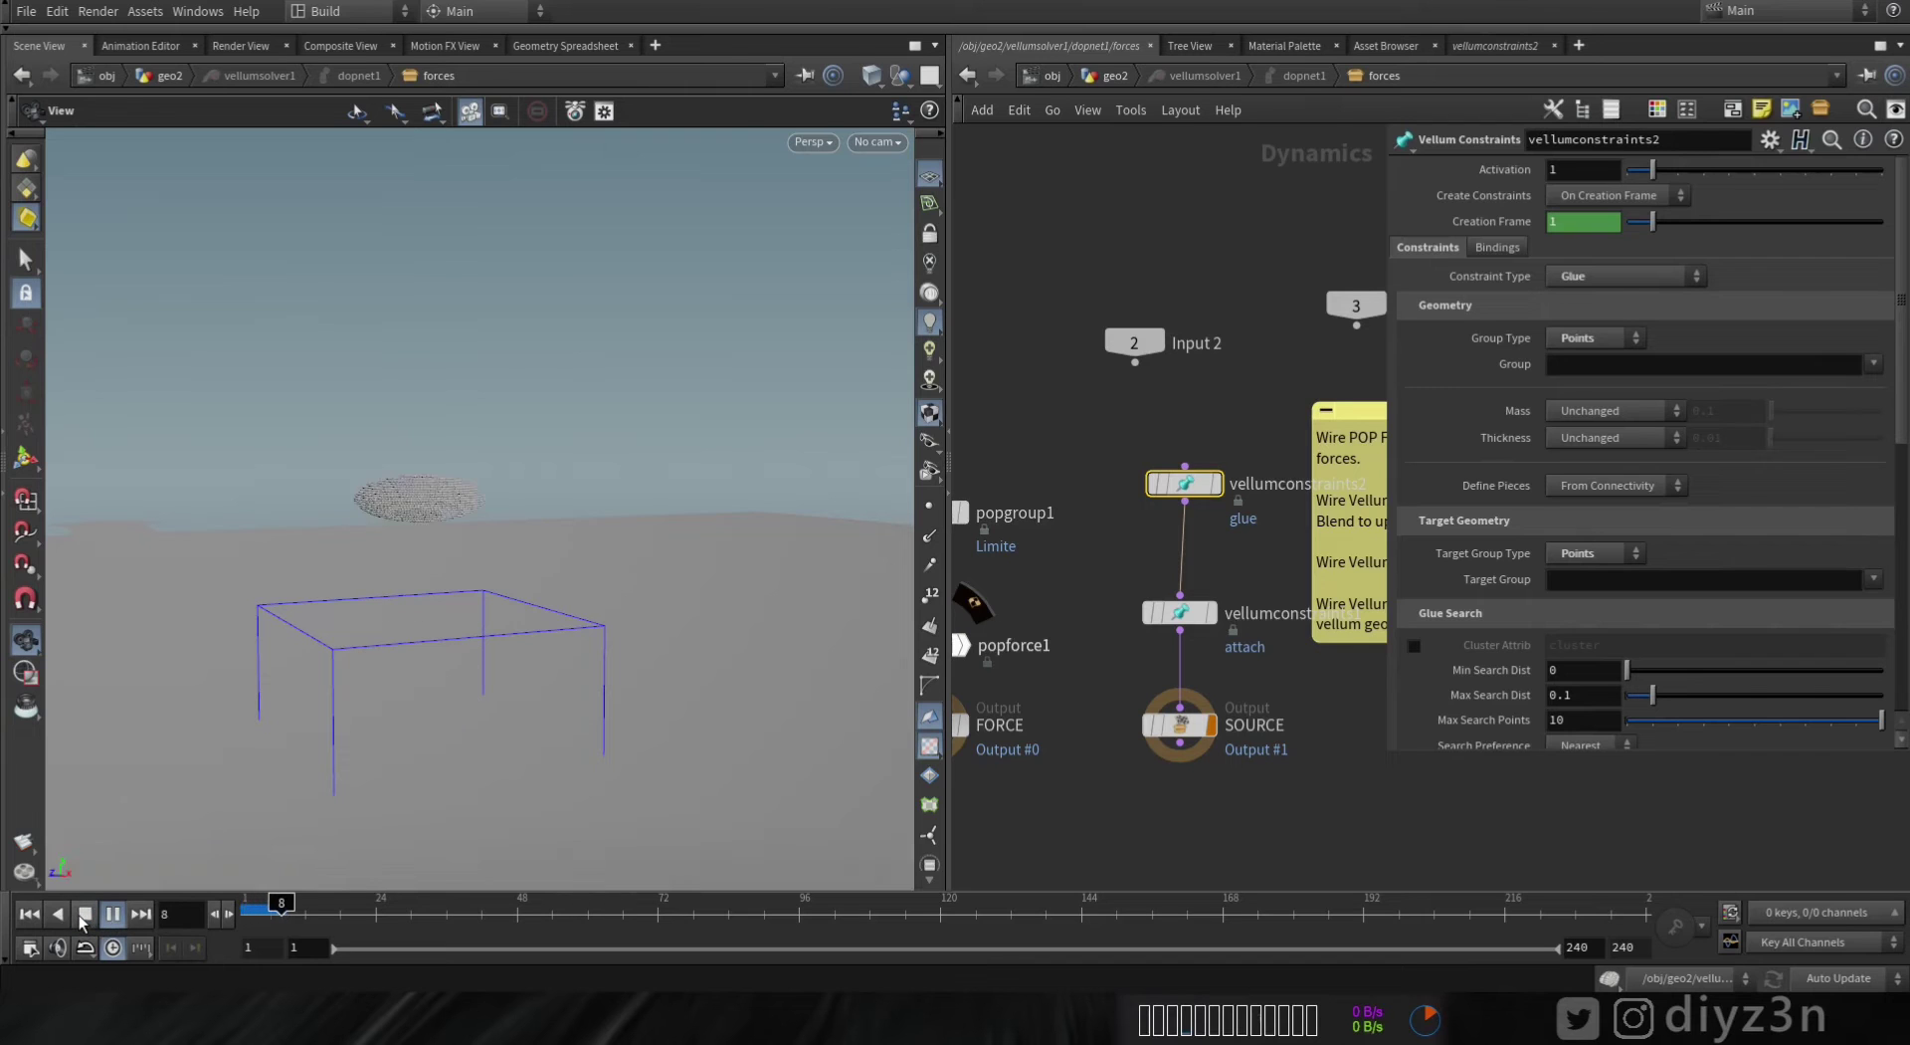
{"action": "left_click", "coordinate": [81, 917]}
{"action": "right_click_drag", "start_coordinate": [444, 524], "coordinate": [591, 519]}
{"action": "middle_click_drag", "start_coordinate": [466, 597], "coordinate": [471, 522]}
{"action": "left_click_drag", "start_coordinate": [471, 521], "coordinate": [421, 579]}
{"action": "left_click", "coordinate": [29, 913]}
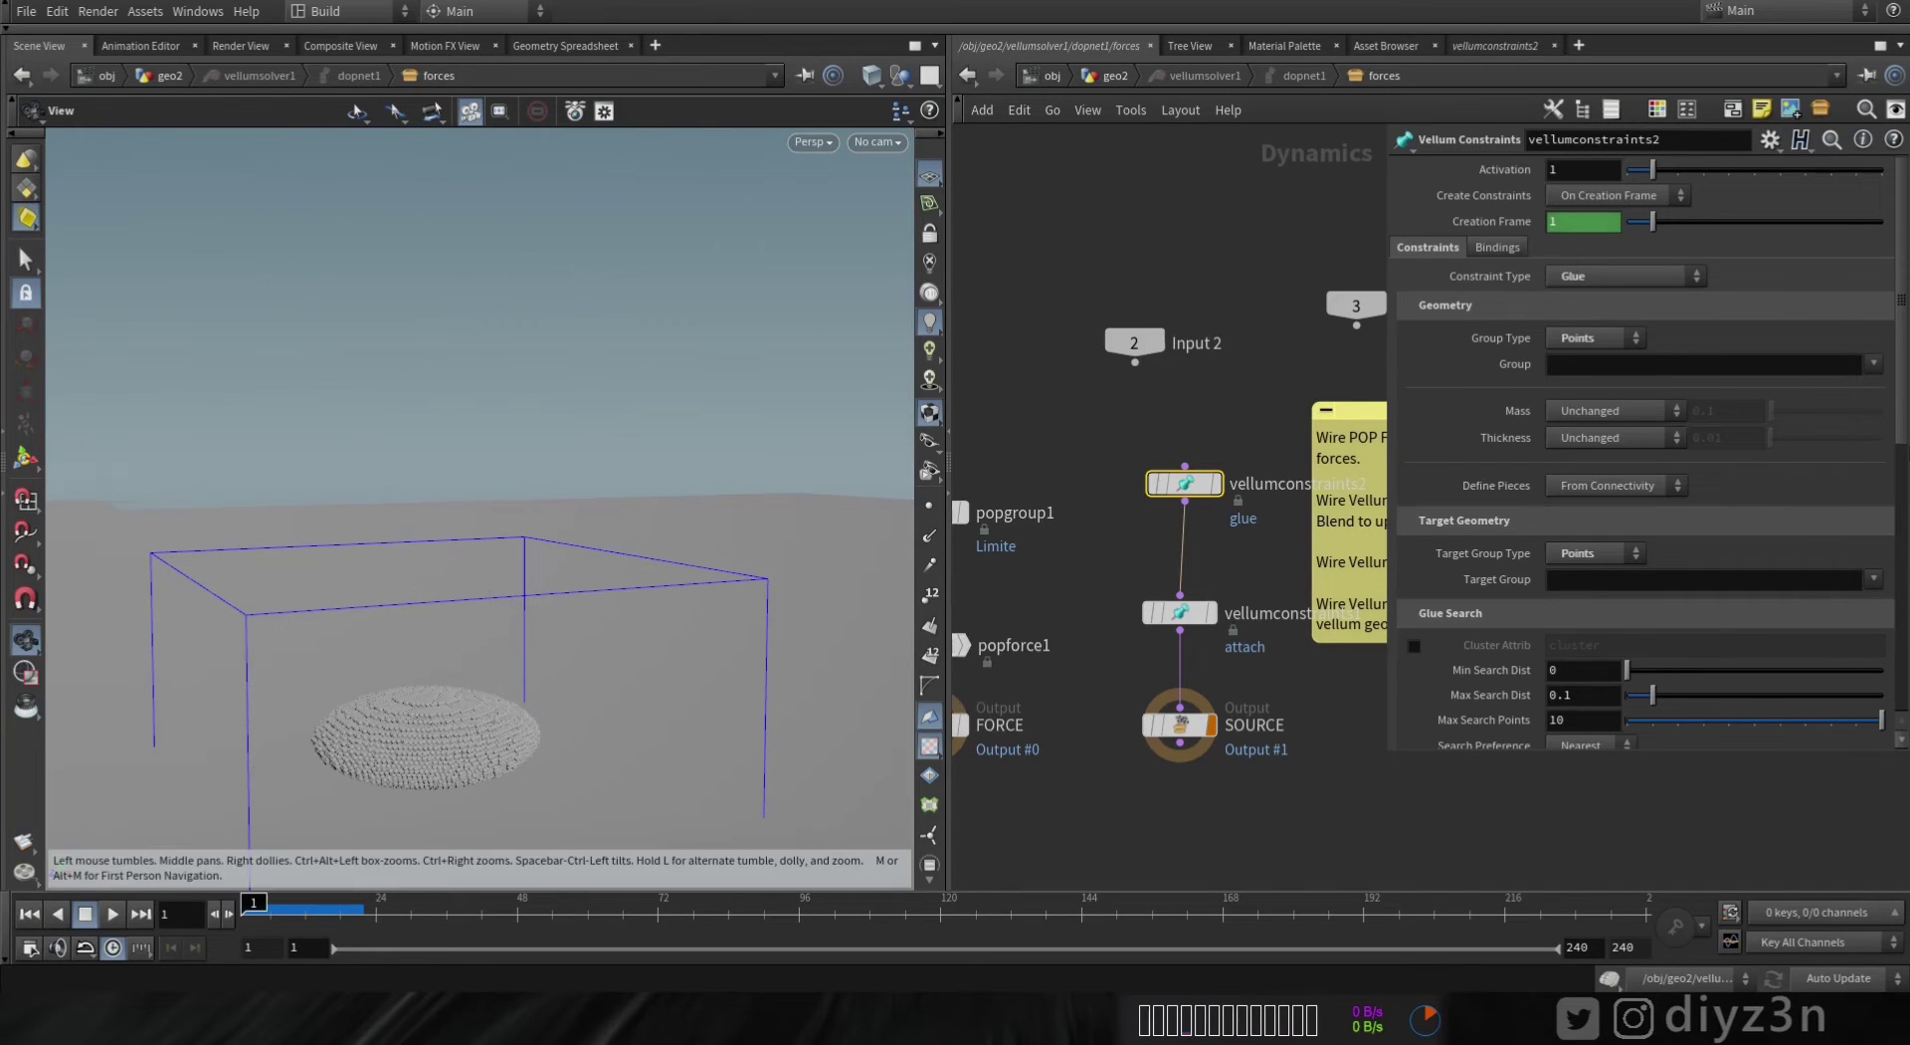
- Set the glue node's Create Constraints option to Each Frame and play the simulation
{"action": "left_click", "coordinate": [1616, 195]}
{"action": "left_click", "coordinate": [1601, 221]}
{"action": "left_click", "coordinate": [112, 913]}
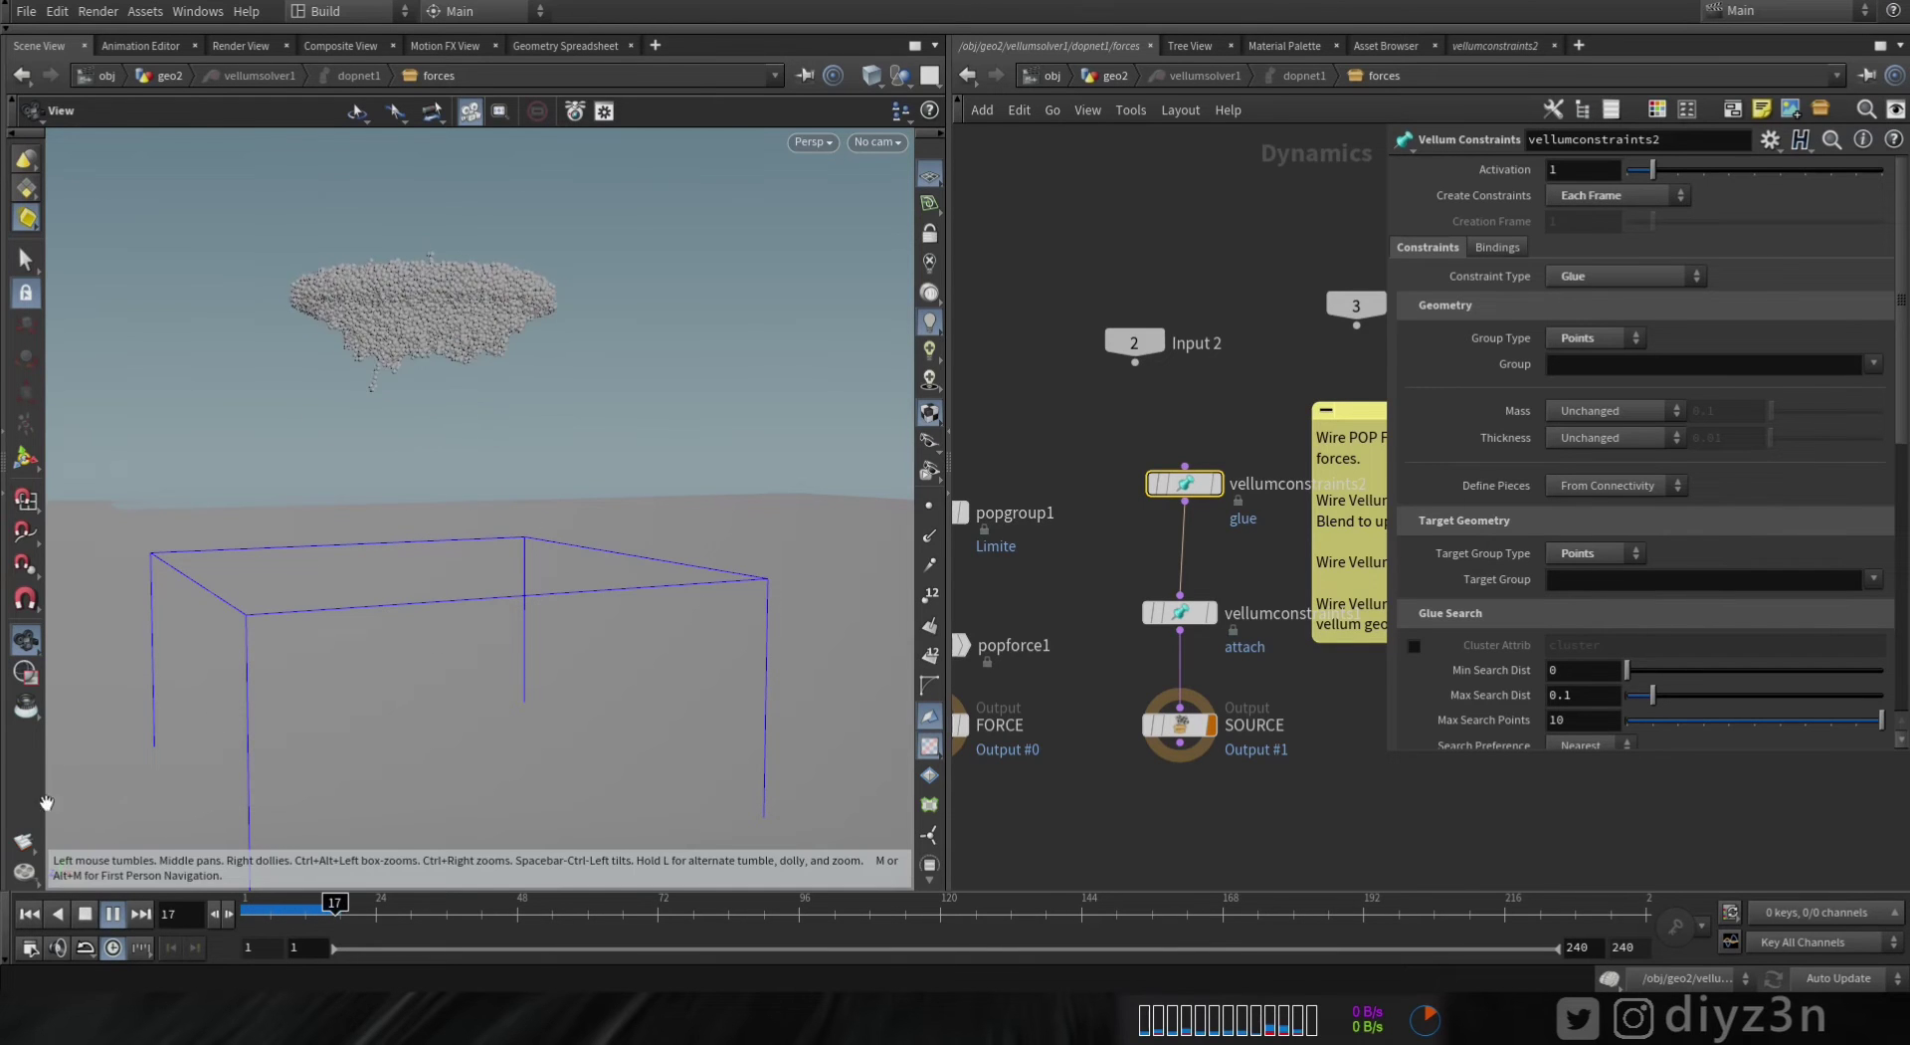
{"action": "left_click", "coordinate": [86, 913]}
- Set the glue node's Constraints Per Point to 2, replay the simulation and rewind to the first frame
{"action": "left_click_drag", "start_coordinate": [1901, 388], "coordinate": [1896, 525]}
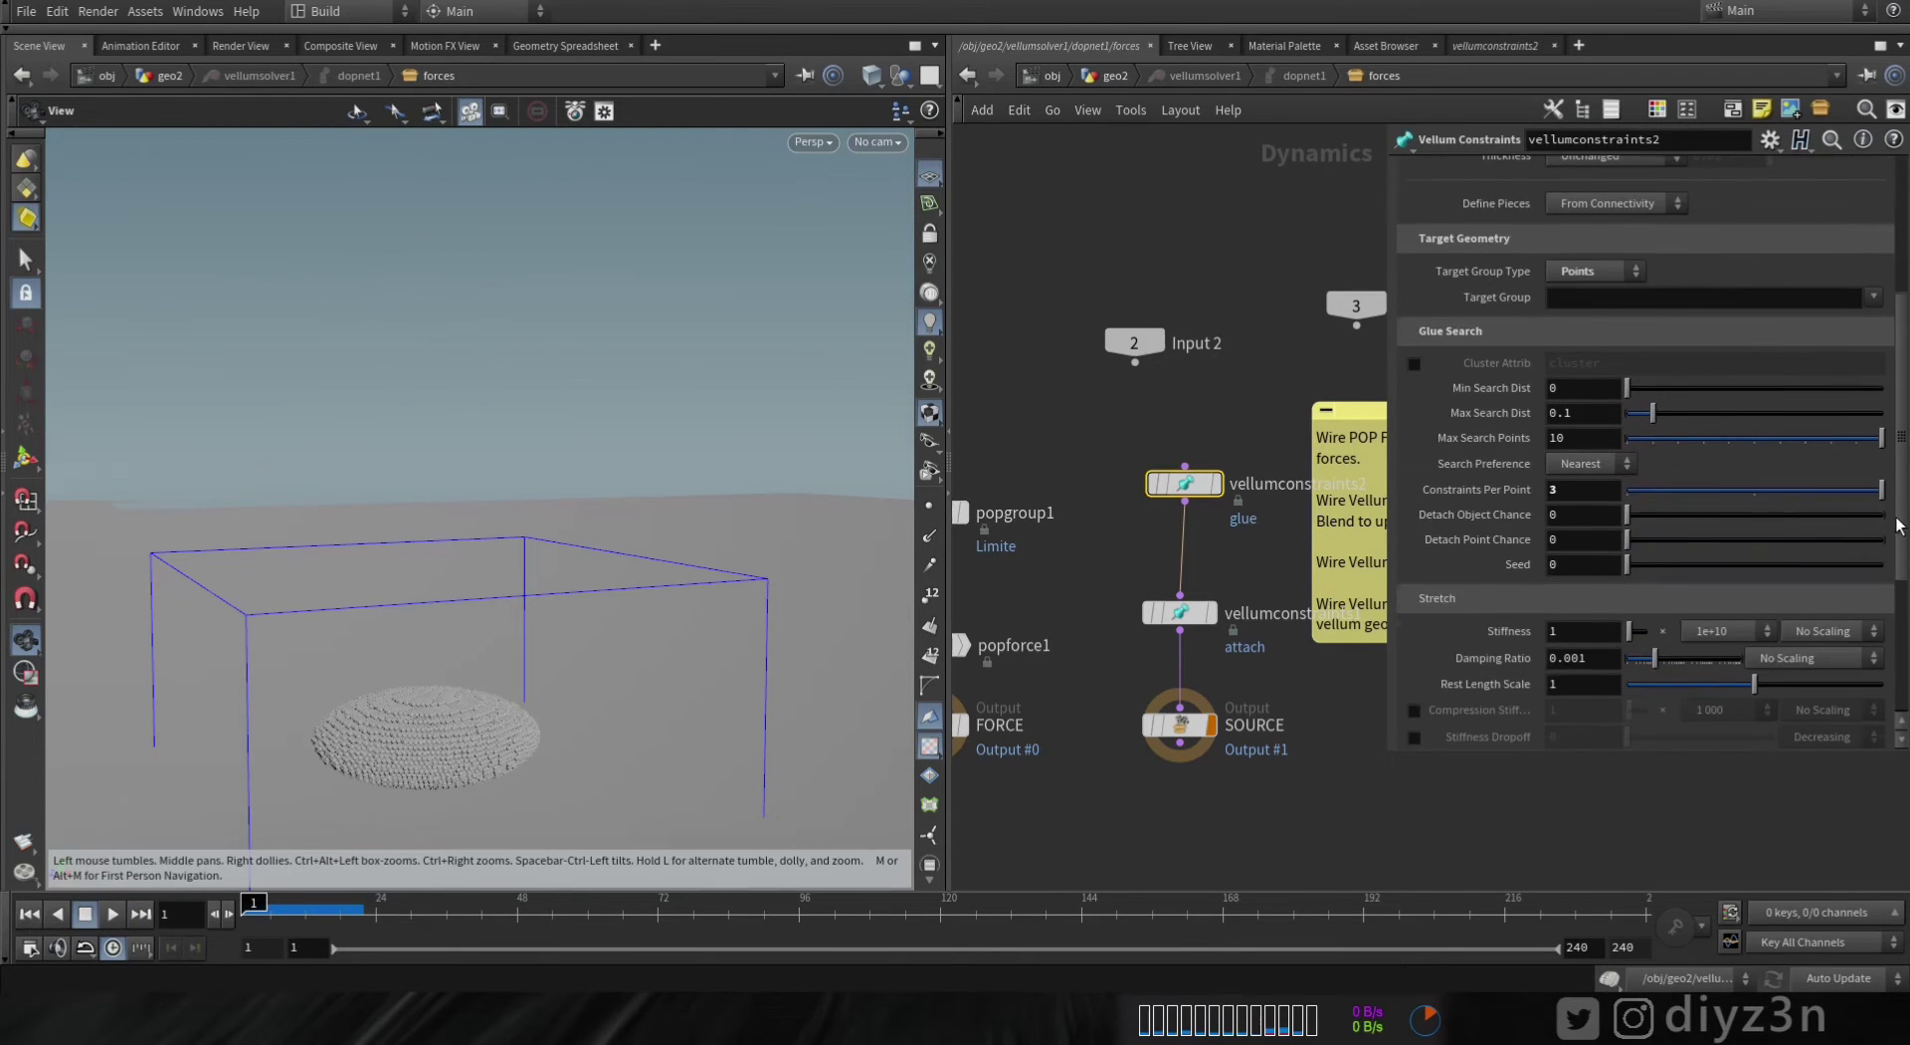
{"action": "left_click", "coordinate": [112, 914]}
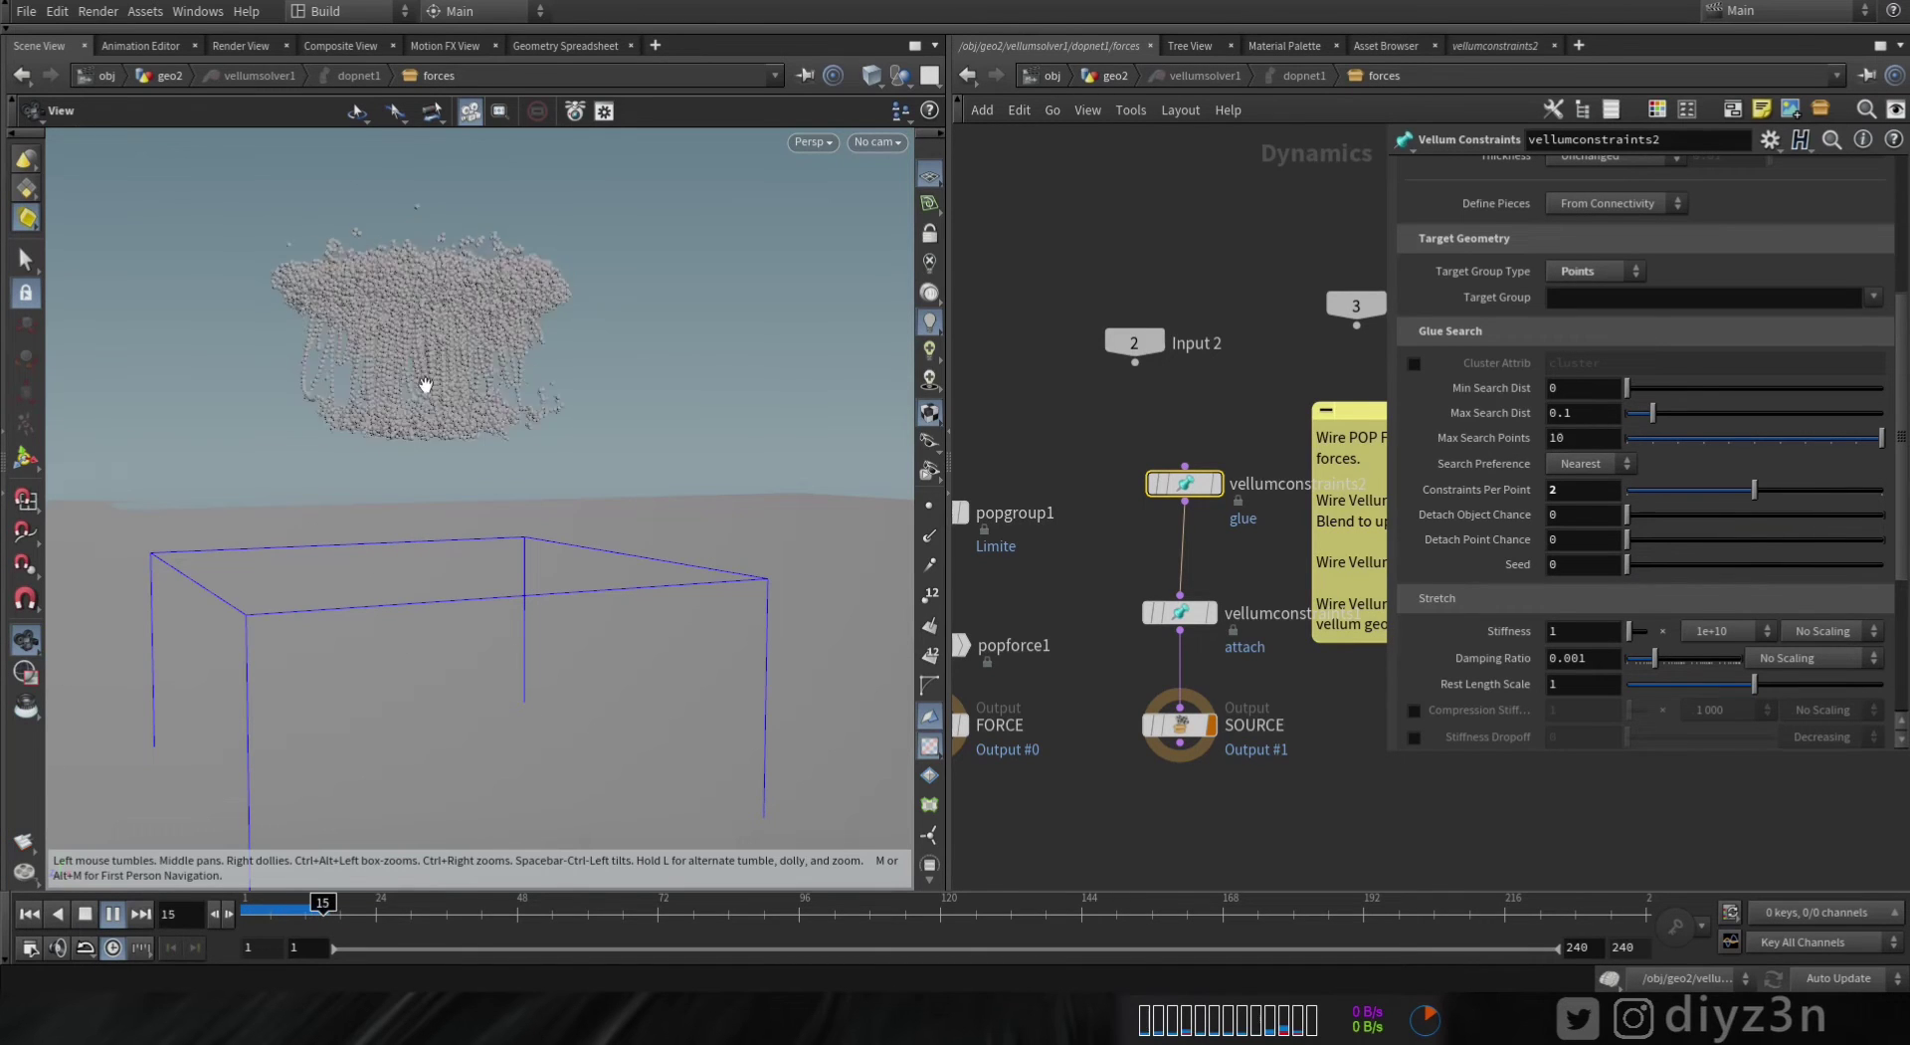
{"action": "left_click", "coordinate": [26, 912]}
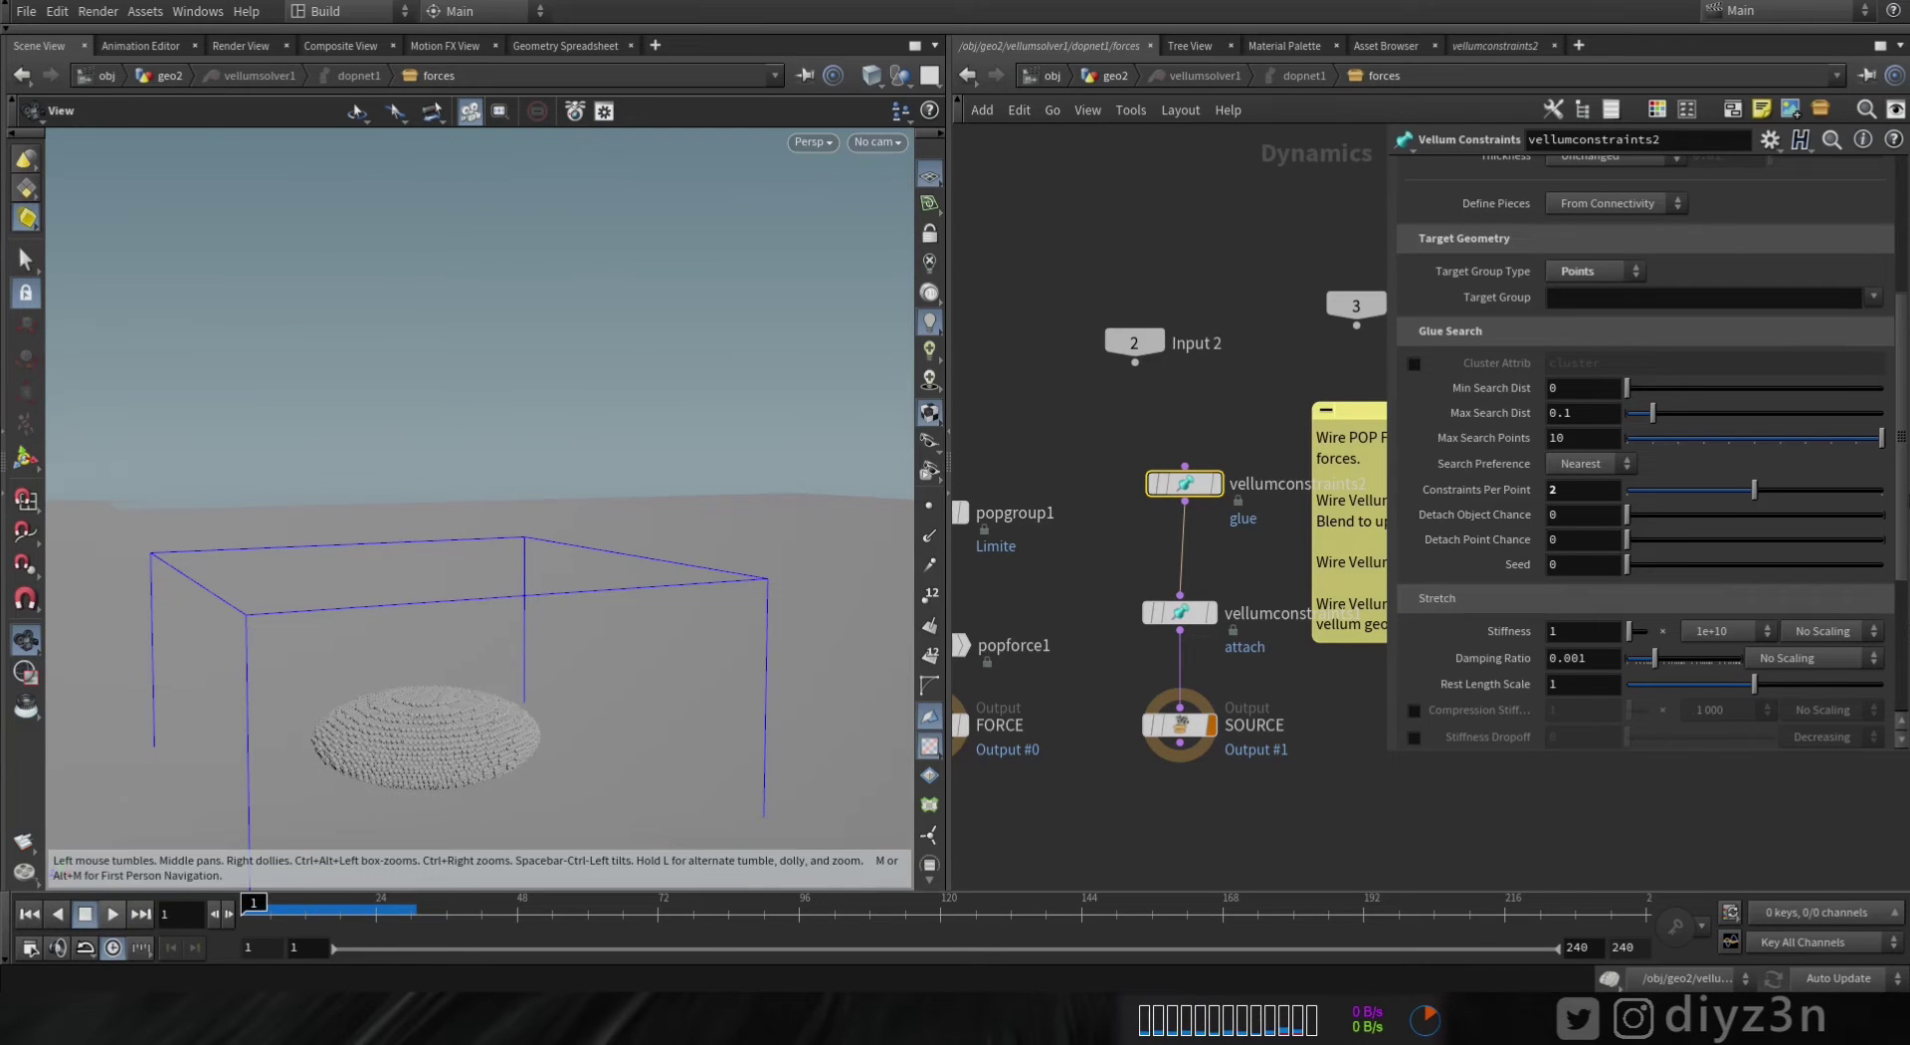
{"action": "left_click_drag", "start_coordinate": [1908, 532], "coordinate": [1901, 393]}
{"action": "scroll", "coordinate": [1870, 609], "scroll_direction": "down", "scroll_amount": 5}
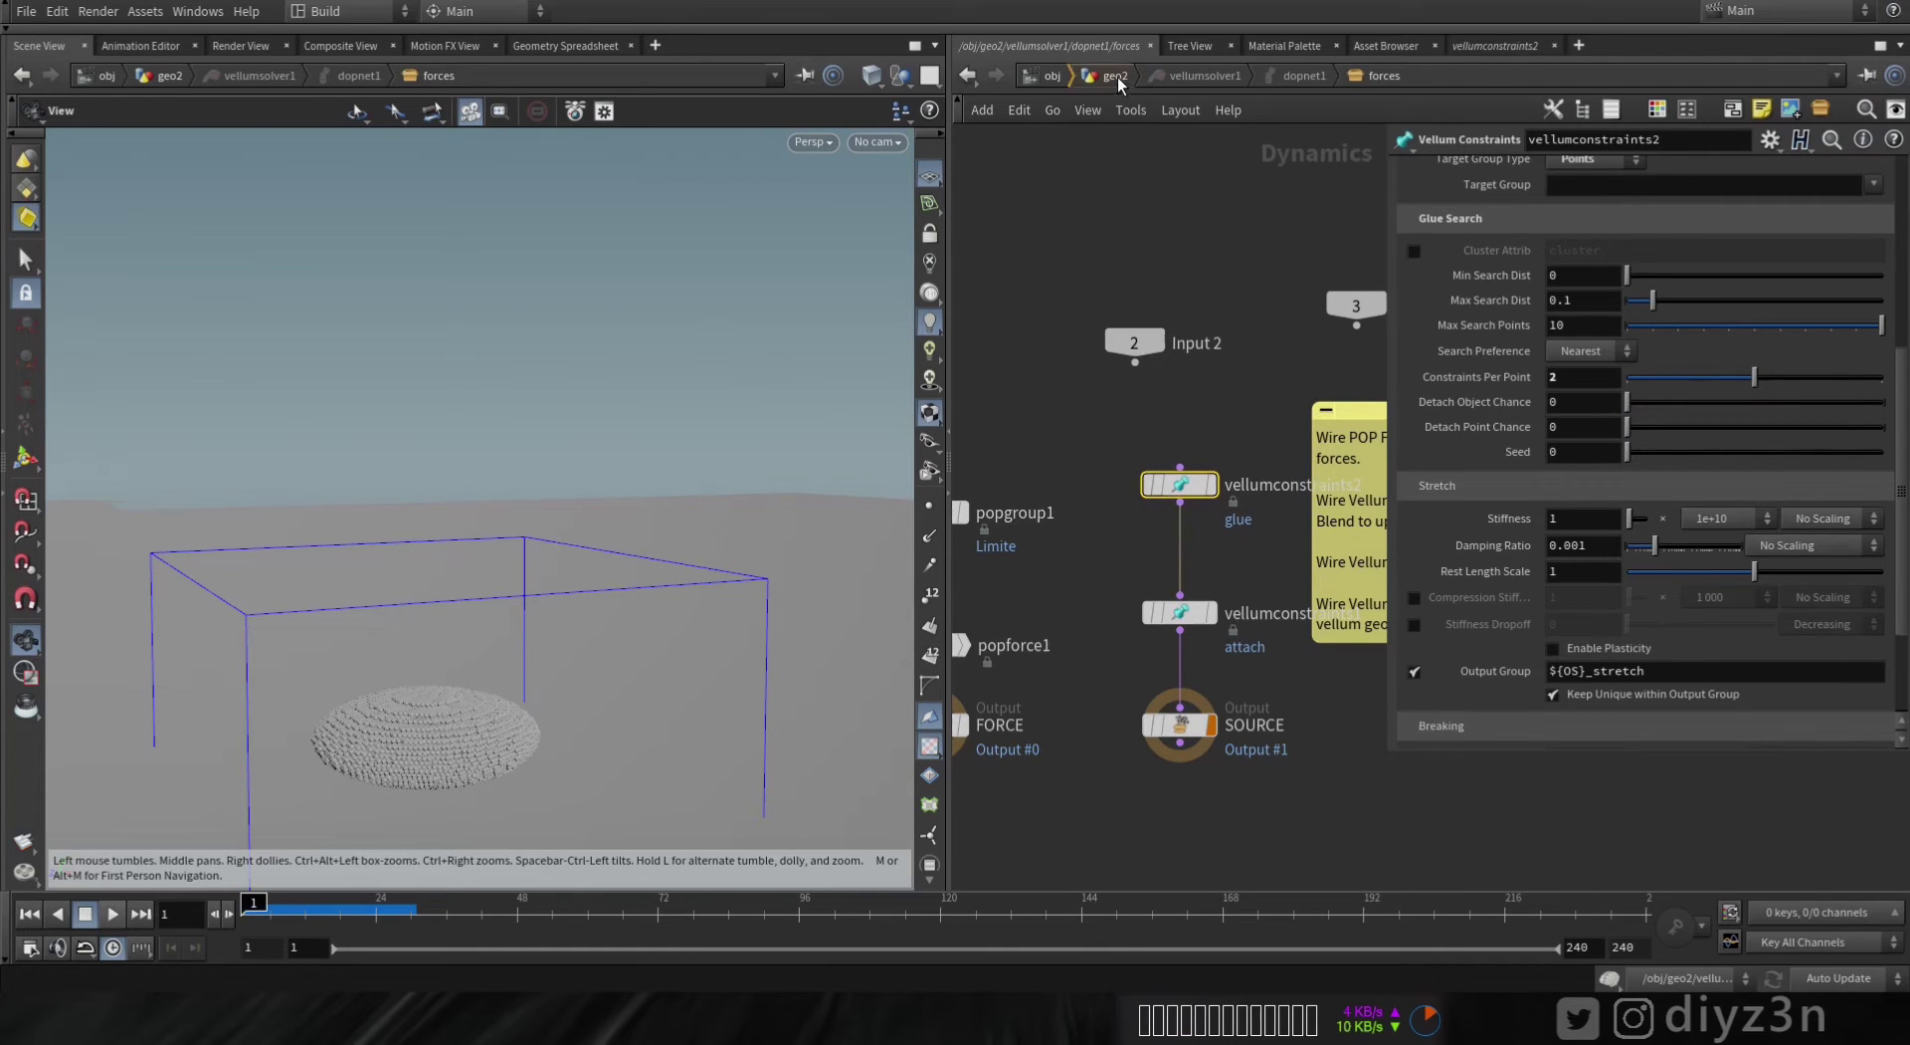
- Return to geo2 and edit the Attraction Weight in the Vellum Solver's advanced Grain Collisions settings
{"action": "left_click", "coordinate": [1116, 77]}
{"action": "left_click", "coordinate": [1582, 221]}
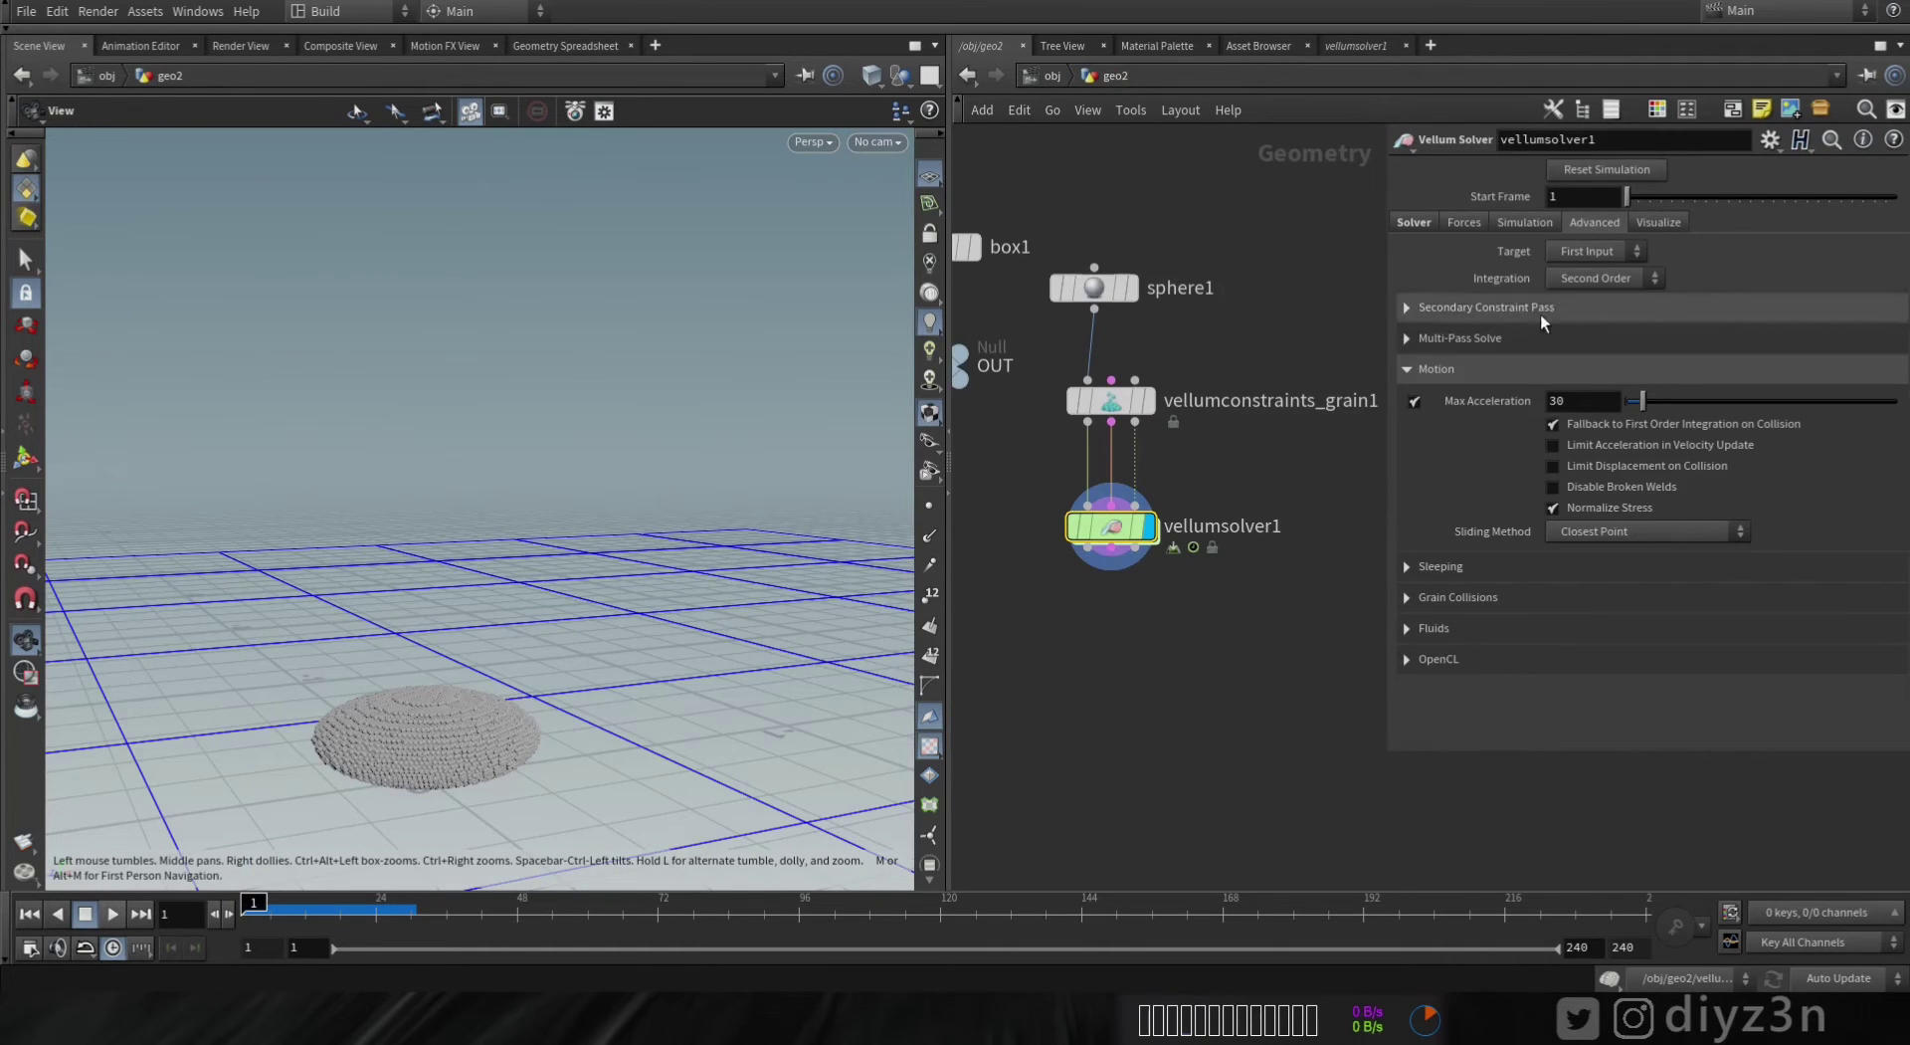
{"action": "left_click", "coordinate": [1536, 224]}
{"action": "left_click", "coordinate": [1584, 223]}
{"action": "left_click", "coordinate": [1470, 366]}
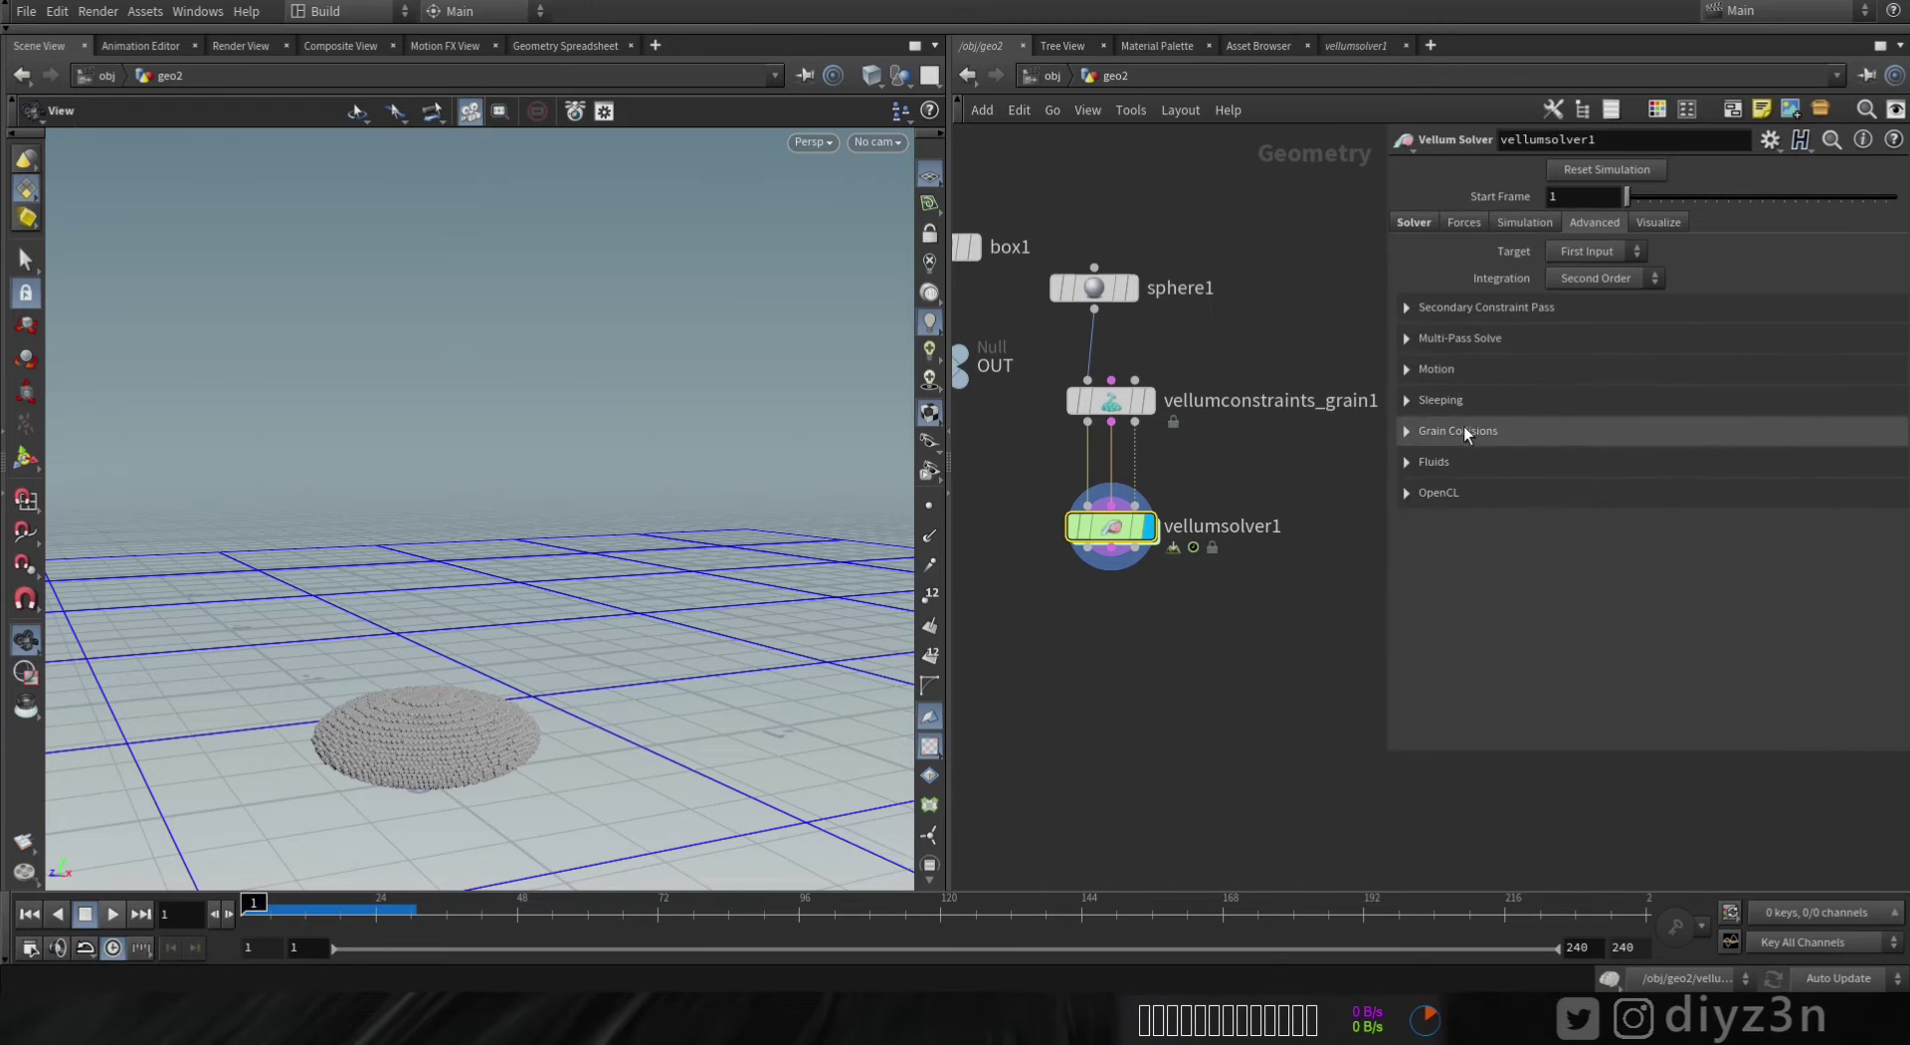
{"action": "left_click", "coordinate": [1464, 429]}
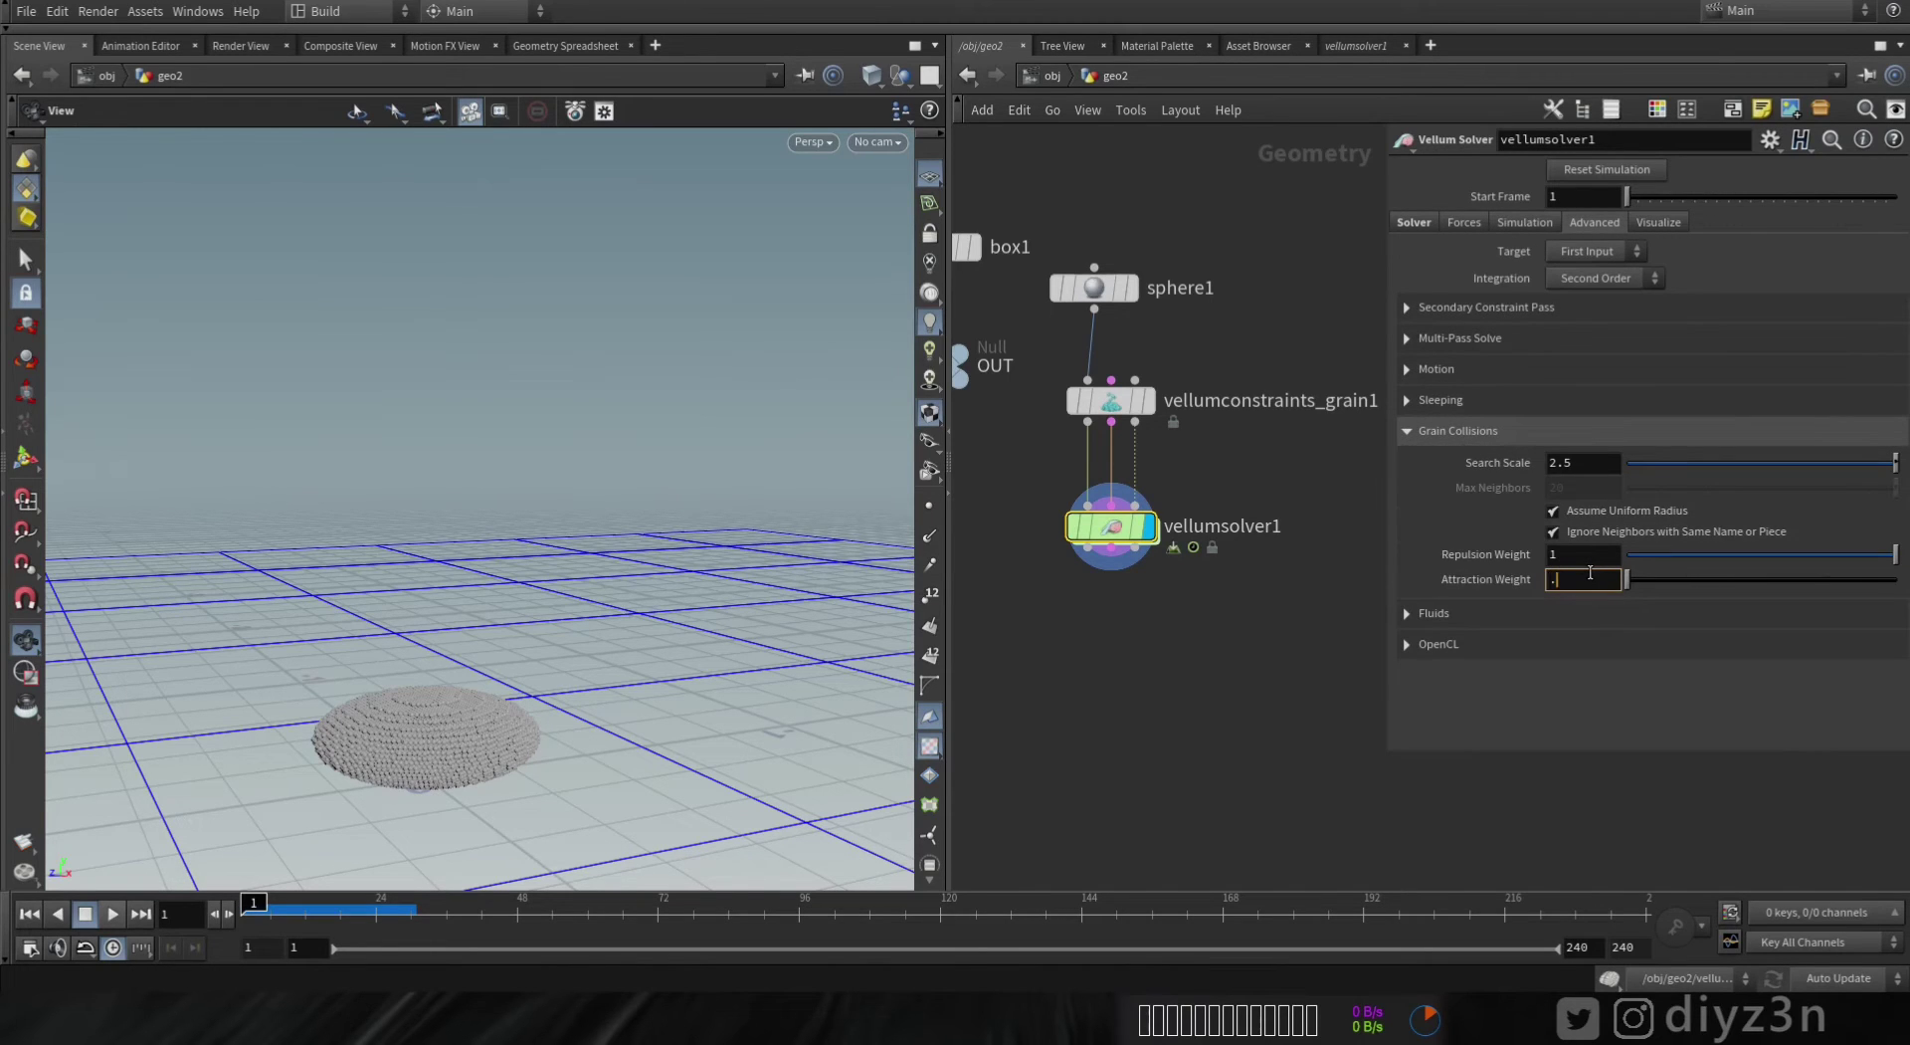
- Set the Vellum Solver's Velocity Damping to .001 and play the simulation
{"action": "left_click", "coordinate": [1417, 224]}
{"action": "left_click", "coordinate": [1480, 219]}
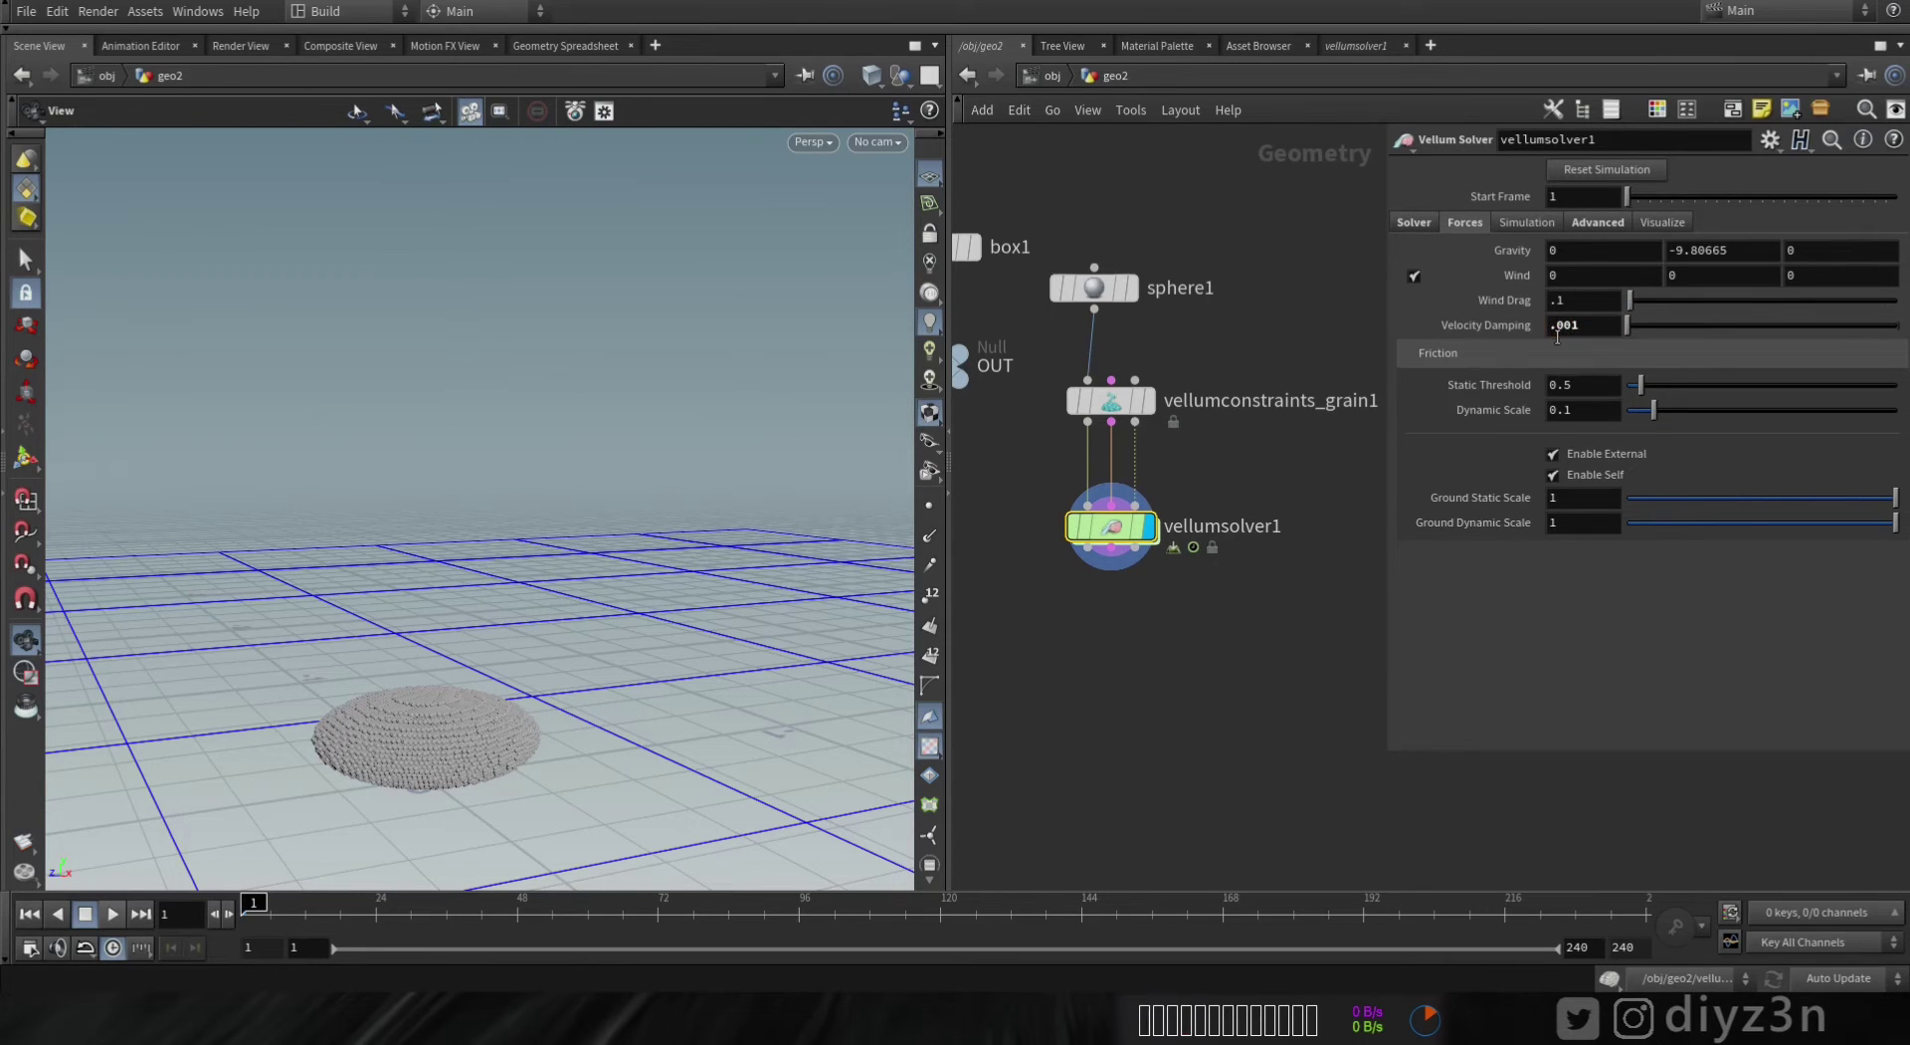
{"action": "left_click", "coordinate": [109, 915]}
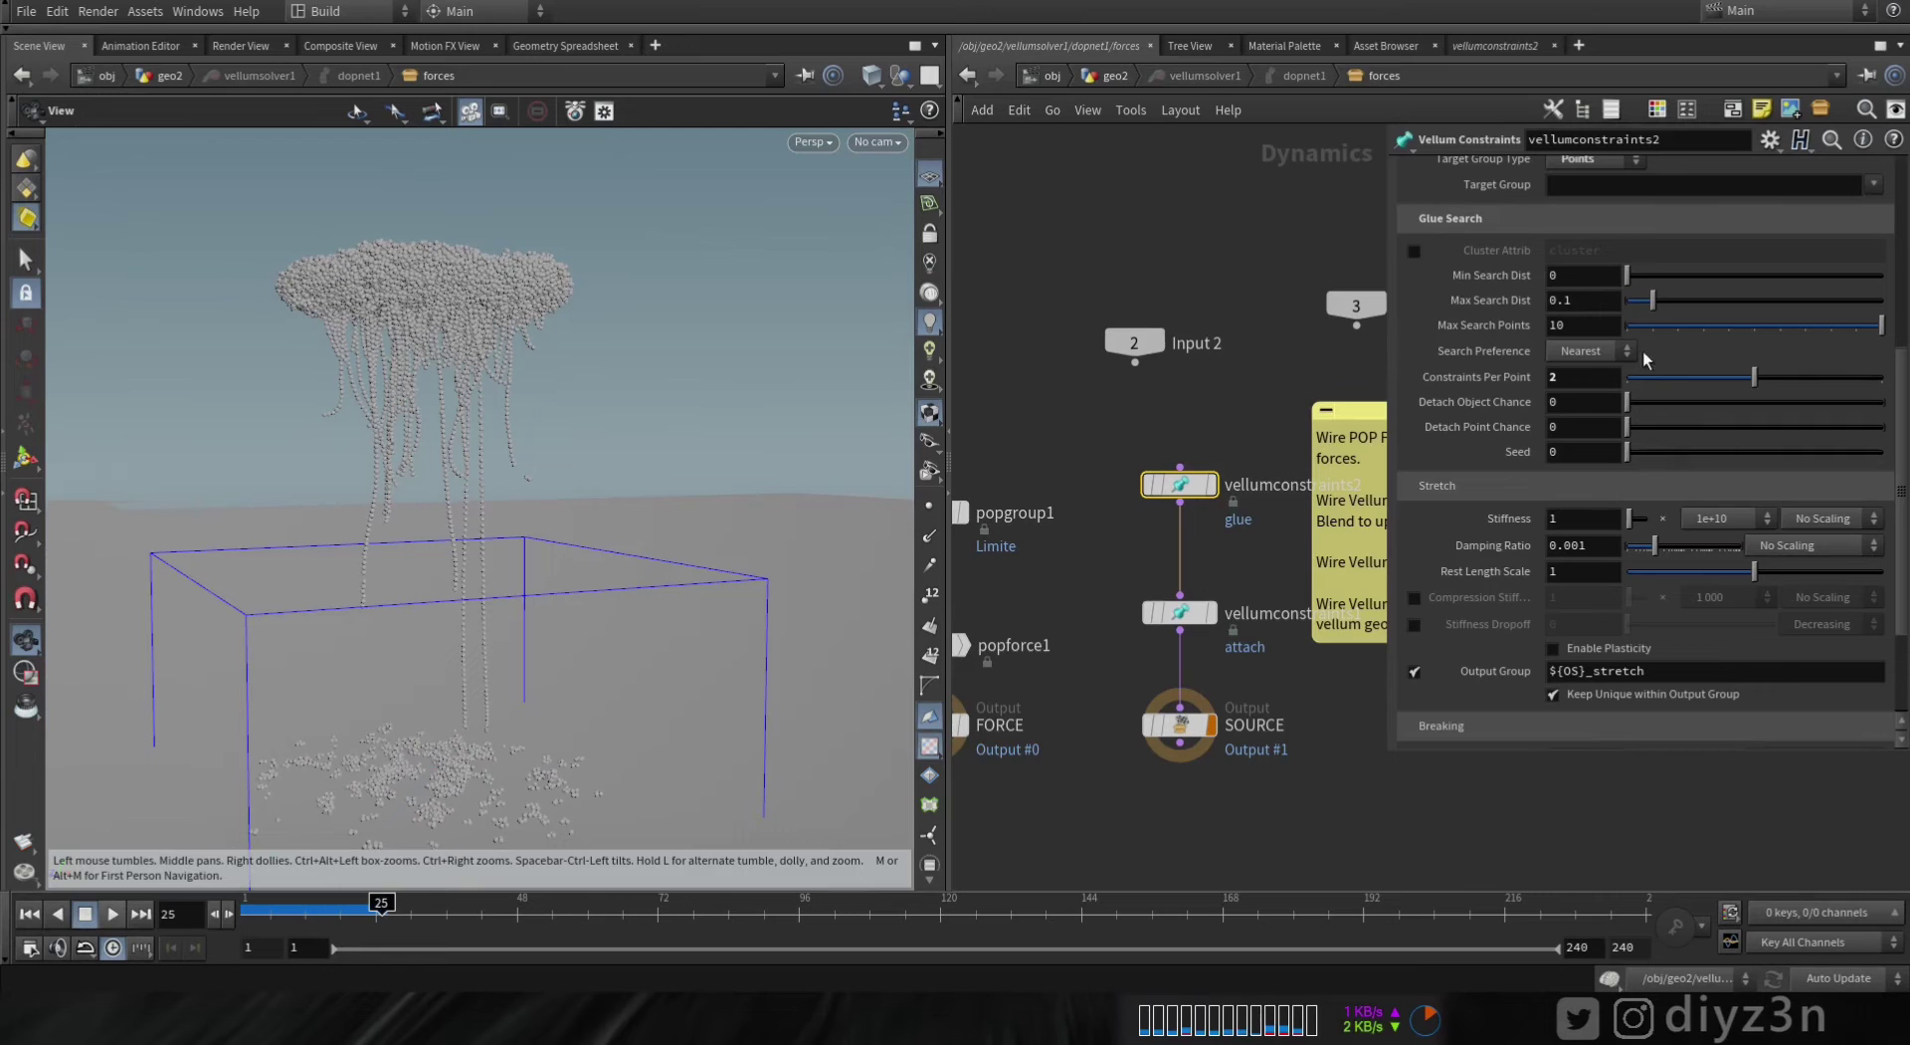
- Set the glue constraint's Search Preference to Farthest, replay the simulation and rewind to the first frame
{"action": "left_click", "coordinate": [1590, 350]}
{"action": "left_click", "coordinate": [1581, 375]}
{"action": "left_click", "coordinate": [90, 922]}
{"action": "key", "text": "Up"}
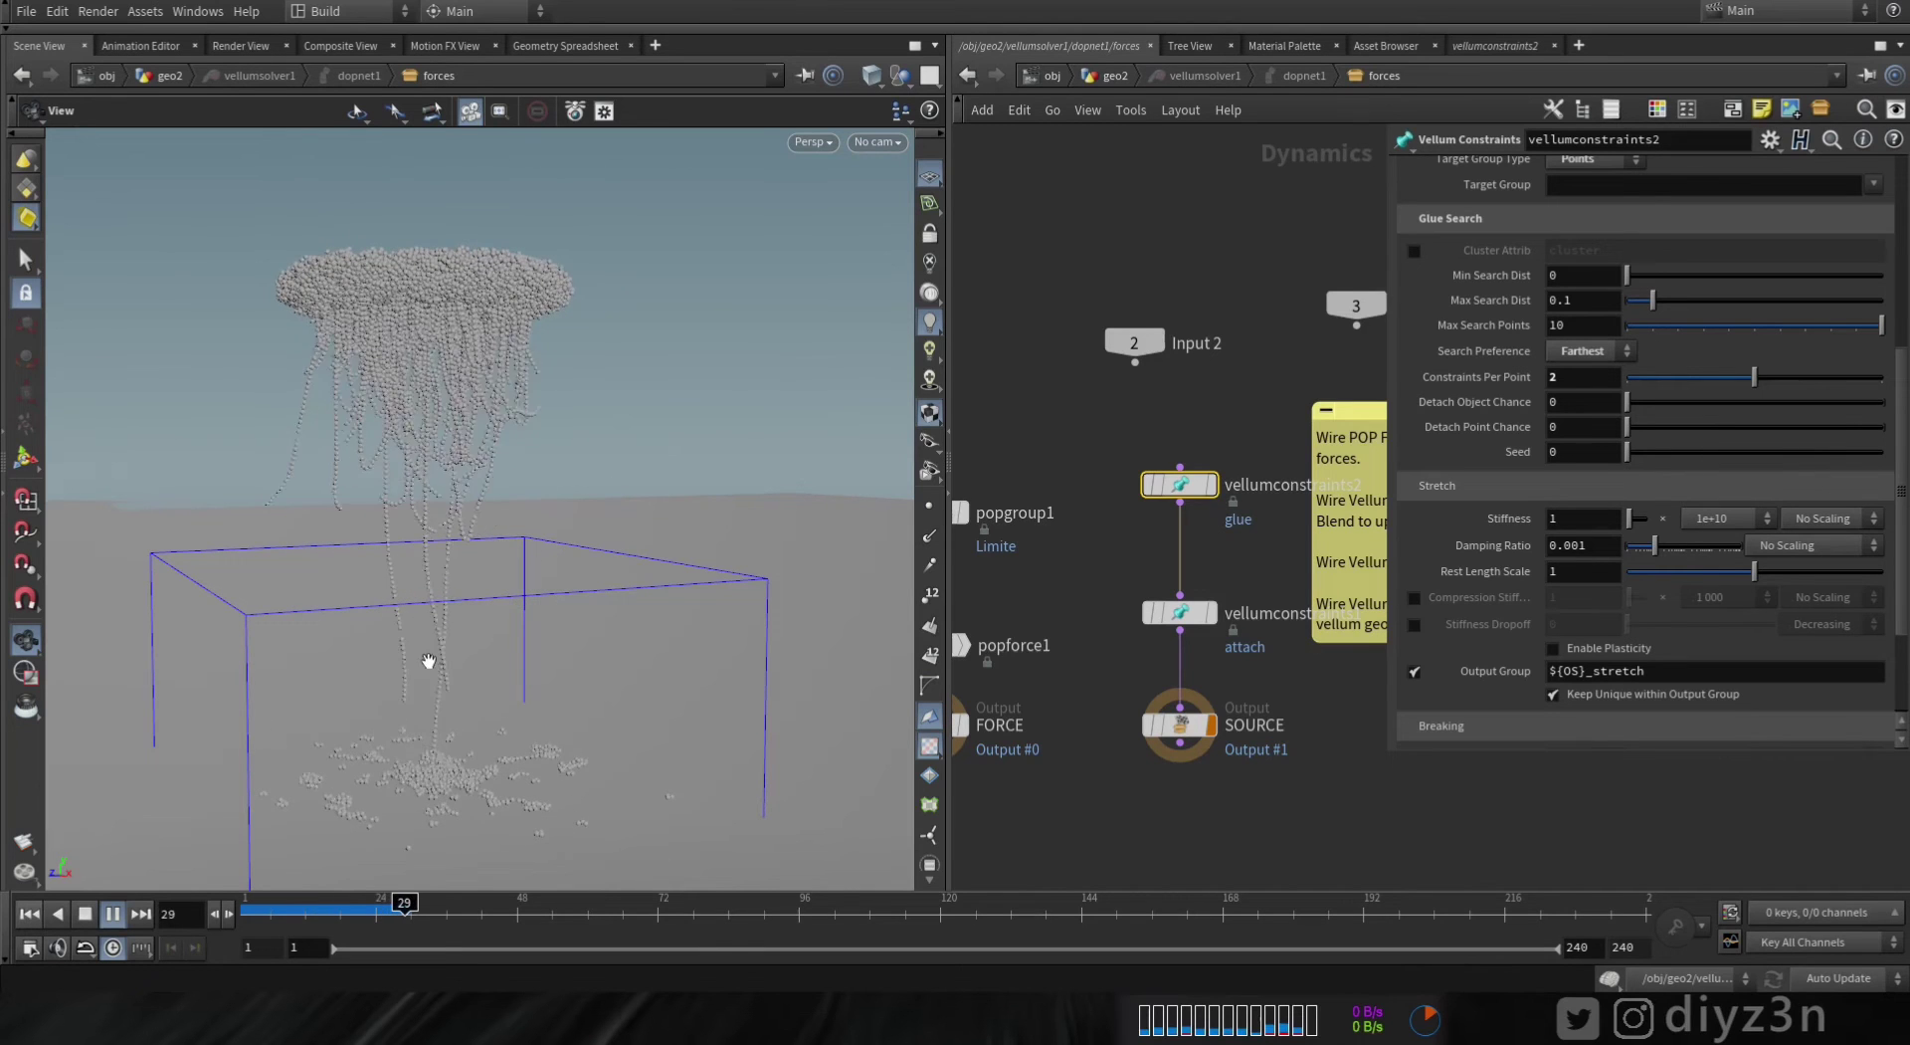
{"action": "left_click", "coordinate": [85, 912]}
{"action": "left_click", "coordinate": [30, 917]}
- Set the POP Force noise Amplitude to 4, play the simulation and rewind to the first frame
{"action": "middle_click_drag", "start_coordinate": [1122, 729], "coordinate": [1241, 714]}
{"action": "left_click", "coordinate": [1050, 630]}
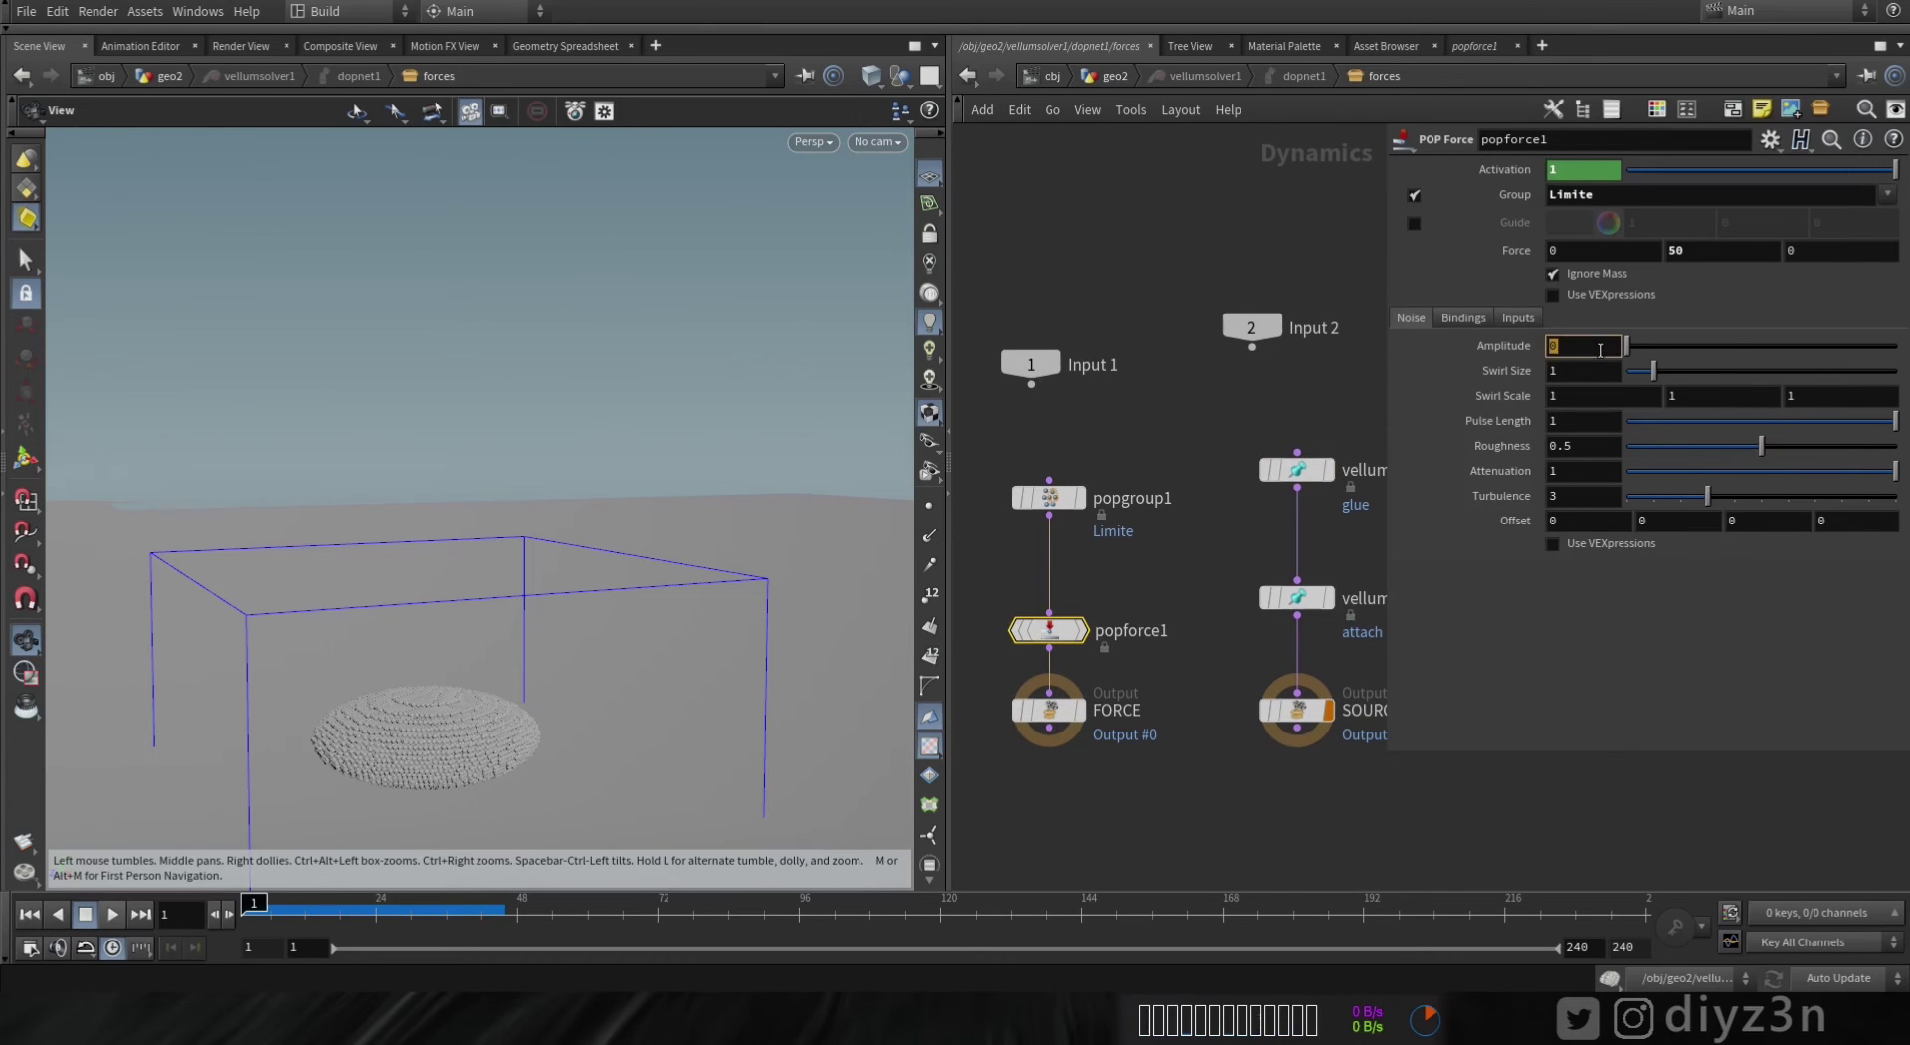
{"action": "key", "text": "Return"}
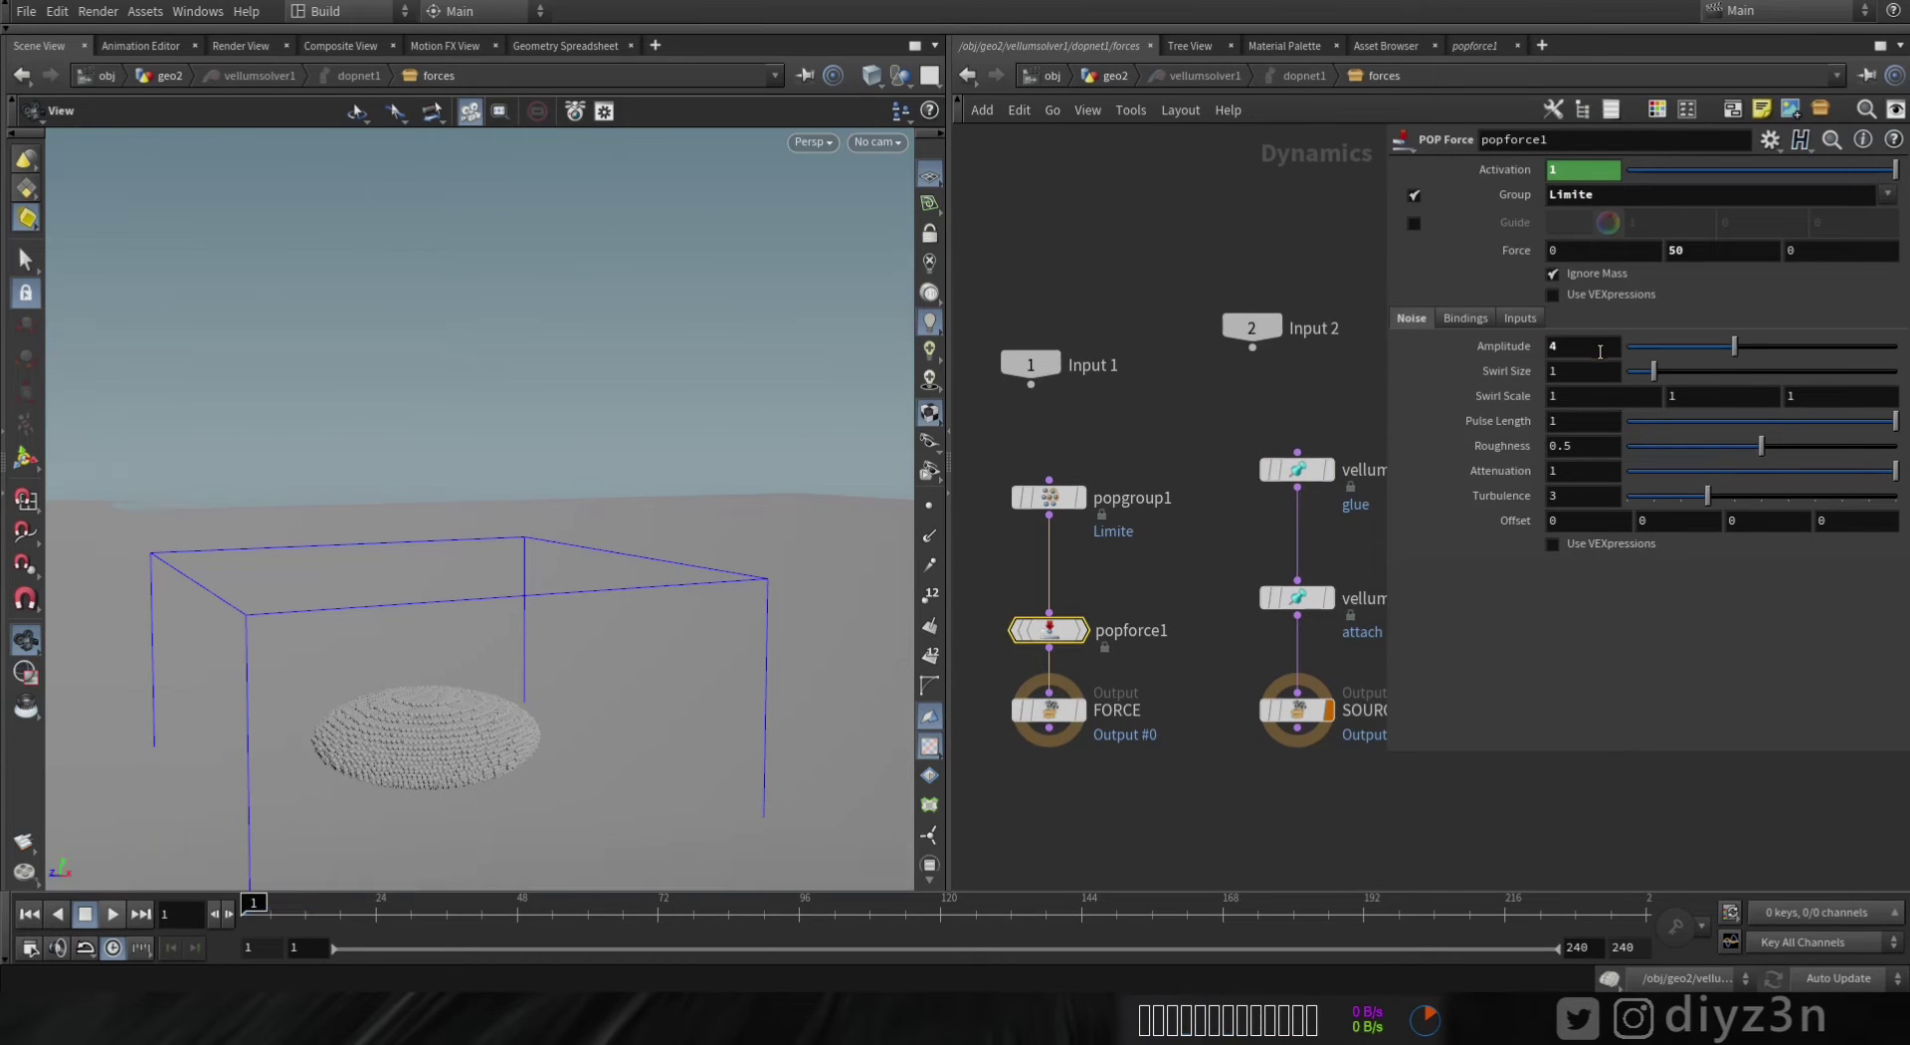
{"action": "left_click", "coordinate": [112, 913]}
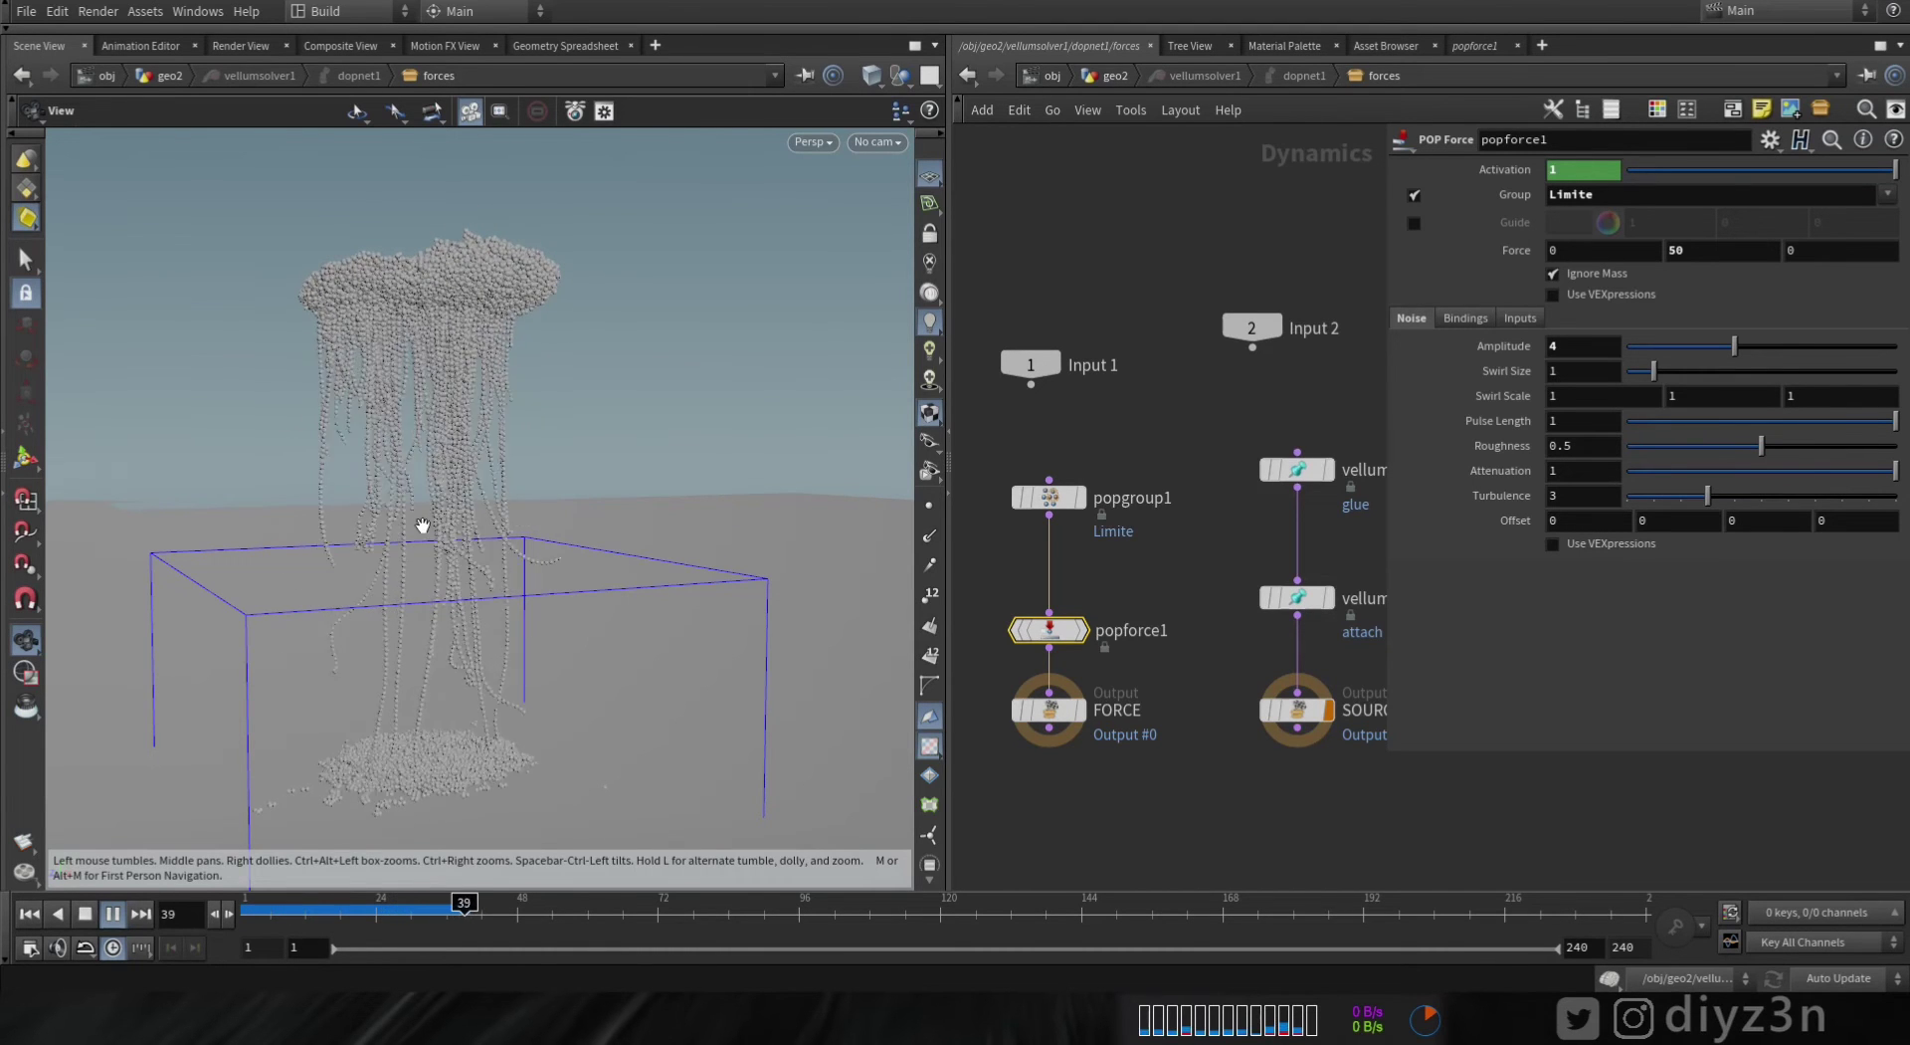
{"action": "left_click", "coordinate": [90, 914]}
{"action": "left_click", "coordinate": [27, 917]}
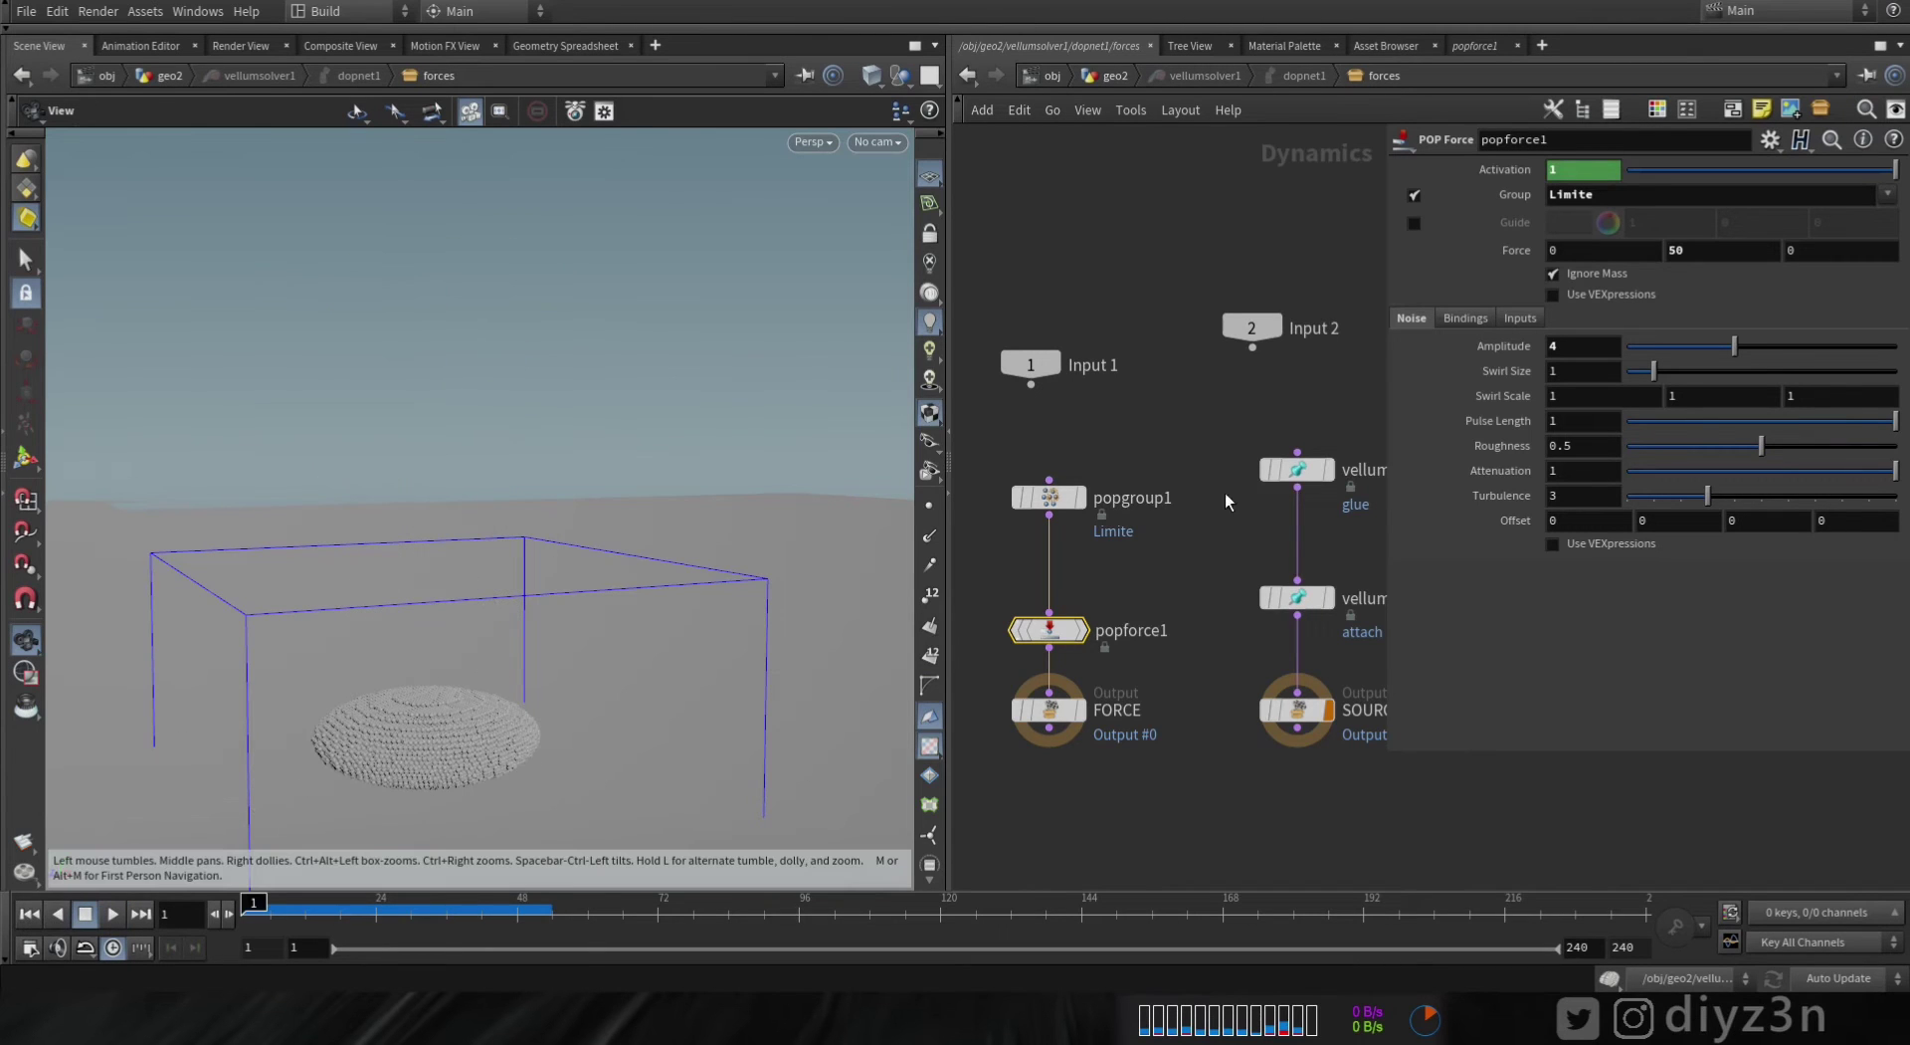
- Return to geo2 and set the source sphere's Uniform Scale to .4
{"action": "left_click", "coordinate": [1122, 77]}
{"action": "left_click", "coordinate": [1283, 331]}
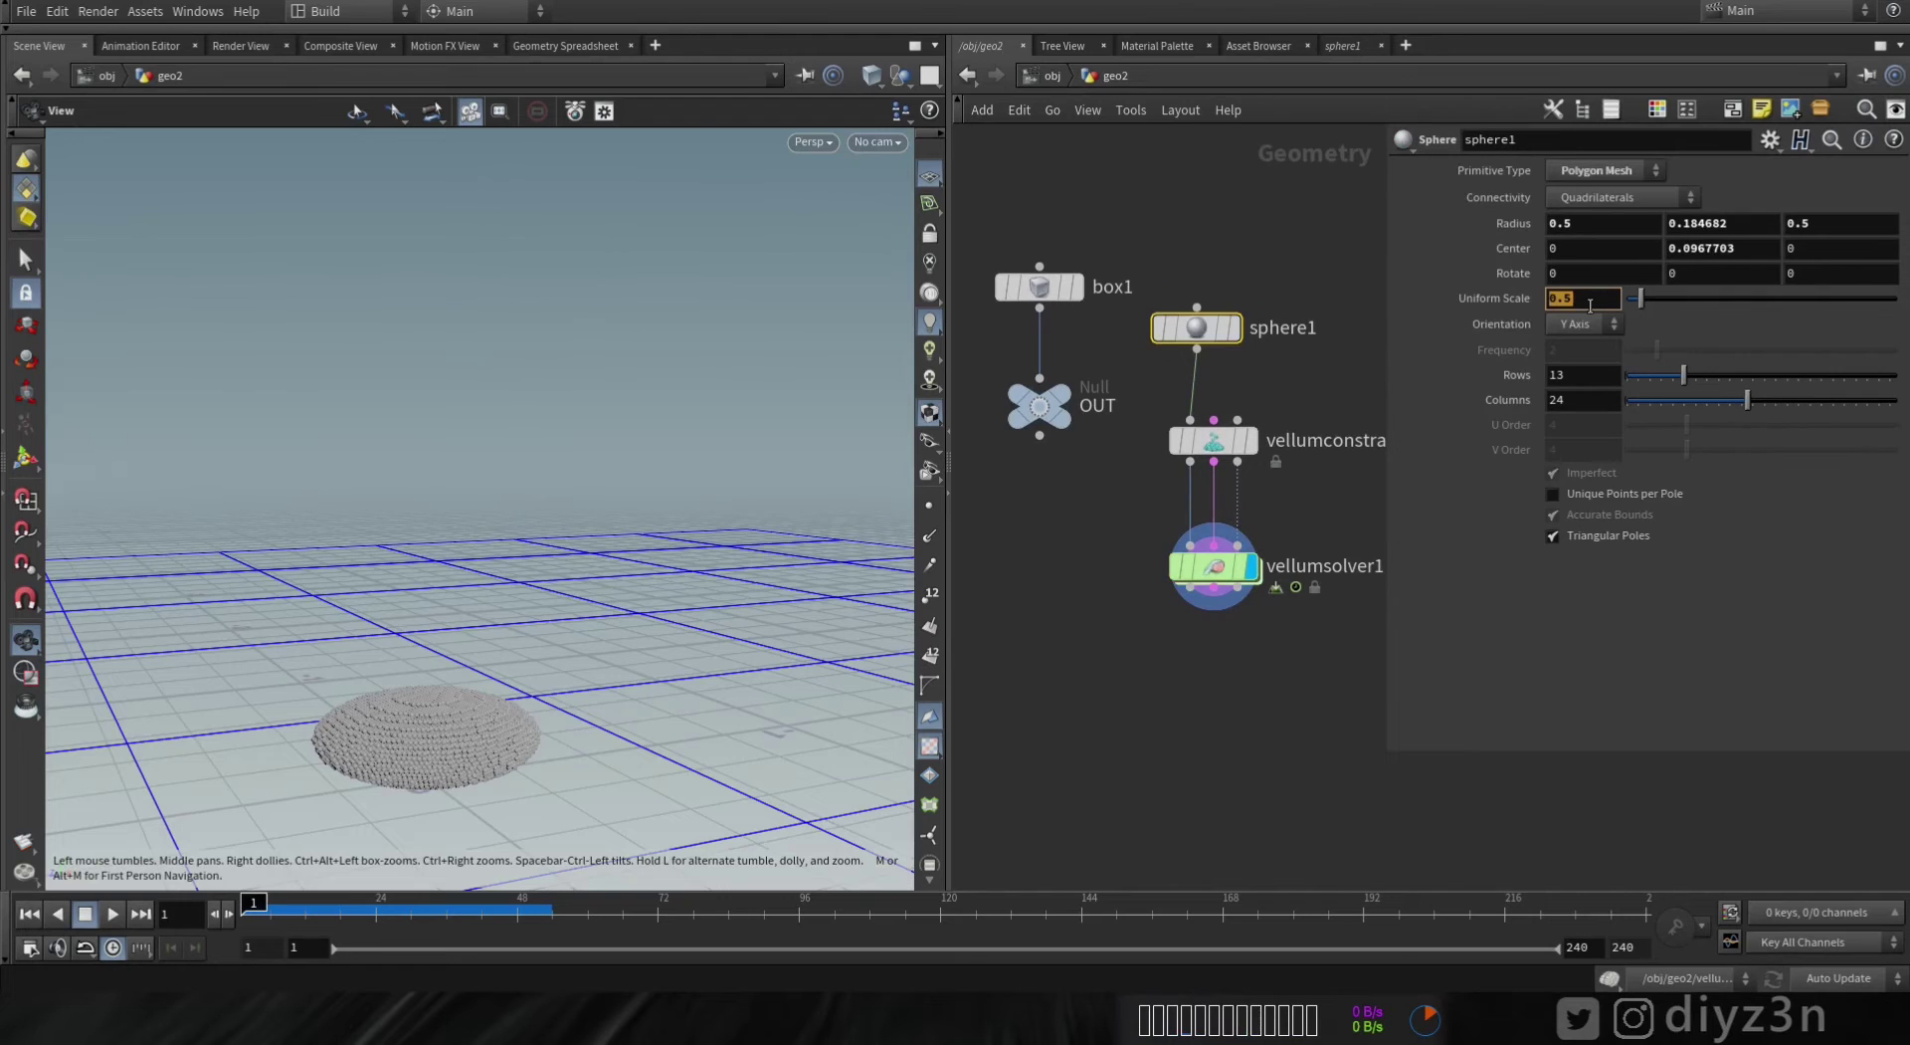
{"action": "key", "text": "Return"}
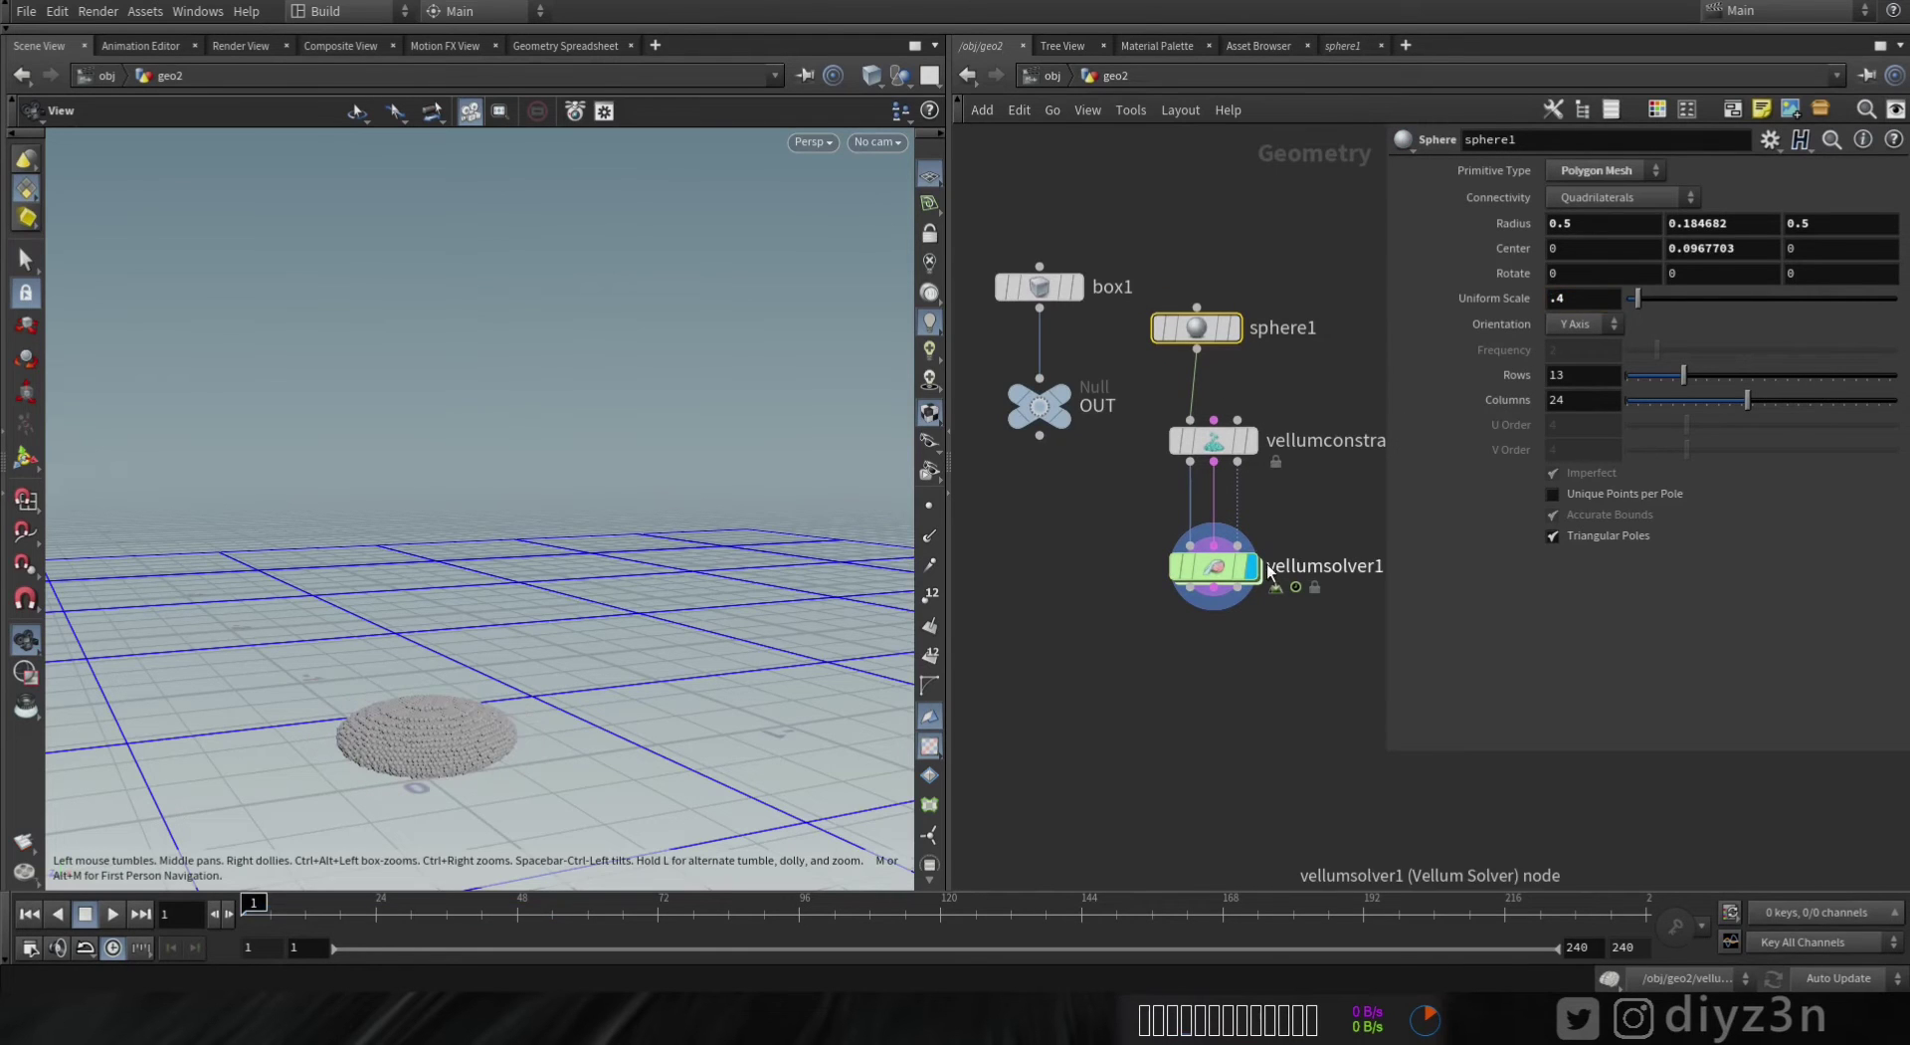
- Go back into the solver's forces network, set the glue constraint's Max Search Dist to 1 and play the simulation
{"action": "double_click", "coordinate": [1222, 568]}
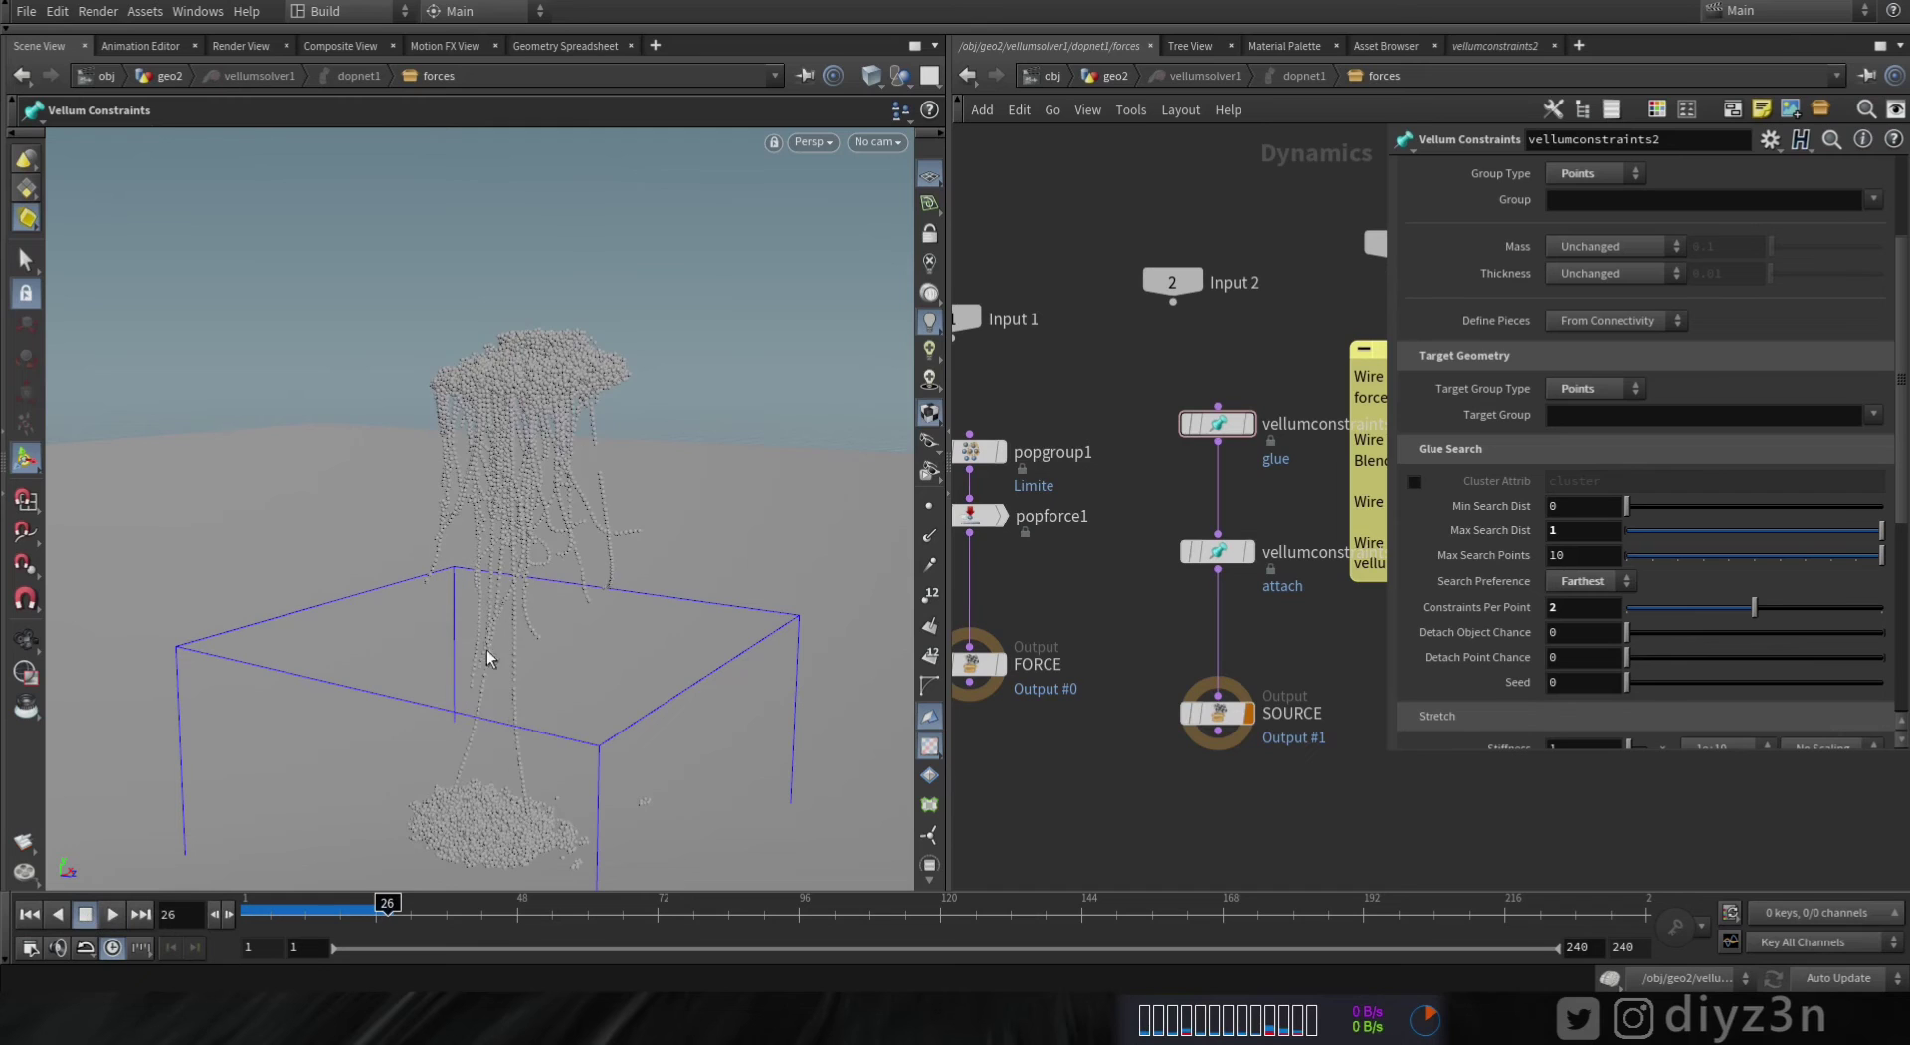
{"action": "left_click", "coordinate": [112, 913]}
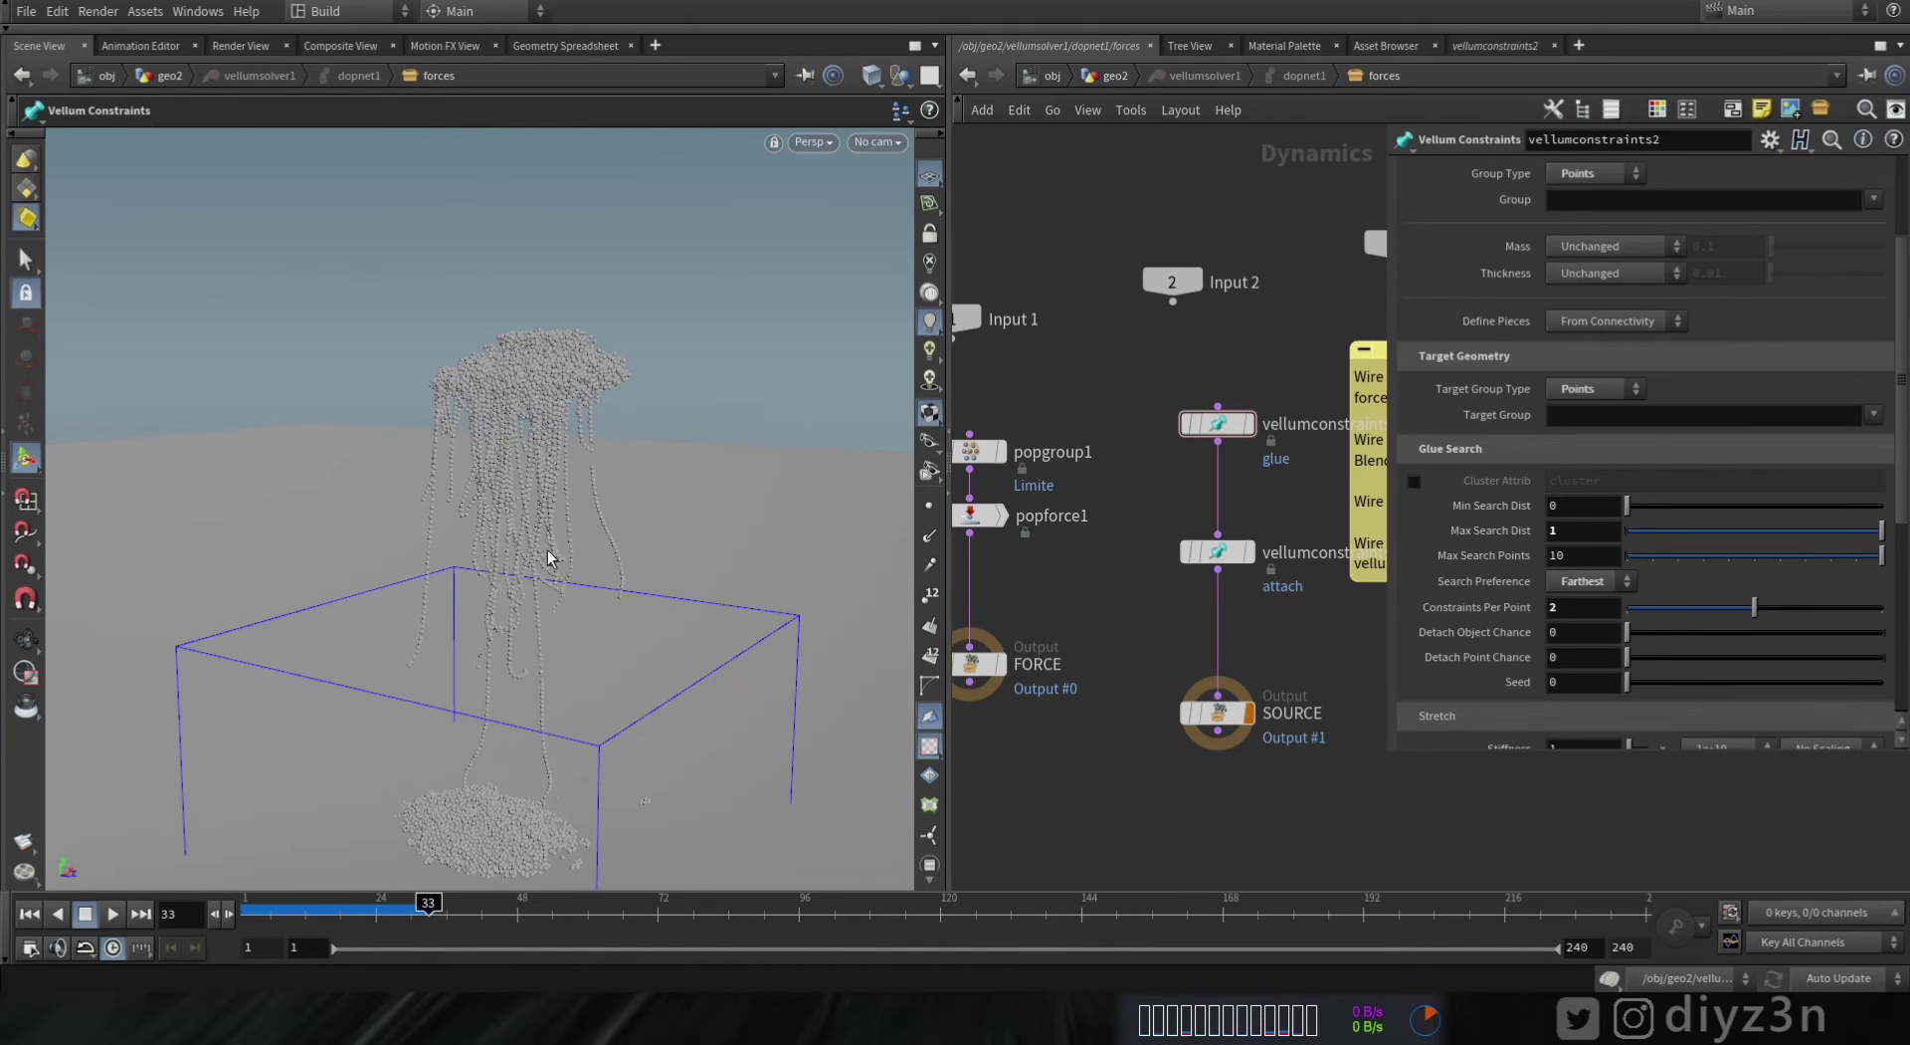
- Return to geo2, add a VDB from Particles node below the Vellum Solver and display it
{"action": "left_click", "coordinate": [1115, 86]}
{"action": "left_click", "coordinate": [1084, 455]}
{"action": "key", "text": "Tab"}
{"action": "type", "text": "from"}
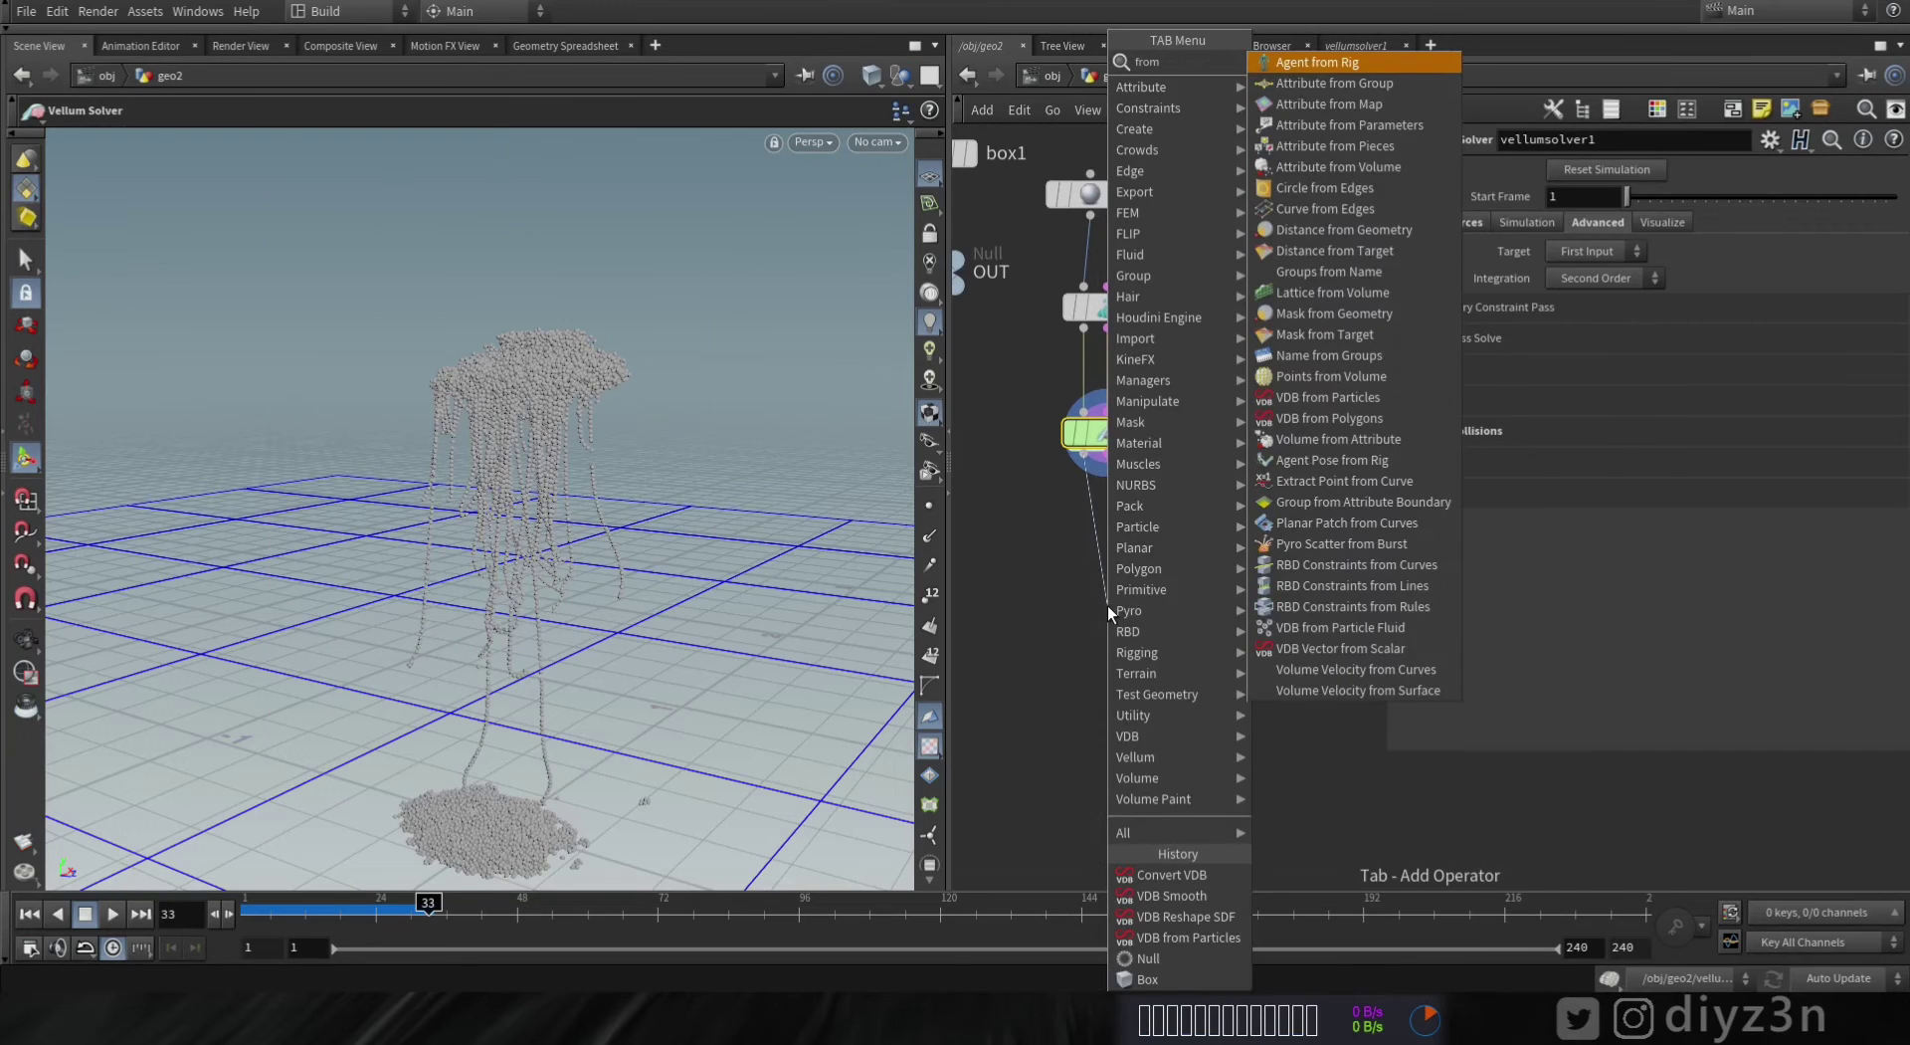
{"action": "type", "text": "p"}
{"action": "left_click", "coordinate": [1323, 104]}
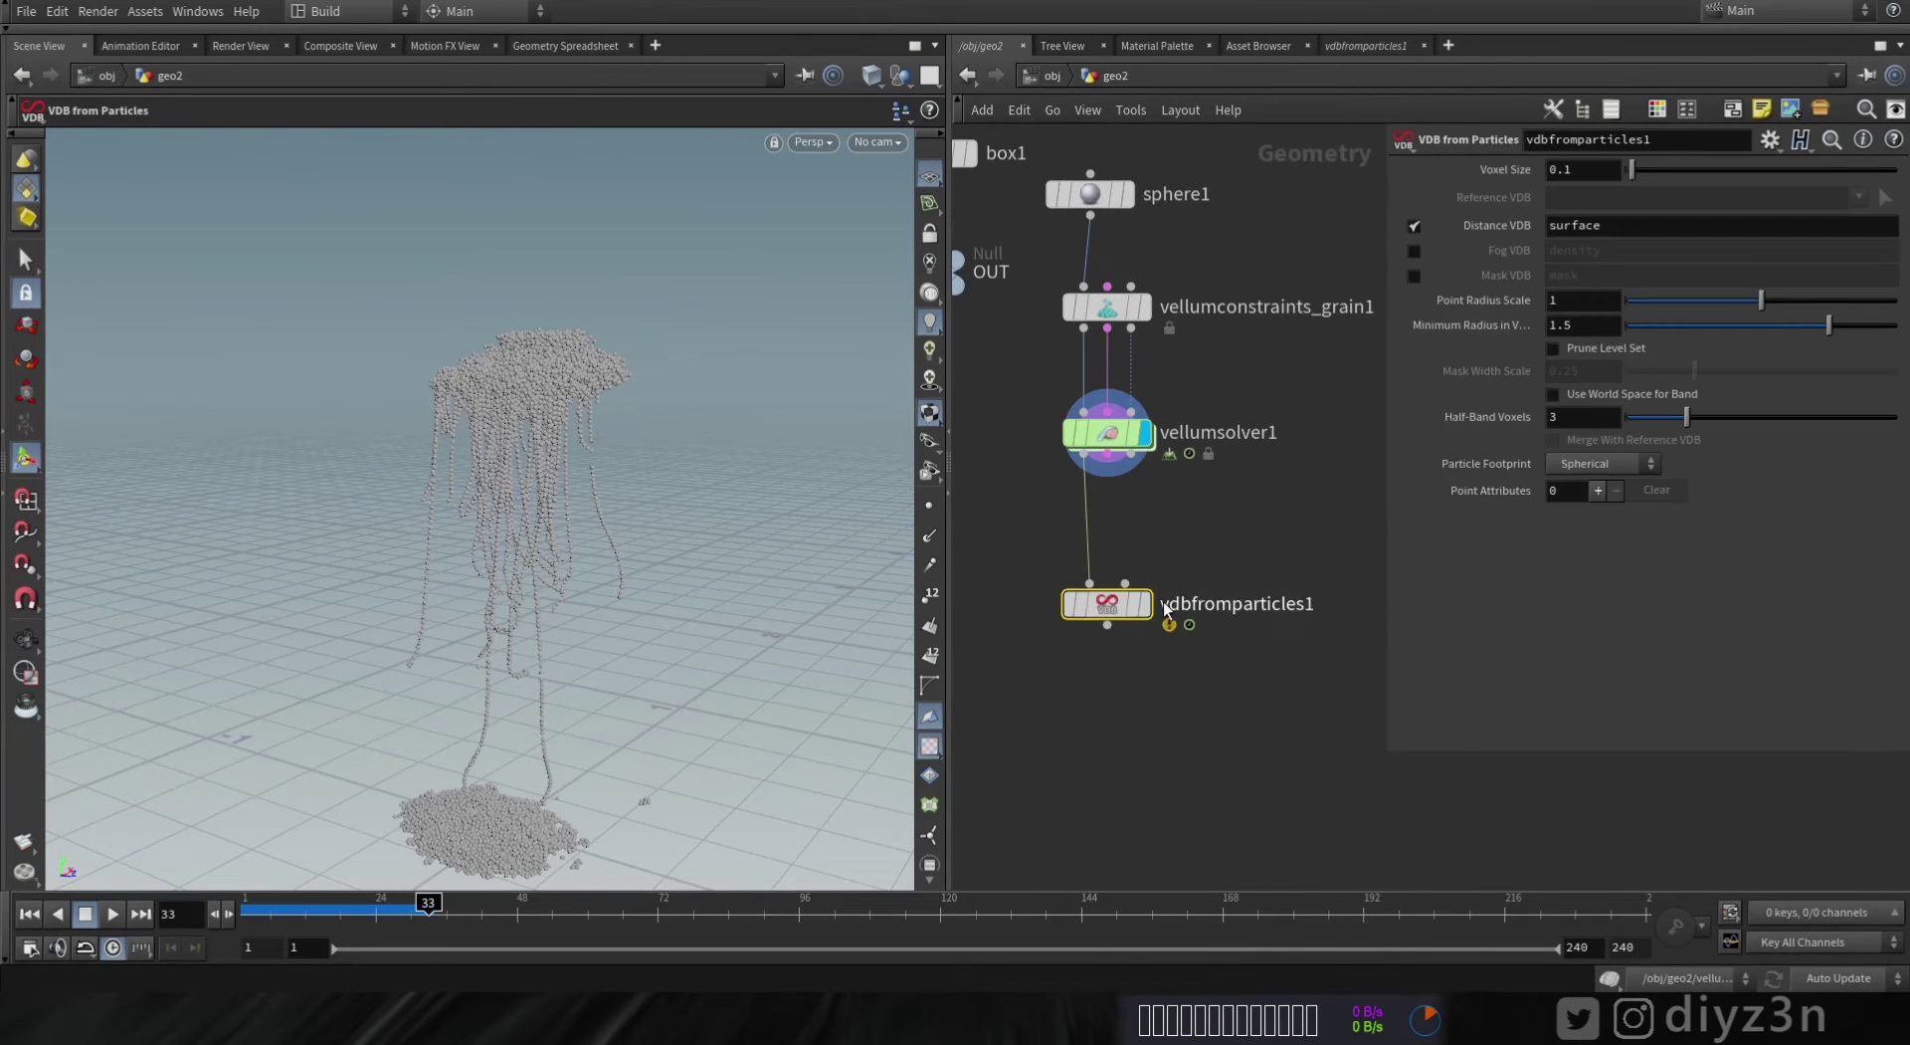
{"action": "left_click", "coordinate": [1114, 567]}
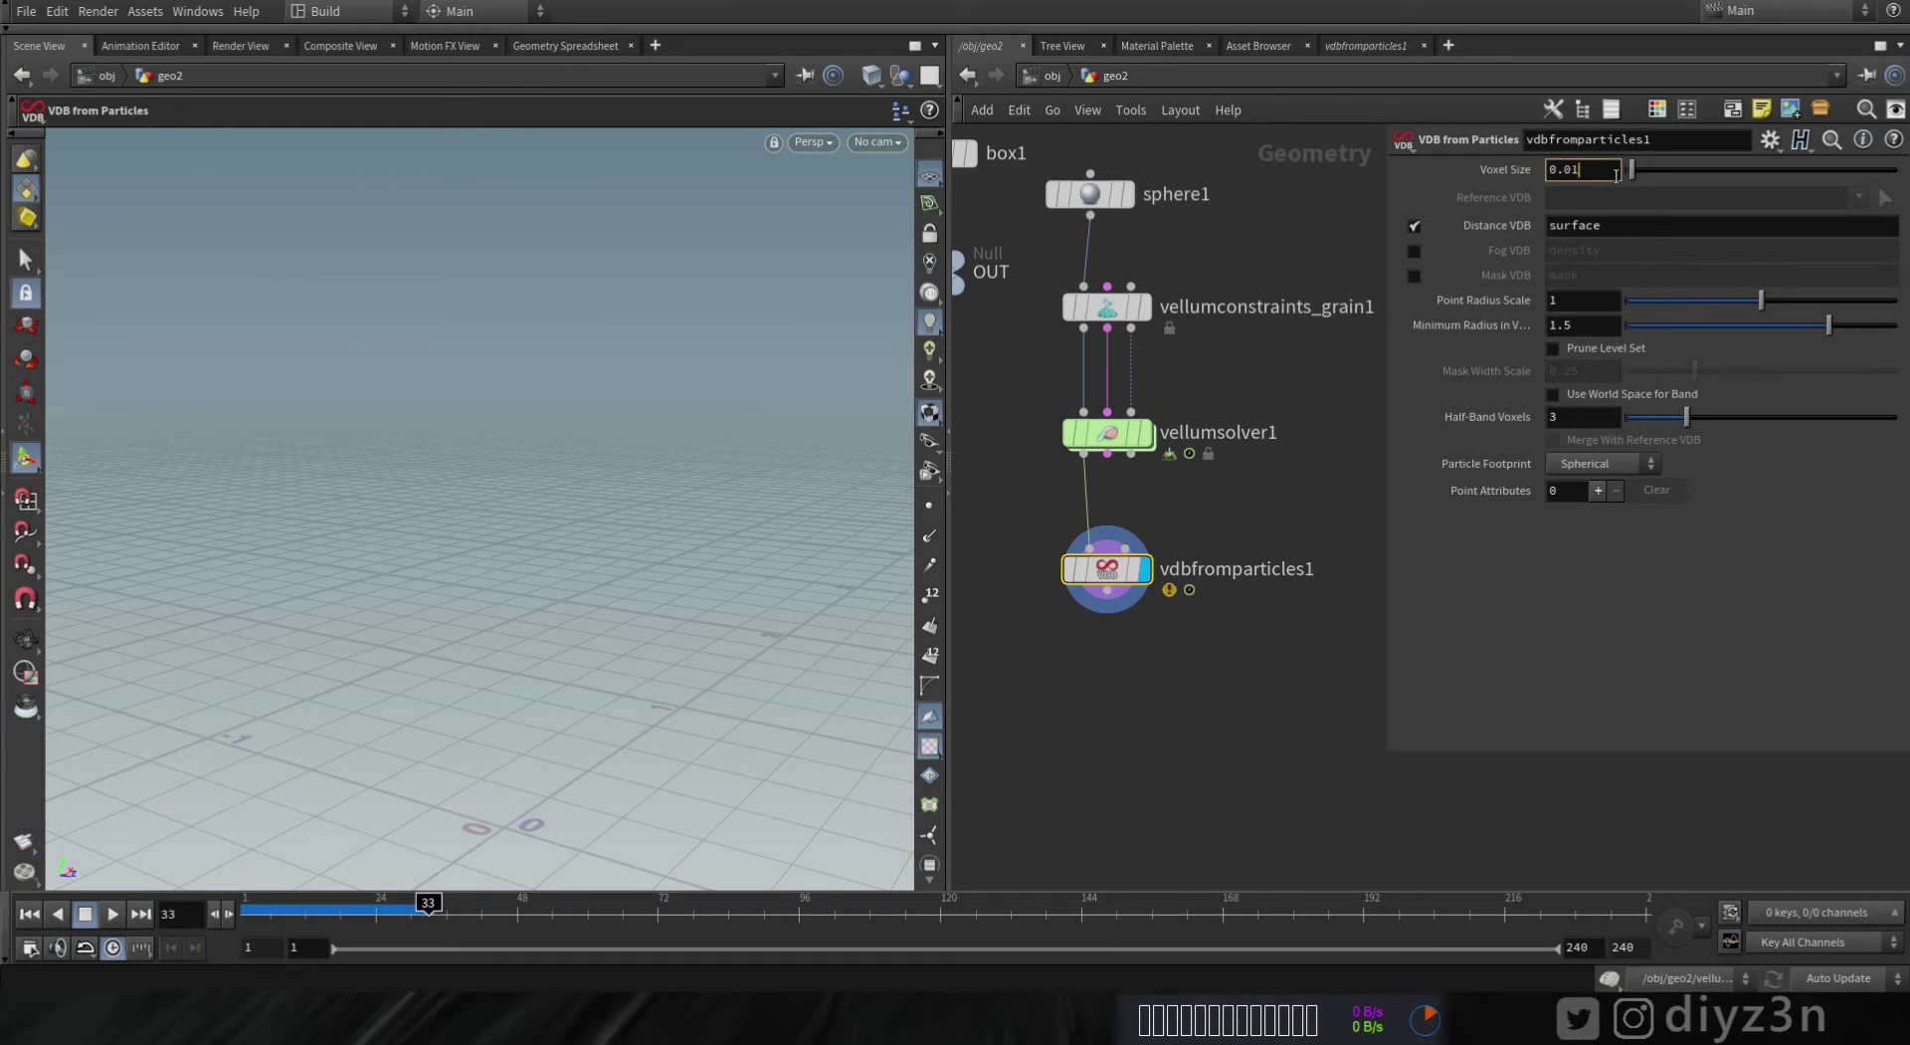
- Set the VDB from Particles node's Voxel Size to 0.01 and its minimum radius in voxels to .5
{"action": "left_click", "coordinate": [1590, 322]}
{"action": "type", "text": "."}
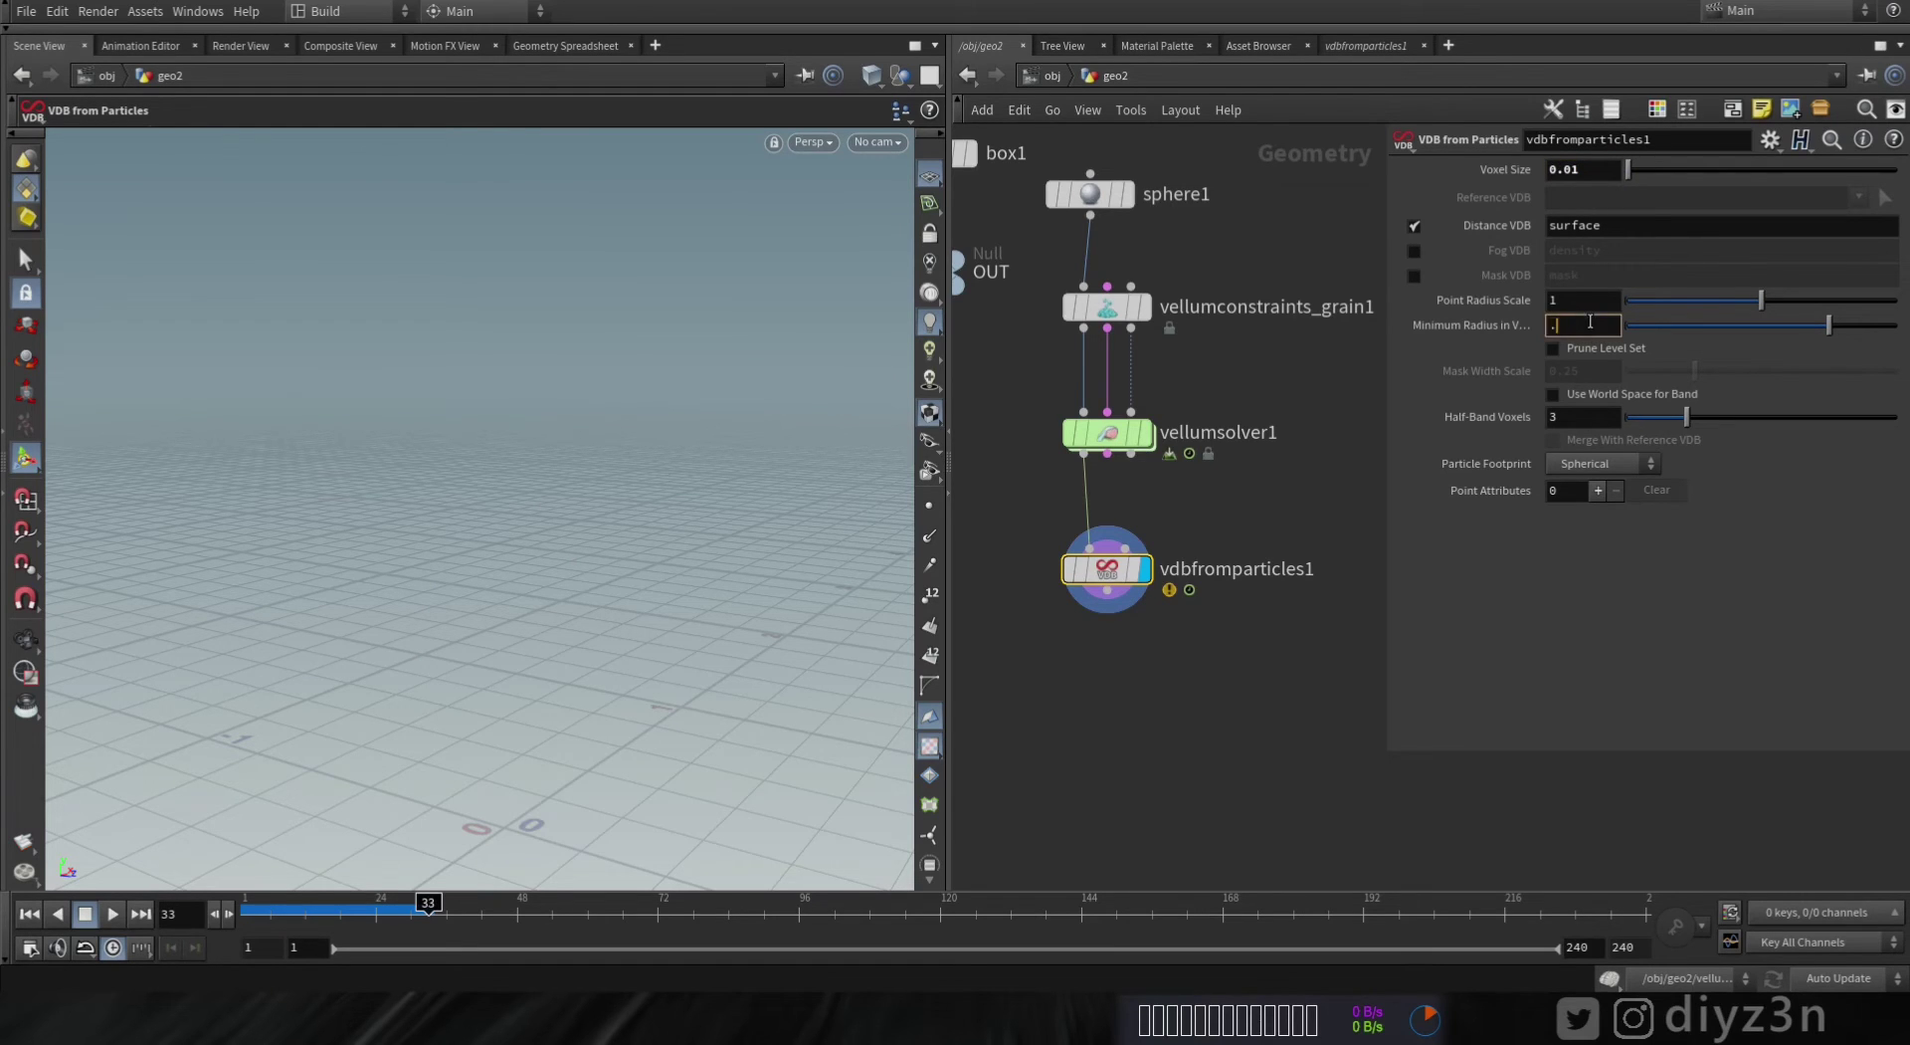
{"action": "type", "text": "5"}
{"action": "key", "text": "Return"}
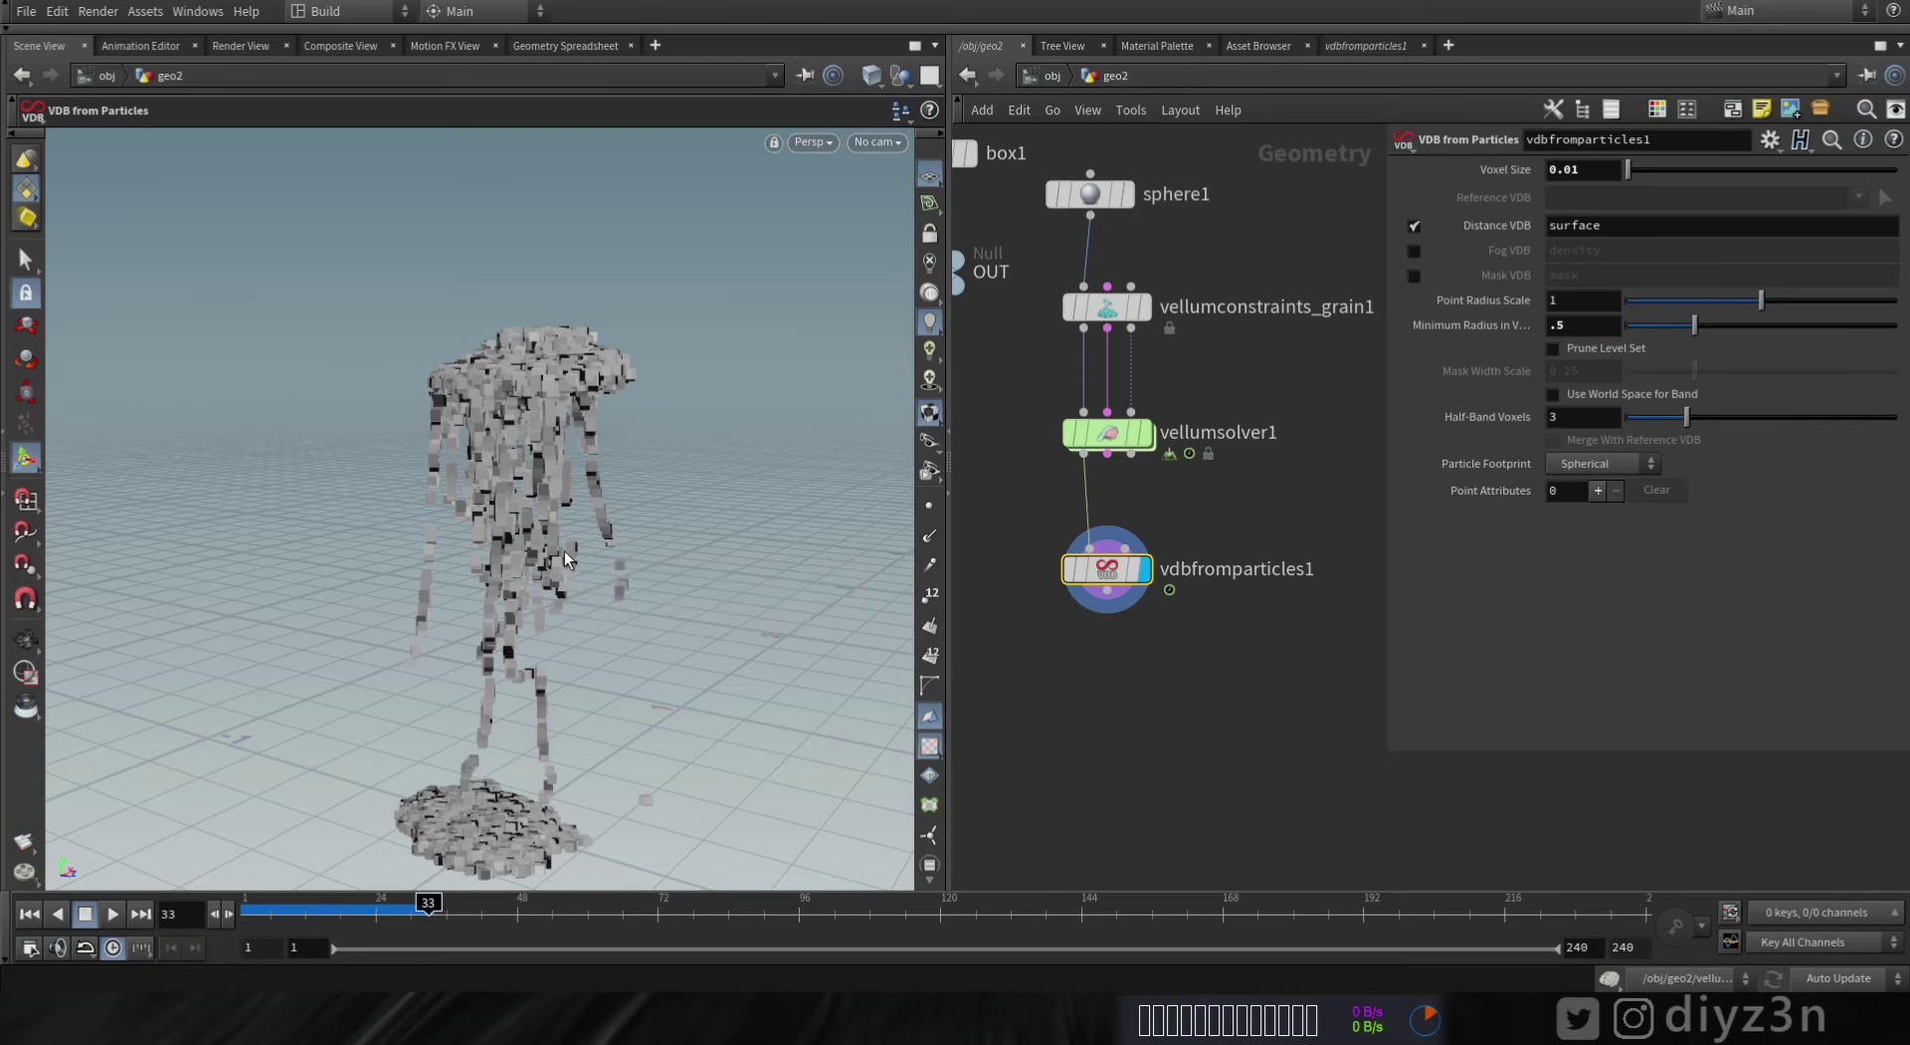
- Compare the VDB surface with the solver's grains, set the Voxel Size to 0.001 and inspect the strands up close
{"action": "scroll", "coordinate": [503, 583], "scroll_direction": "up", "scroll_amount": 5}
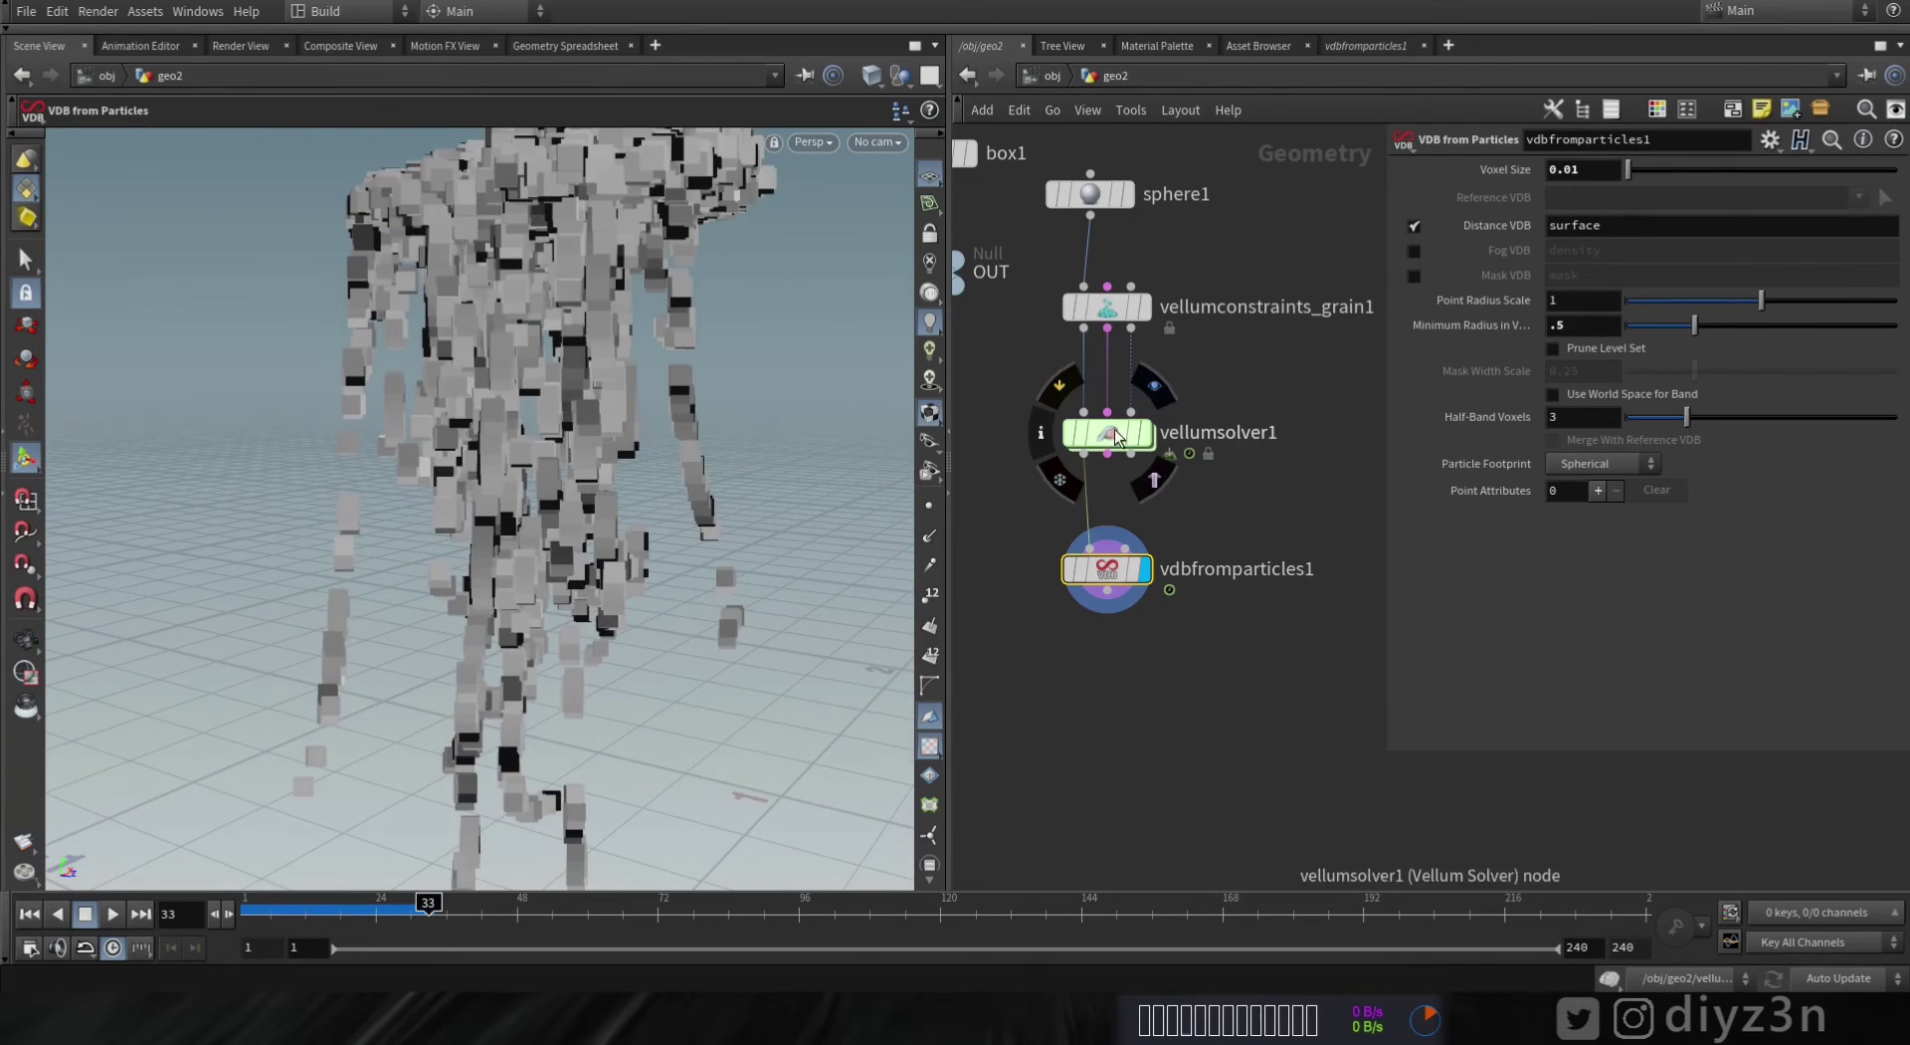
{"action": "left_click", "coordinate": [1144, 433]}
{"action": "left_click", "coordinate": [1144, 569]}
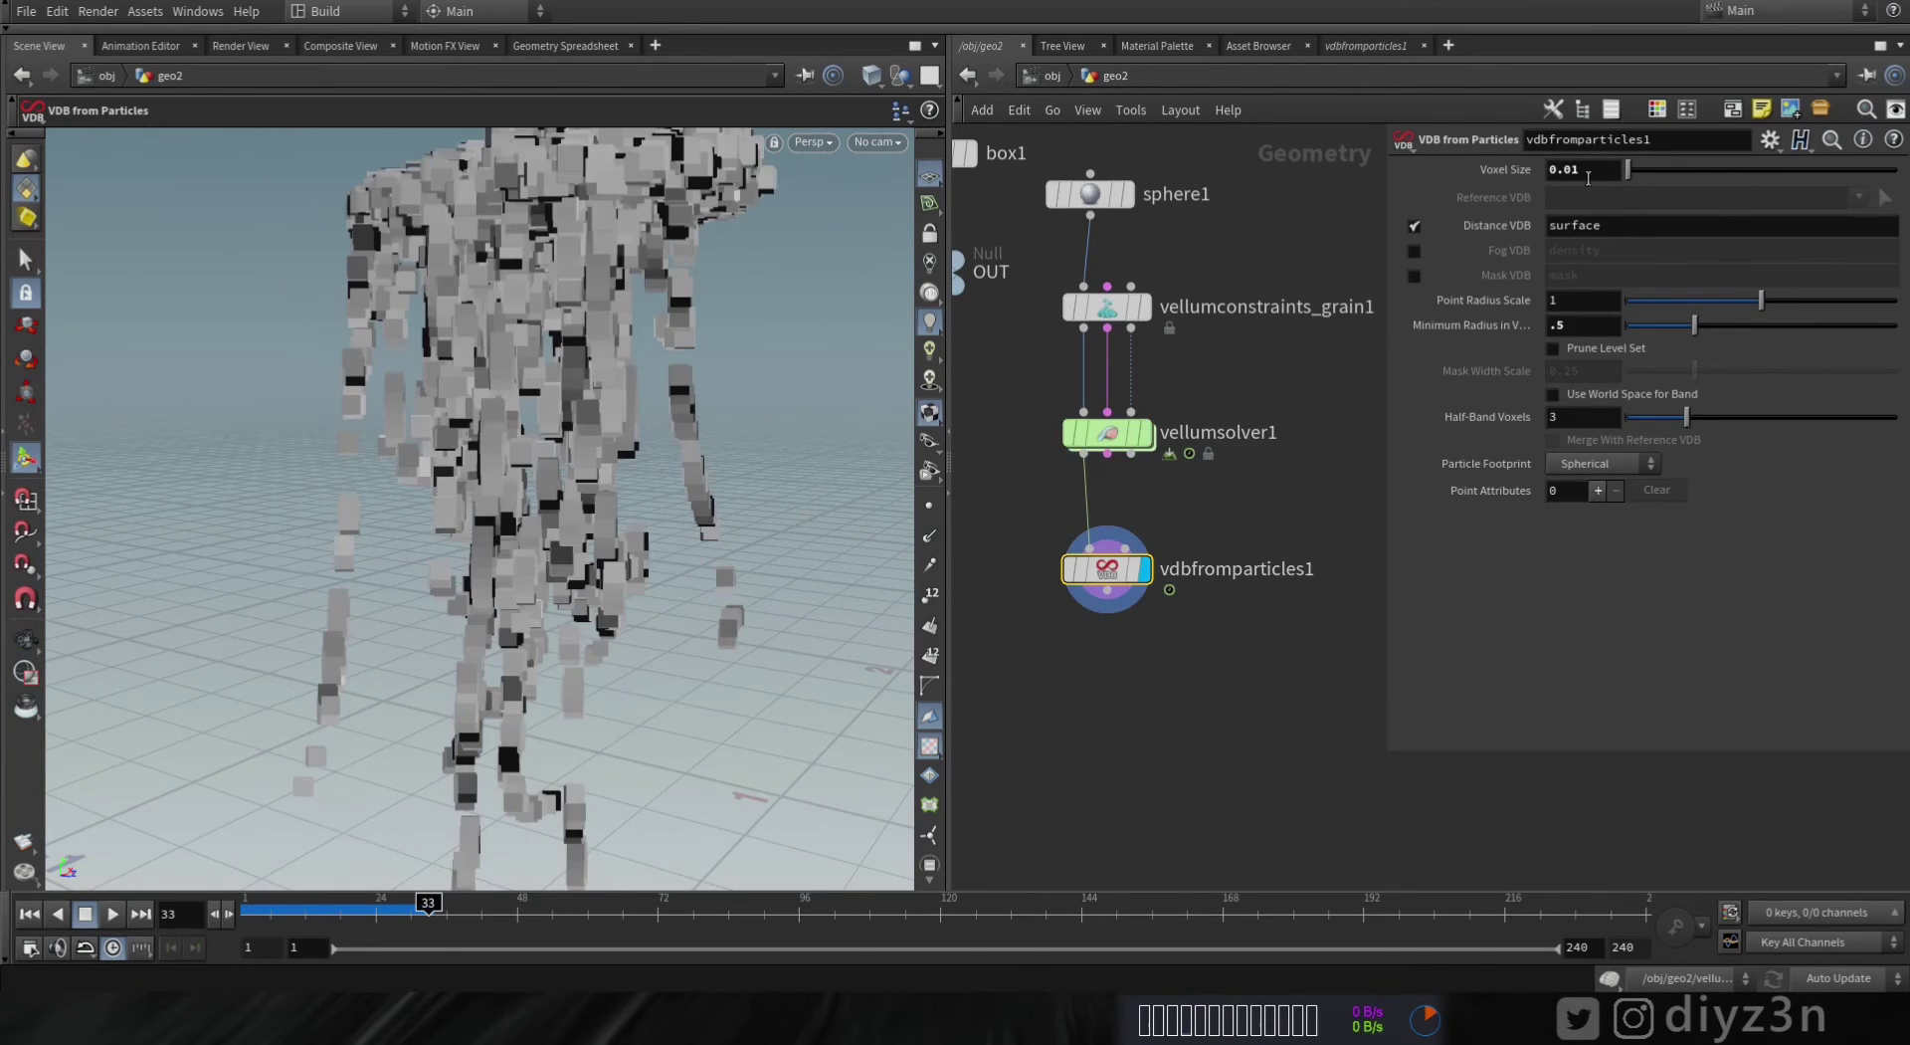
{"action": "left_click", "coordinate": [1592, 175]}
{"action": "type", "text": "0.001"}
{"action": "key", "text": "Return"}
{"action": "right_click_drag", "start_coordinate": [587, 473], "coordinate": [611, 510], "text": "alt"}
{"action": "middle_click_drag", "start_coordinate": [605, 501], "coordinate": [568, 379], "text": "alt"}
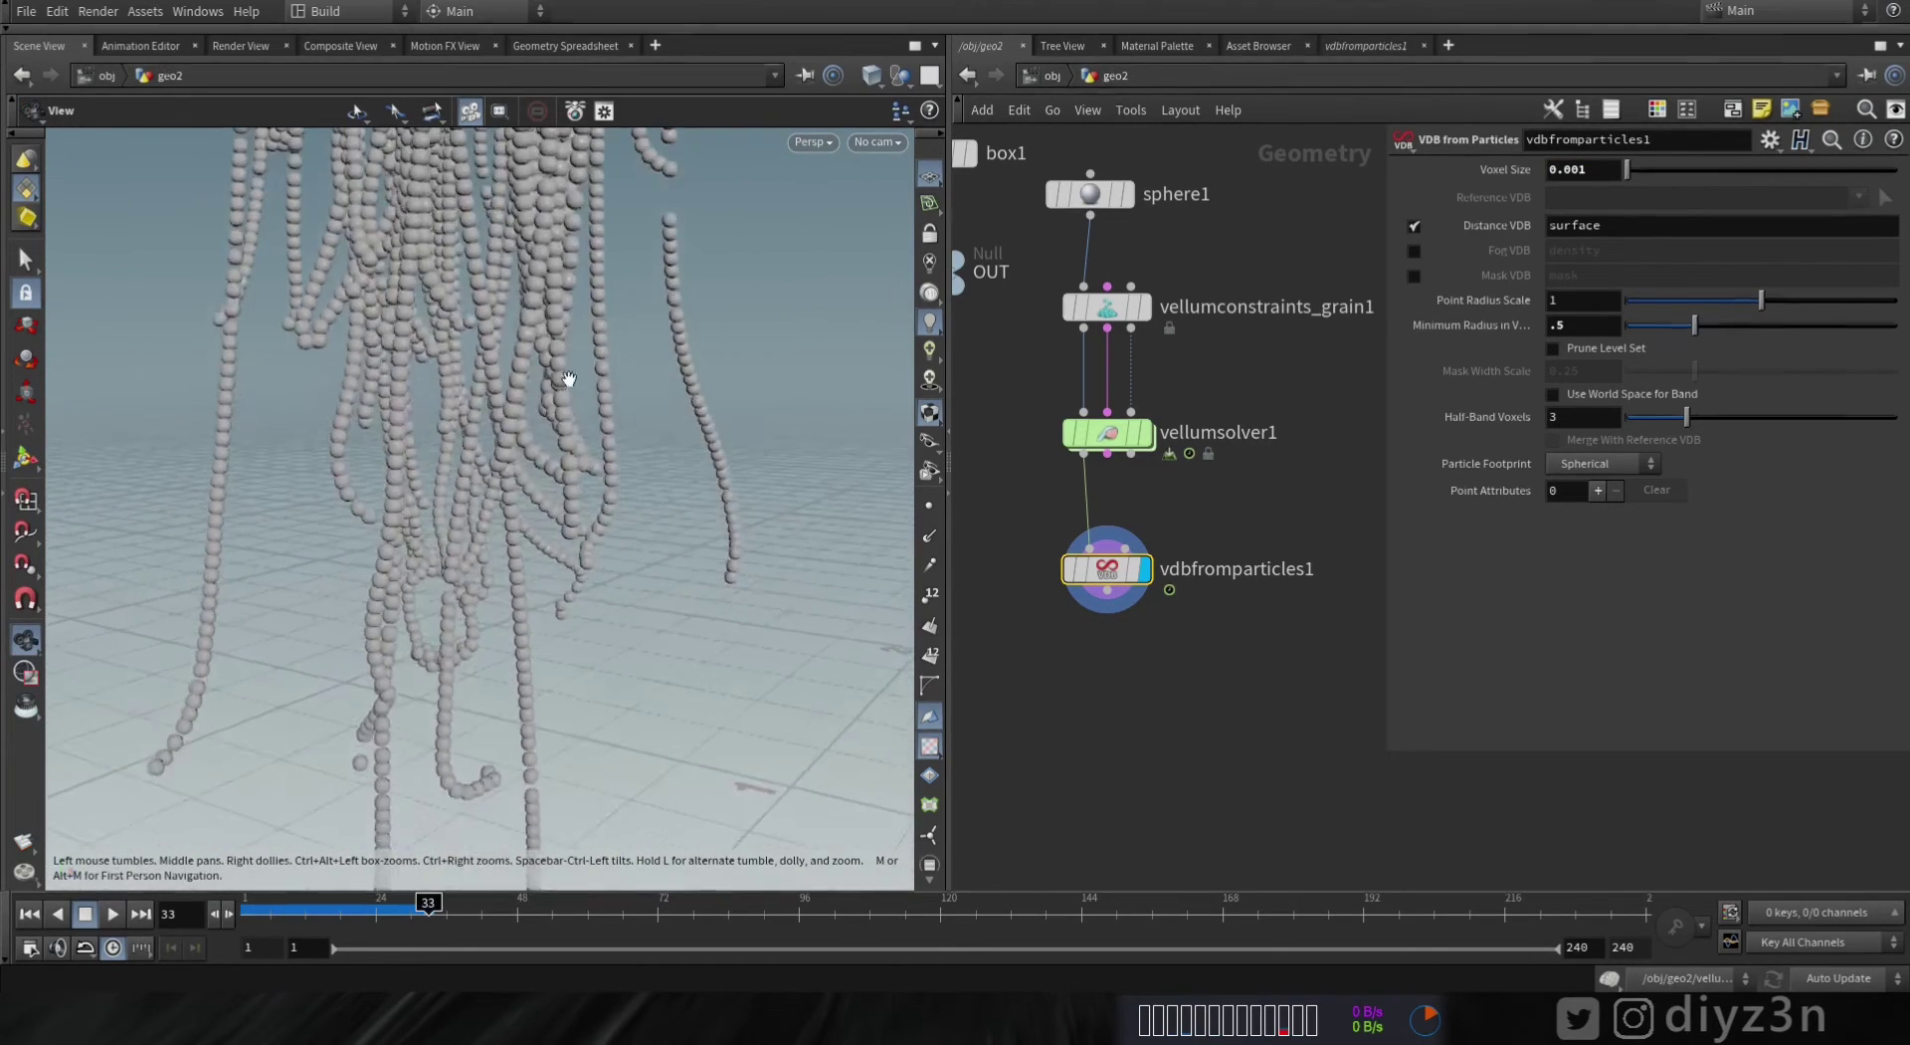
- Add a VDB Reshape SDF node below VDB from Particles, display it and set its dilate Offset to about 1.19
{"action": "scroll", "coordinate": [568, 378], "scroll_direction": "down", "scroll_amount": 5}
{"action": "key", "text": "Return"}
{"action": "left_click_drag", "start_coordinate": [1107, 579], "coordinate": [1107, 548]}
{"action": "left_click", "coordinate": [1107, 557]}
{"action": "key", "text": "Tab"}
{"action": "type", "text": "vdre"}
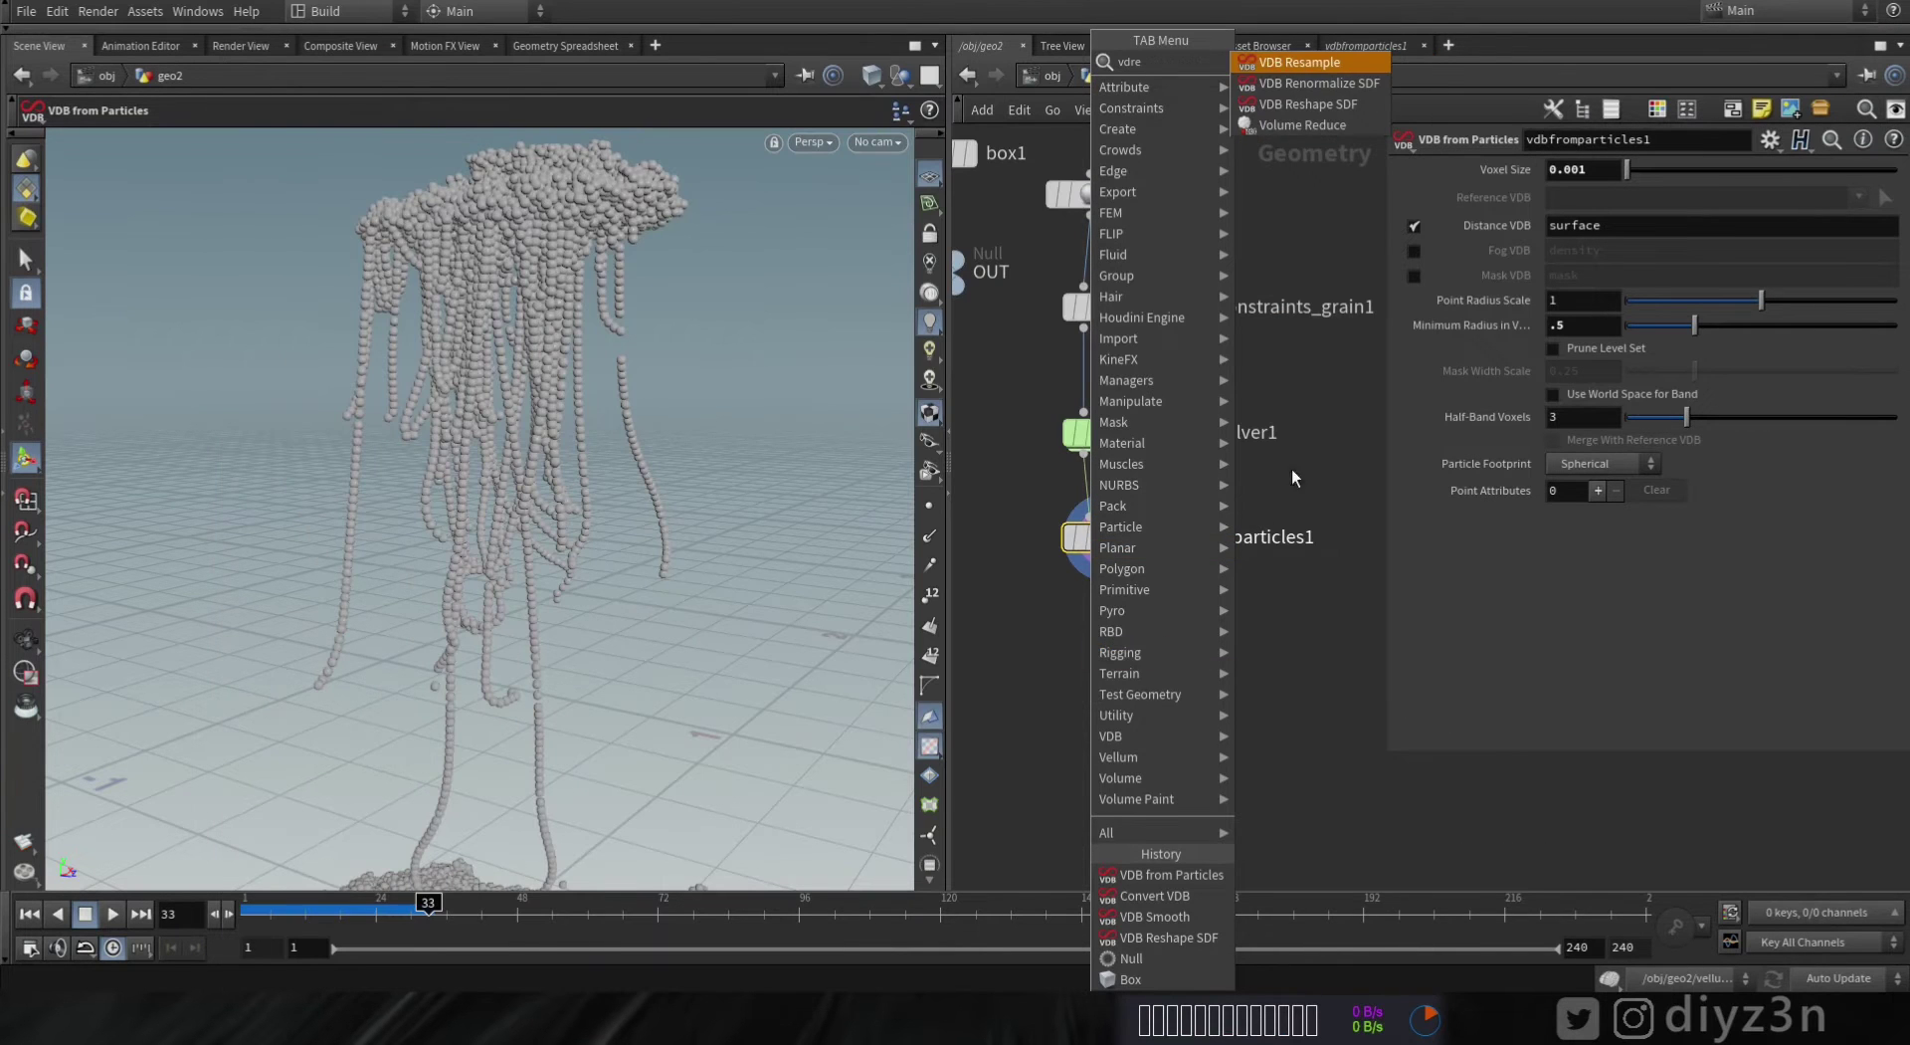
{"action": "left_click", "coordinate": [1308, 104]}
{"action": "left_click", "coordinate": [1094, 681]}
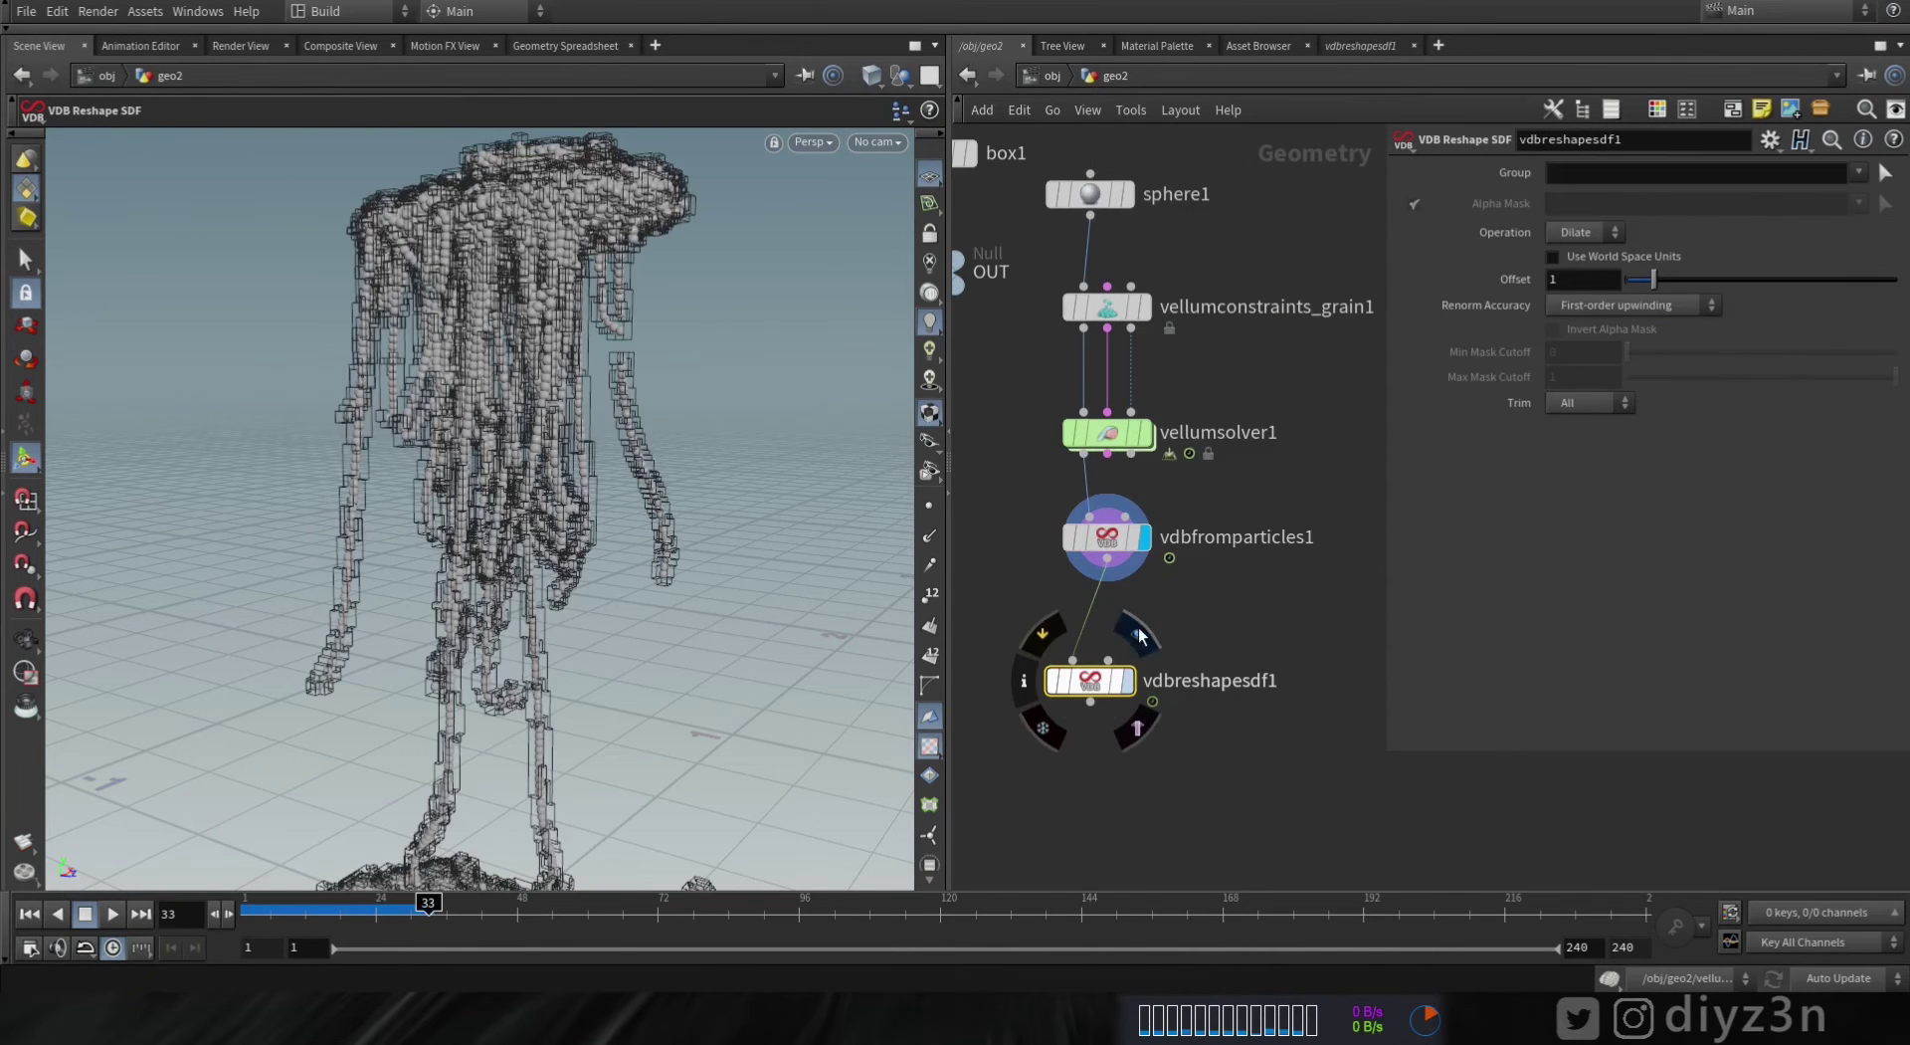
{"action": "left_click", "coordinate": [1140, 636]}
{"action": "left_click_drag", "start_coordinate": [1089, 684], "coordinate": [1114, 625]}
{"action": "mouse_move", "coordinate": [541, 472]}
{"action": "right_mouse_down", "text": "alt"}
{"action": "mouse_move", "coordinate": [656, 481]}
{"action": "mouse_move", "coordinate": [545, 471]}
{"action": "right_mouse_up", "text": "alt"}
{"action": "left_click_drag", "start_coordinate": [1668, 287], "coordinate": [1668, 289]}
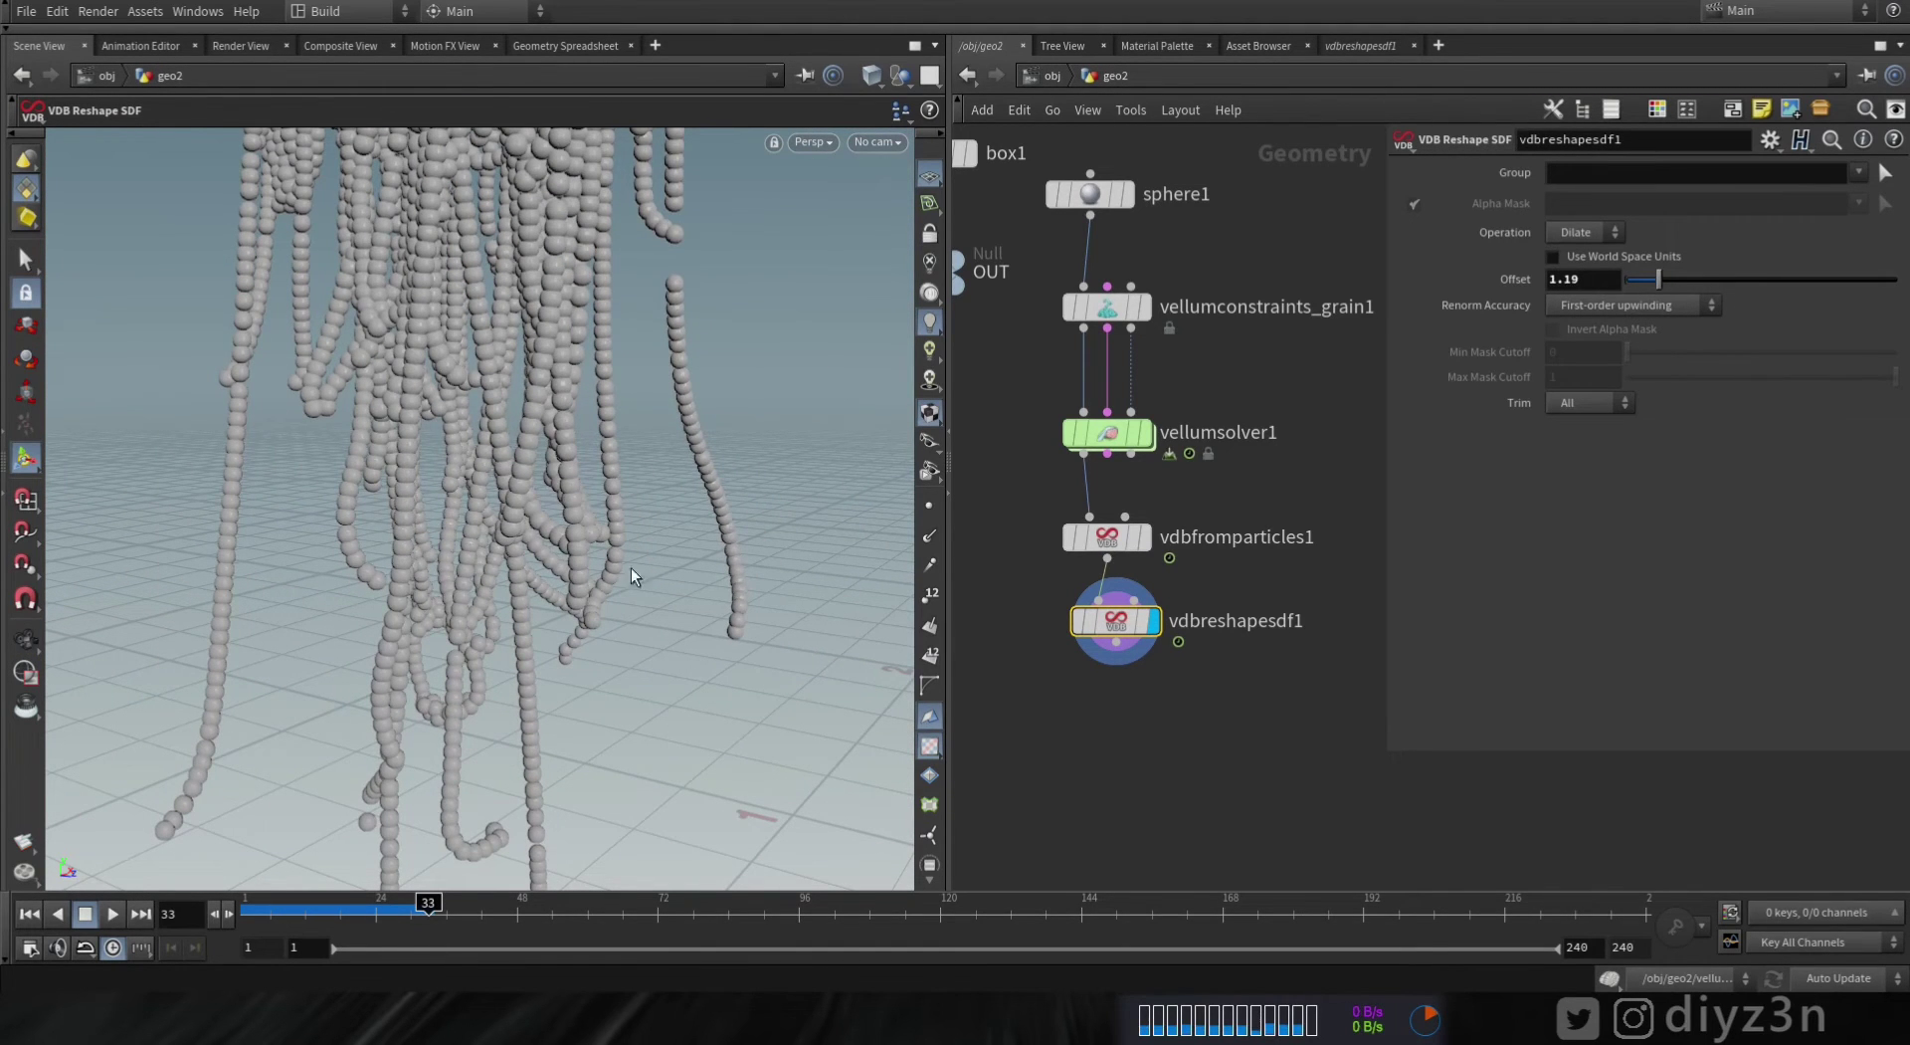
- Add a VDB Smooth node below the VDB Reshape SDF node and display it
{"action": "key", "text": "Tab"}
{"action": "type", "text": "vd"}
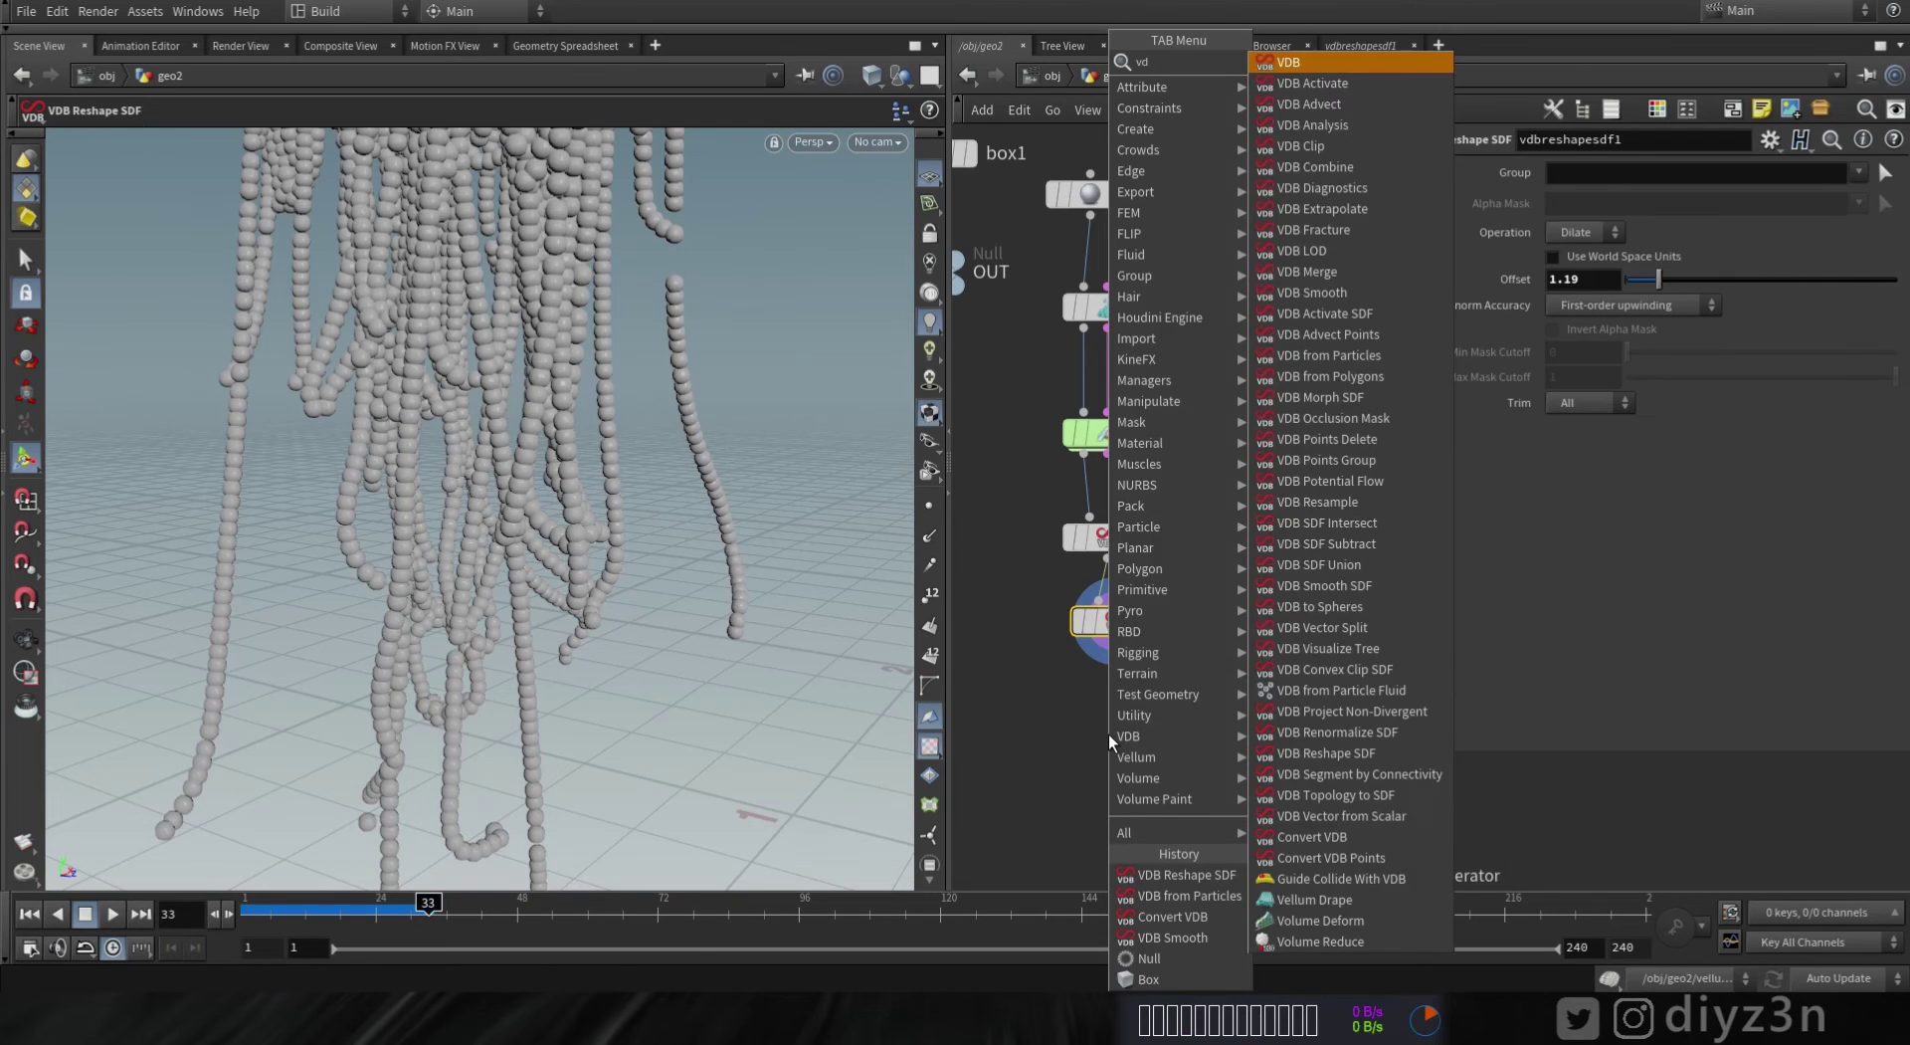
{"action": "type", "text": "bs"}
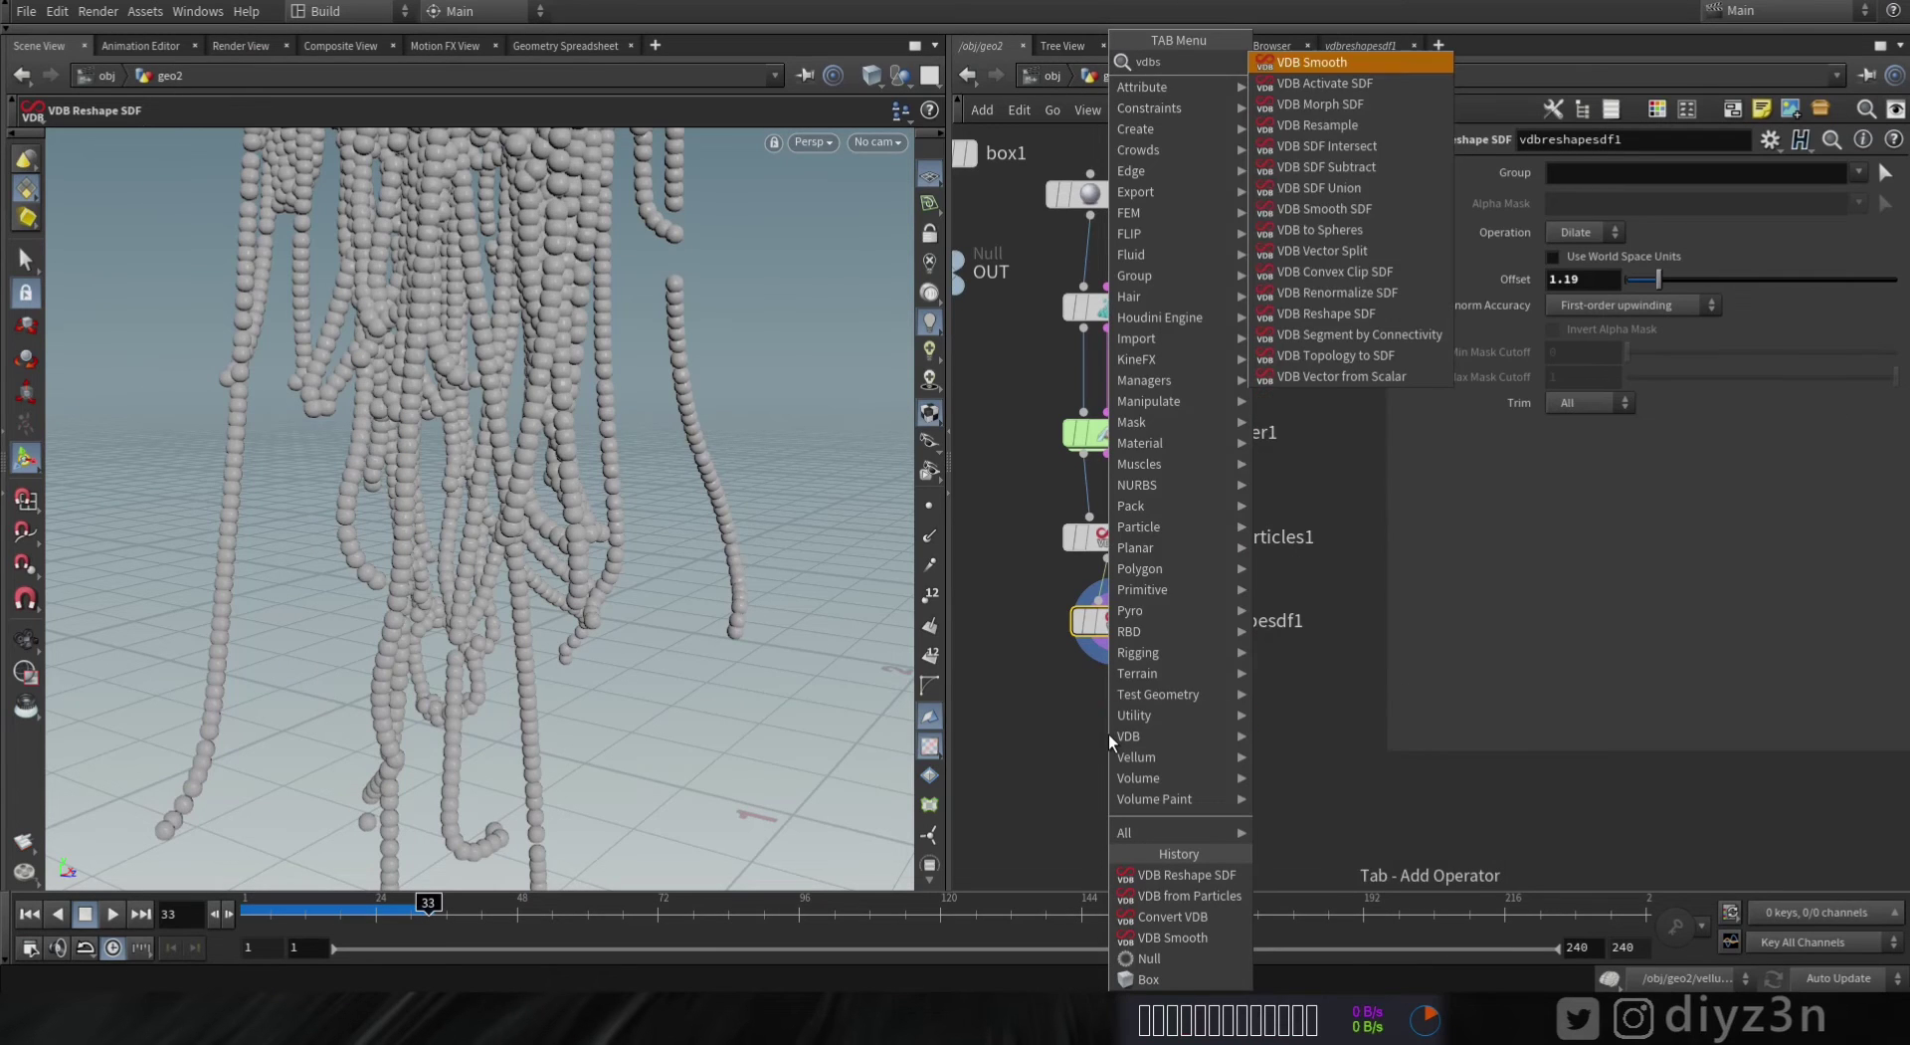
{"action": "left_click", "coordinate": [1323, 66]}
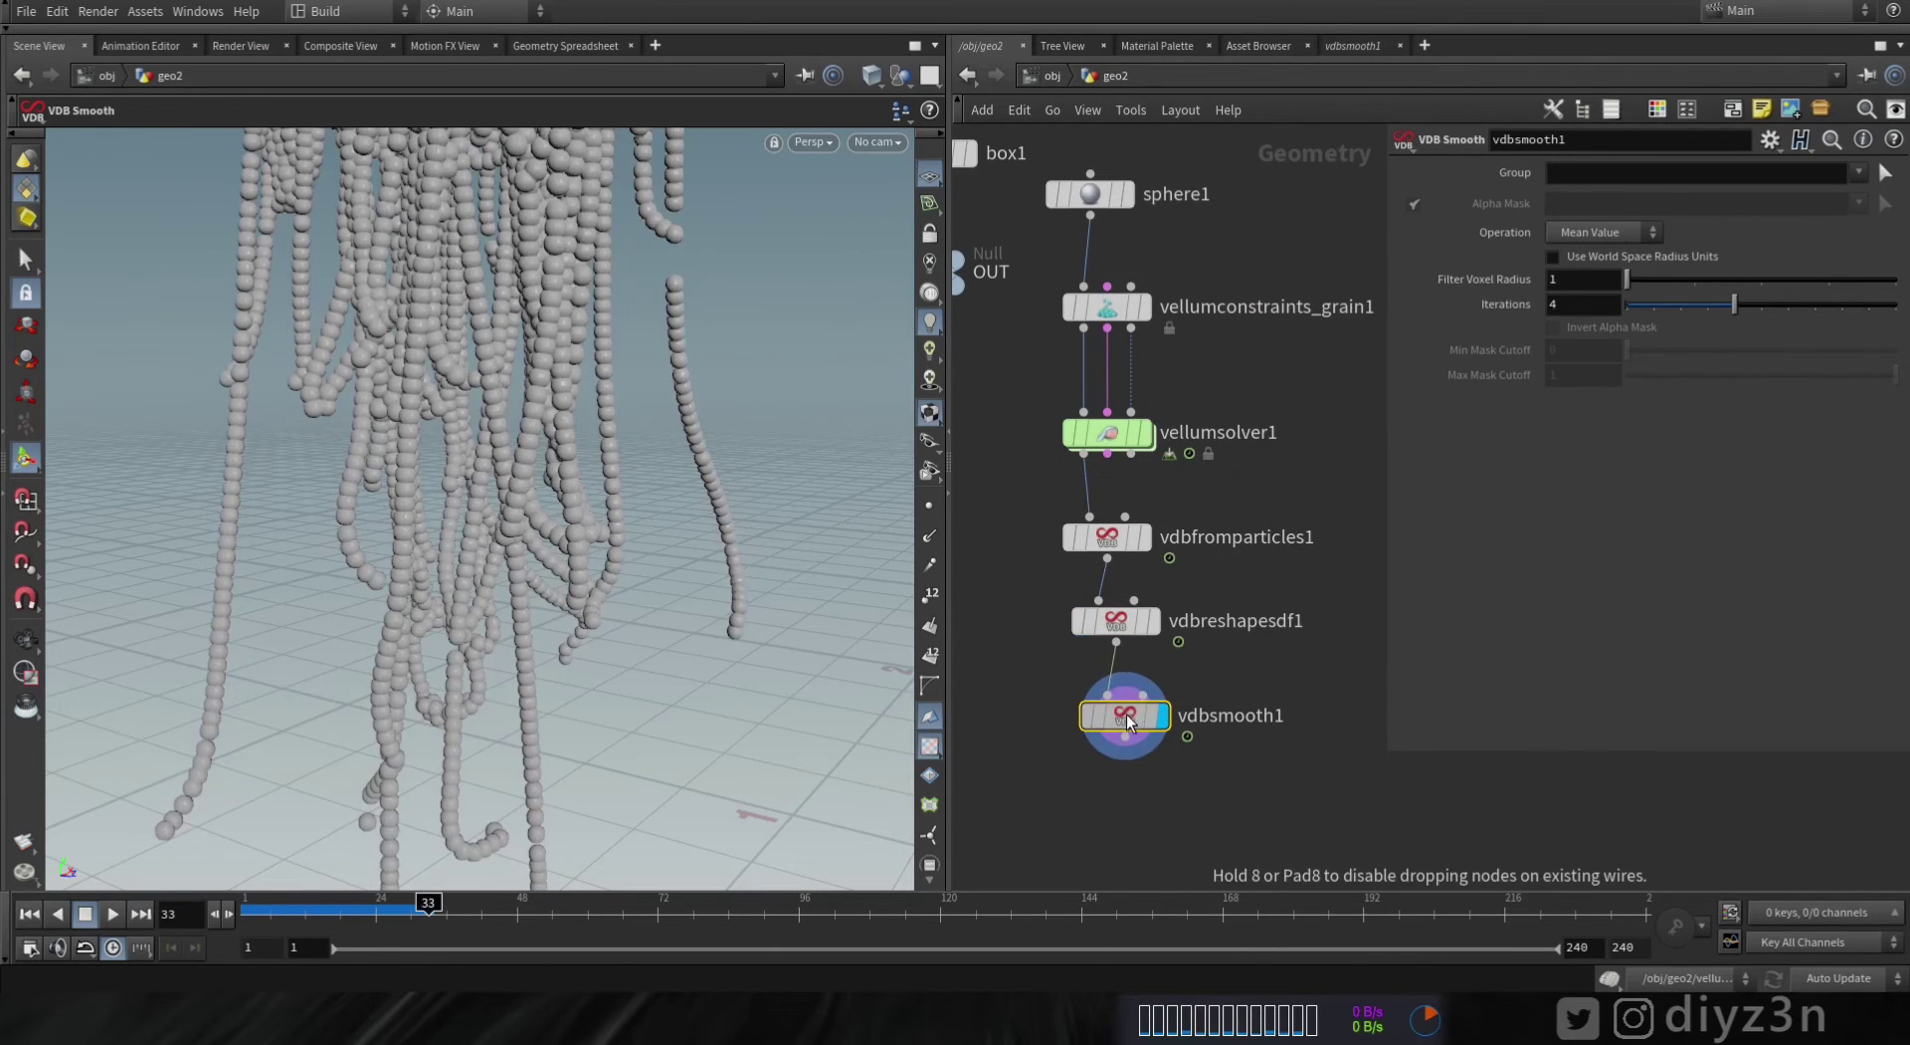
{"action": "middle_click_drag", "start_coordinate": [1127, 717], "coordinate": [1144, 564]}
{"action": "left_click", "coordinate": [1140, 590]}
{"action": "key", "text": "Tab"}
{"action": "type", "text": "vdbc"}
{"action": "left_click", "coordinate": [1341, 111]}
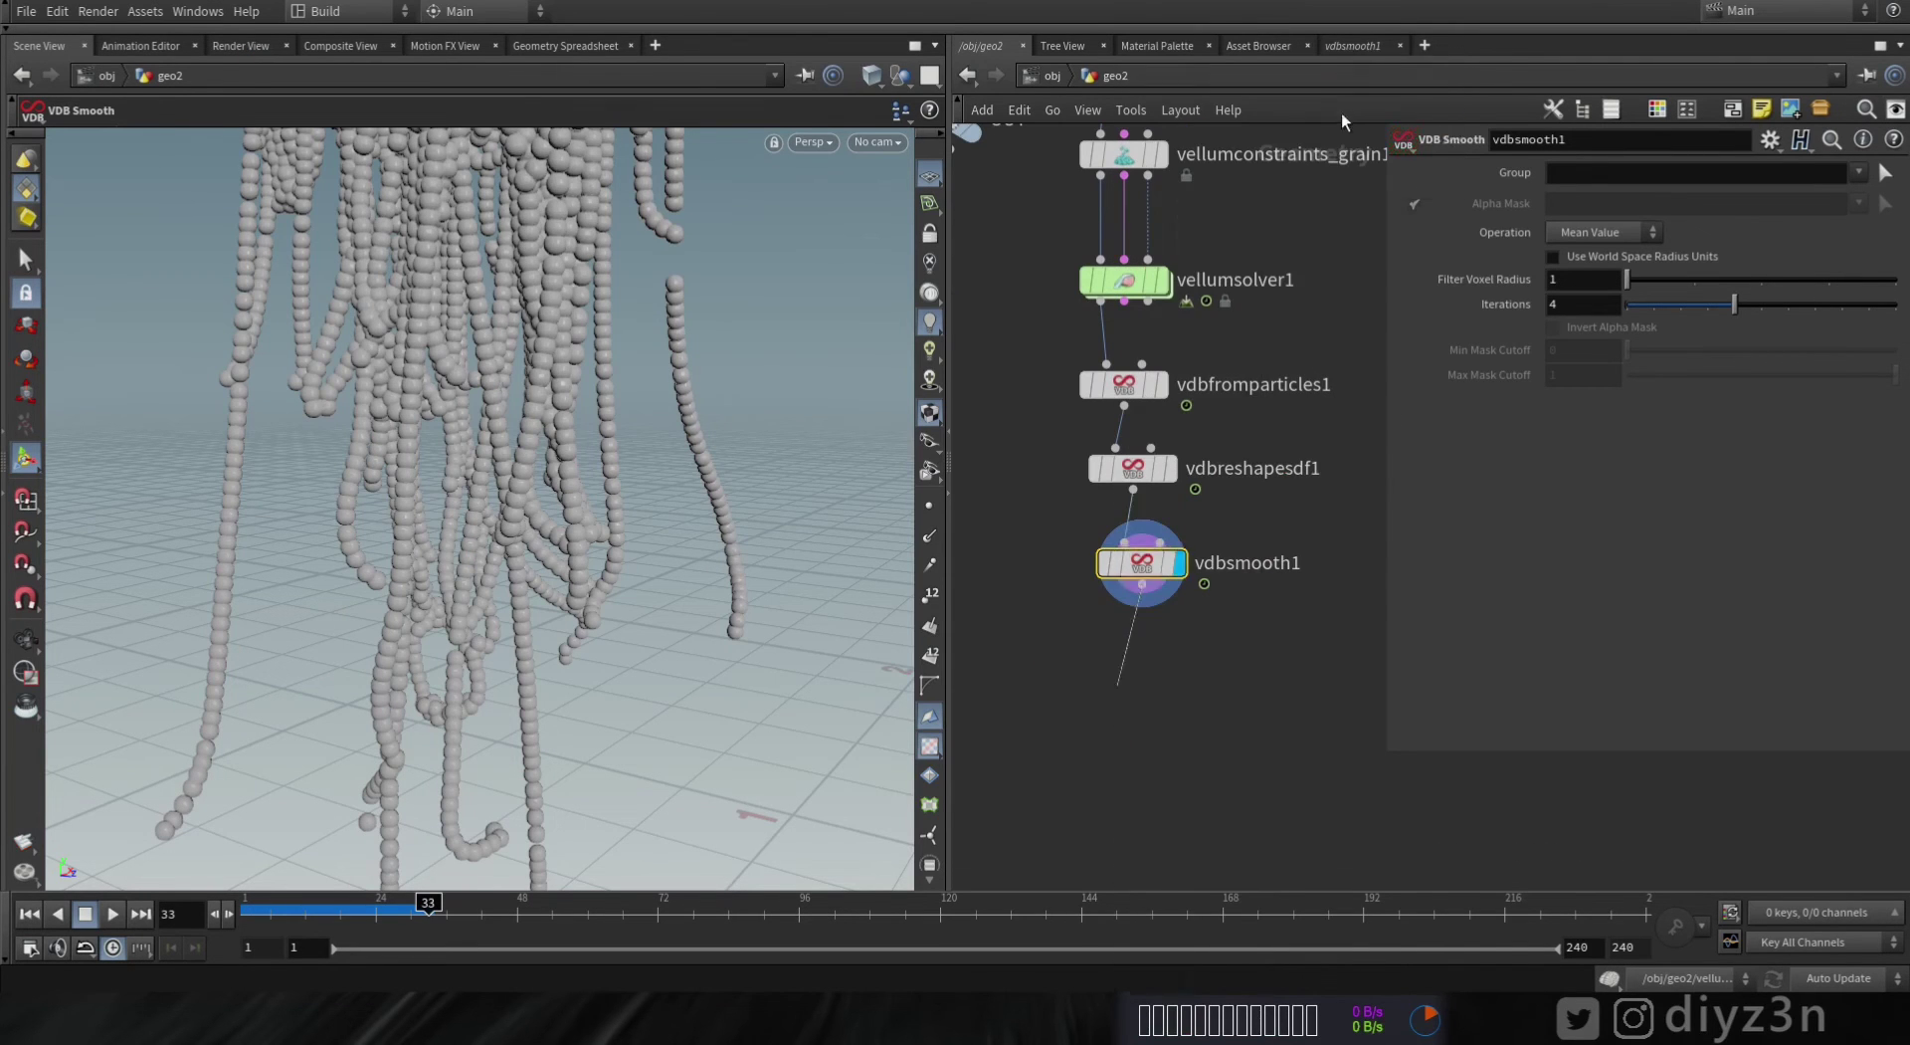
{"action": "key", "text": "Delete"}
- Add a Convert VDB node below VDB Smooth, display it and set Convert To to Polygons
{"action": "key", "text": "Tab"}
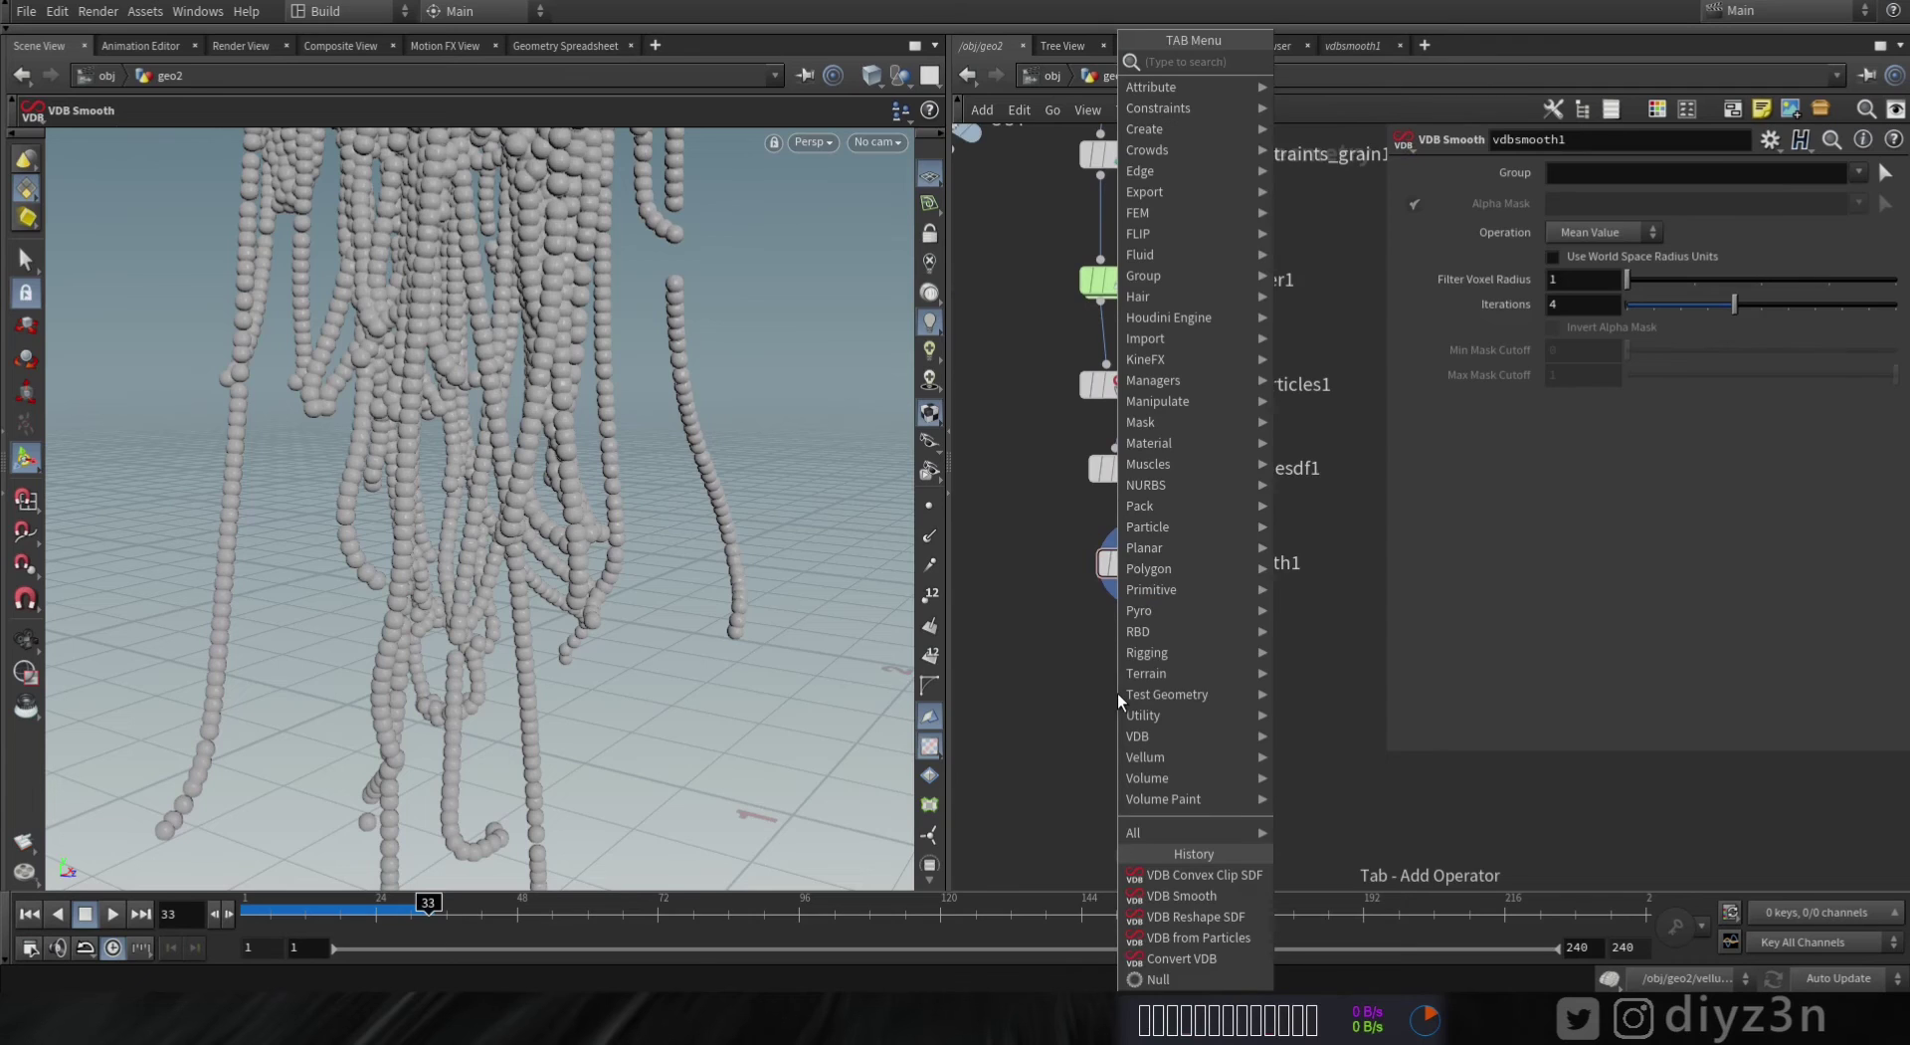
{"action": "type", "text": "vdbc"}
{"action": "left_click", "coordinate": [1333, 103]}
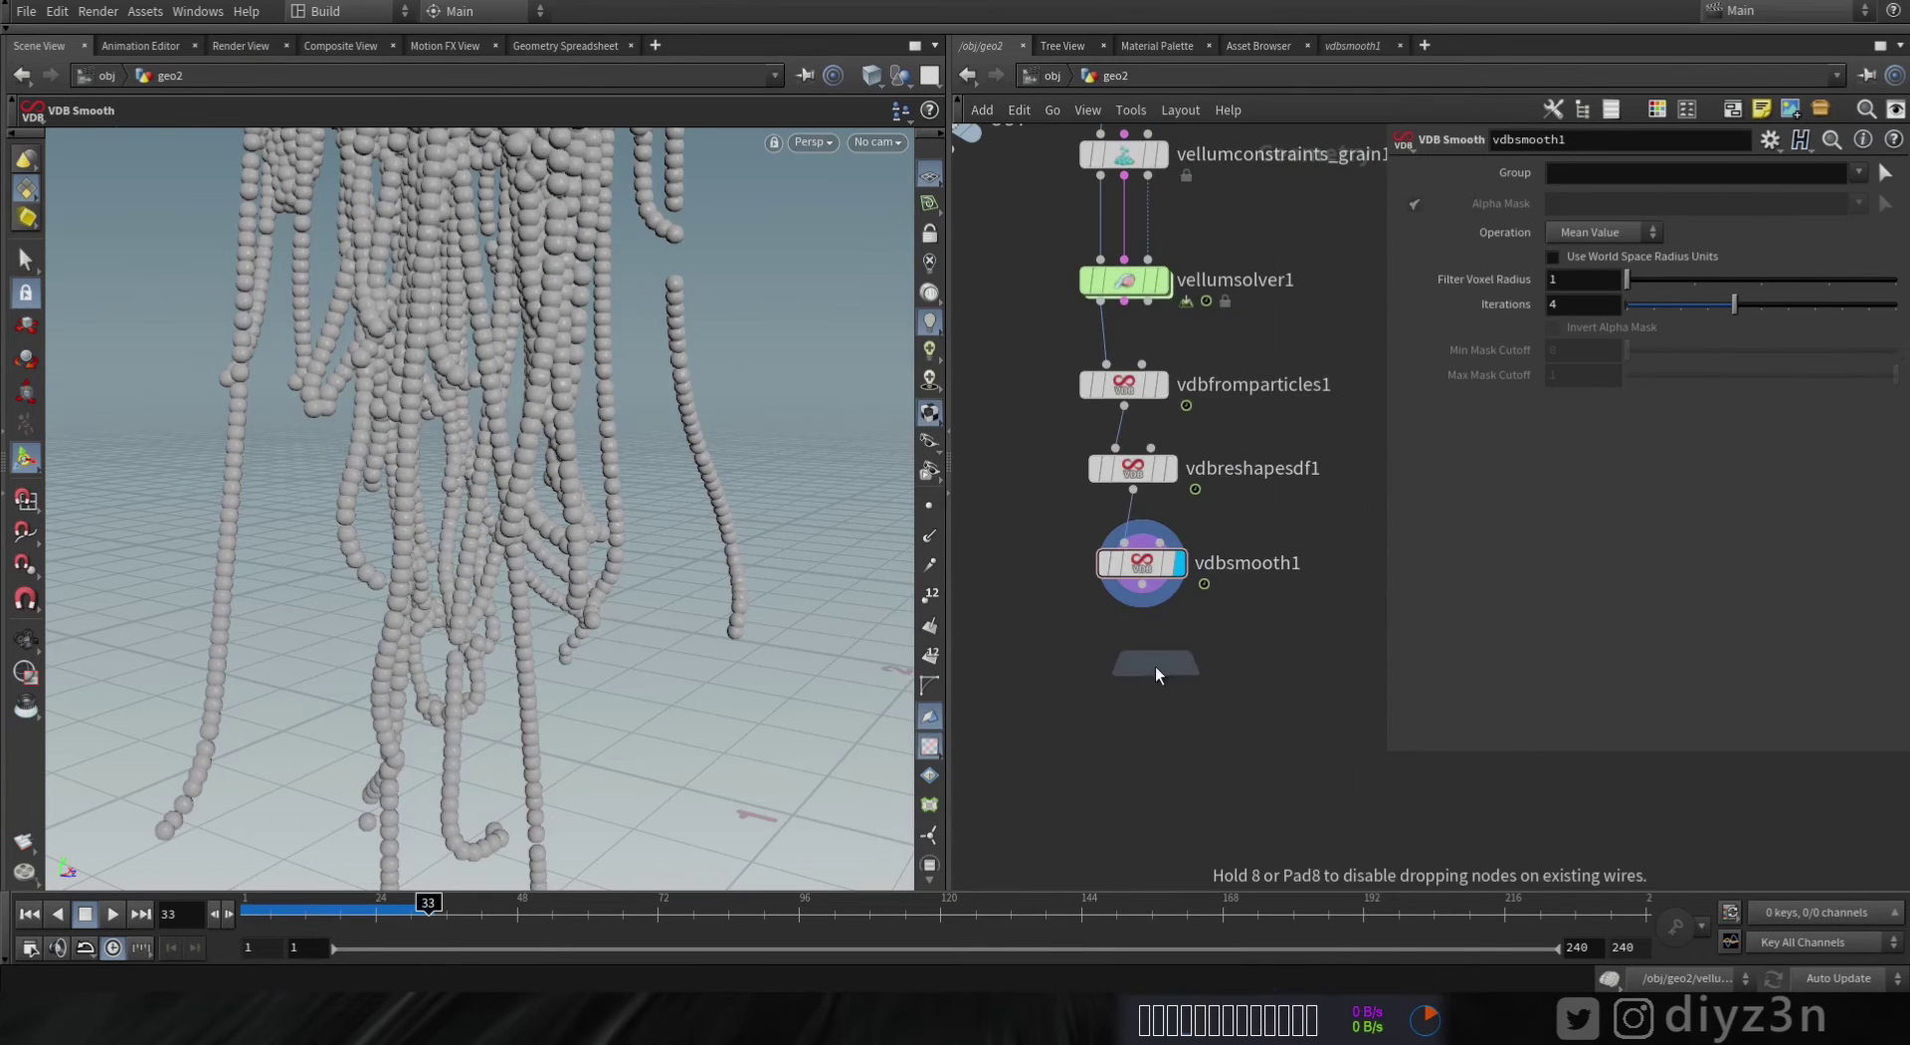
{"action": "left_click", "coordinate": [1142, 699]}
{"action": "left_click", "coordinate": [1182, 641]}
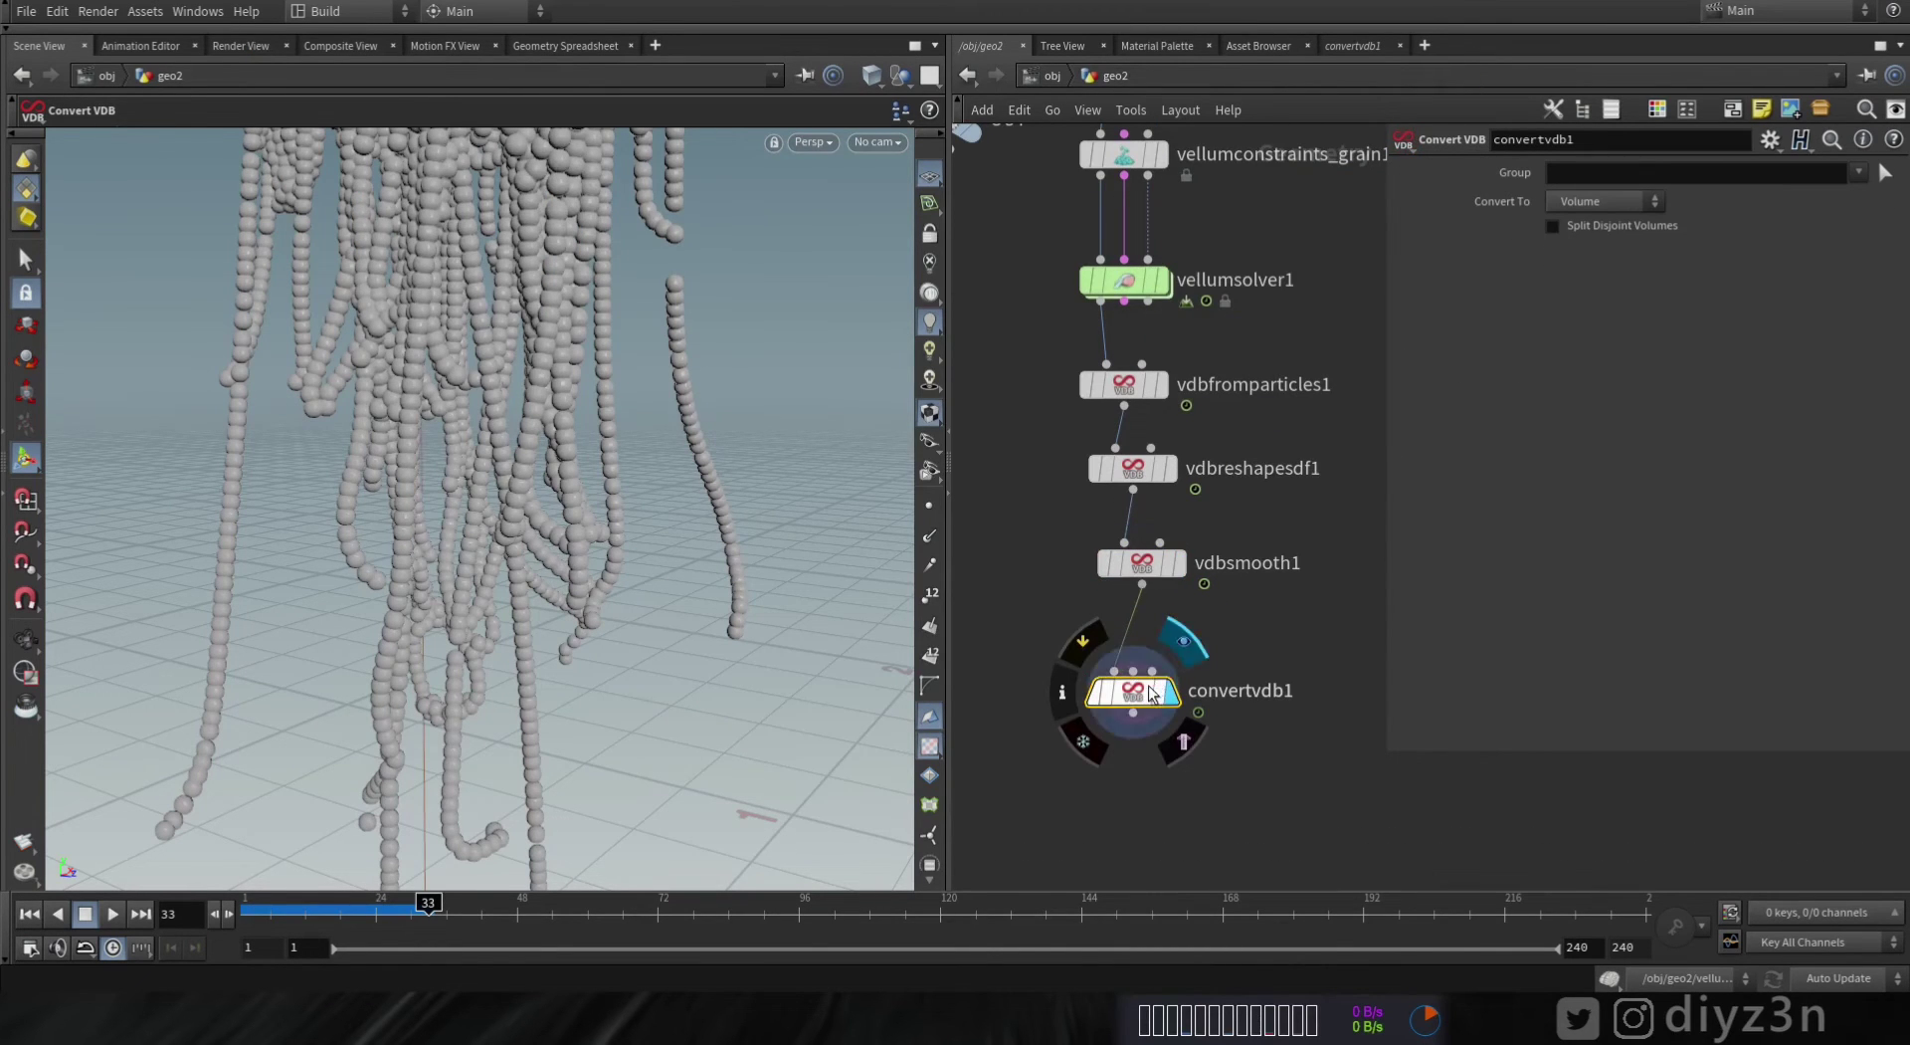
{"action": "left_click", "coordinate": [1601, 202]}
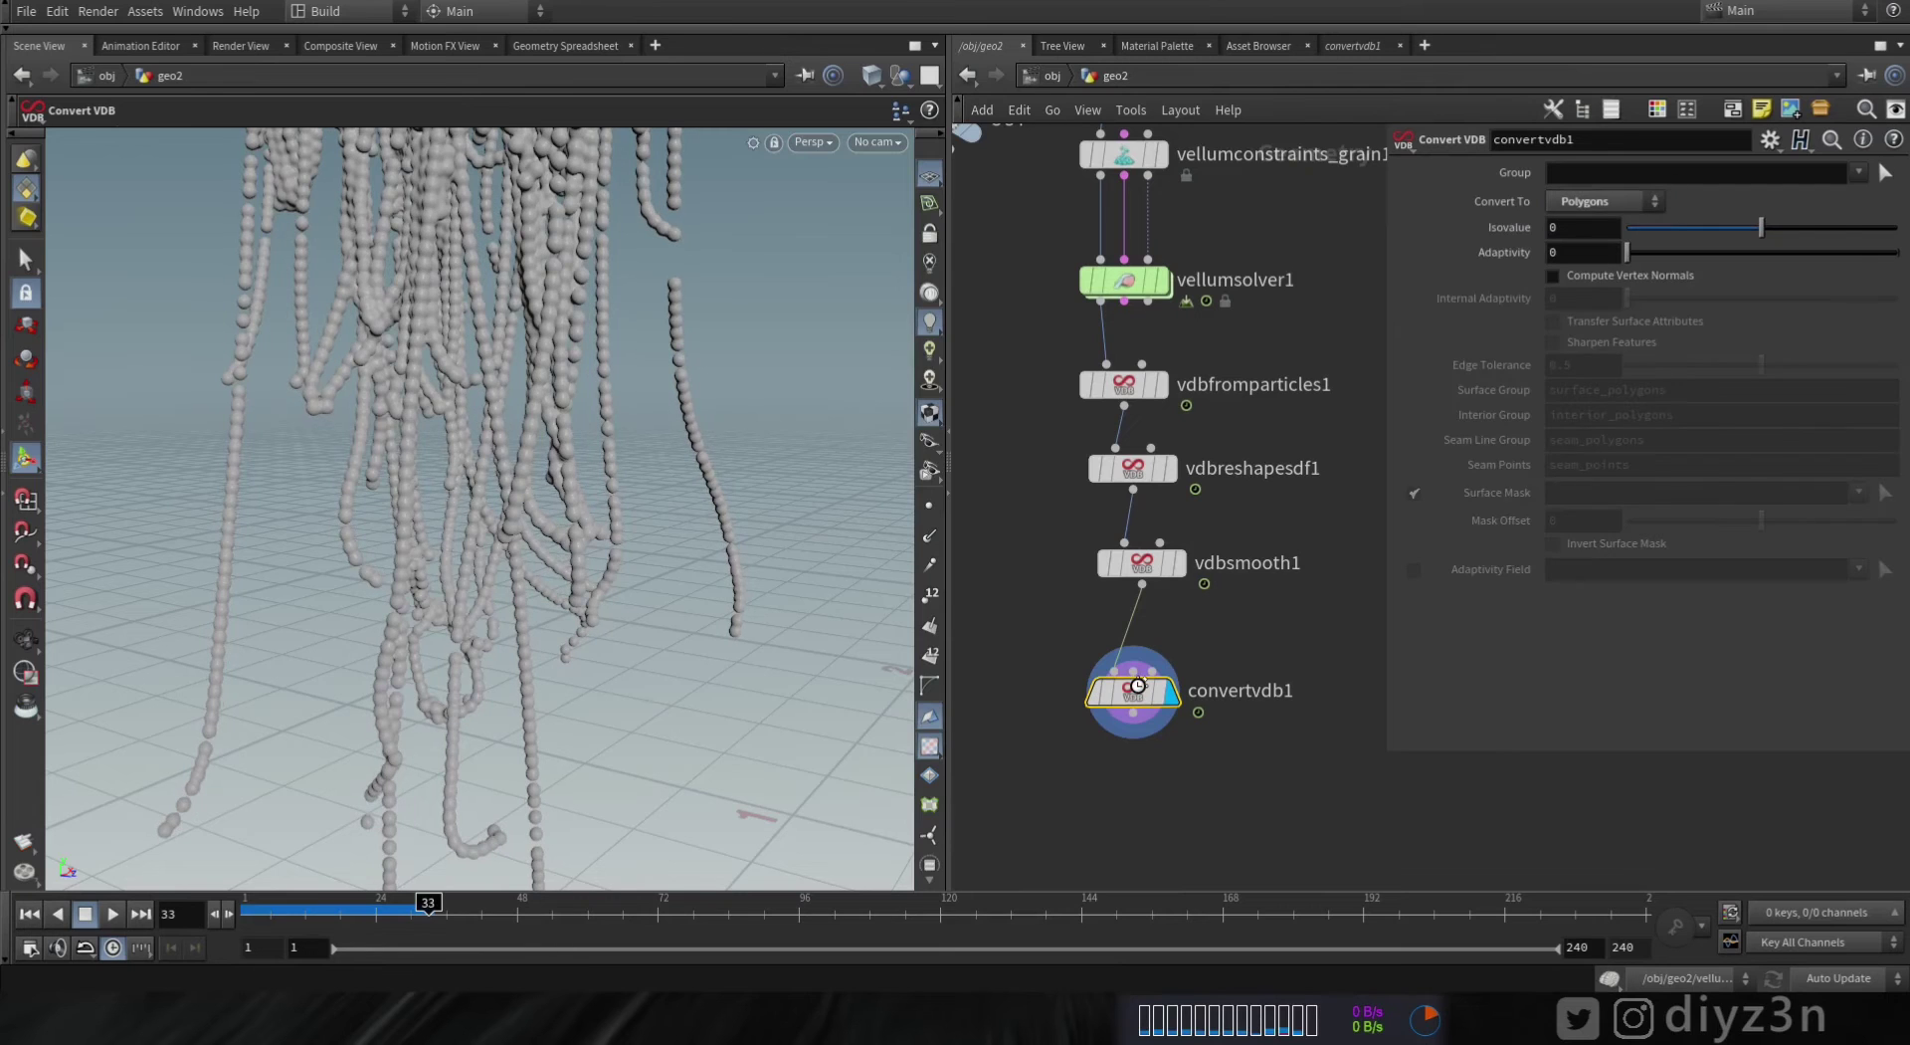
{"action": "left_click_drag", "start_coordinate": [538, 382], "coordinate": [580, 477], "text": "alt"}
{"action": "left_click_drag", "start_coordinate": [1132, 694], "coordinate": [1136, 649]}
- Display the VDB from Particles node and set its Voxel Size to 0.003
{"action": "left_click", "coordinate": [1094, 436]}
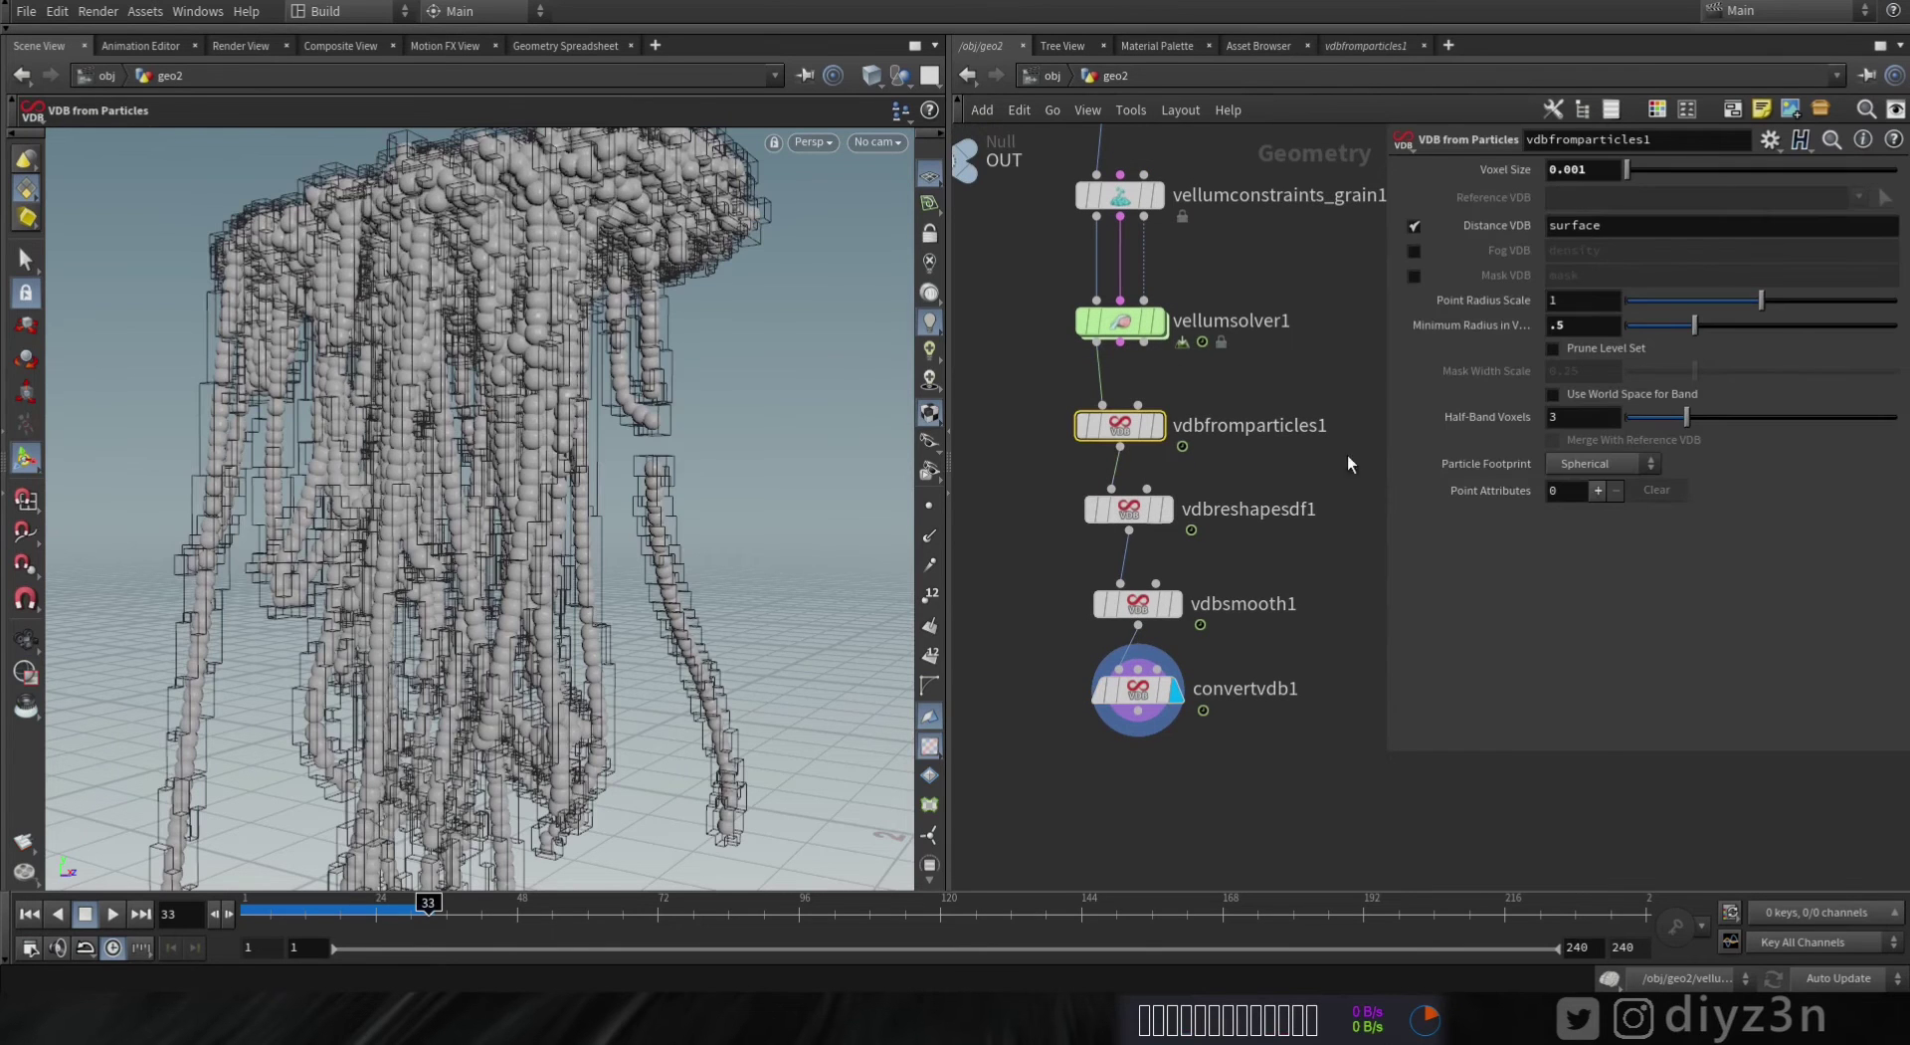
{"action": "mouse_move", "coordinate": [609, 428]}
{"action": "right_mouse_down", "text": "alt"}
{"action": "mouse_move", "coordinate": [651, 440]}
{"action": "mouse_move", "coordinate": [631, 438]}
{"action": "right_mouse_up", "text": "alt"}
{"action": "left_click", "coordinate": [1160, 421]}
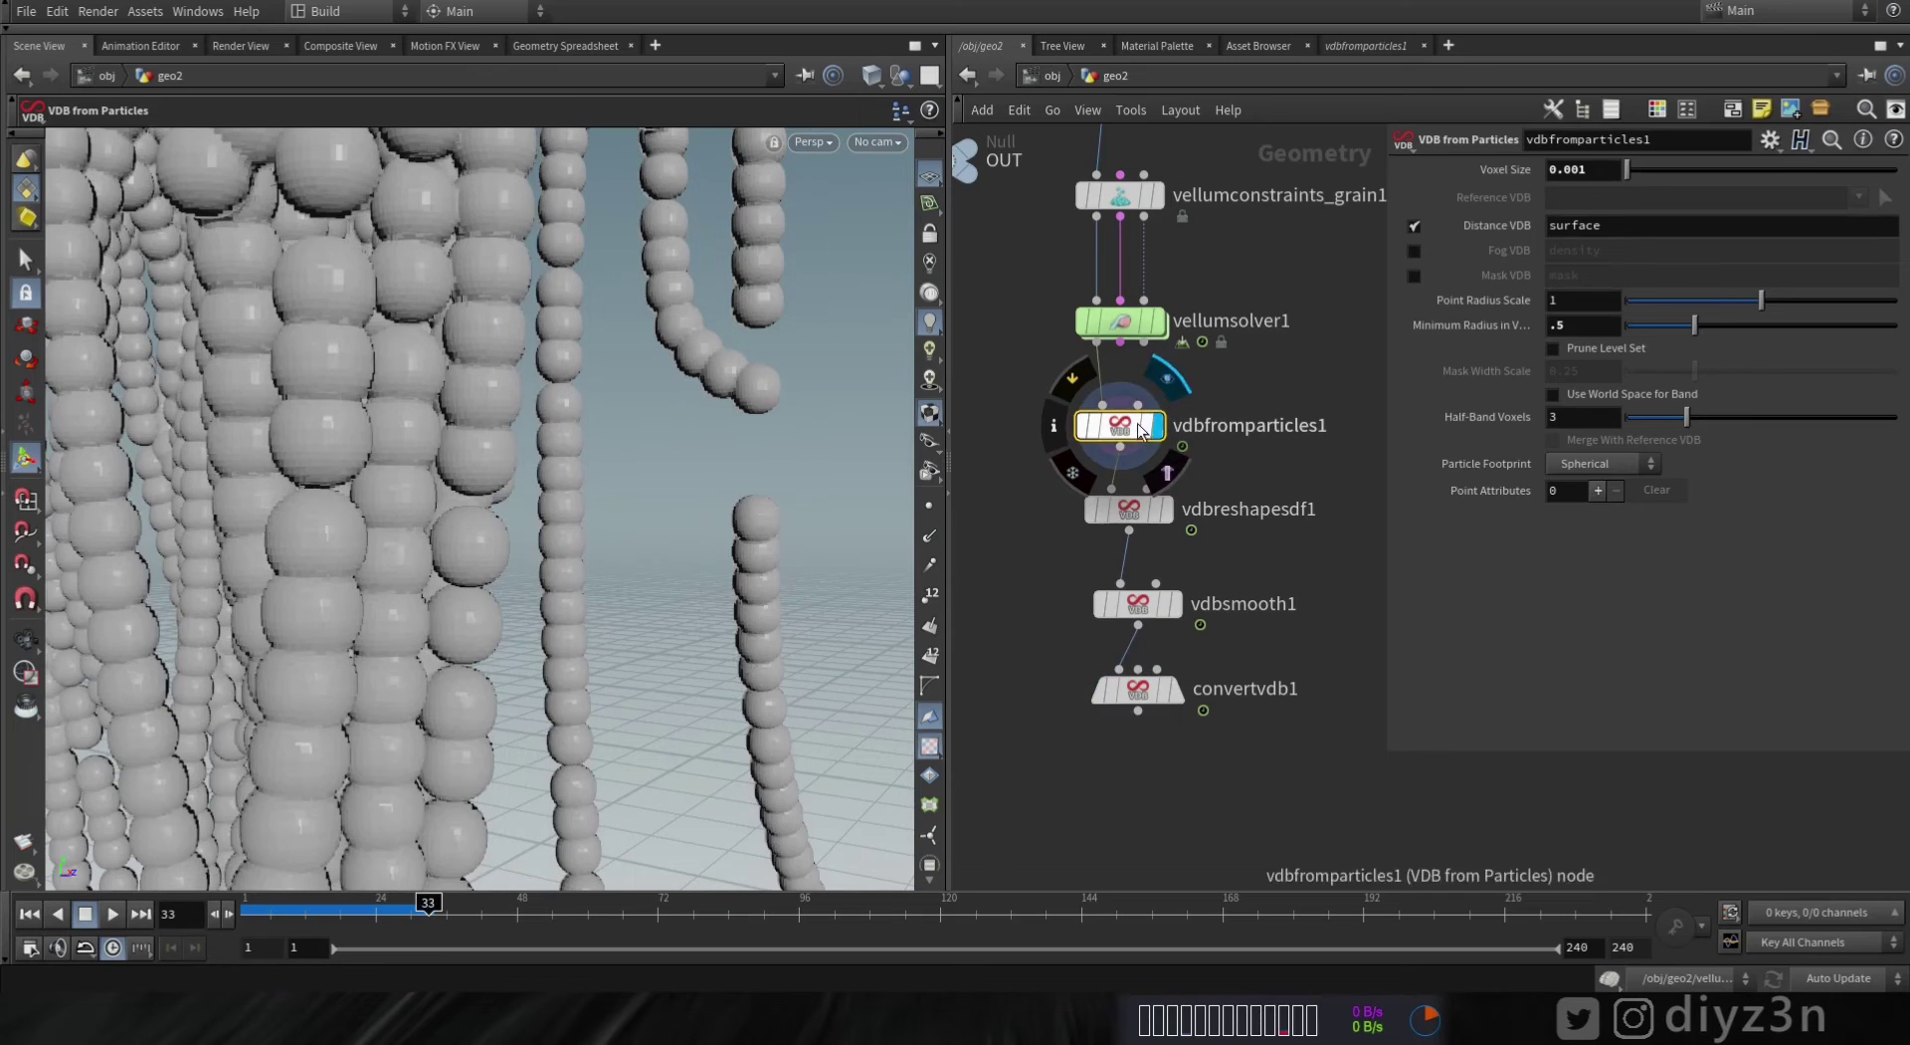
{"action": "left_click", "coordinate": [1598, 181]}
{"action": "type", "text": "0.003"}
{"action": "key", "text": "Return"}
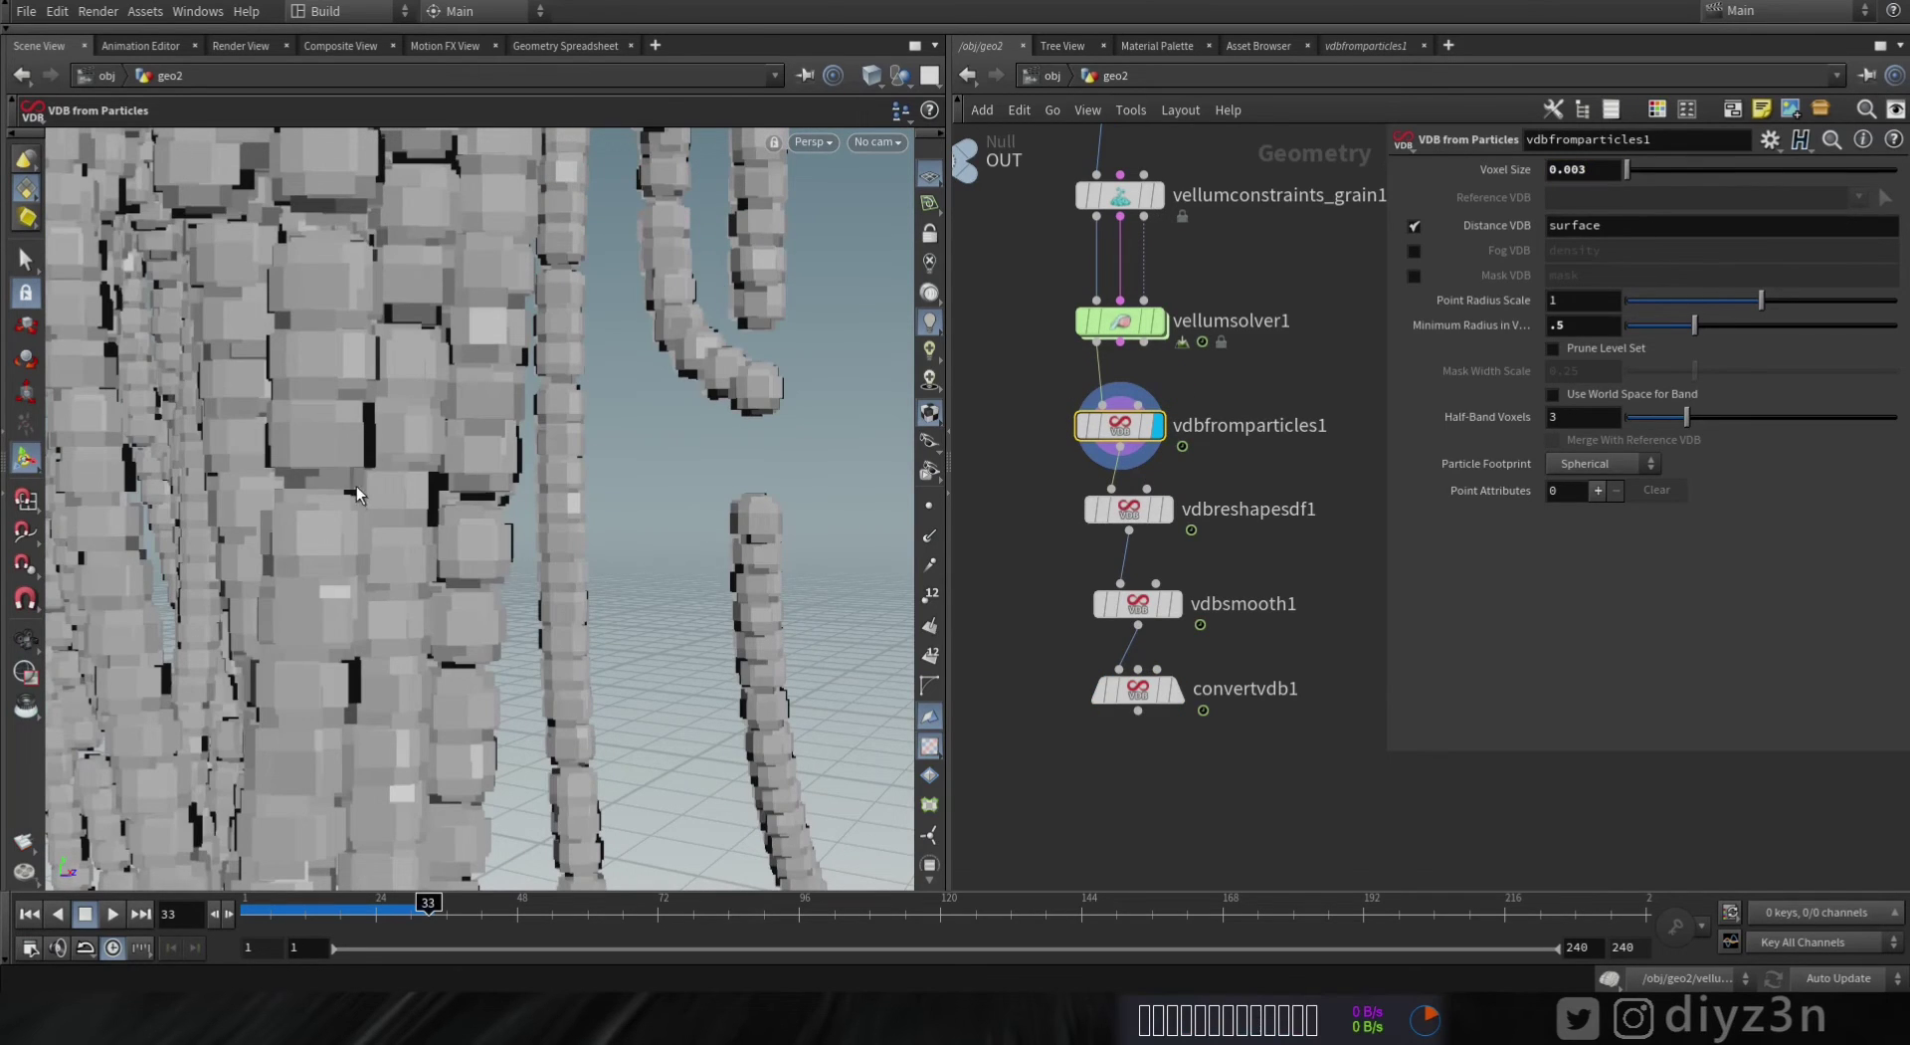
- Display the VDB Reshape SDF node and compare a particle Voxel Size of 0.001 with 0.003, keeping 0.003
{"action": "left_click", "coordinate": [1156, 510]}
{"action": "left_click", "coordinate": [1124, 509]}
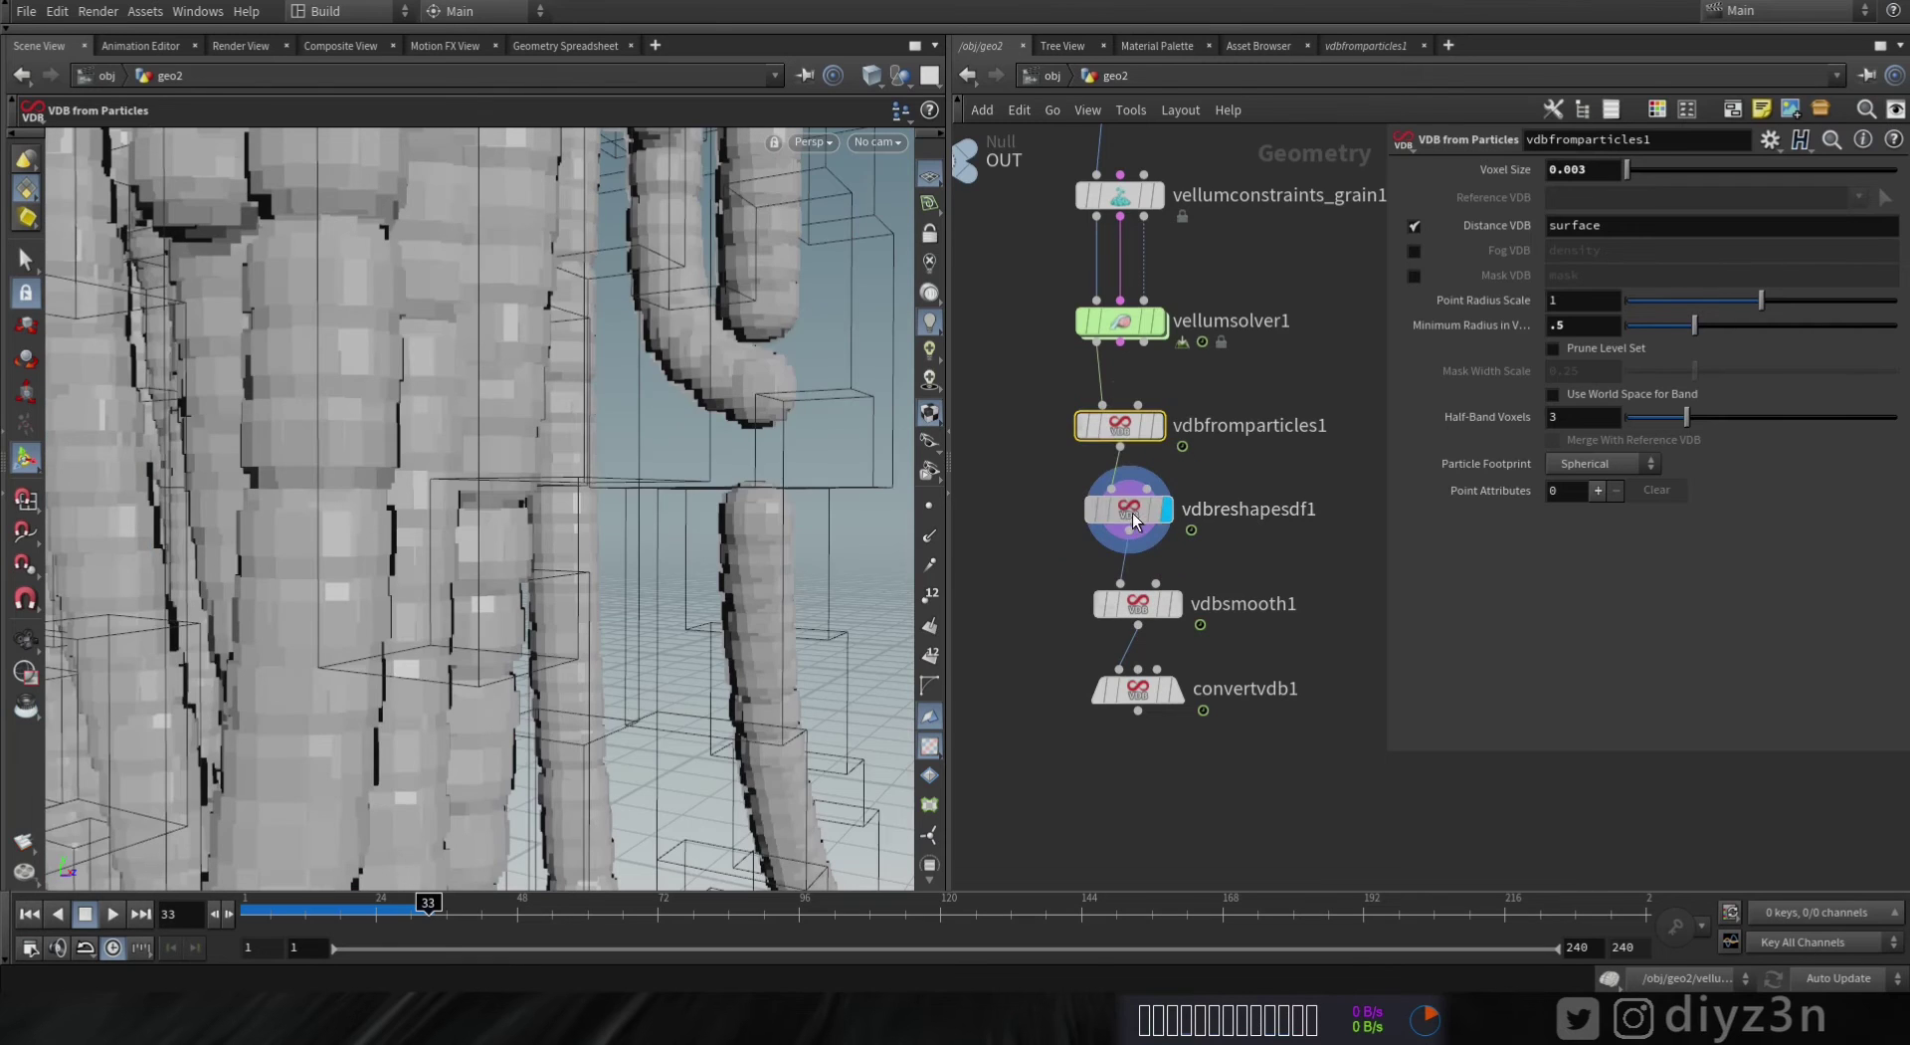
{"action": "left_click", "coordinate": [1120, 426]}
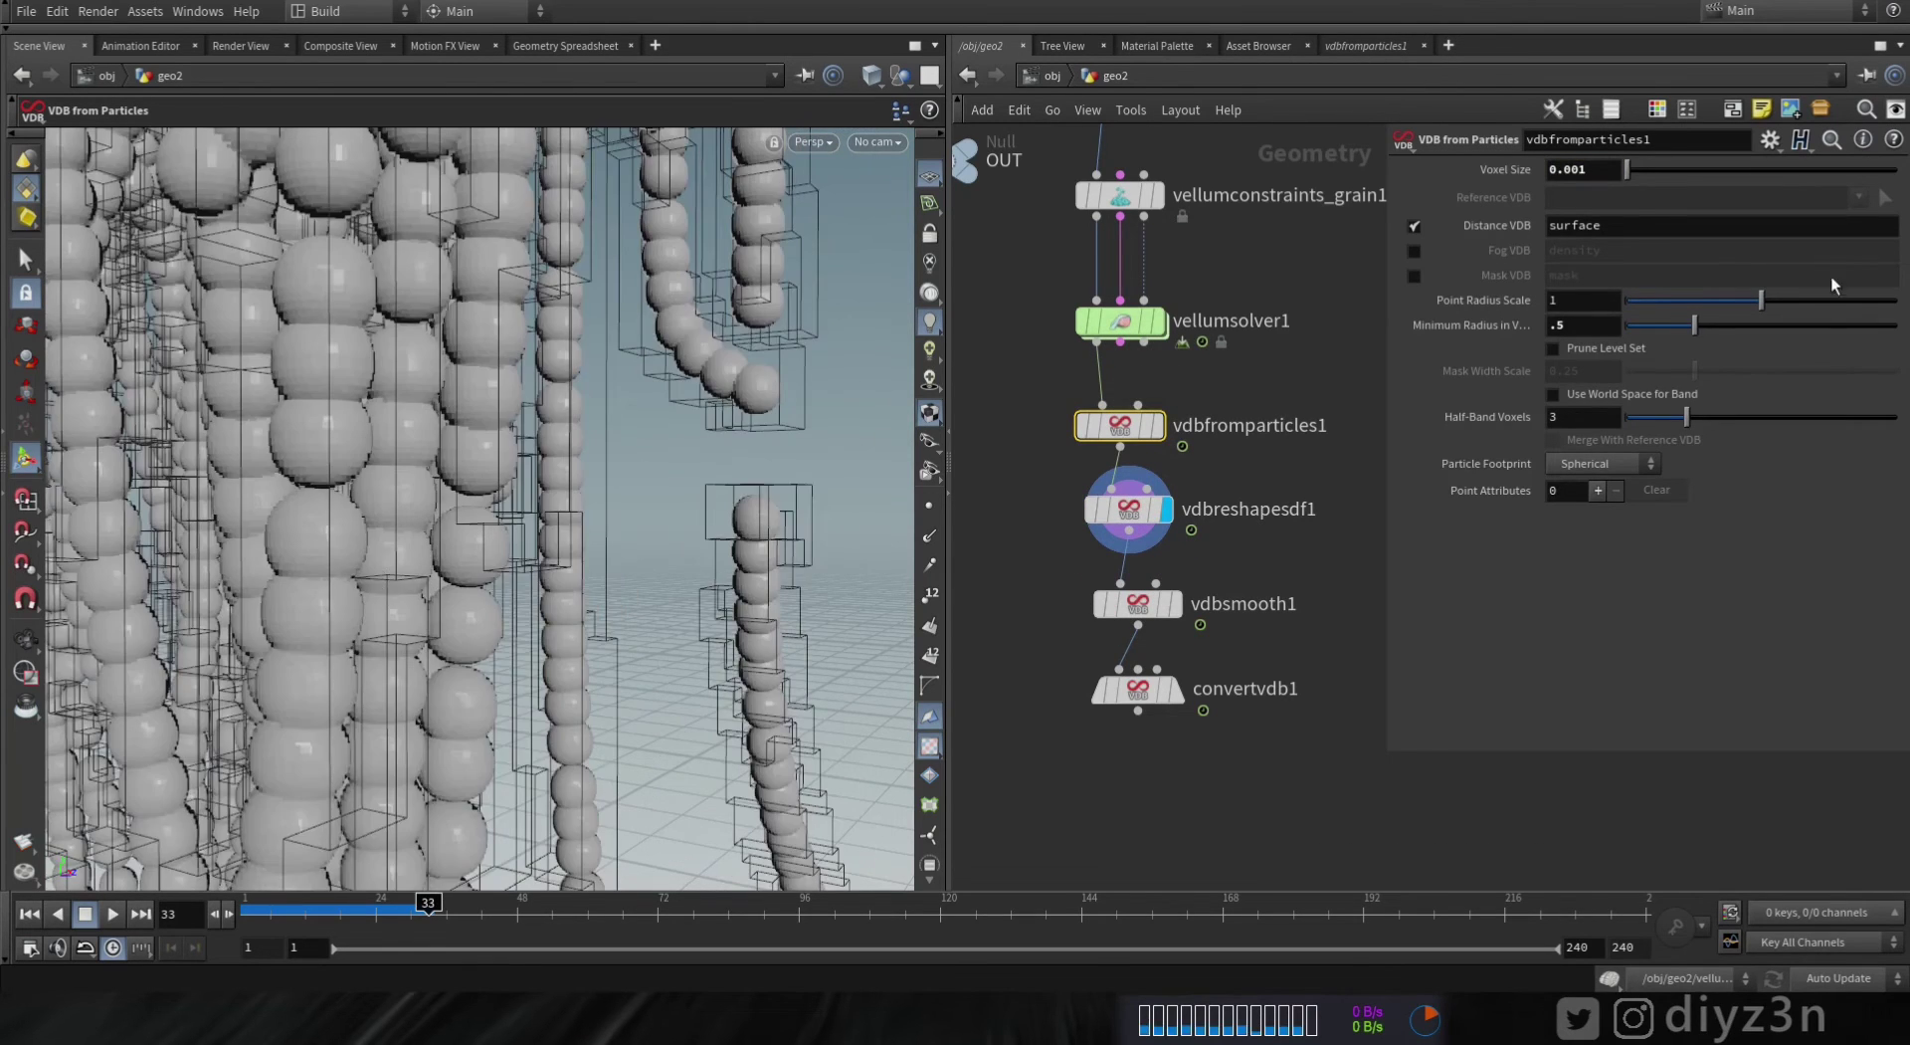
{"action": "type", "text": "3"}
{"action": "key", "text": "Return"}
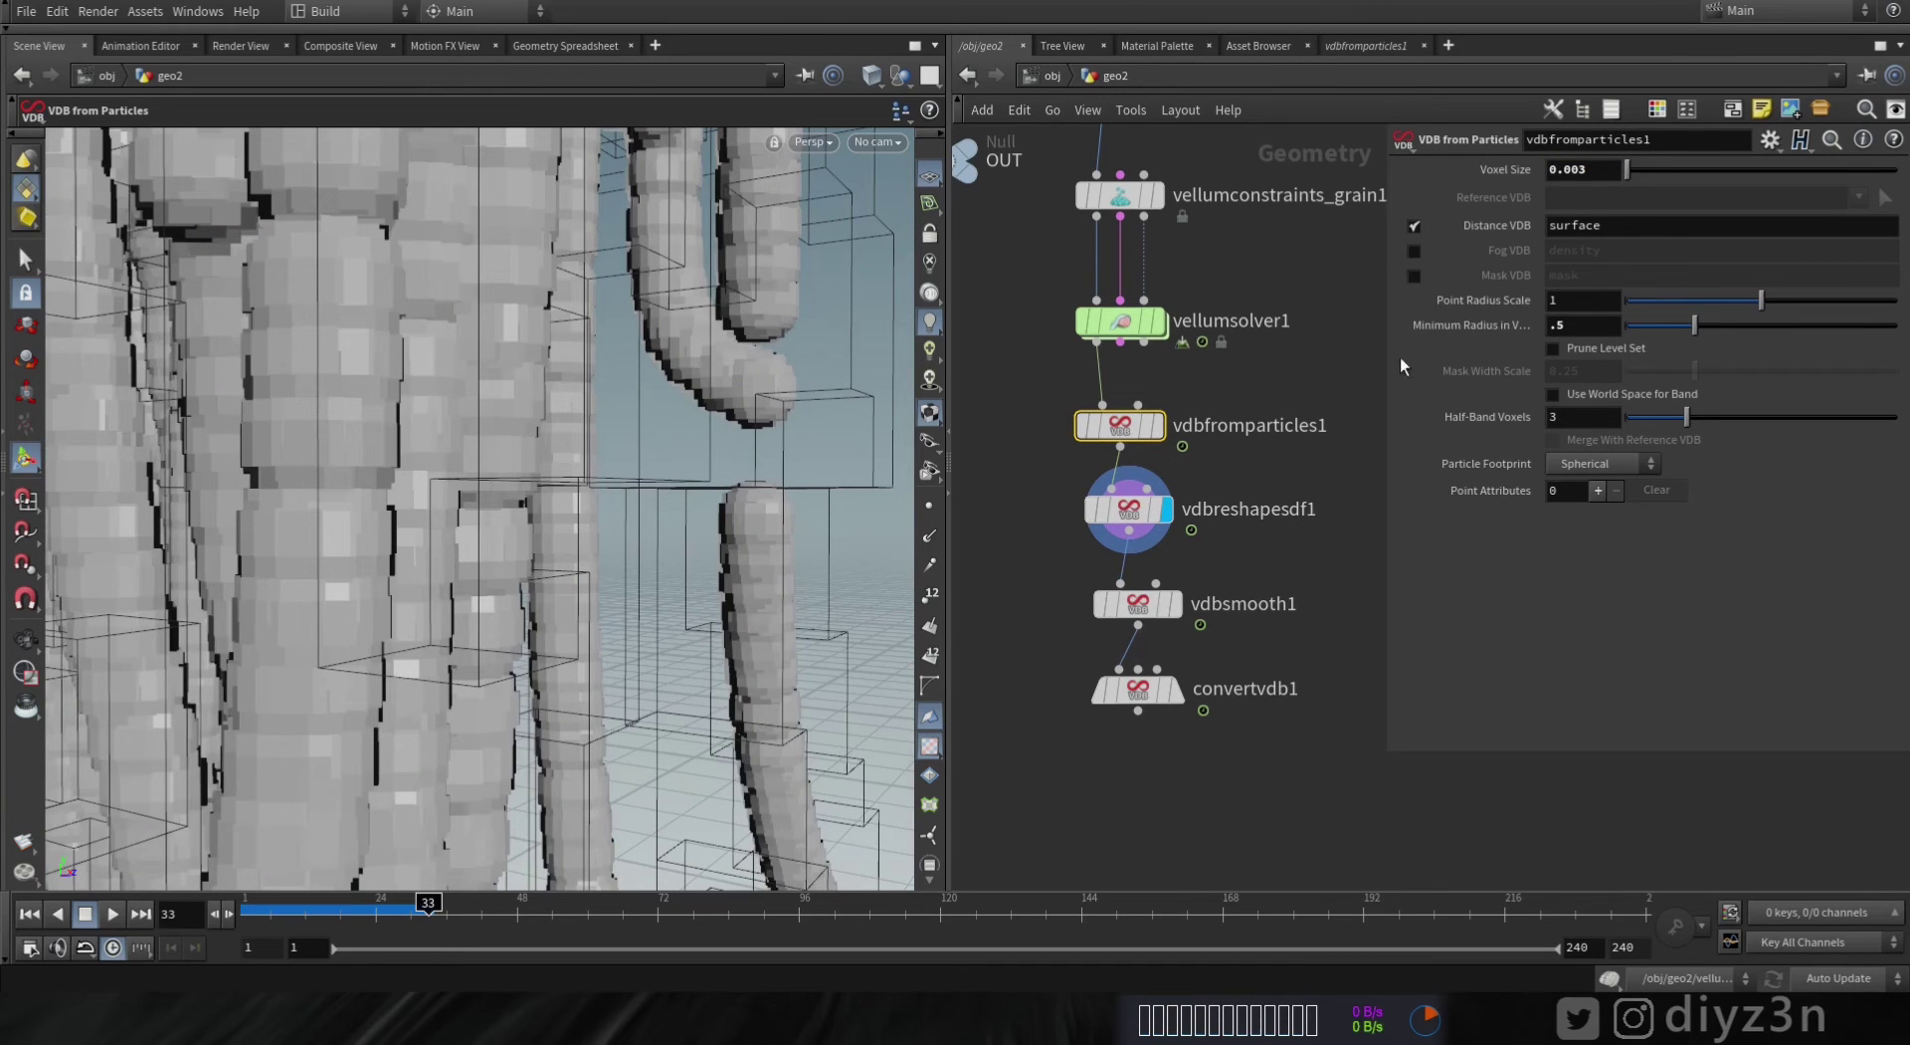
- Lower the VDB Reshape SDF node's Offset slightly and display the VDB Smooth node
{"action": "left_click", "coordinate": [1128, 508]}
{"action": "left_click_drag", "start_coordinate": [1657, 282], "coordinate": [1647, 281]}
{"action": "left_click", "coordinate": [1140, 603]}
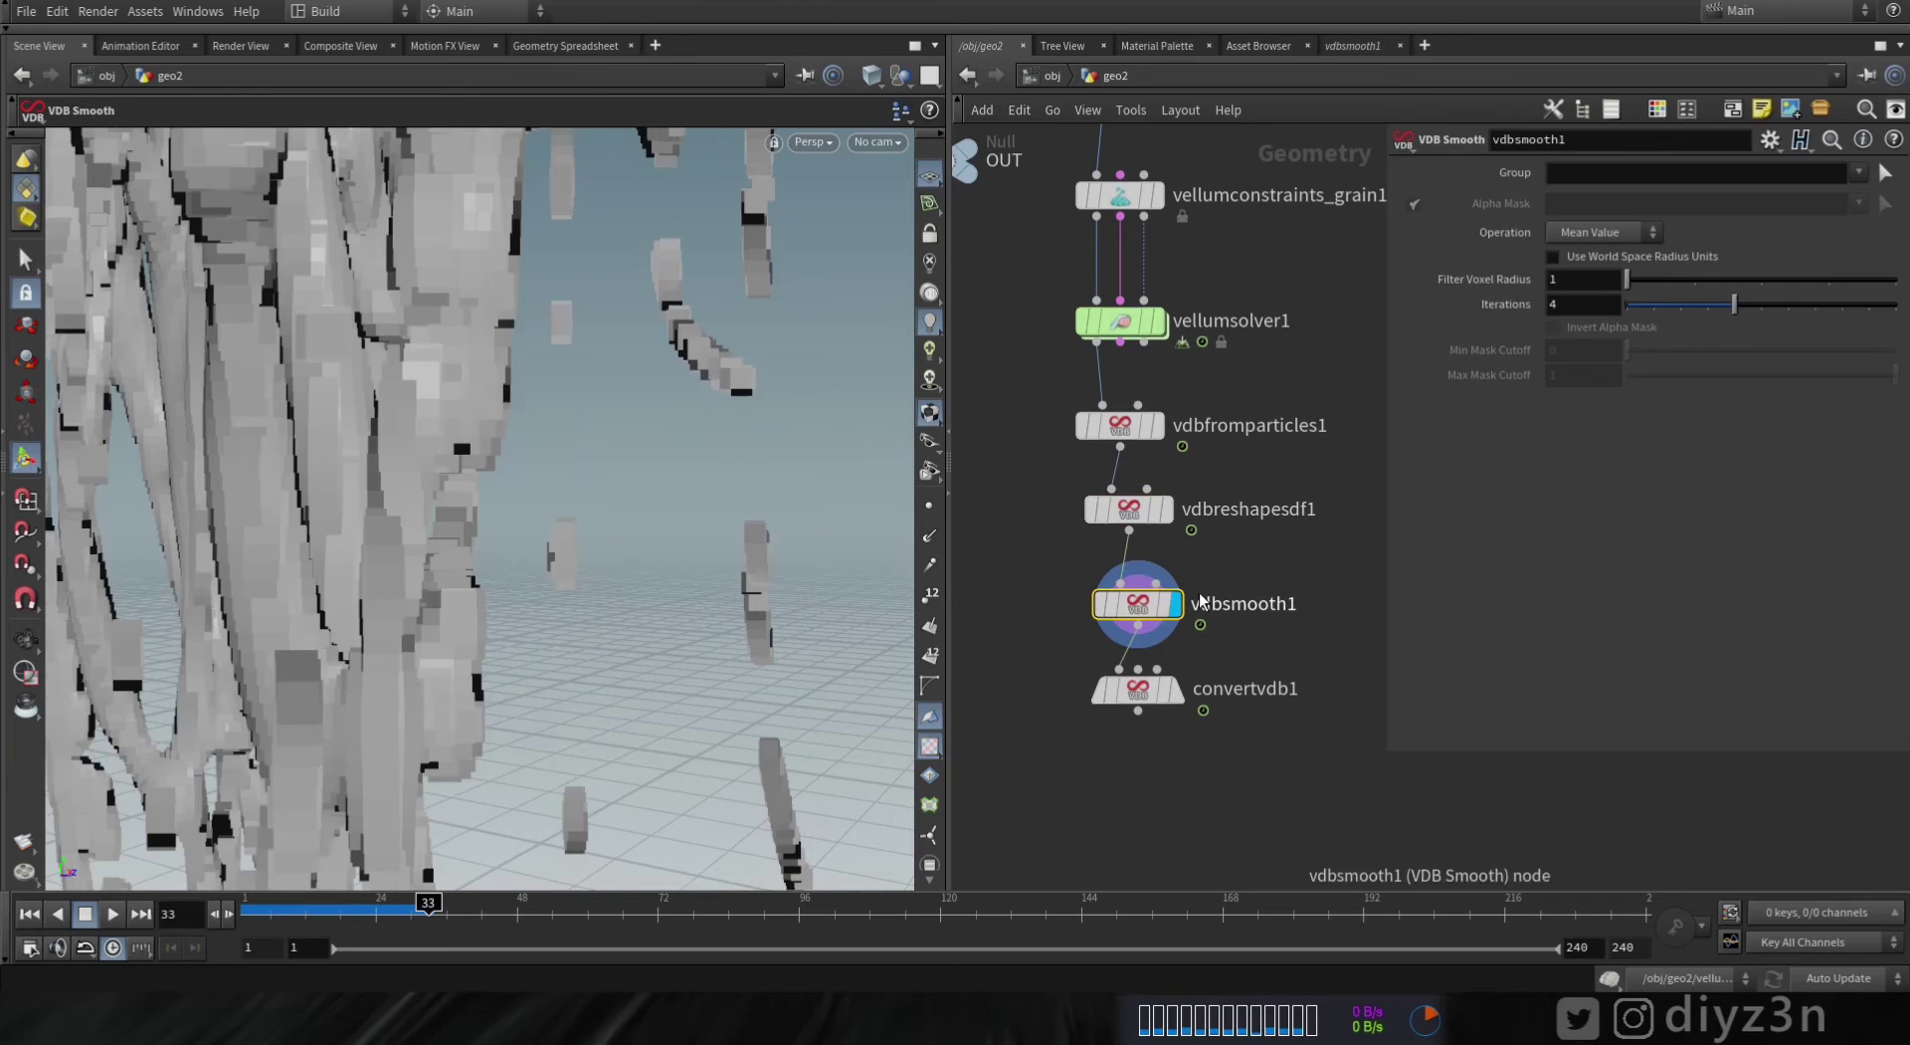
- Set the VDB Smooth operation to Median Value with 5 iterations and display the Convert VDB mesh
{"action": "left_click", "coordinate": [1598, 298]}
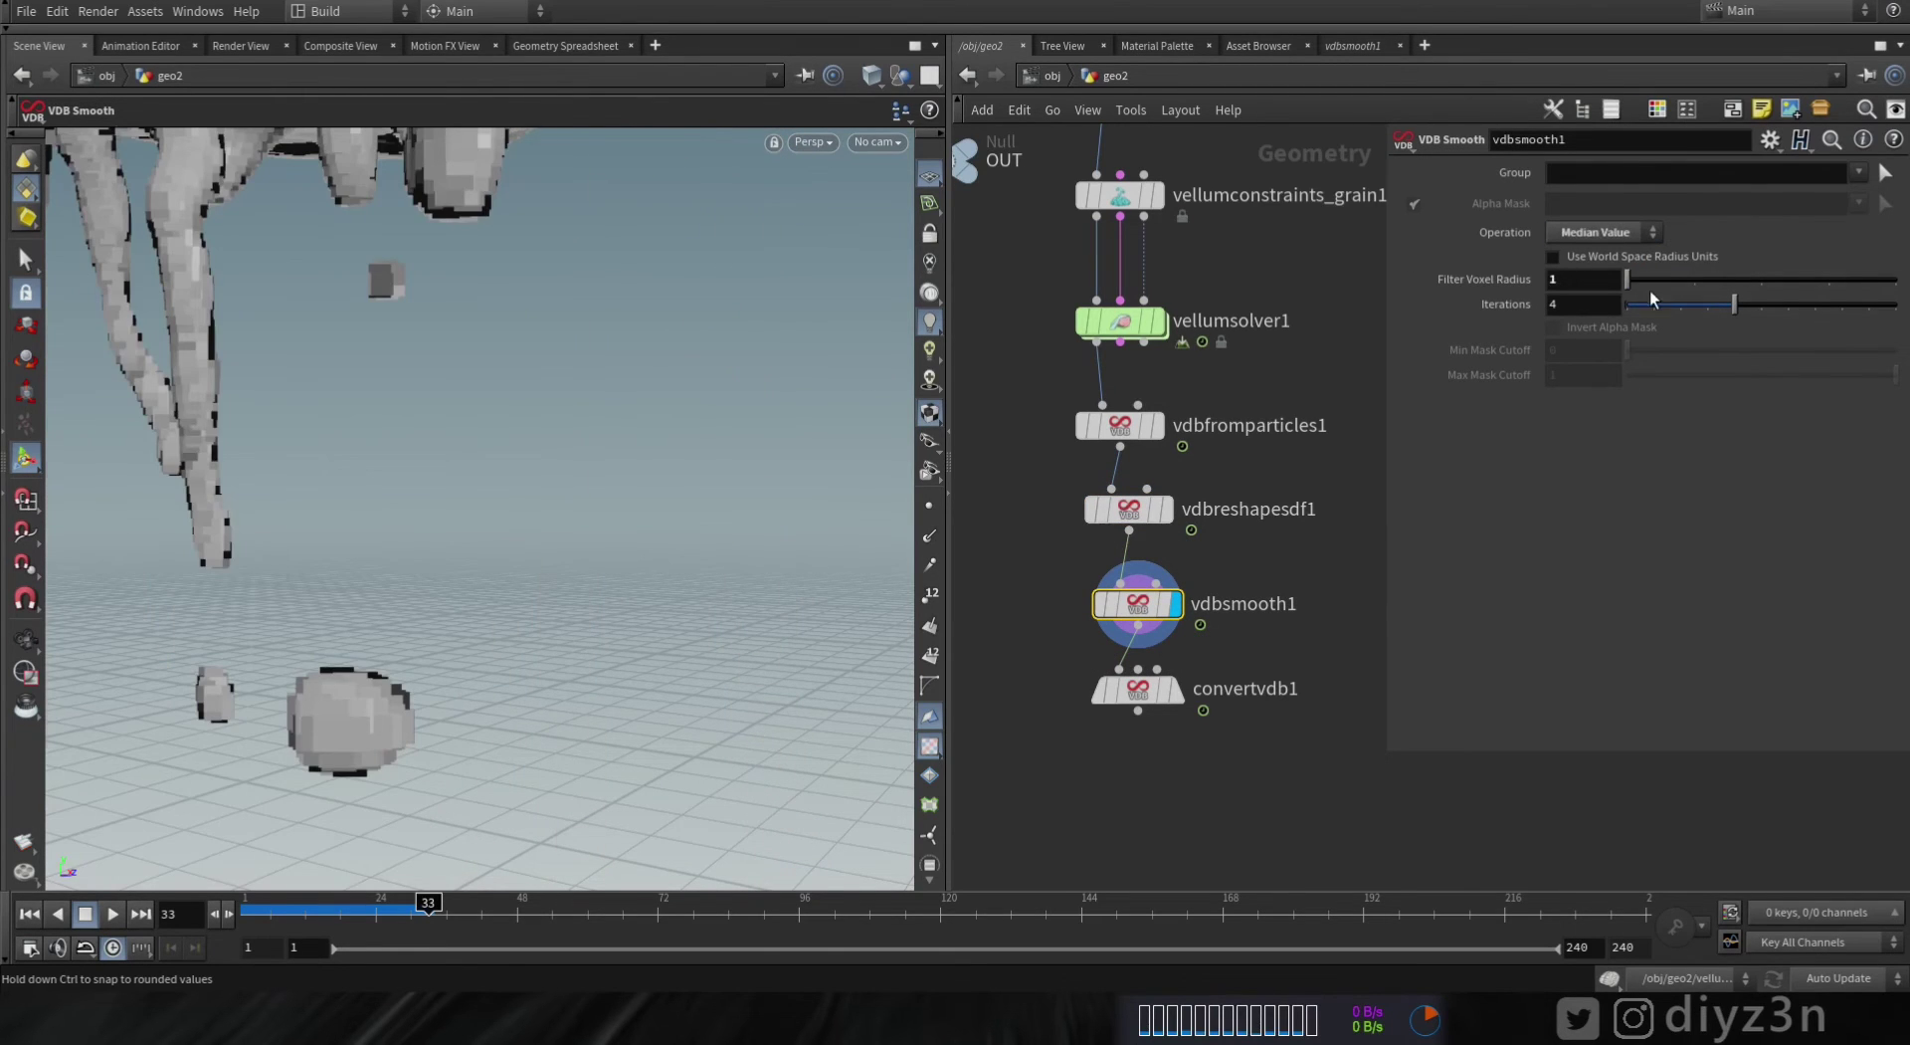
{"action": "left_click_drag", "start_coordinate": [1734, 303], "coordinate": [1756, 307]}
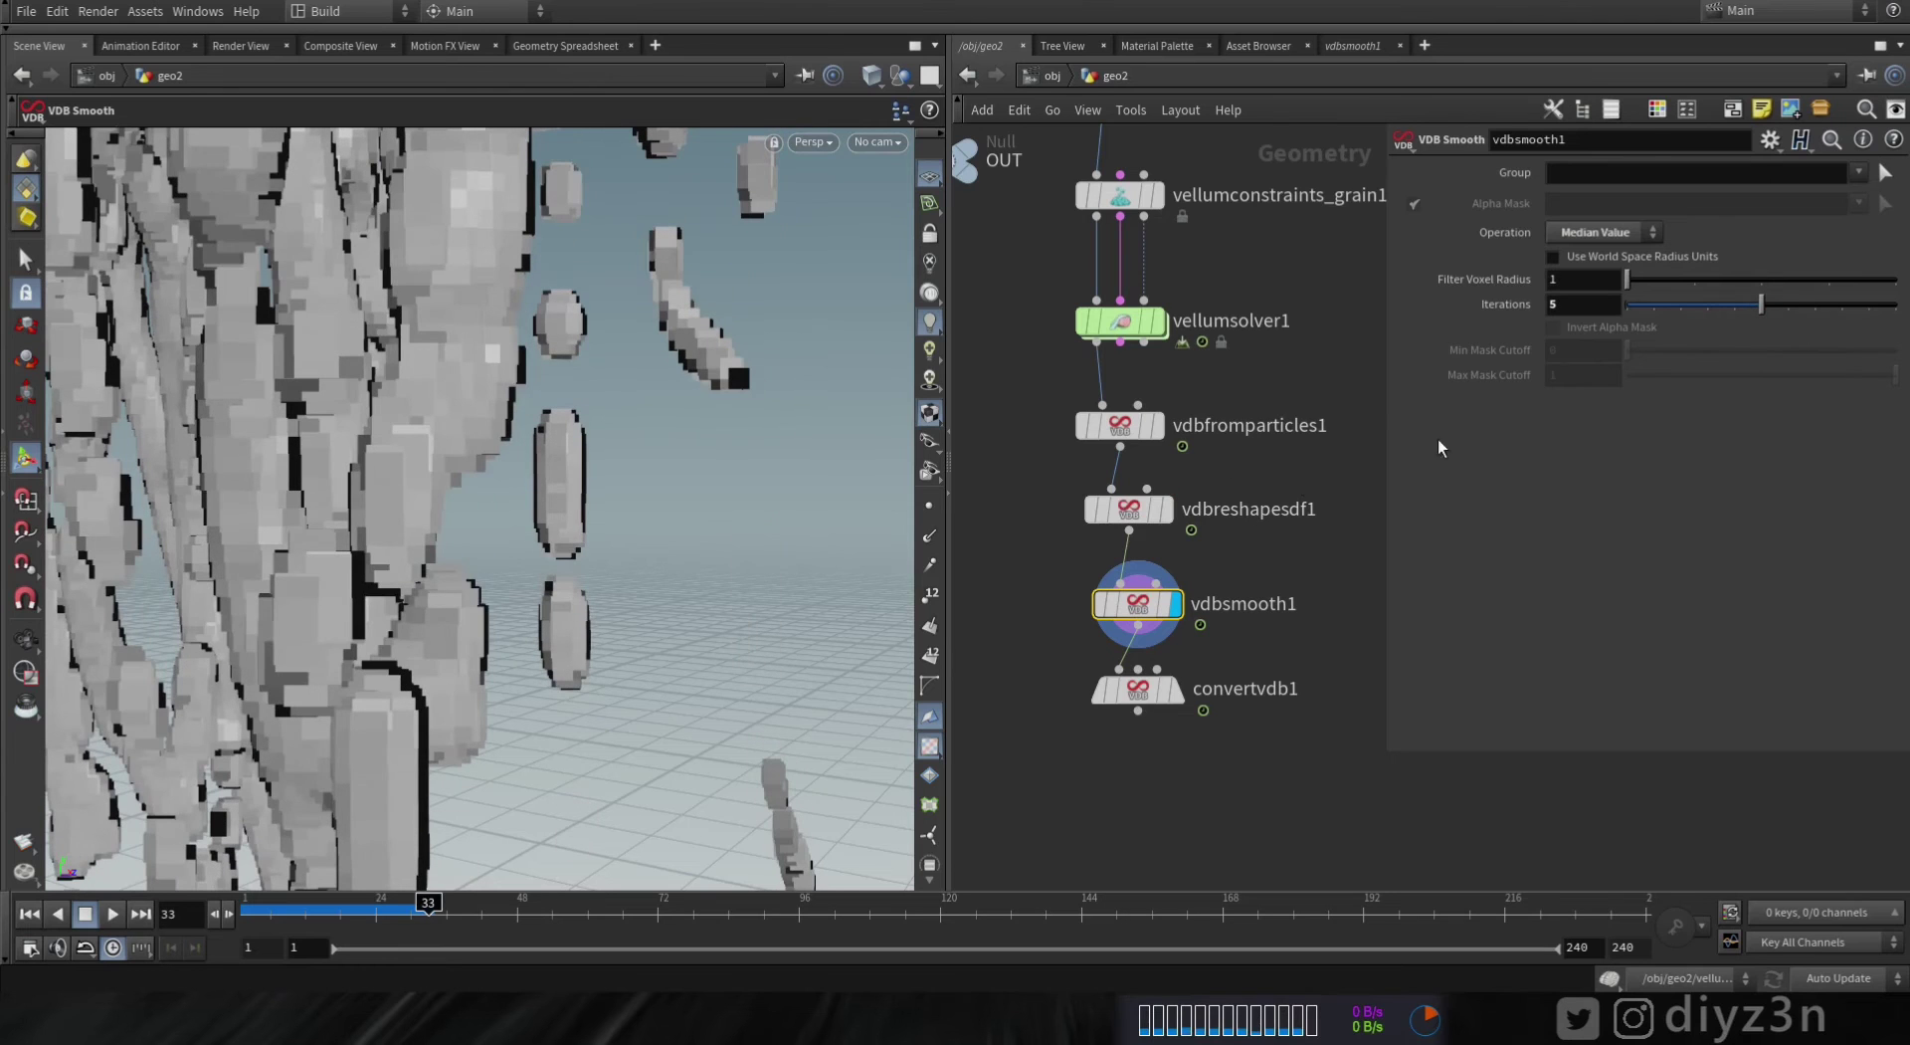
{"action": "right_click_drag", "start_coordinate": [384, 468], "coordinate": [333, 461], "text": "alt"}
{"action": "left_click_drag", "start_coordinate": [332, 460], "coordinate": [468, 462], "text": "alt"}
{"action": "left_click", "coordinate": [1174, 689]}
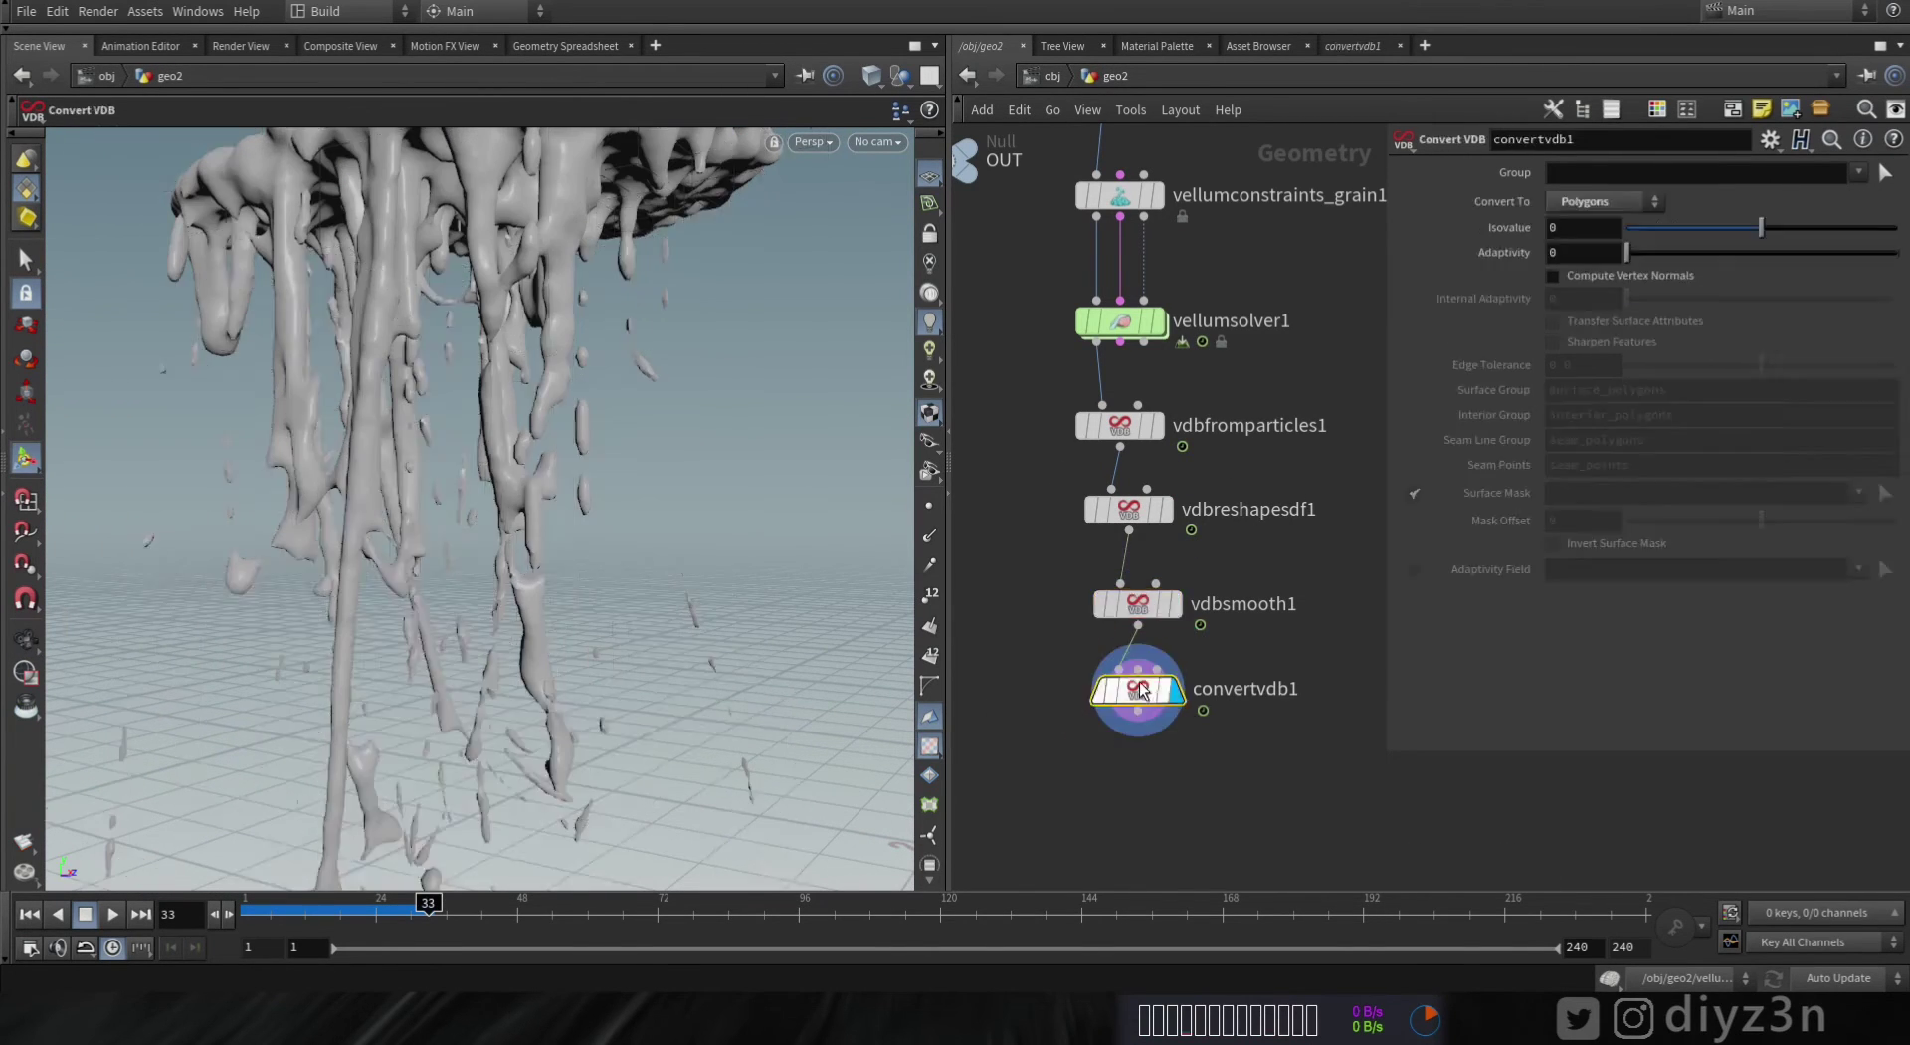
{"action": "mouse_move", "coordinate": [529, 390]}
{"action": "right_mouse_down", "text": "alt"}
{"action": "mouse_move", "coordinate": [495, 371]}
{"action": "mouse_move", "coordinate": [520, 390]}
{"action": "right_mouse_up", "text": "alt"}
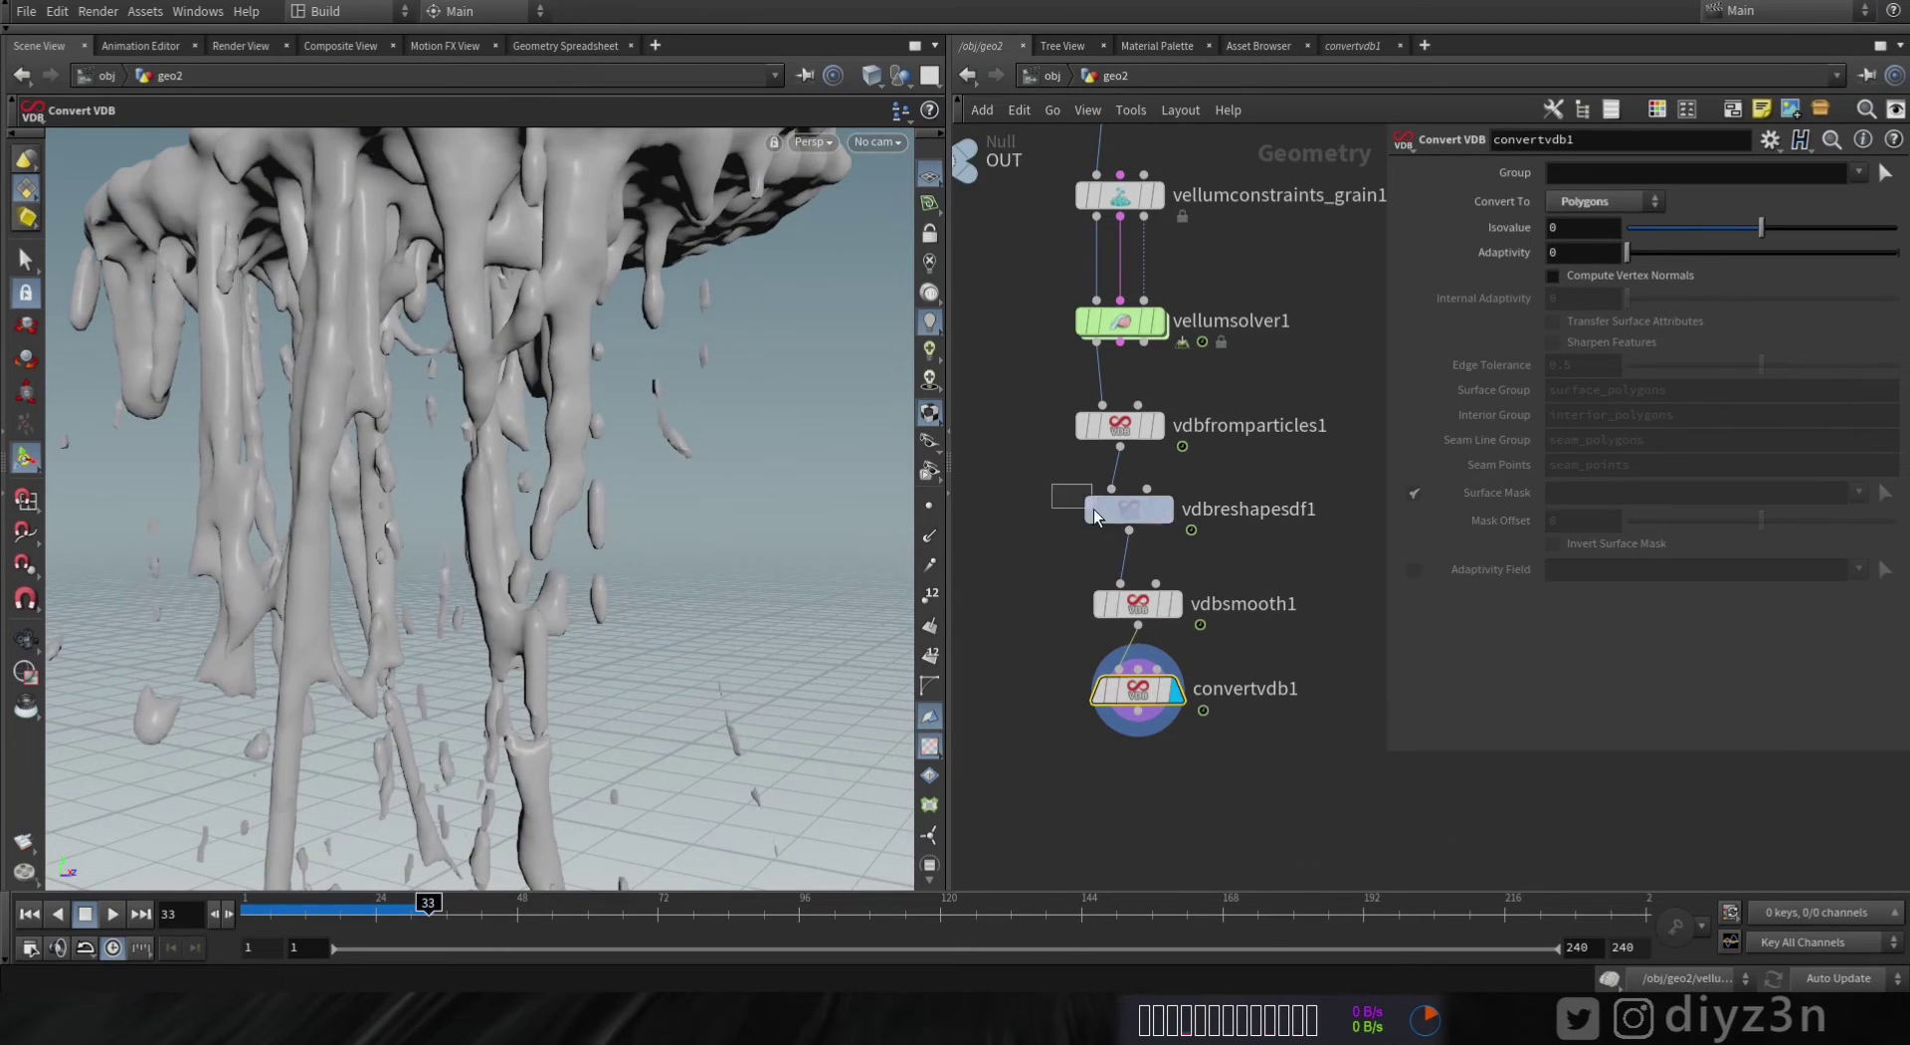
- Adjust the VDB Reshape SDF Offset to about 1.3 while checking the strands on the converted mesh
{"action": "left_click_drag", "start_coordinate": [1094, 510], "coordinate": [1096, 512]}
{"action": "left_click_drag", "start_coordinate": [1660, 283], "coordinate": [1667, 282]}
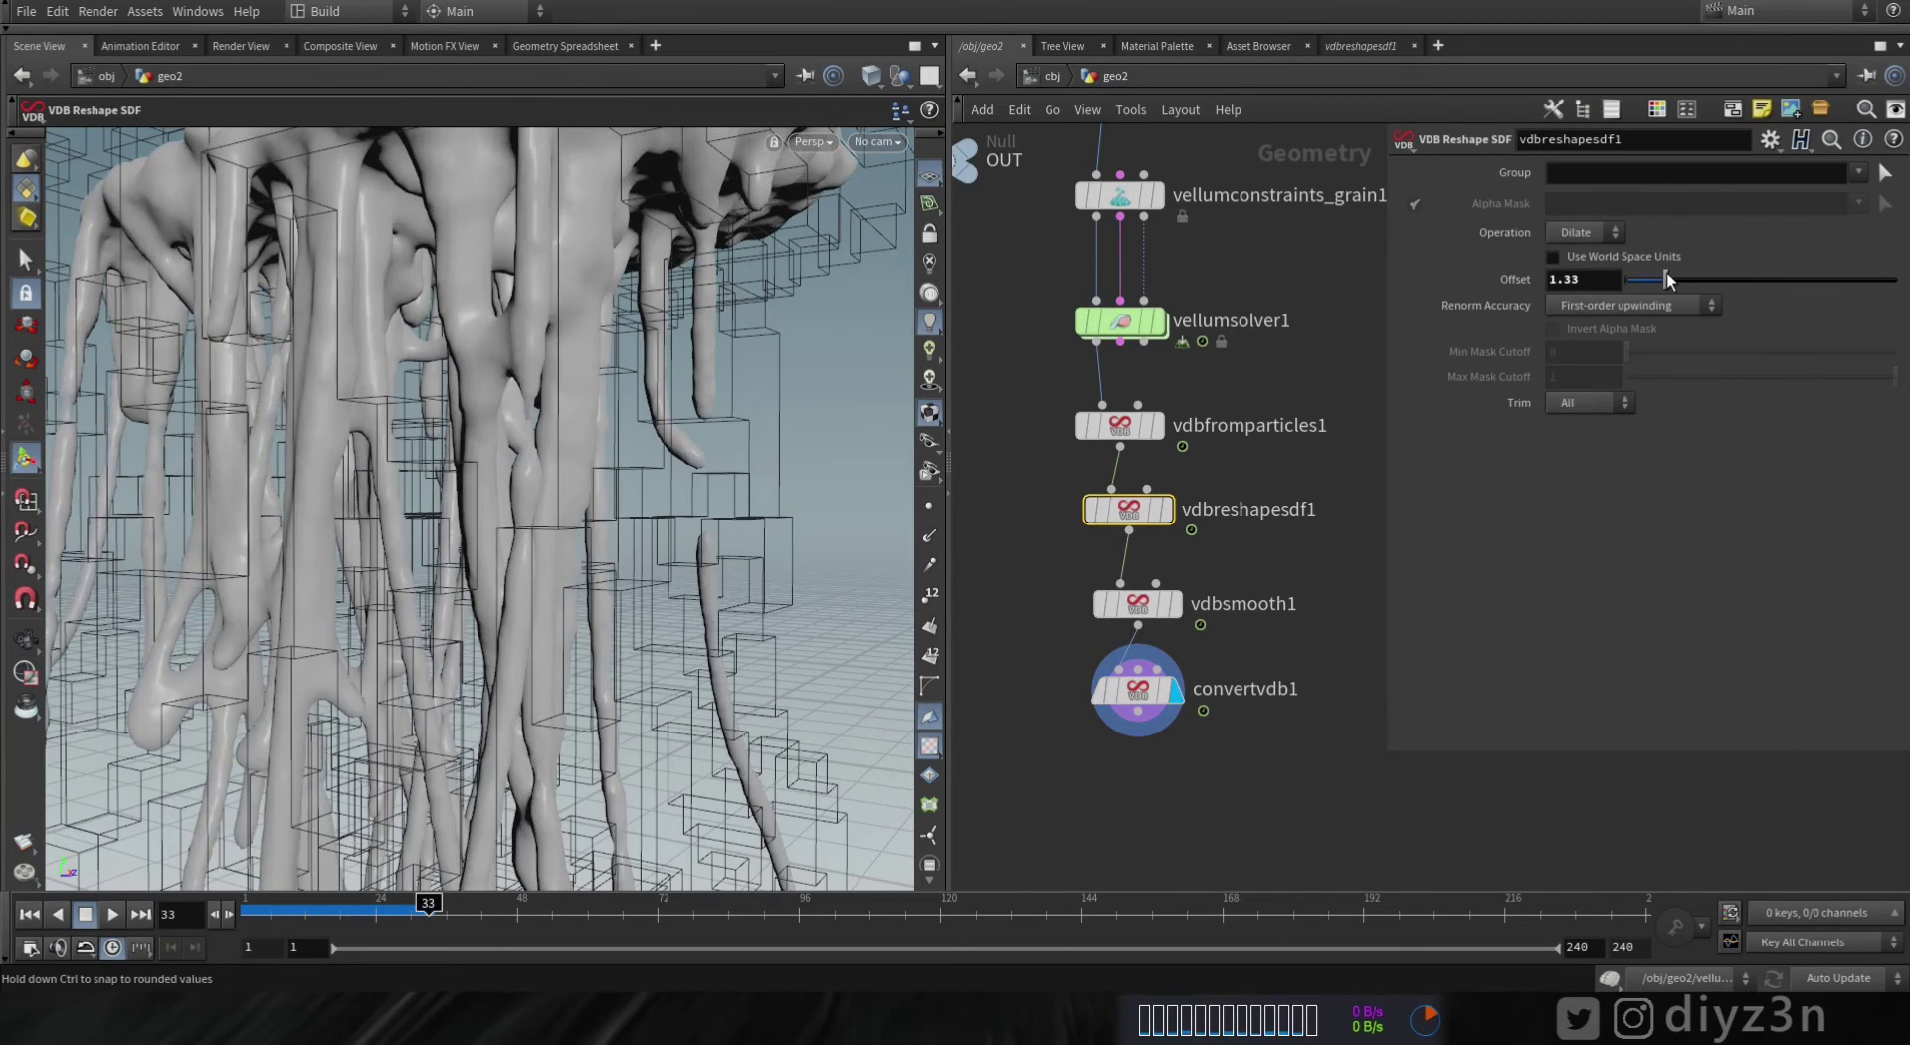
{"action": "right_click_drag", "start_coordinate": [292, 489], "coordinate": [248, 518], "text": "alt"}
{"action": "middle_click_drag", "start_coordinate": [248, 518], "coordinate": [550, 401], "text": "alt"}
{"action": "left_click", "coordinate": [515, 686]}
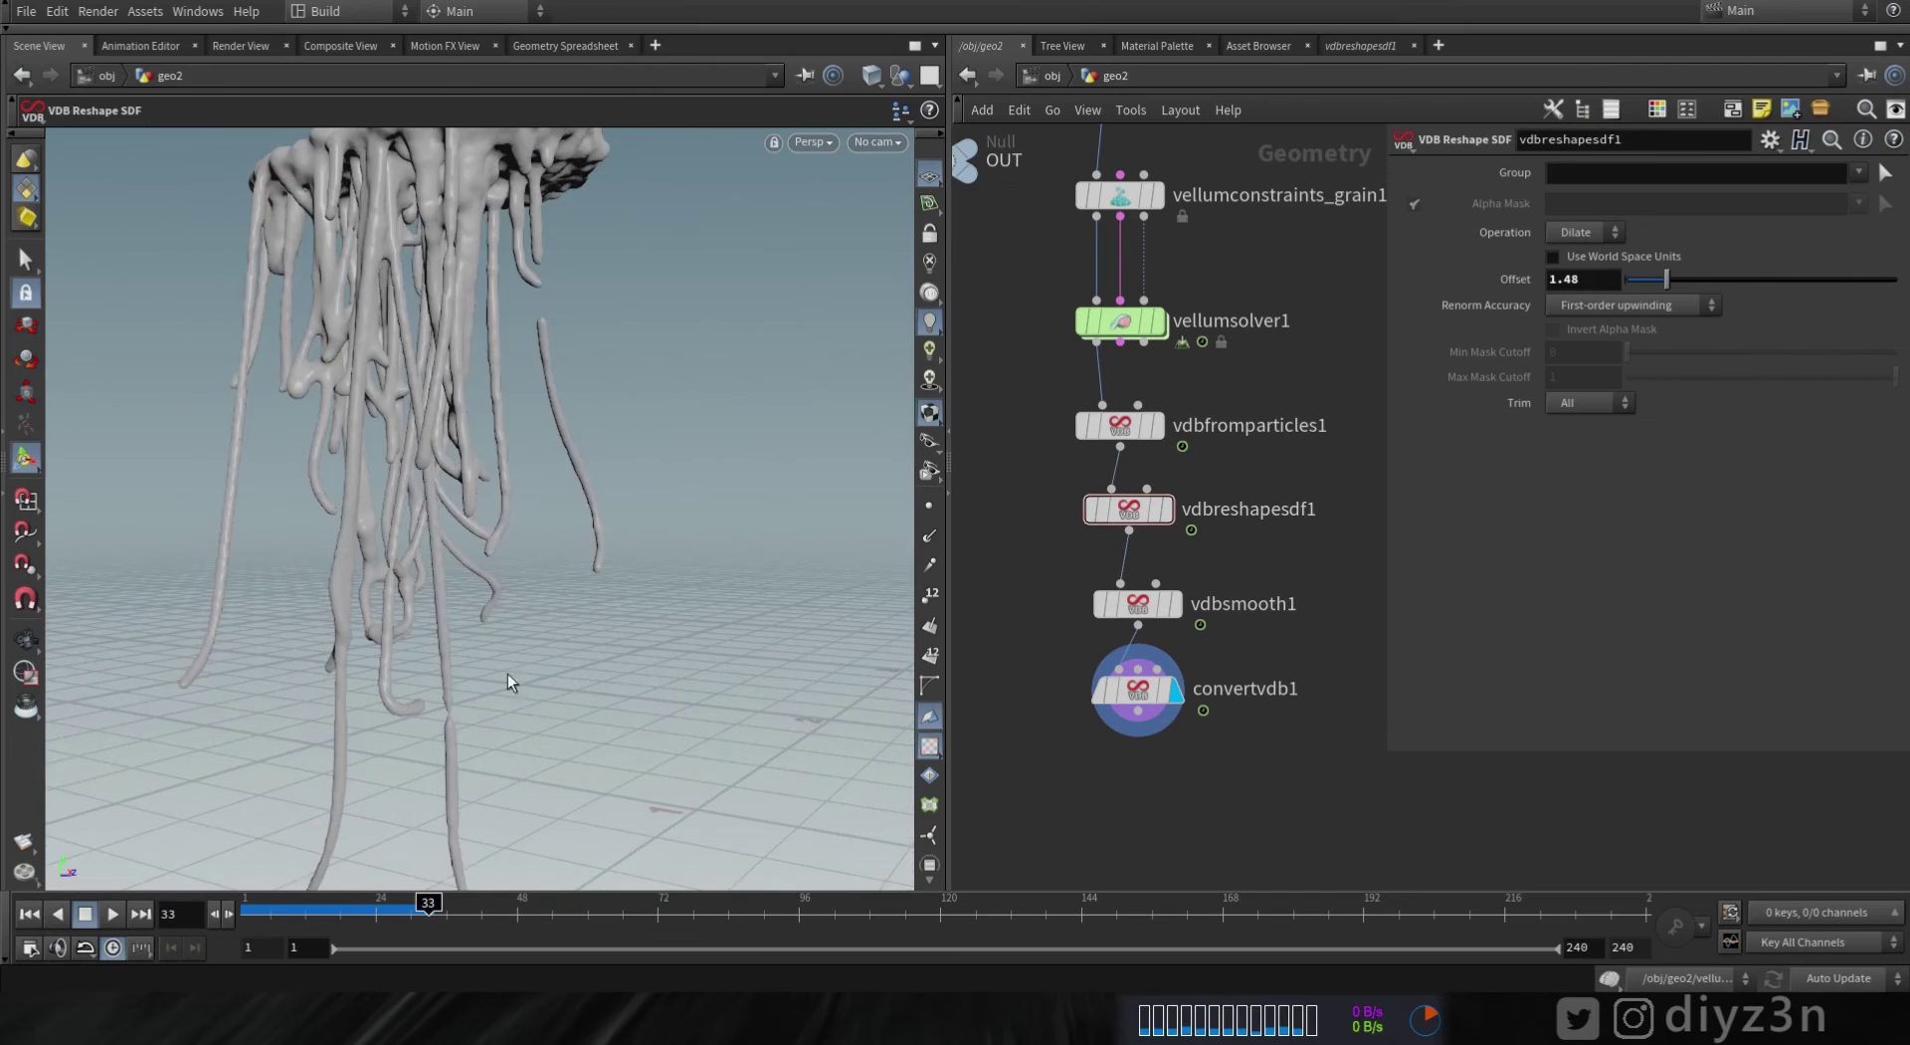
{"action": "middle_click_drag", "start_coordinate": [515, 686], "coordinate": [595, 836], "text": "alt"}
{"action": "left_click_drag", "start_coordinate": [1653, 283], "coordinate": [1662, 283]}
{"action": "scroll", "coordinate": [567, 414], "scroll_direction": "down", "scroll_amount": 3}
{"action": "left_click_drag", "start_coordinate": [567, 414], "coordinate": [741, 538], "text": "alt"}
- Add a File Cache node below Convert VDB and display it
{"action": "middle_click_drag", "start_coordinate": [1167, 764], "coordinate": [1168, 514]}
{"action": "left_click", "coordinate": [1140, 464]}
{"action": "key", "text": "Tab"}
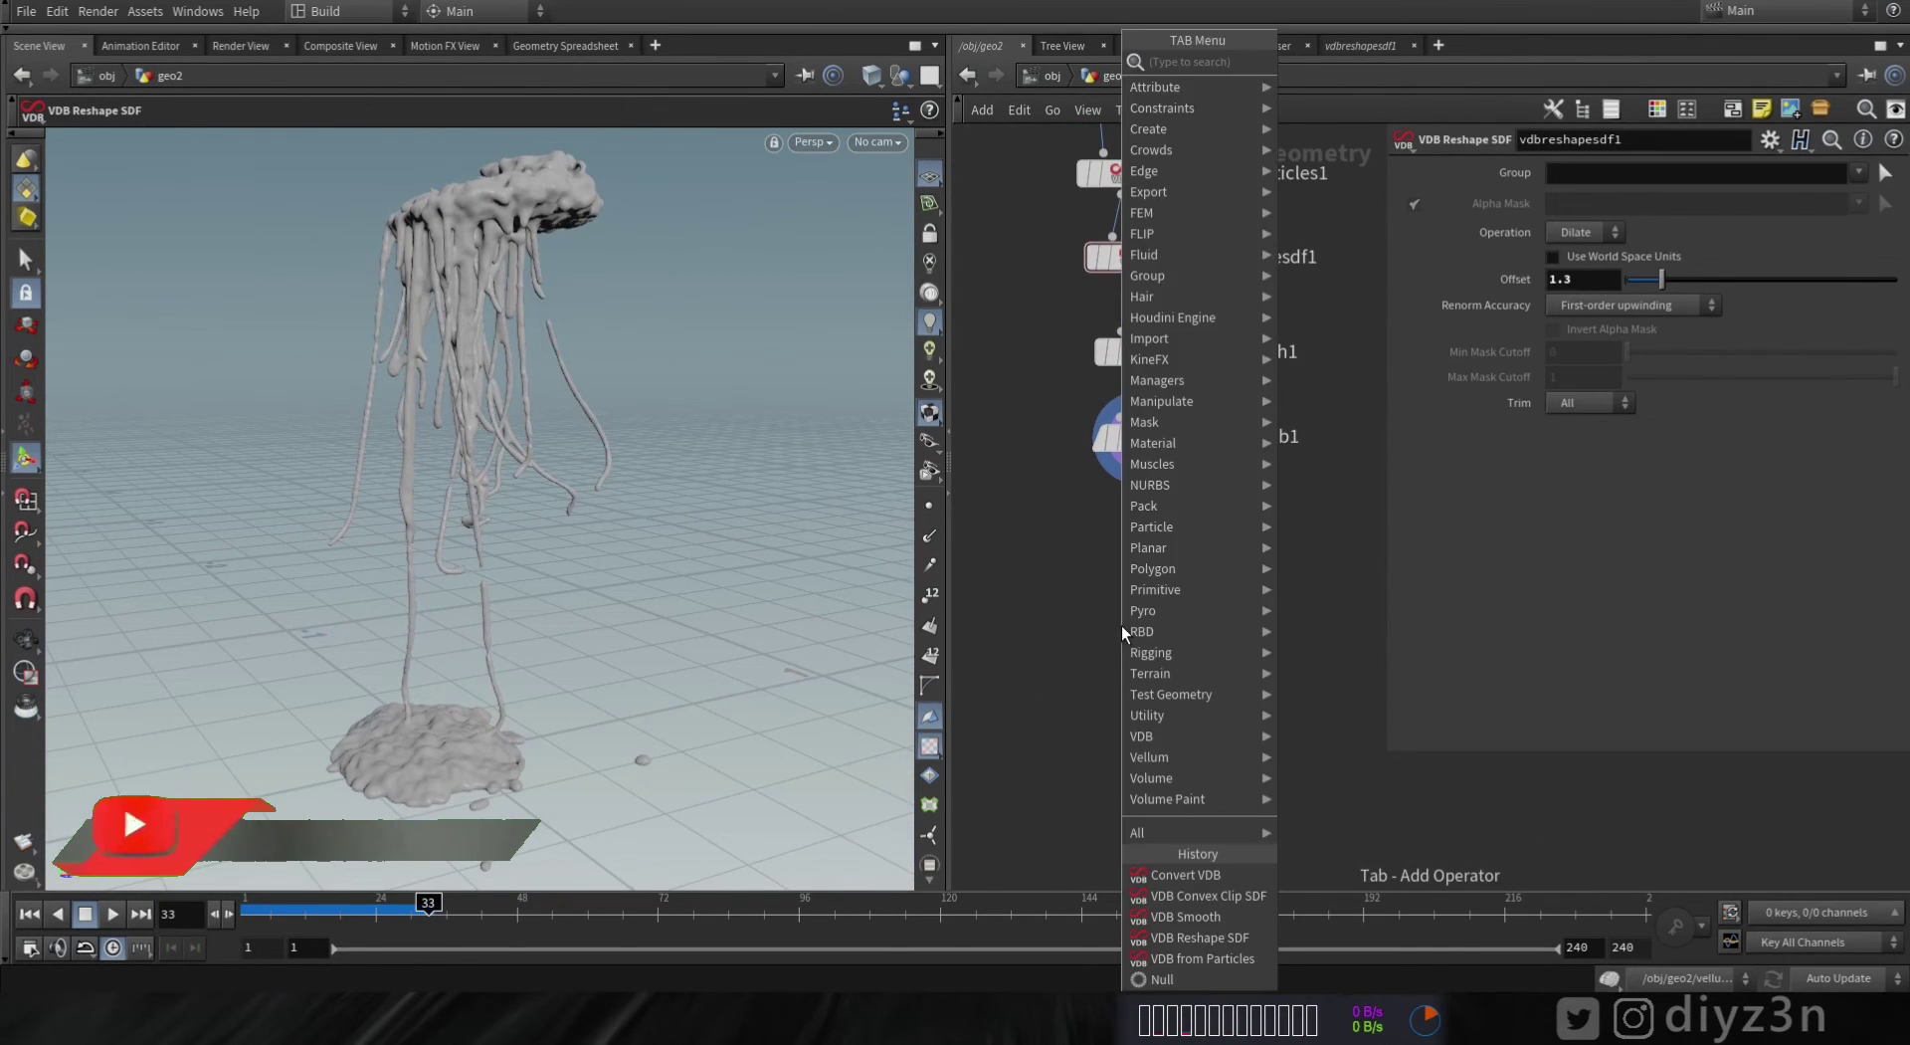
{"action": "type", "text": "fil"}
{"action": "left_click", "coordinate": [1352, 126]}
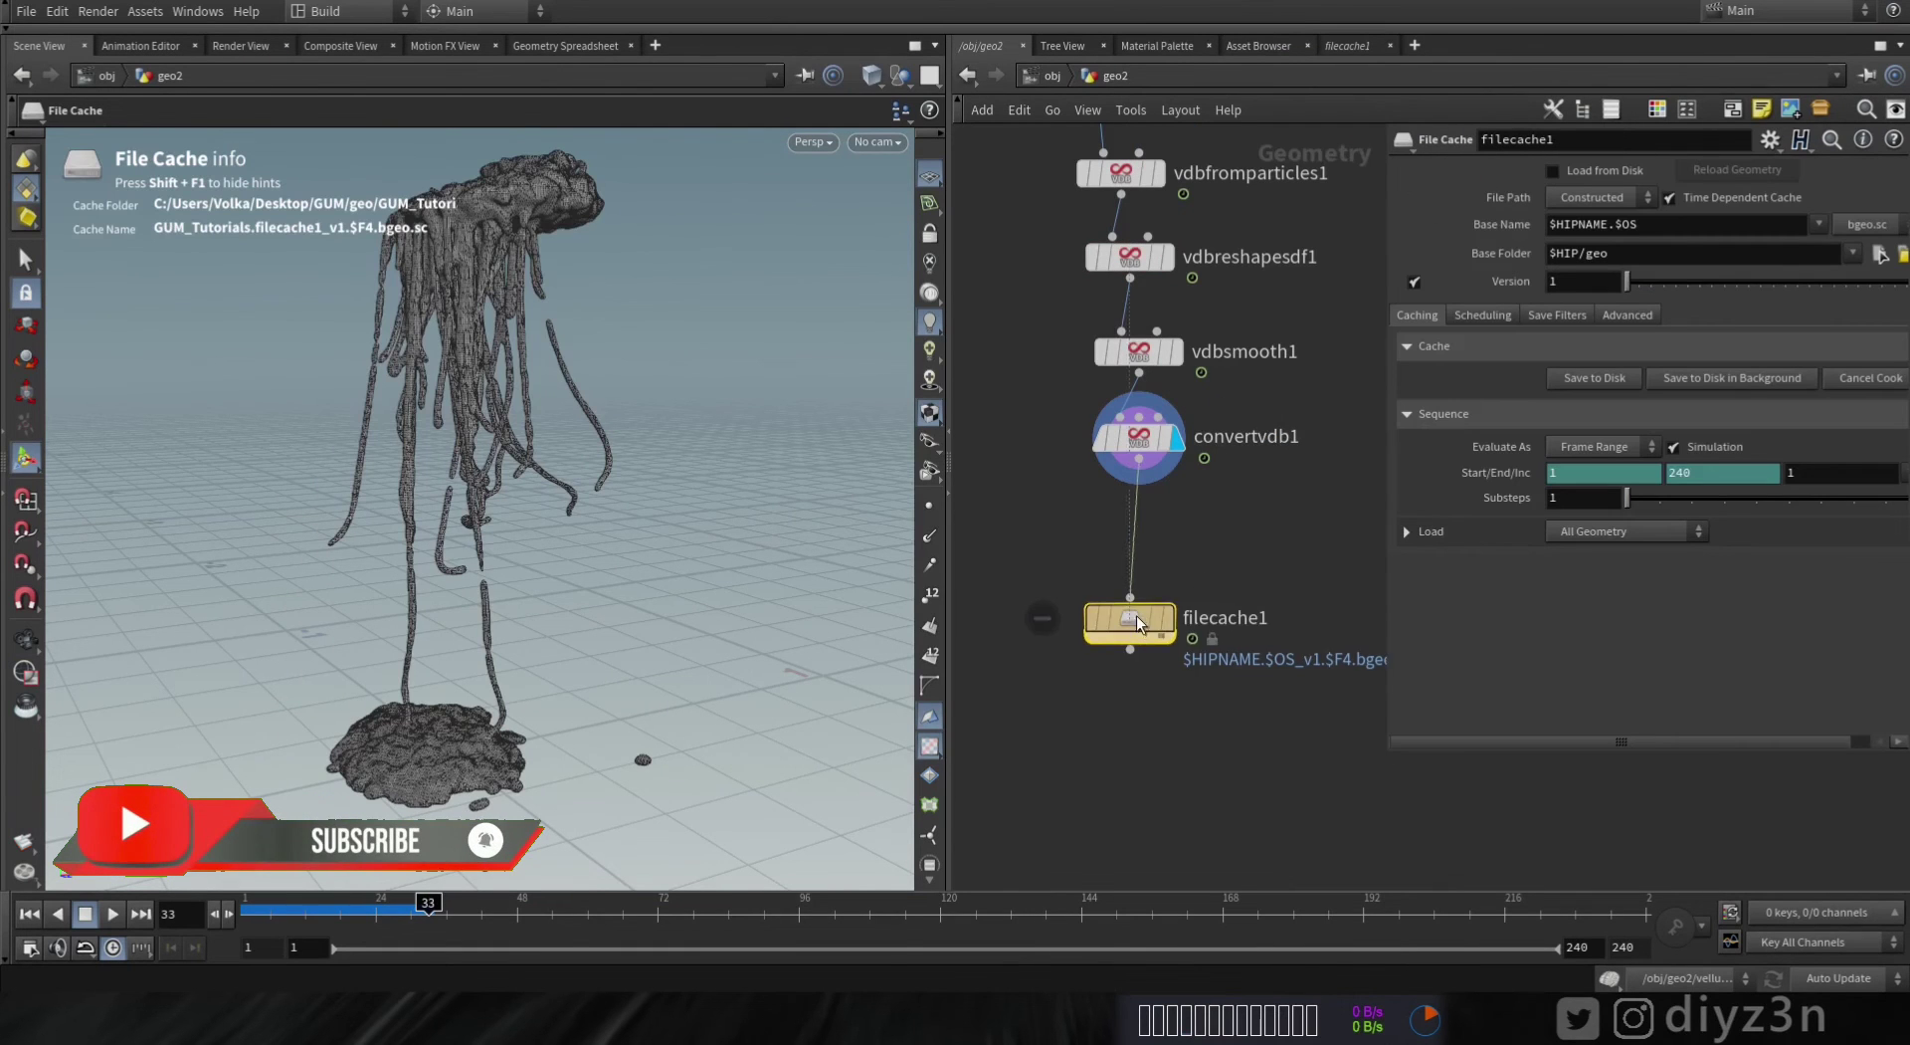
{"action": "left_click_drag", "start_coordinate": [1137, 615], "coordinate": [1146, 568]}
{"action": "left_click", "coordinate": [1178, 570]}
- Save frames 1 to 100 of the File Cache to disk in the background and play the meshed simulation
{"action": "left_click", "coordinate": [1700, 375]}
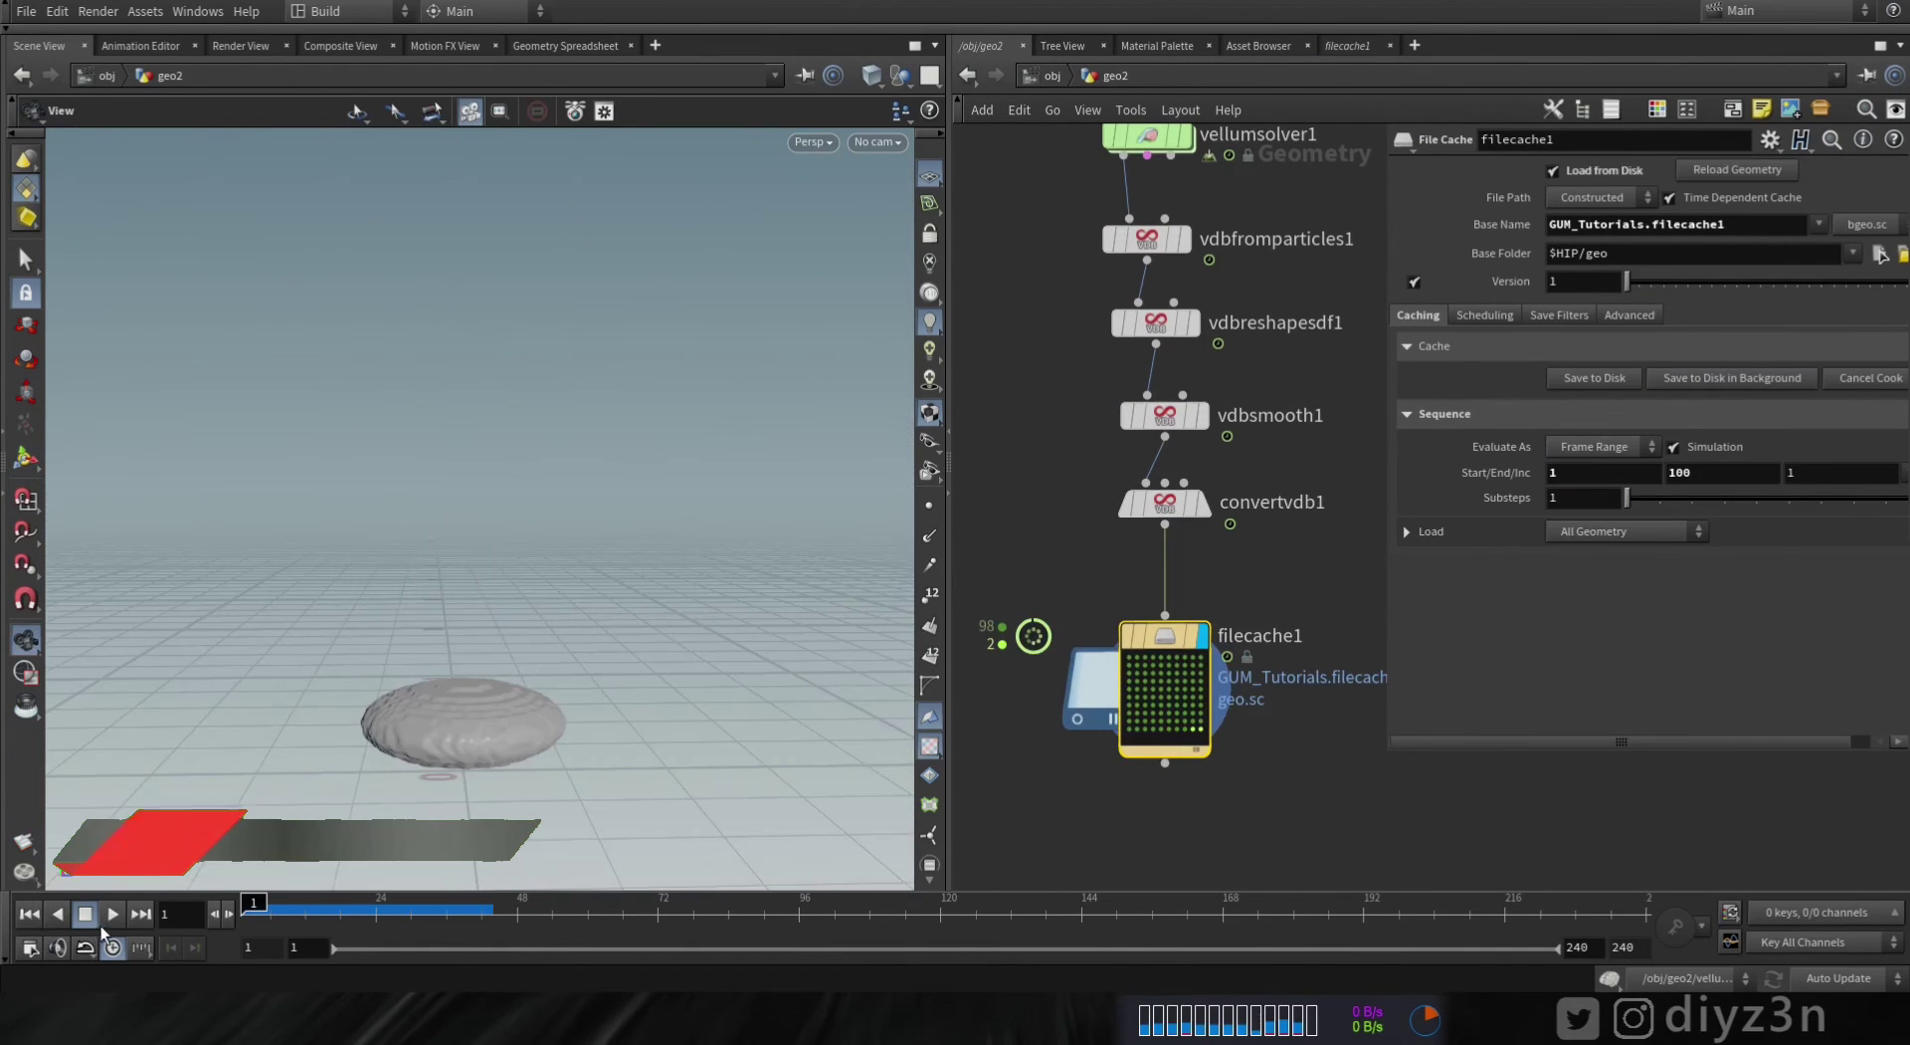
{"action": "left_click", "coordinate": [113, 914]}
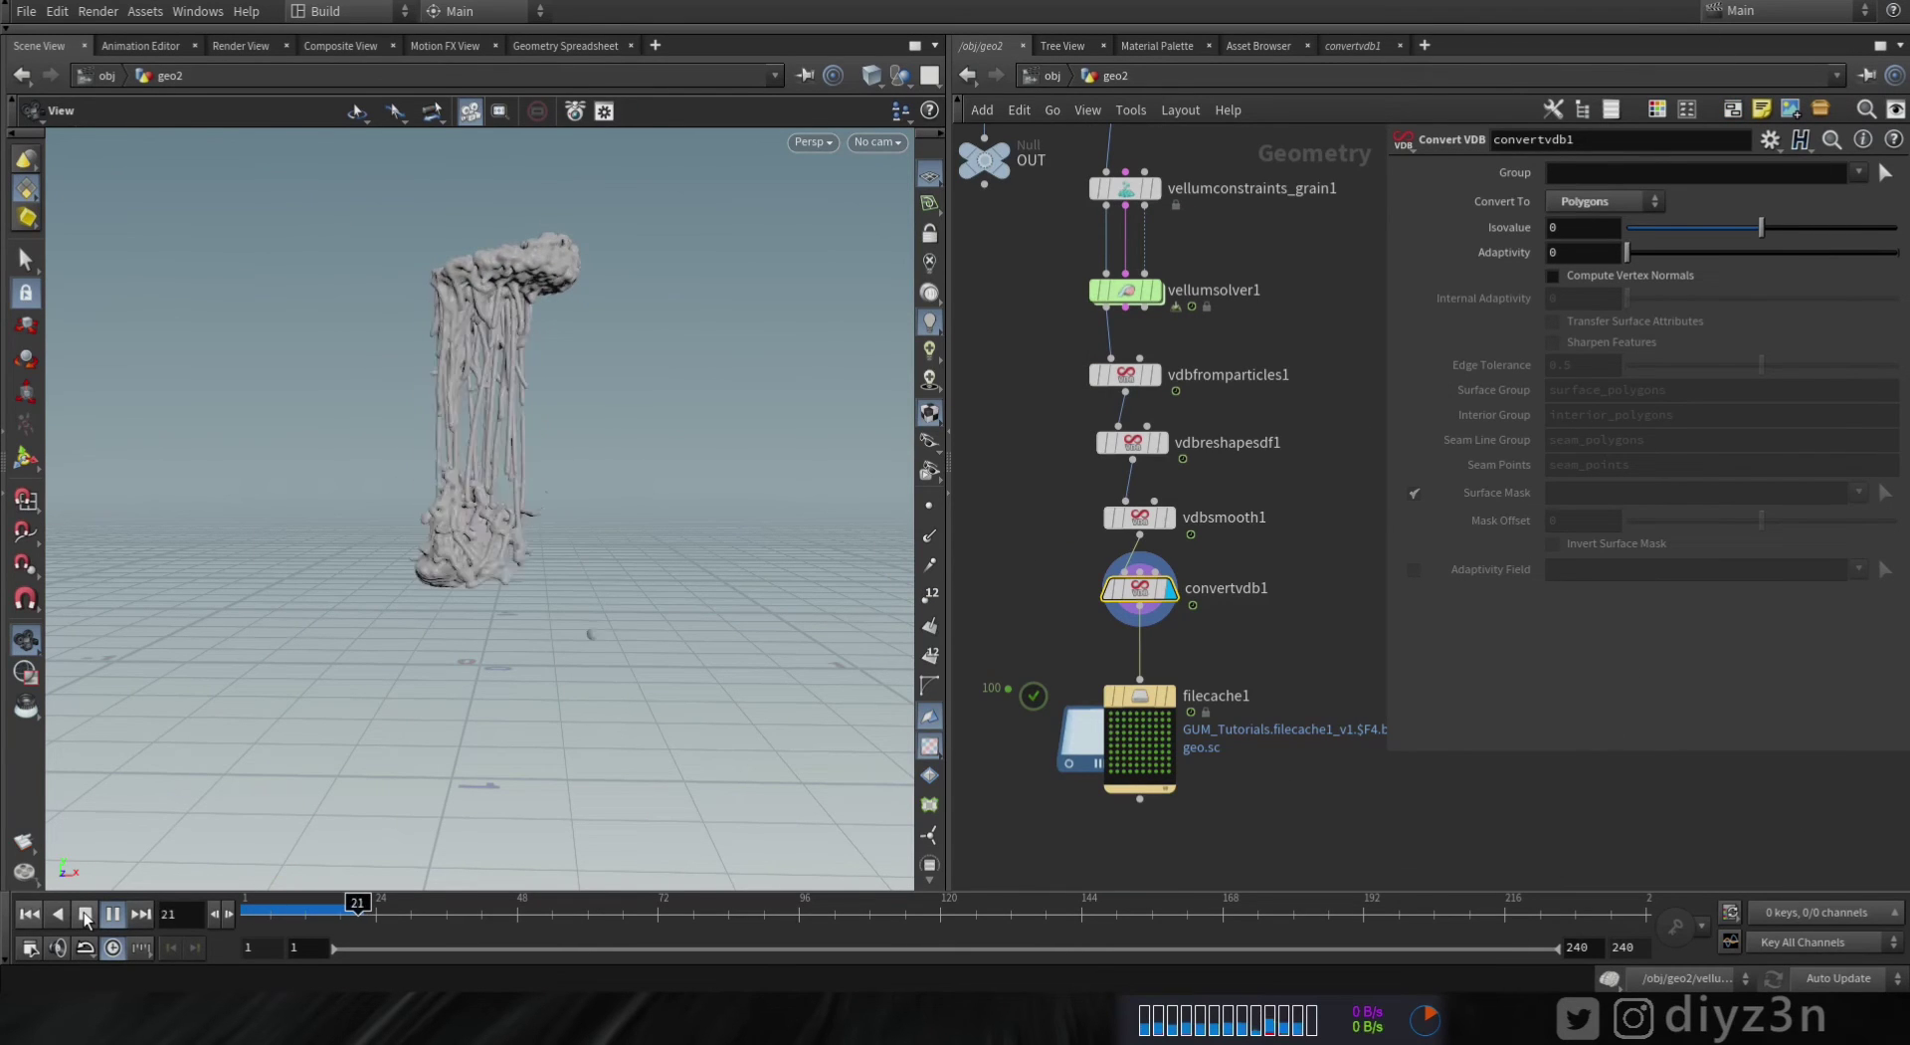
{"action": "left_click", "coordinate": [85, 915]}
{"action": "scroll", "coordinate": [561, 595], "scroll_direction": "up", "scroll_amount": 3}
{"action": "left_click_drag", "start_coordinate": [561, 595], "coordinate": [507, 606]}
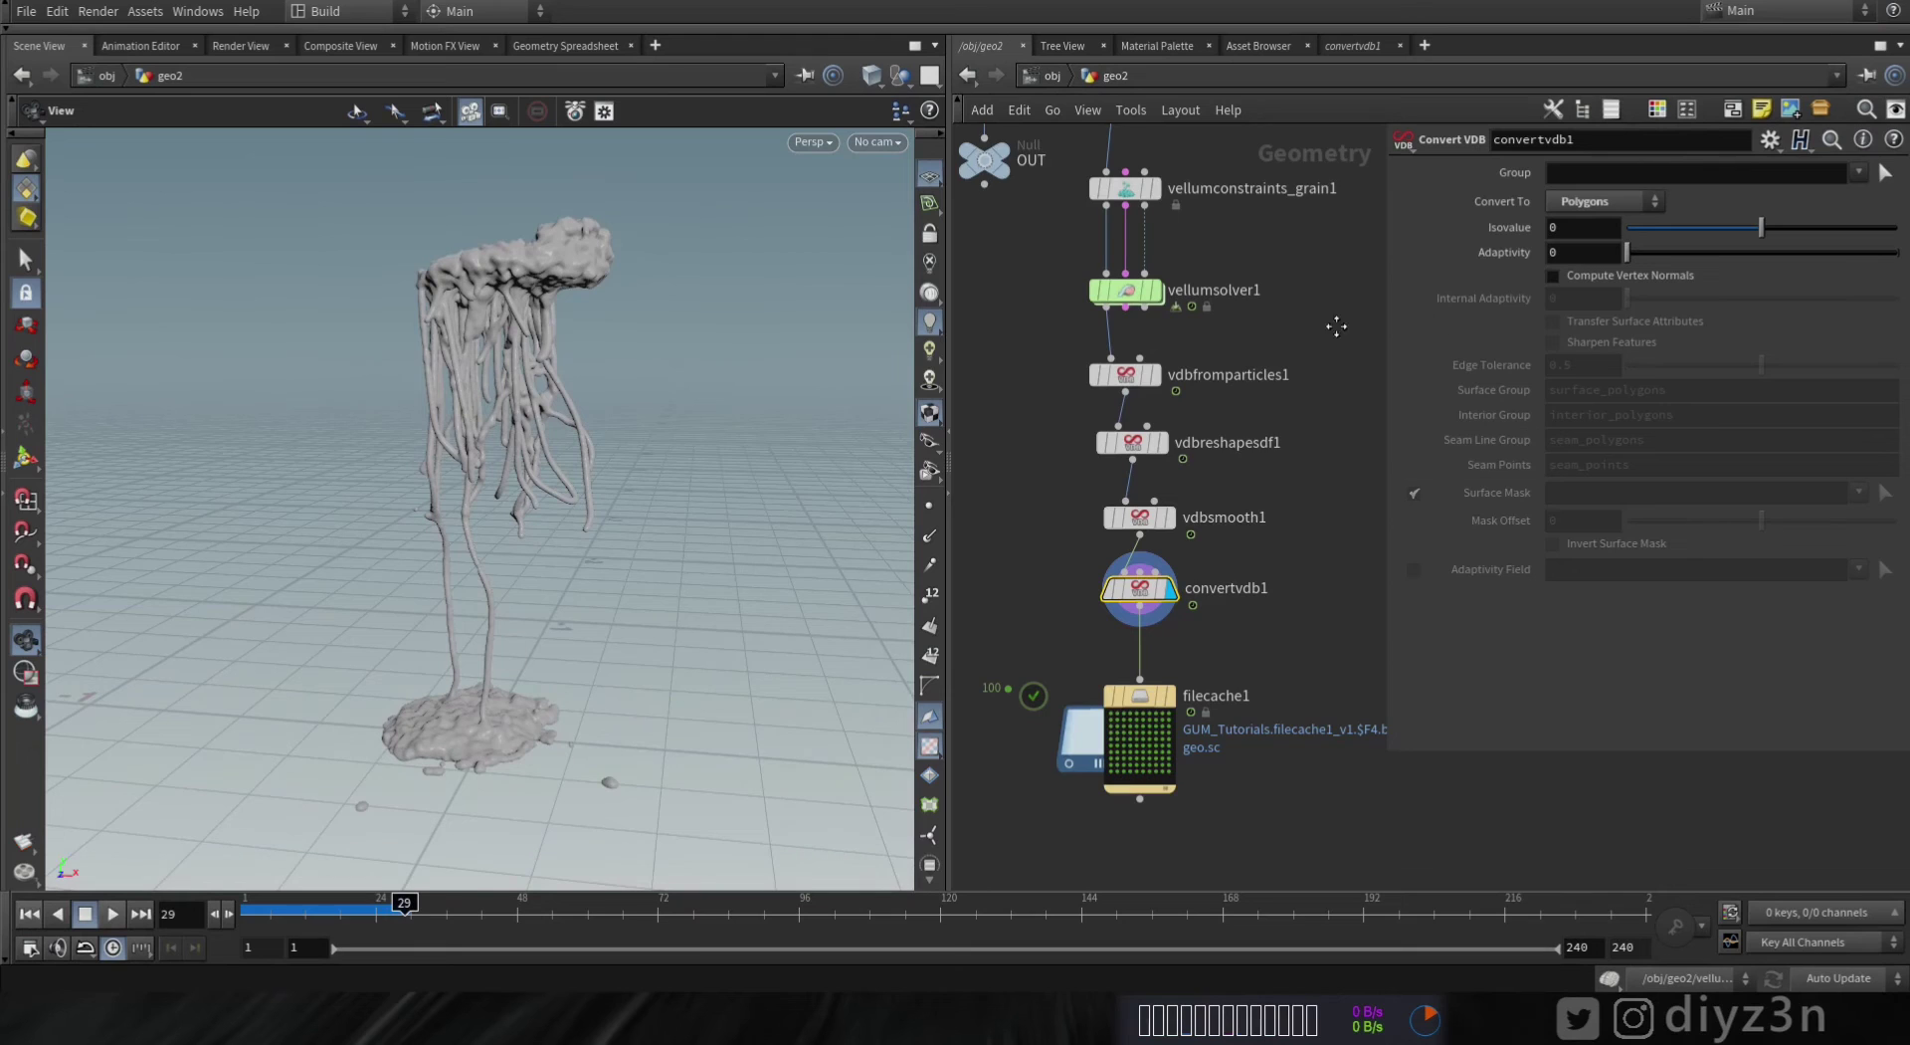
- Set the Vellum grain constraint's Type to Fluid with Surface Tension enabled at 1
{"action": "middle_click_drag", "start_coordinate": [1336, 326], "coordinate": [1250, 425]}
{"action": "left_click", "coordinate": [1122, 372]}
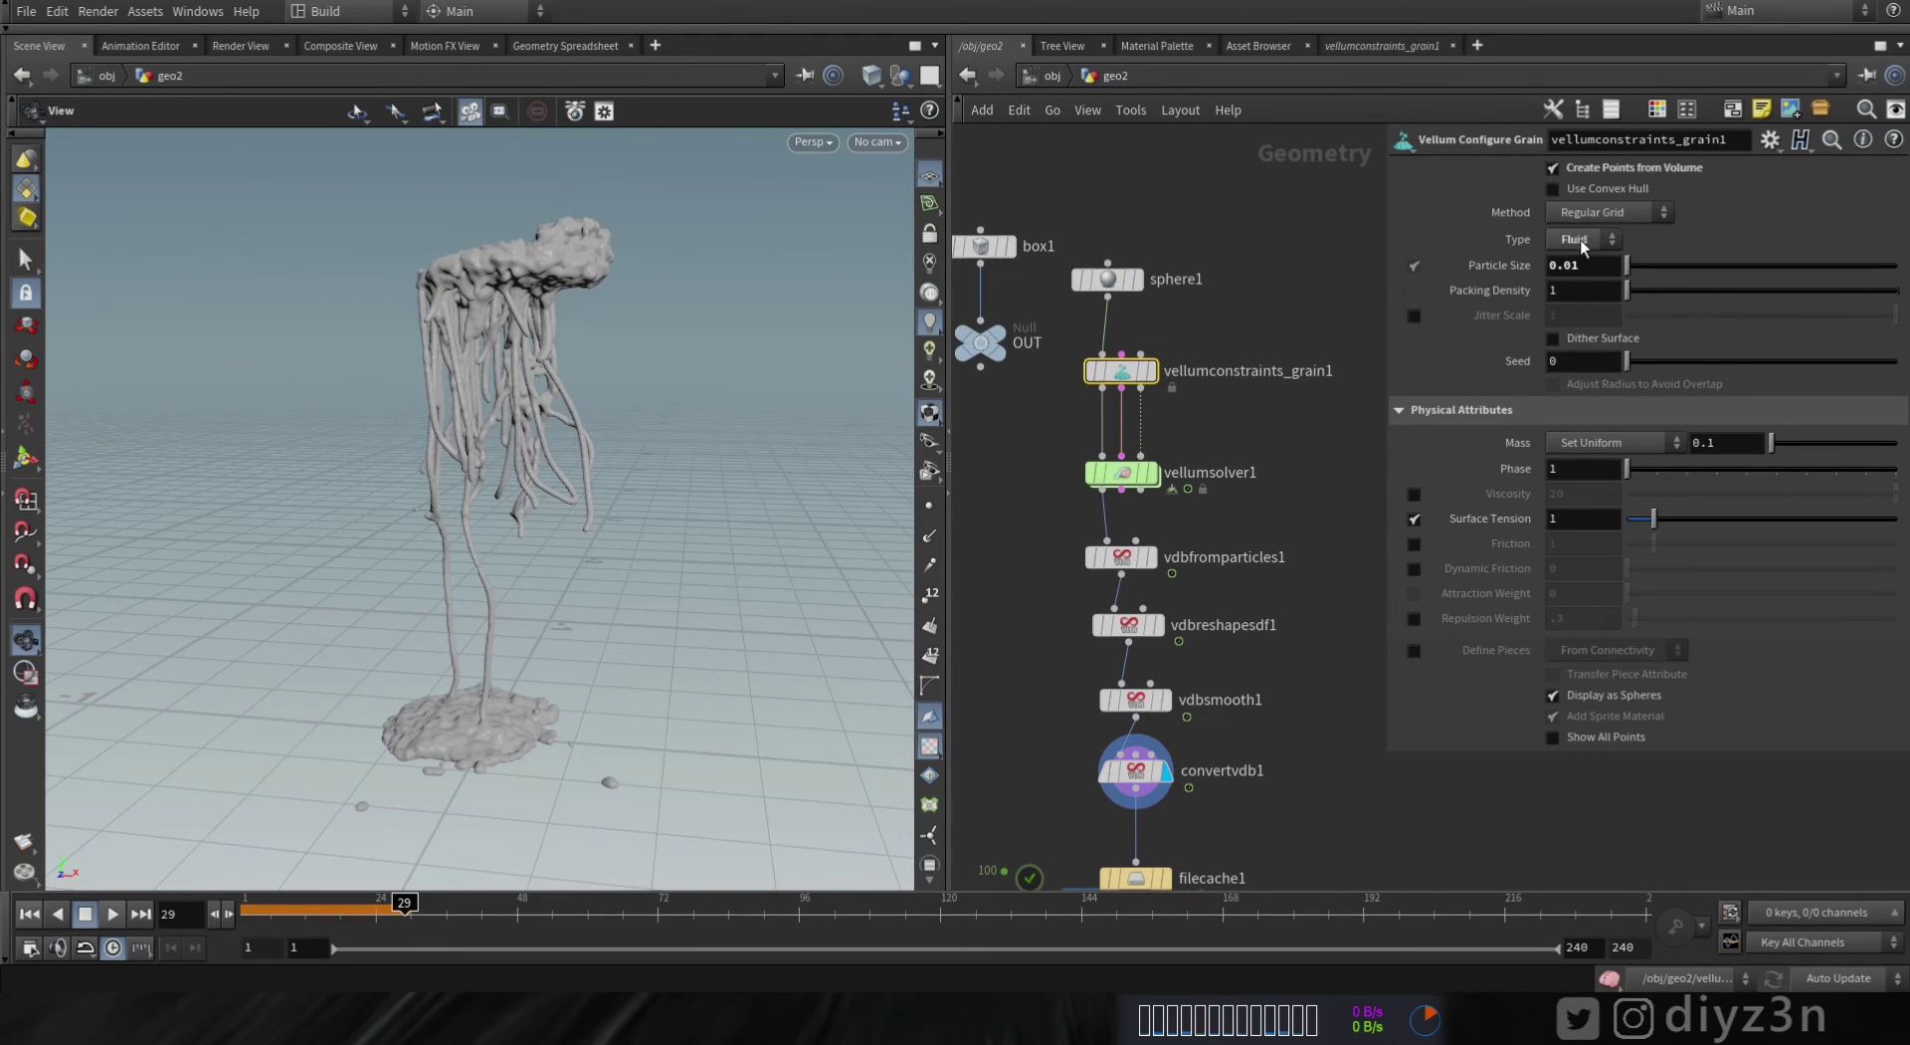
{"action": "left_click", "coordinate": [1413, 519]}
{"action": "left_click", "coordinate": [1413, 520]}
- Play the fluid grain simulation from the first frame and examine the meshed strands
{"action": "left_click", "coordinate": [30, 916]}
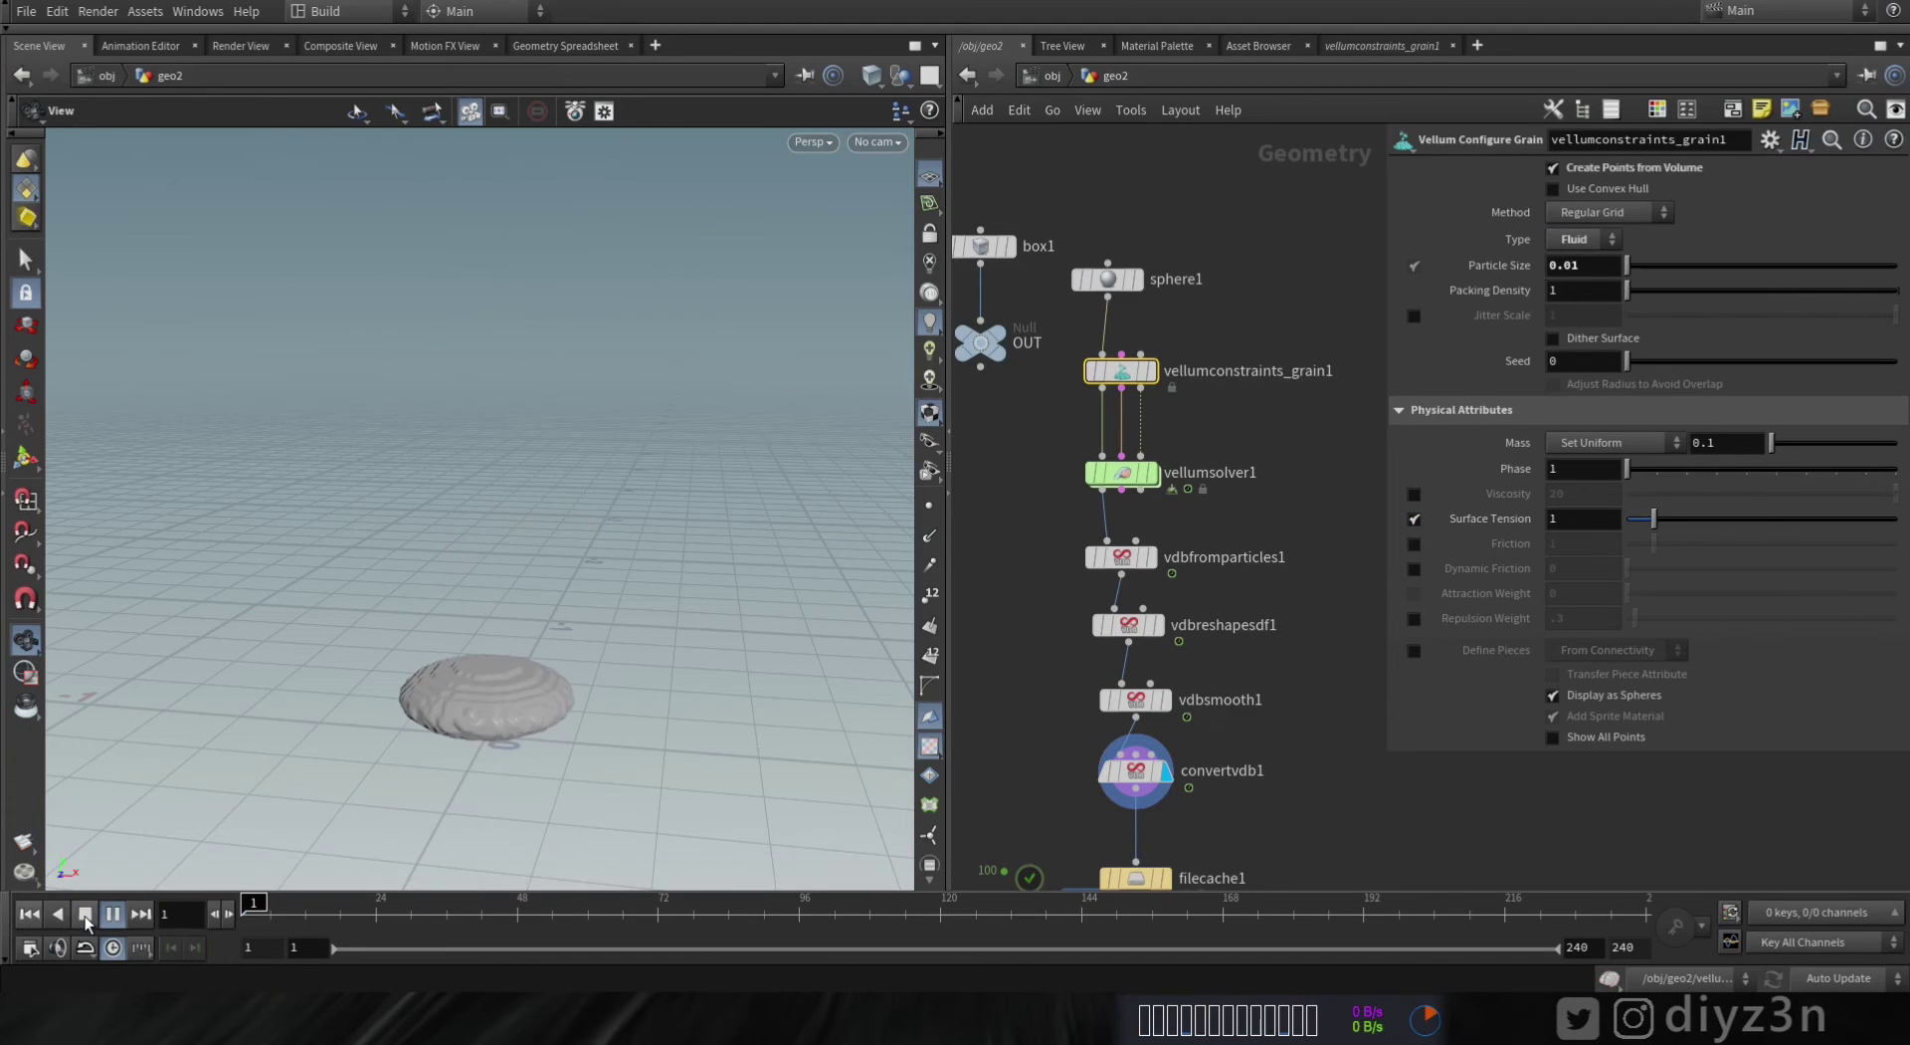
{"action": "left_click", "coordinate": [85, 915]}
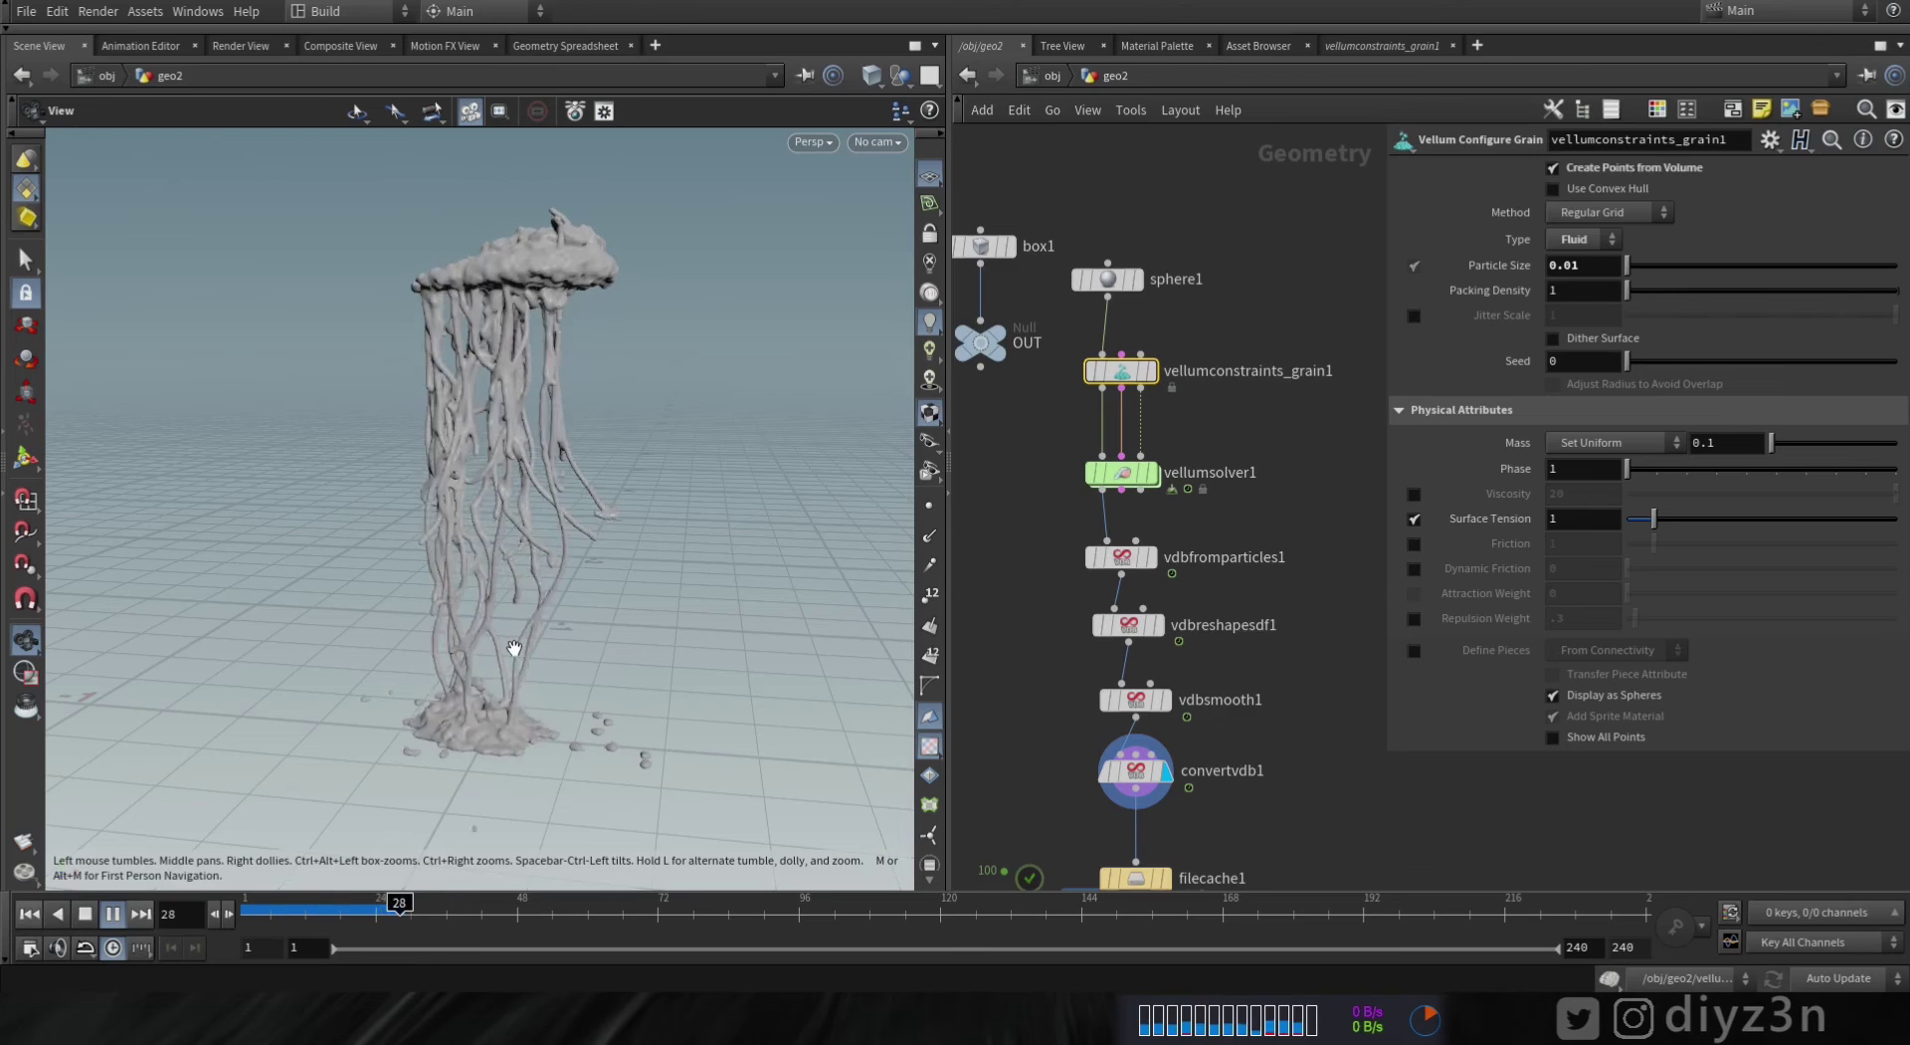
{"action": "left_click", "coordinate": [85, 913]}
{"action": "left_click", "coordinate": [115, 915]}
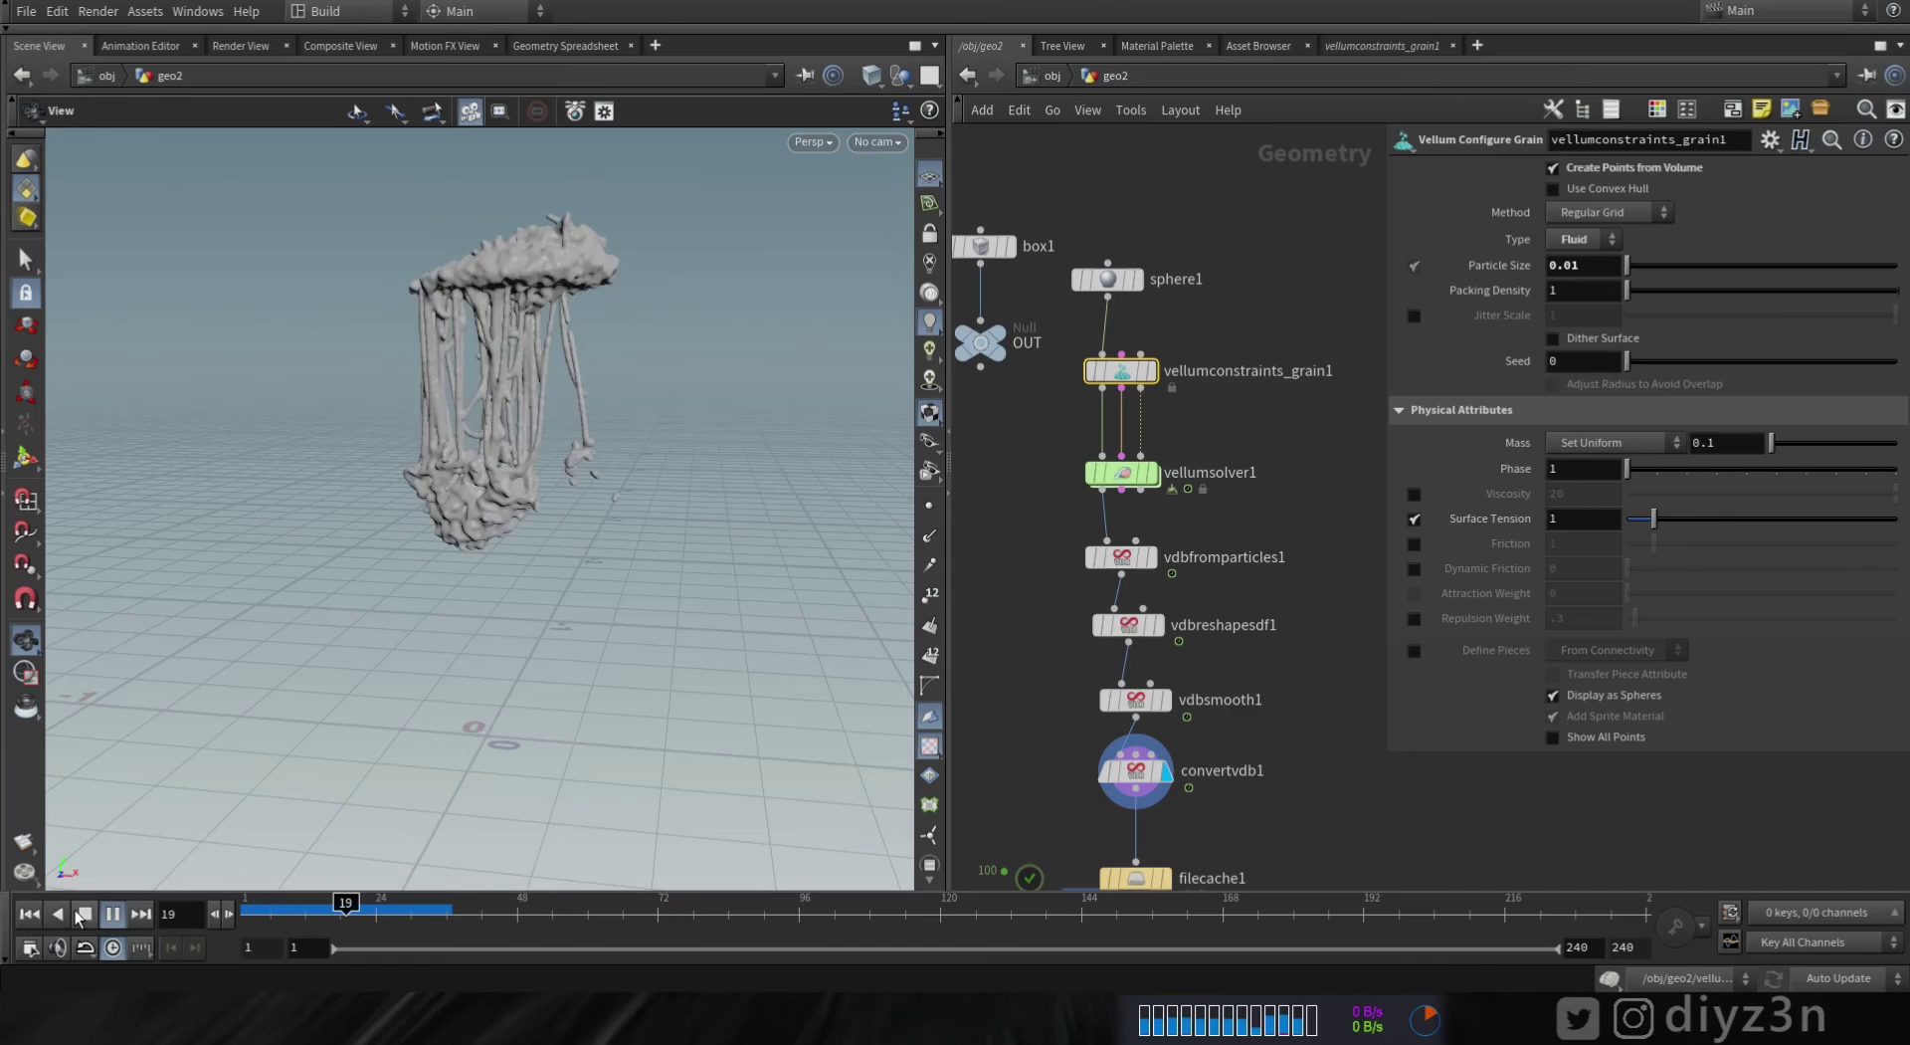
- Return to the first frame and set the grain constraint's Mass to Calculate Uniform
{"action": "left_click", "coordinate": [81, 914]}
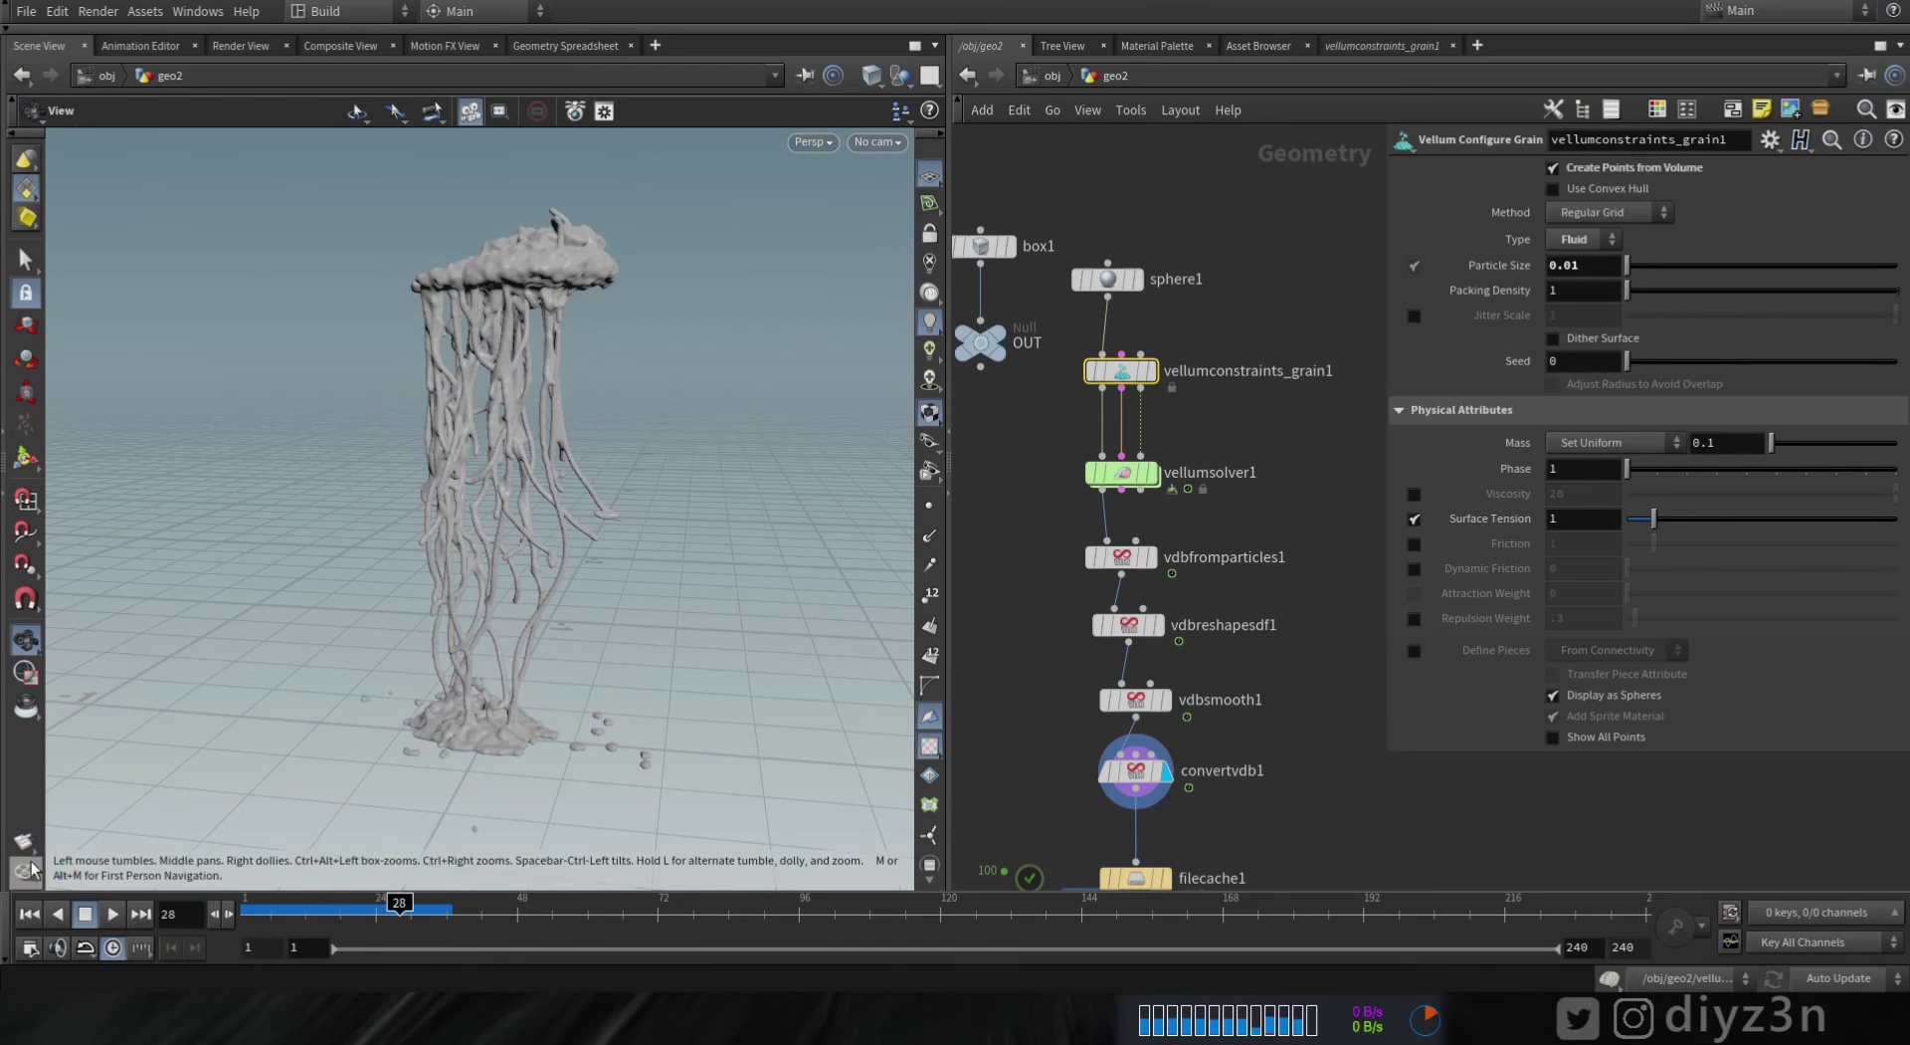
{"action": "left_click", "coordinate": [78, 915]}
{"action": "left_click", "coordinate": [1591, 483]}
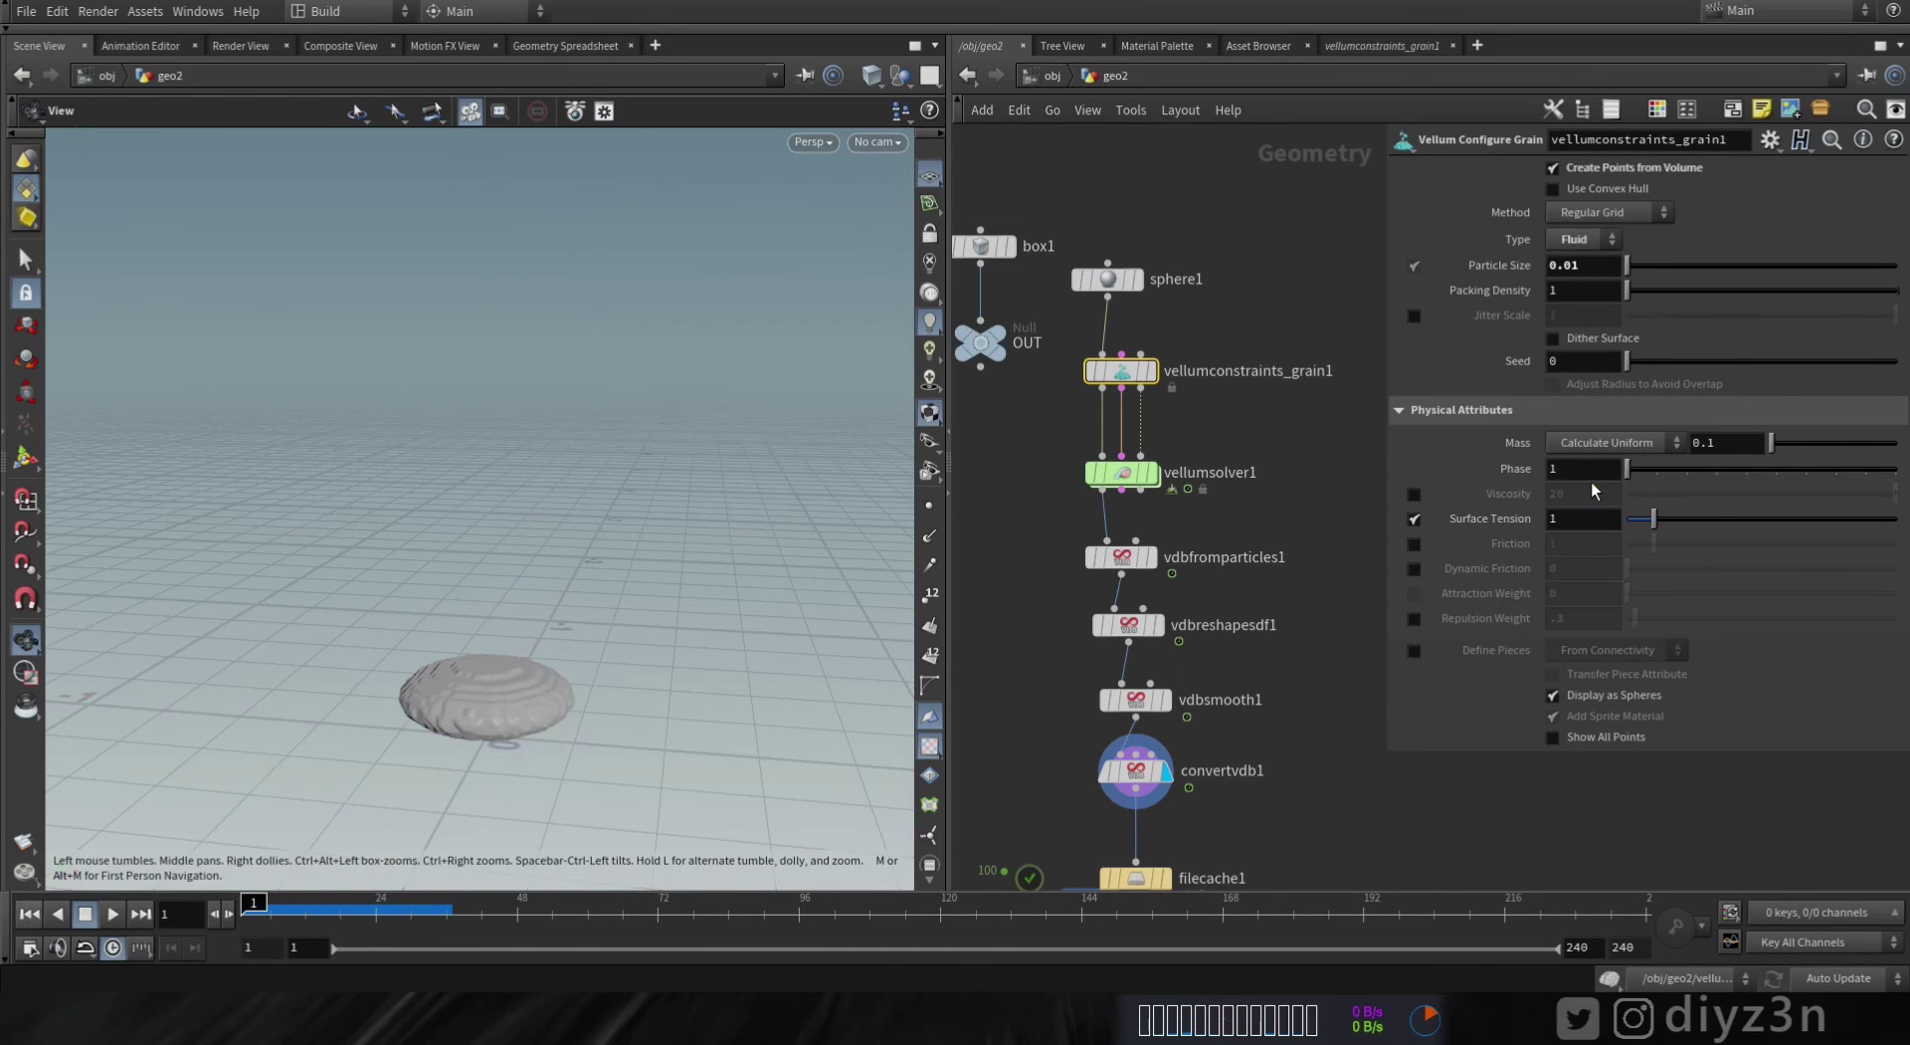
- Set the Vellum grain constraint's Density to 200 and play the simulation to check the strands
{"action": "left_click", "coordinate": [1594, 468]}
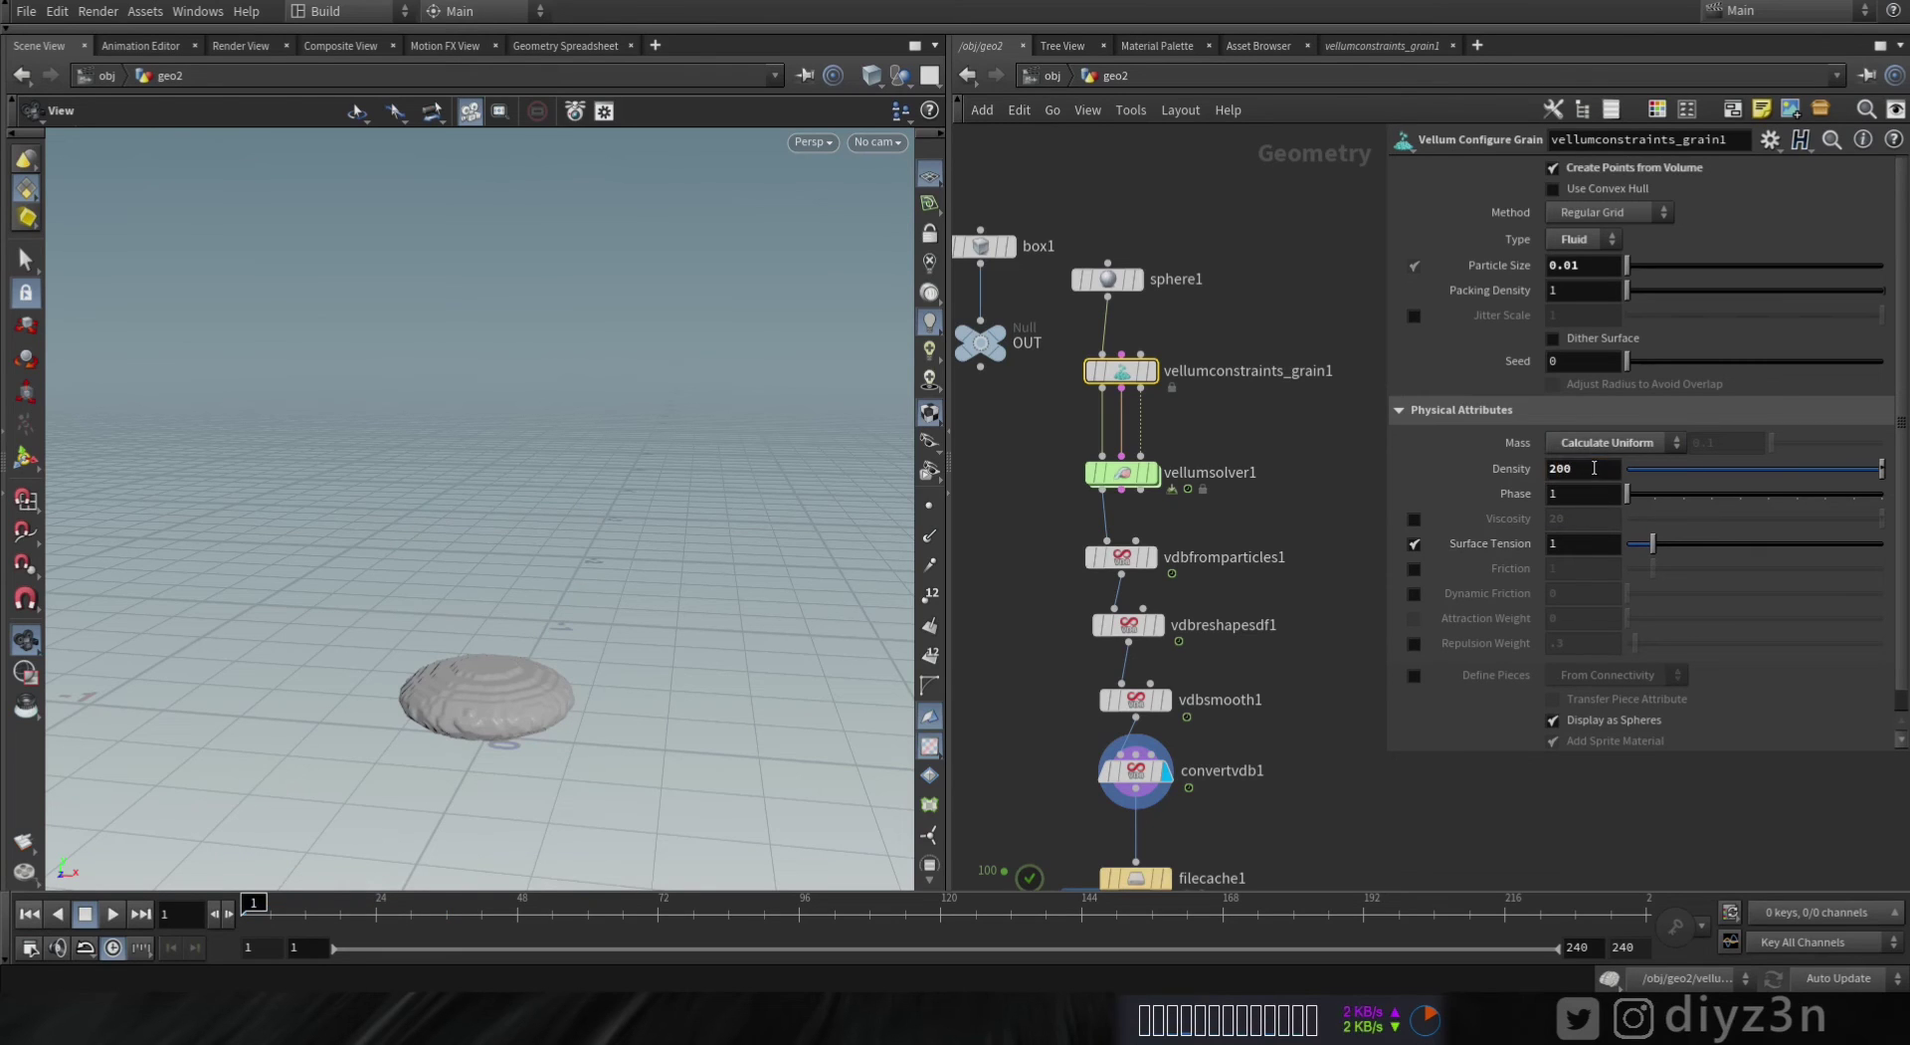
{"action": "left_click", "coordinate": [112, 915]}
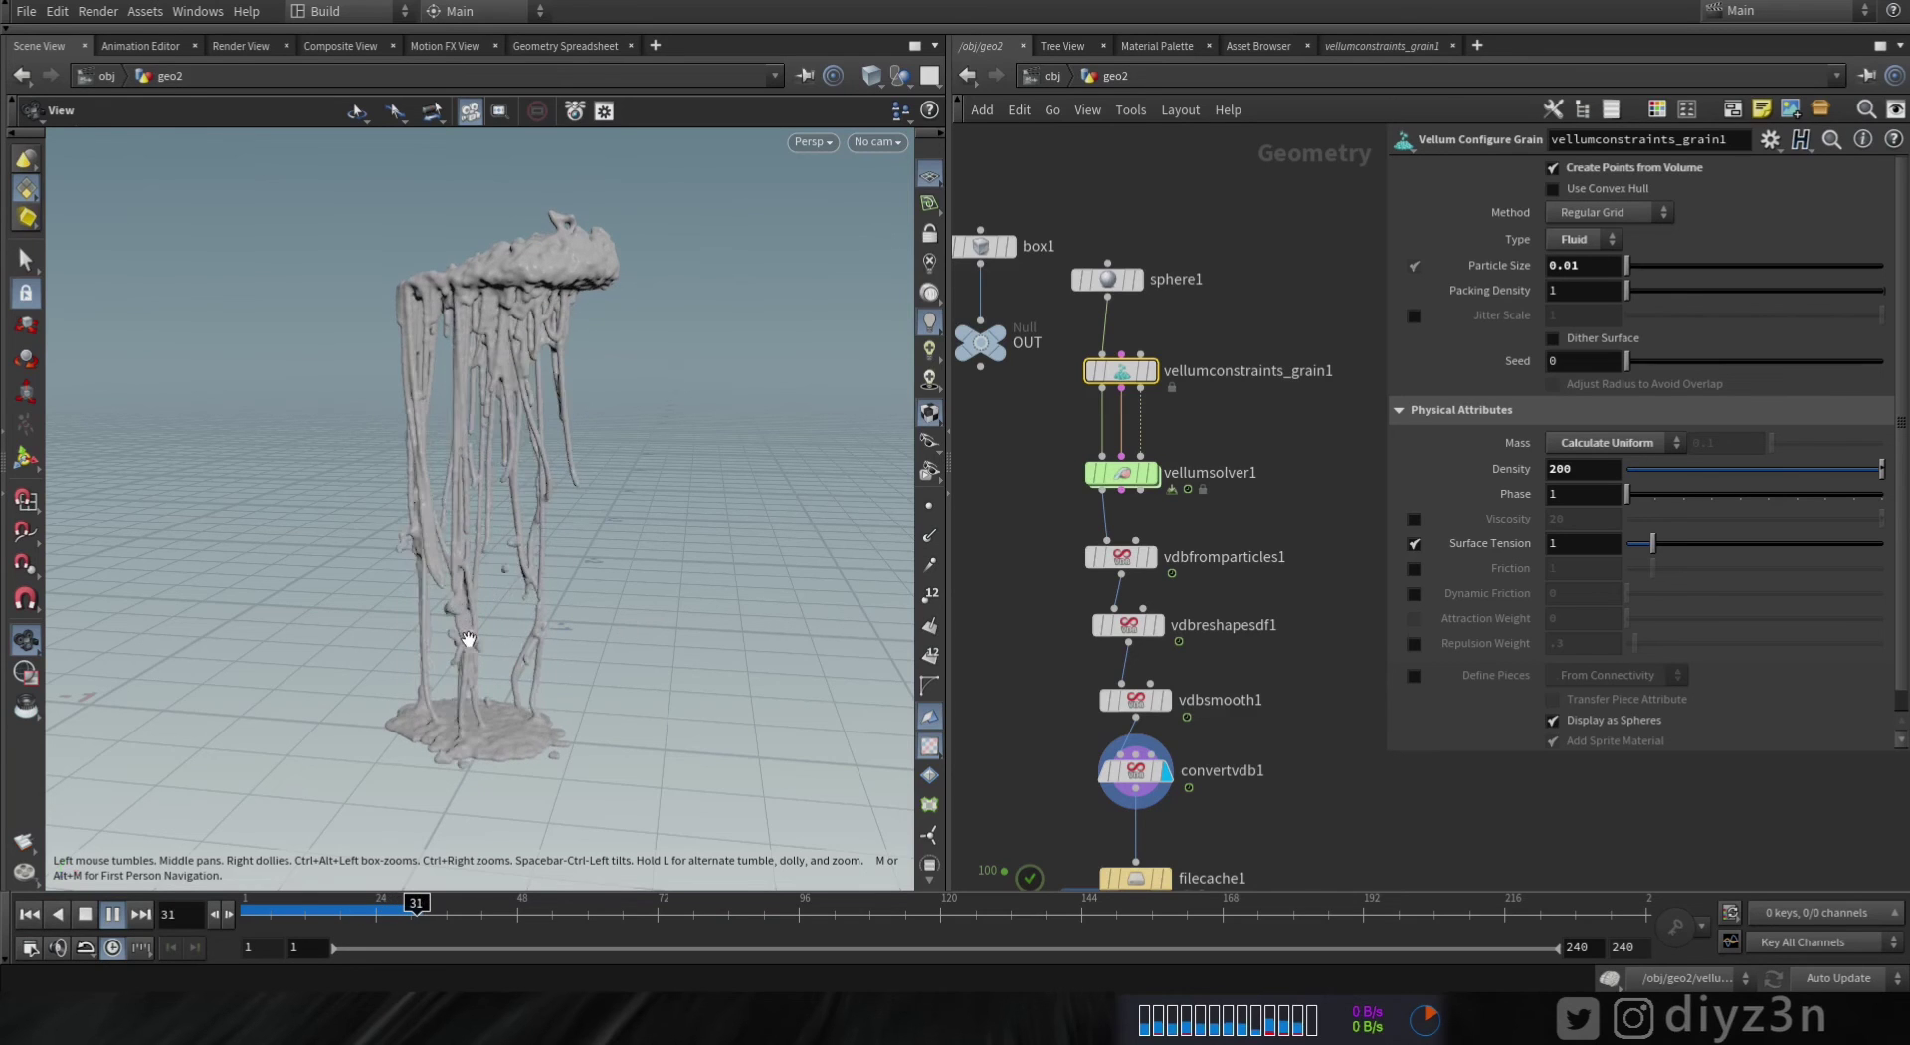
{"action": "left_click", "coordinate": [84, 913]}
- Set the grain constraint's Surface Tension to 700 and replay the simulation from the first frame to about frame 39
{"action": "left_click", "coordinate": [28, 913]}
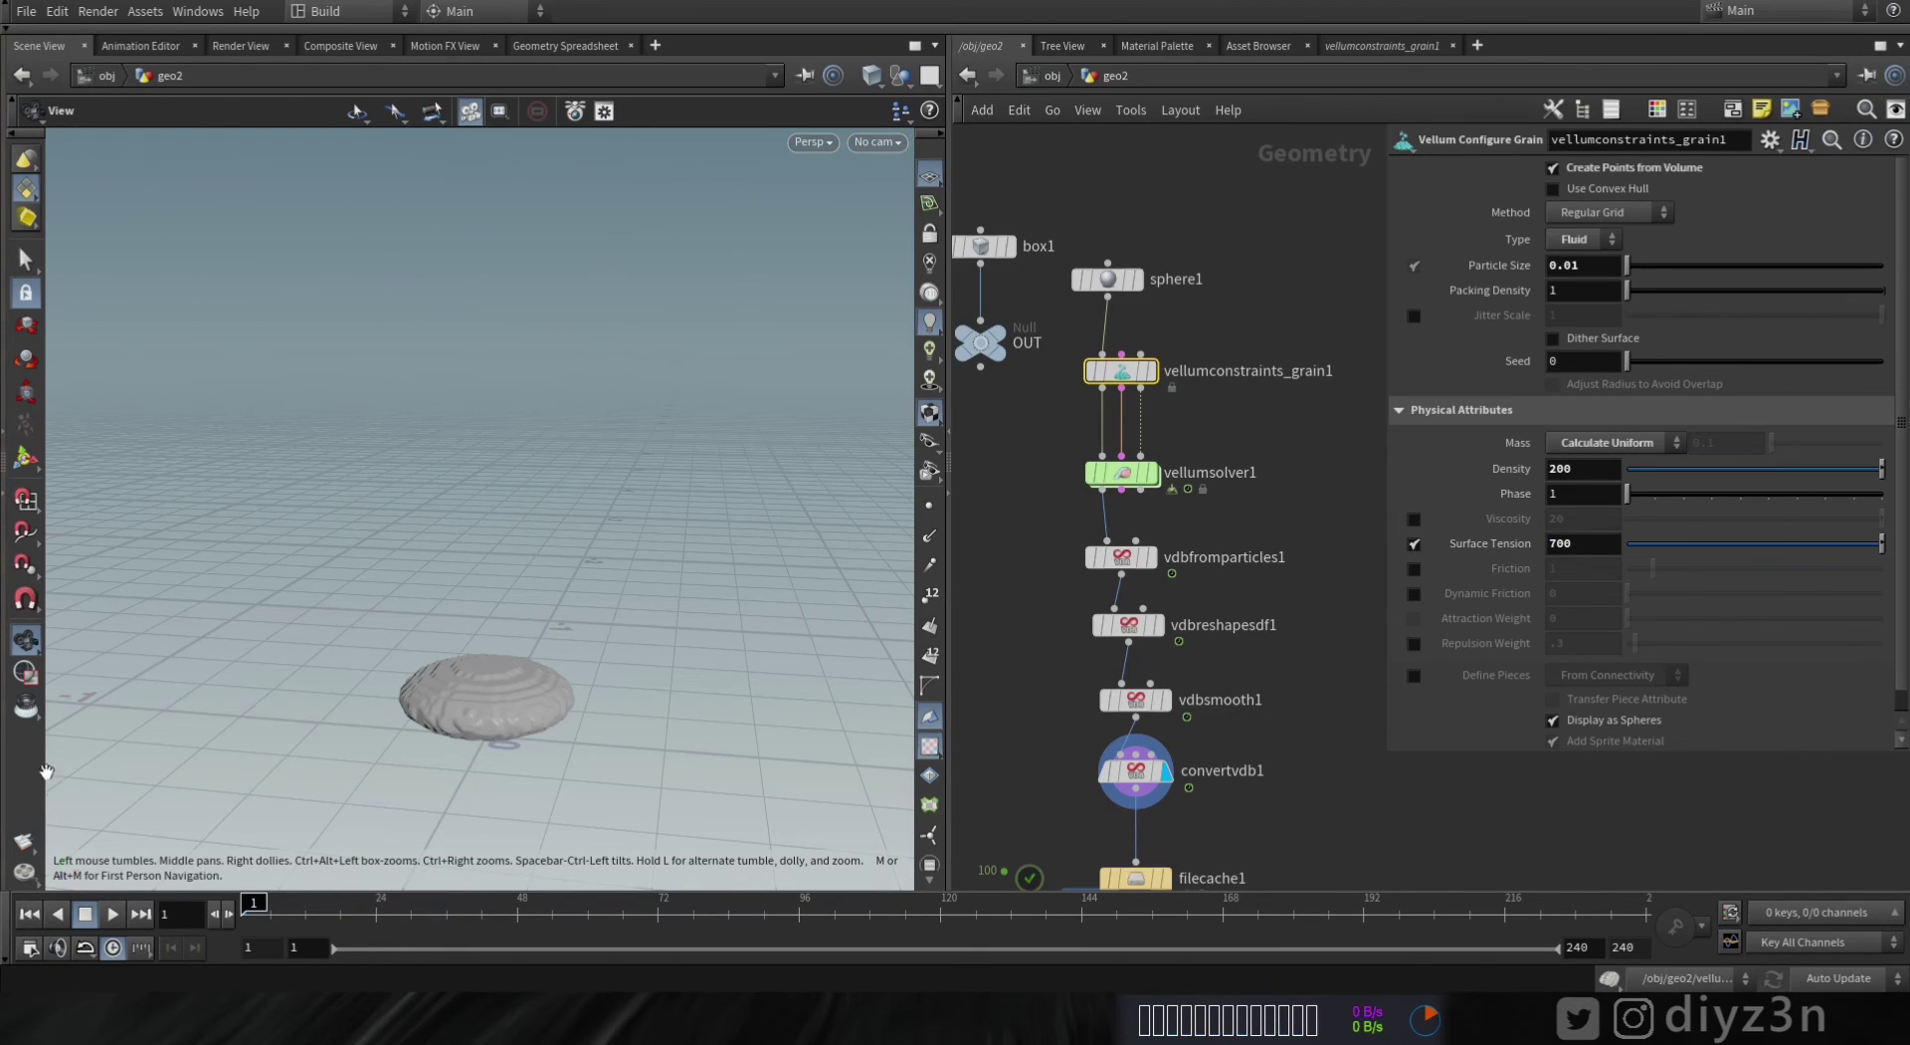
{"action": "left_click", "coordinate": [116, 915]}
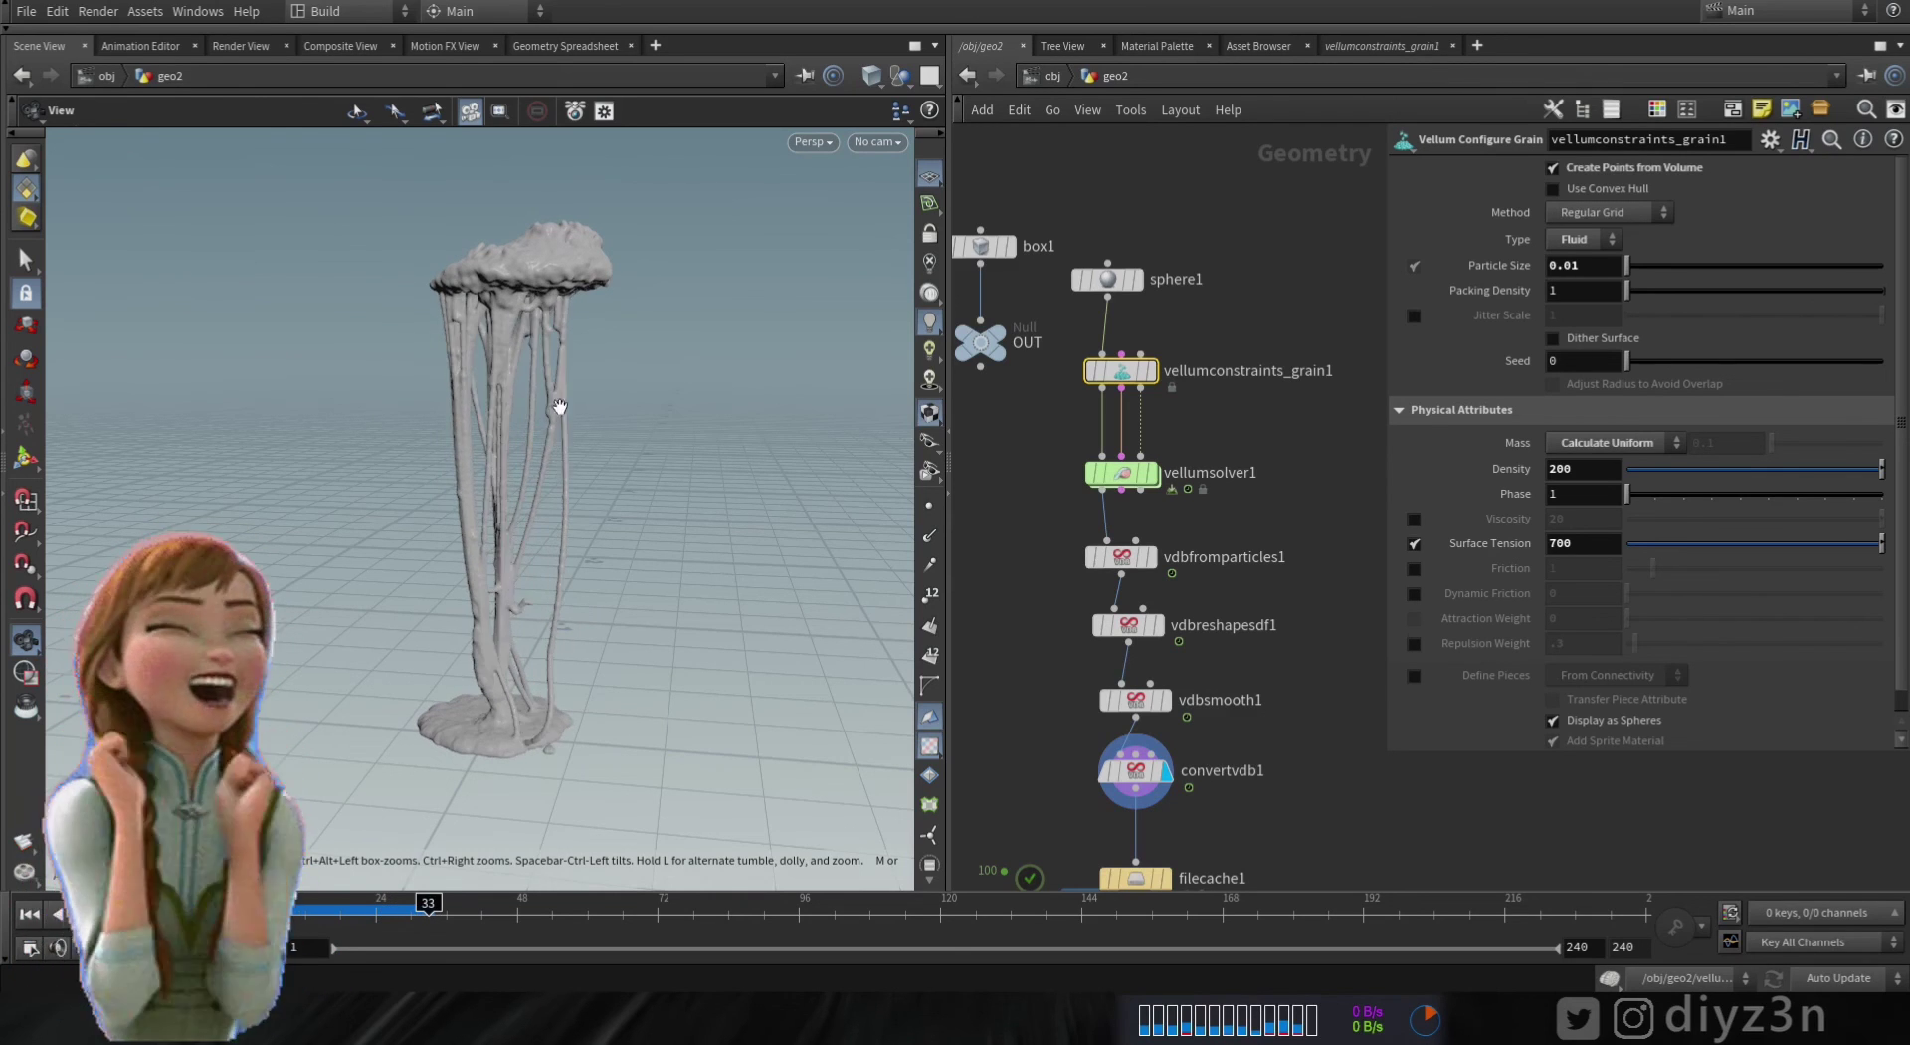
{"action": "left_click", "coordinate": [113, 913]}
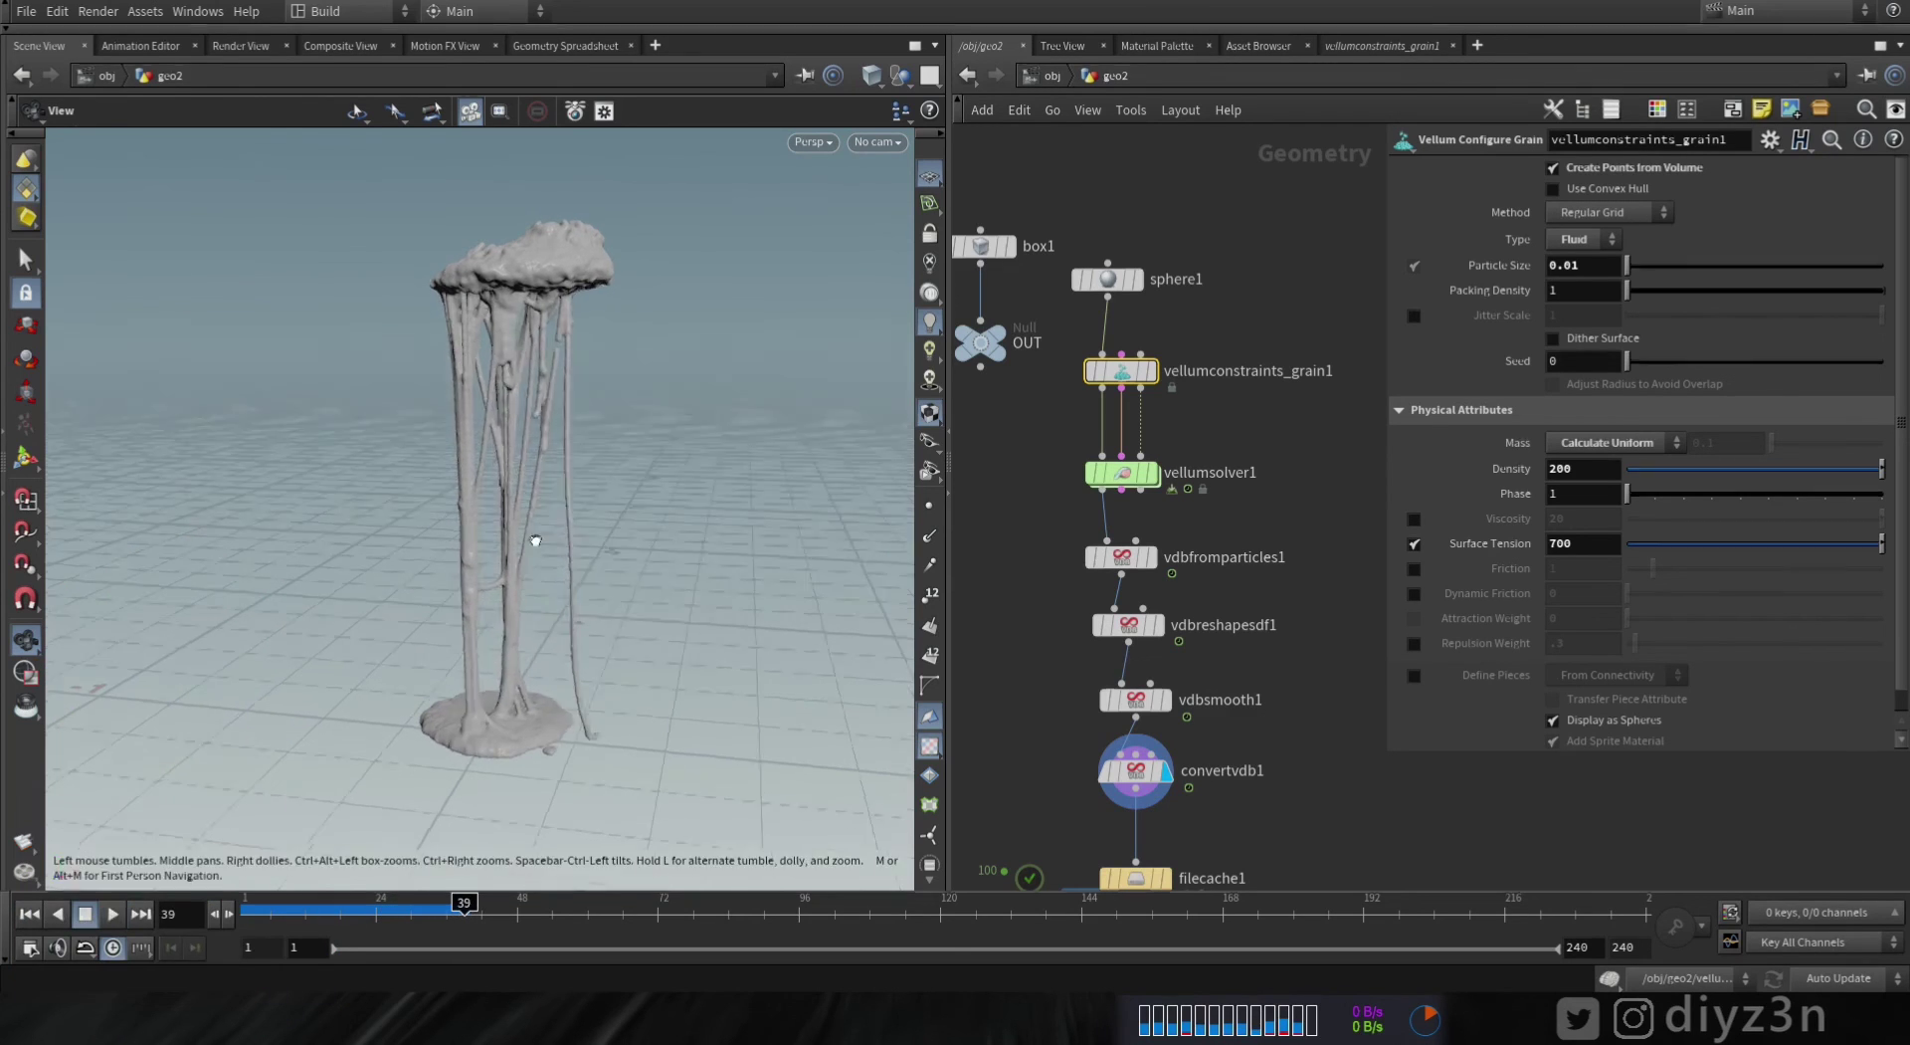
- Inspect the paused meshed strands from several angles and distances, from the upper clump down to the base
{"action": "left_click_drag", "start_coordinate": [533, 541], "coordinate": [255, 521]}
{"action": "right_click_drag", "start_coordinate": [256, 521], "coordinate": [588, 614]}
{"action": "middle_click_drag", "start_coordinate": [588, 614], "coordinate": [601, 554]}
{"action": "left_click_drag", "start_coordinate": [602, 554], "coordinate": [422, 619]}
{"action": "middle_click_drag", "start_coordinate": [534, 299], "coordinate": [558, 537]}
{"action": "left_click_drag", "start_coordinate": [558, 538], "coordinate": [731, 597]}
{"action": "right_click_drag", "start_coordinate": [731, 597], "coordinate": [533, 369]}
{"action": "middle_click_drag", "start_coordinate": [532, 368], "coordinate": [543, 546]}
{"action": "left_click_drag", "start_coordinate": [543, 547], "coordinate": [541, 588]}
{"action": "right_click_drag", "start_coordinate": [541, 588], "coordinate": [517, 607]}
{"action": "middle_click_drag", "start_coordinate": [518, 607], "coordinate": [522, 503]}
{"action": "left_click_drag", "start_coordinate": [490, 478], "coordinate": [486, 516]}
{"action": "right_click_drag", "start_coordinate": [486, 516], "coordinate": [486, 506]}
{"action": "right_click", "coordinate": [487, 506]}
{"action": "left_click", "coordinate": [269, 712]}
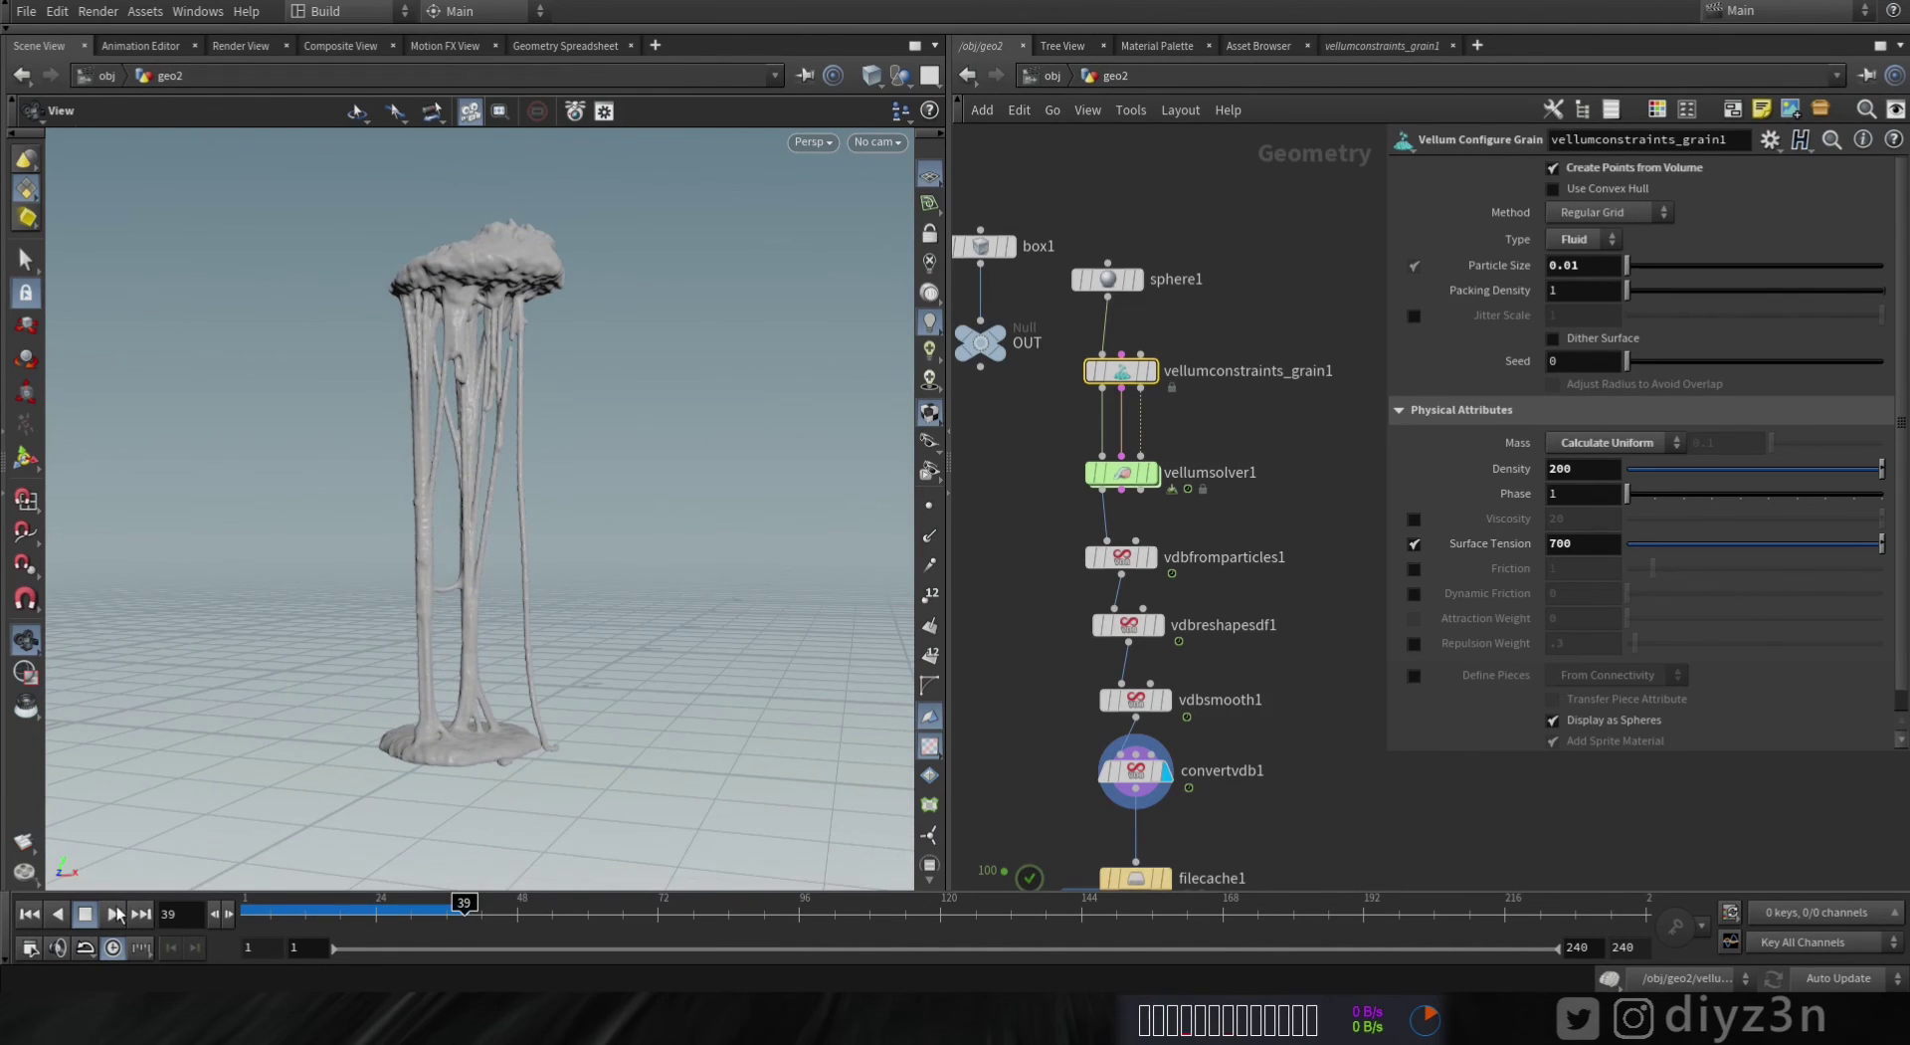